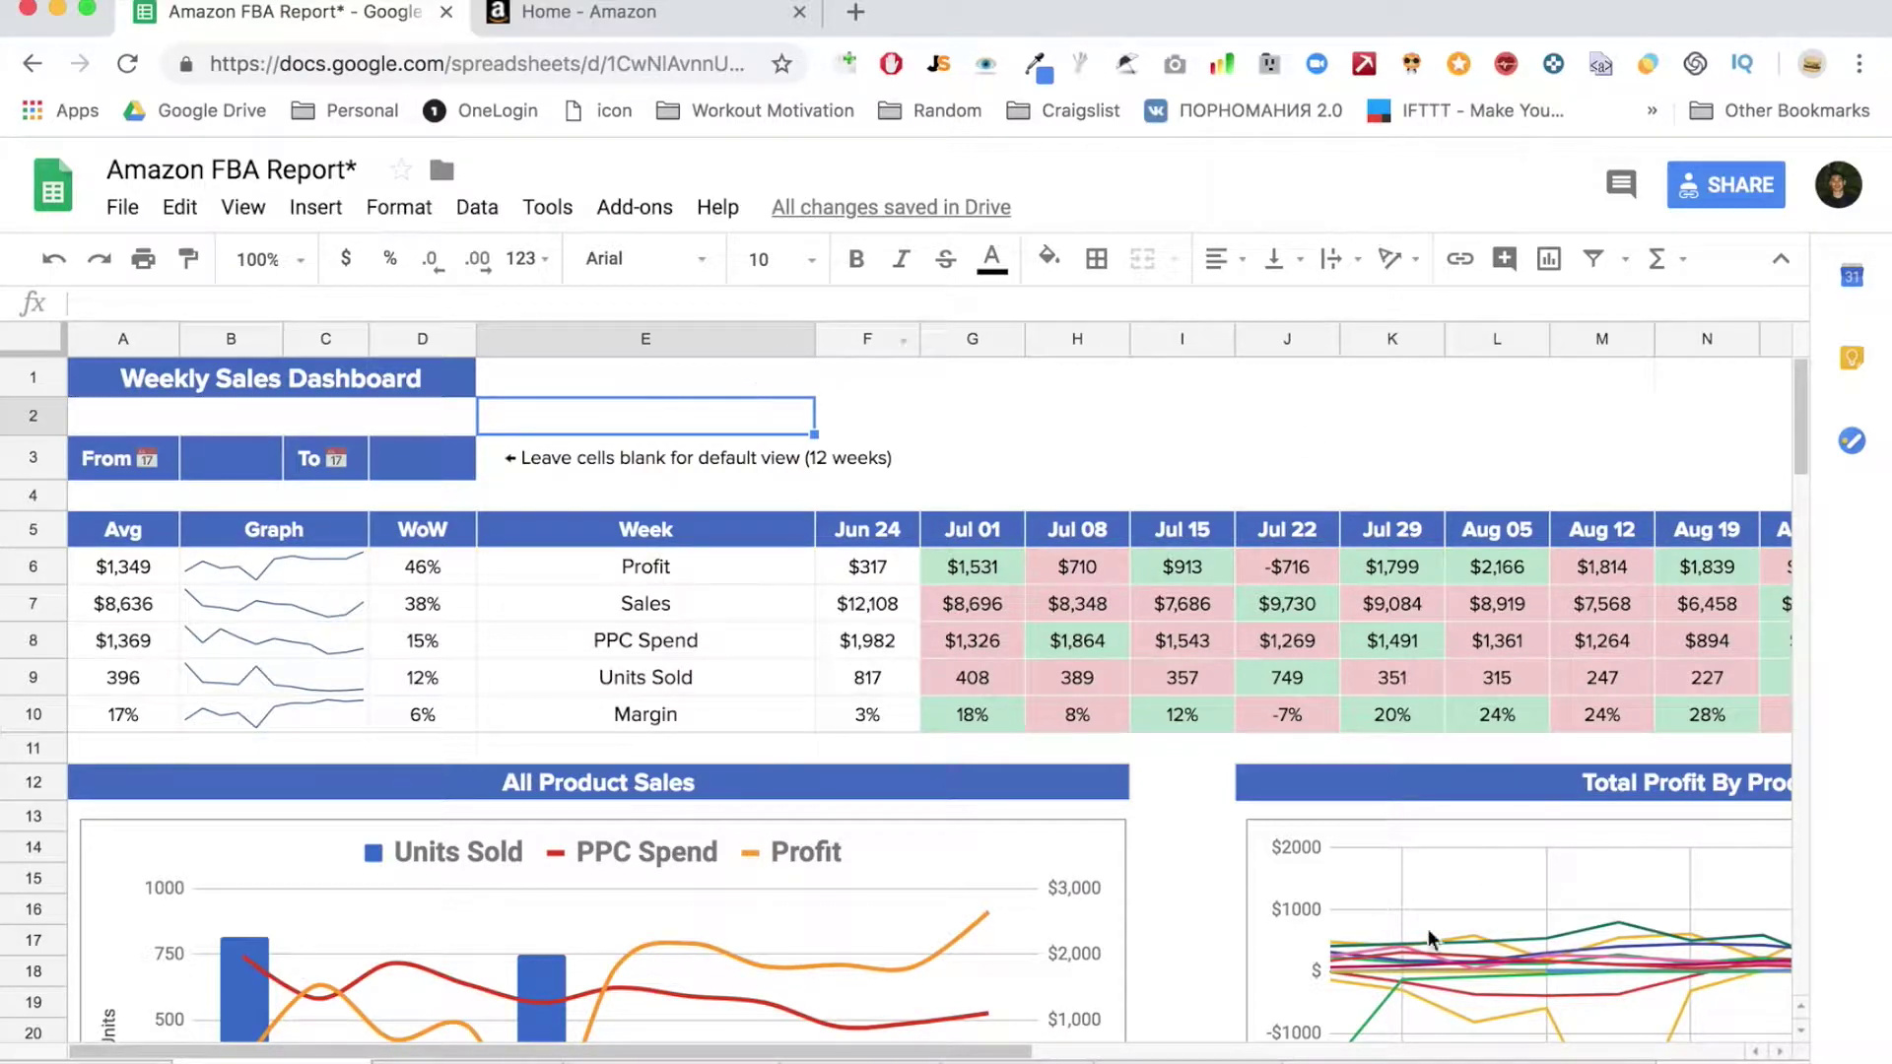
# Examine the Weekly Sales Dashboard table across its weeks and the KPI rows from Profit to Margin
pyautogui.hscroll(5, 1366, 688)
pyautogui.hscroll(-3, 1366, 685)
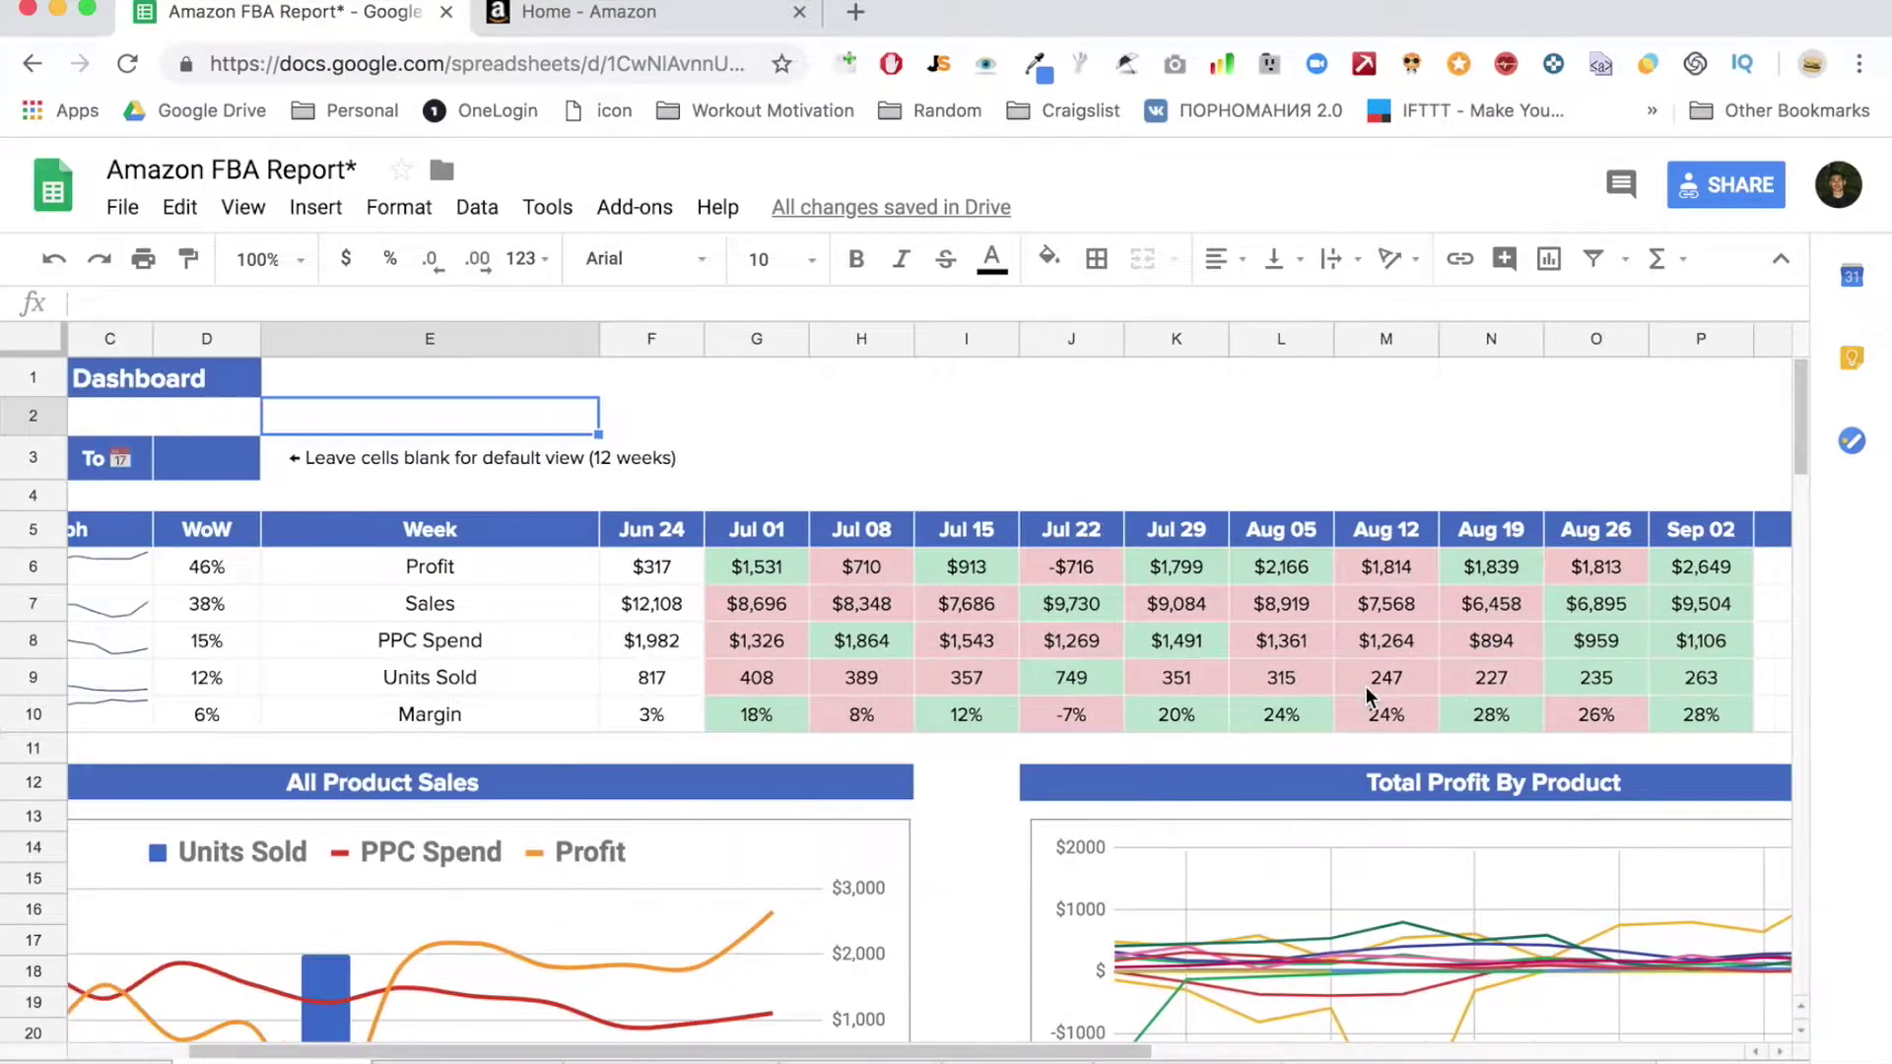
pyautogui.hscroll(-2, 1365, 686)
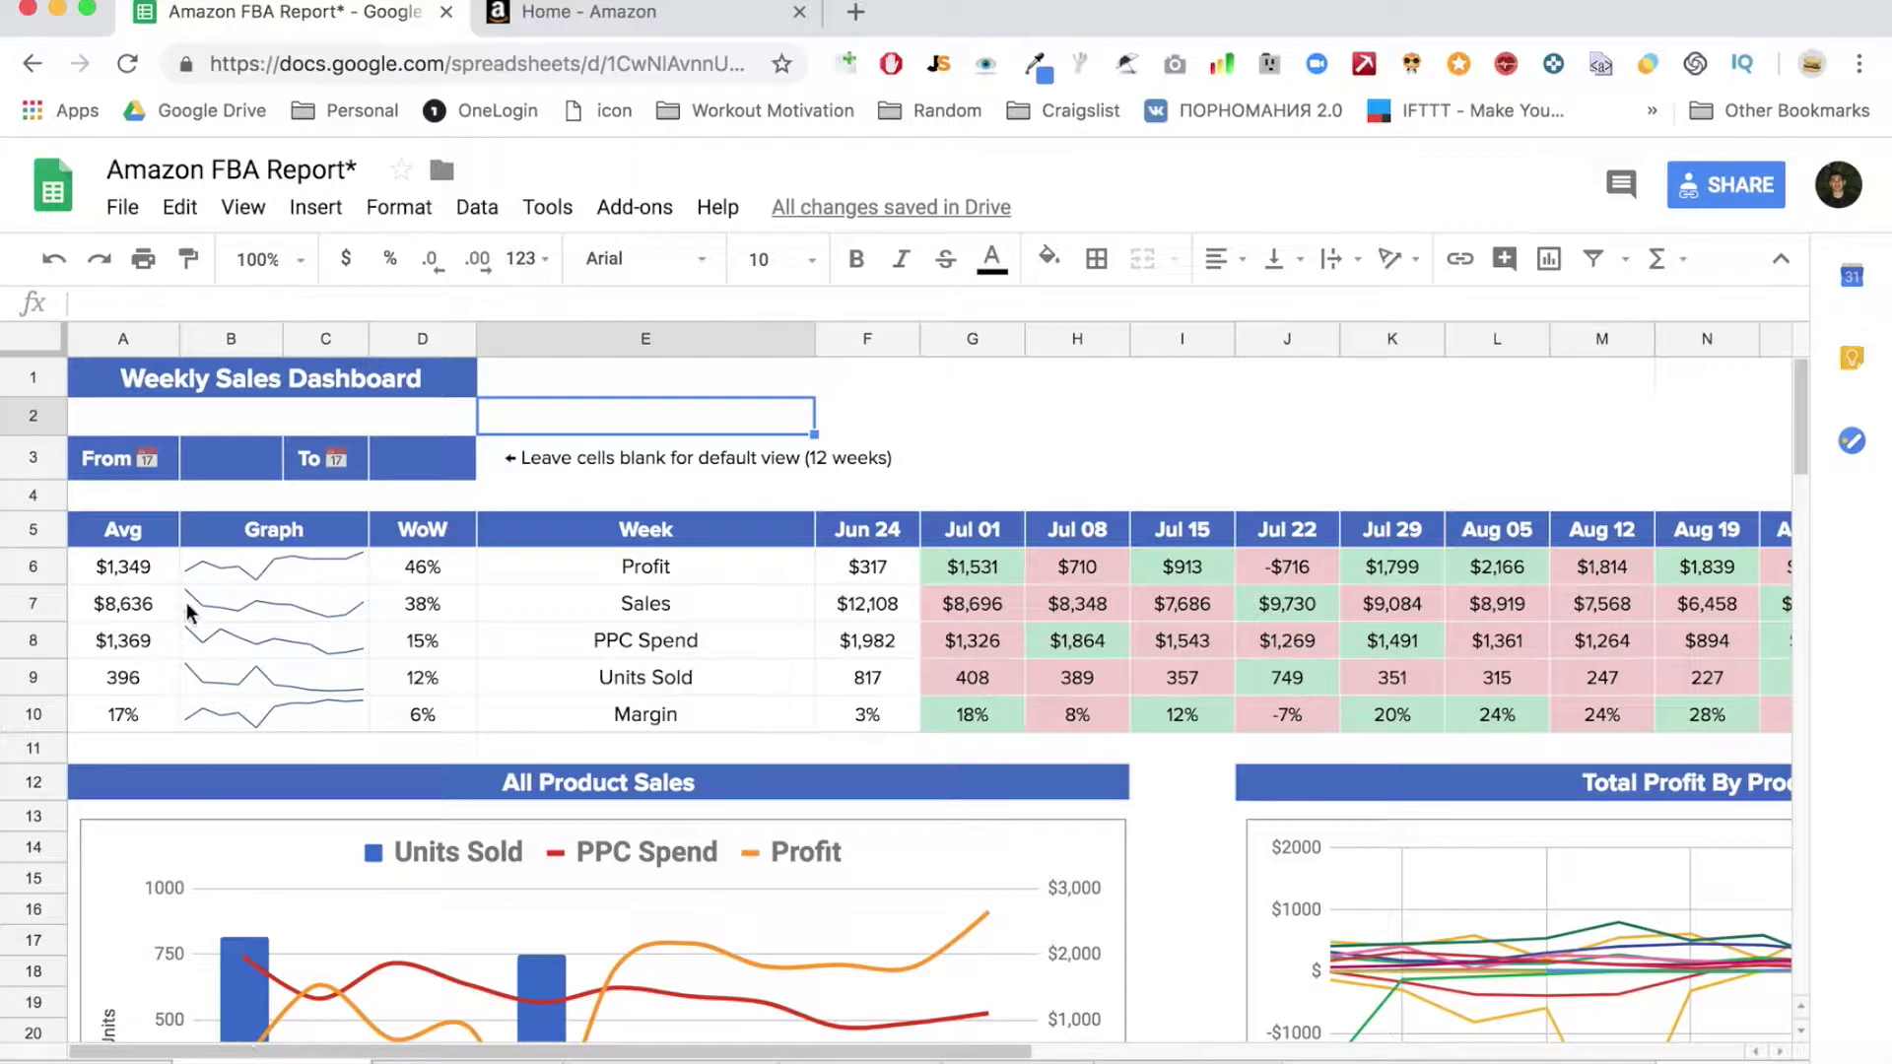
pyautogui.moveTo(46, 529); pyautogui.dragTo(40, 720)
pyautogui.click(511, 619)
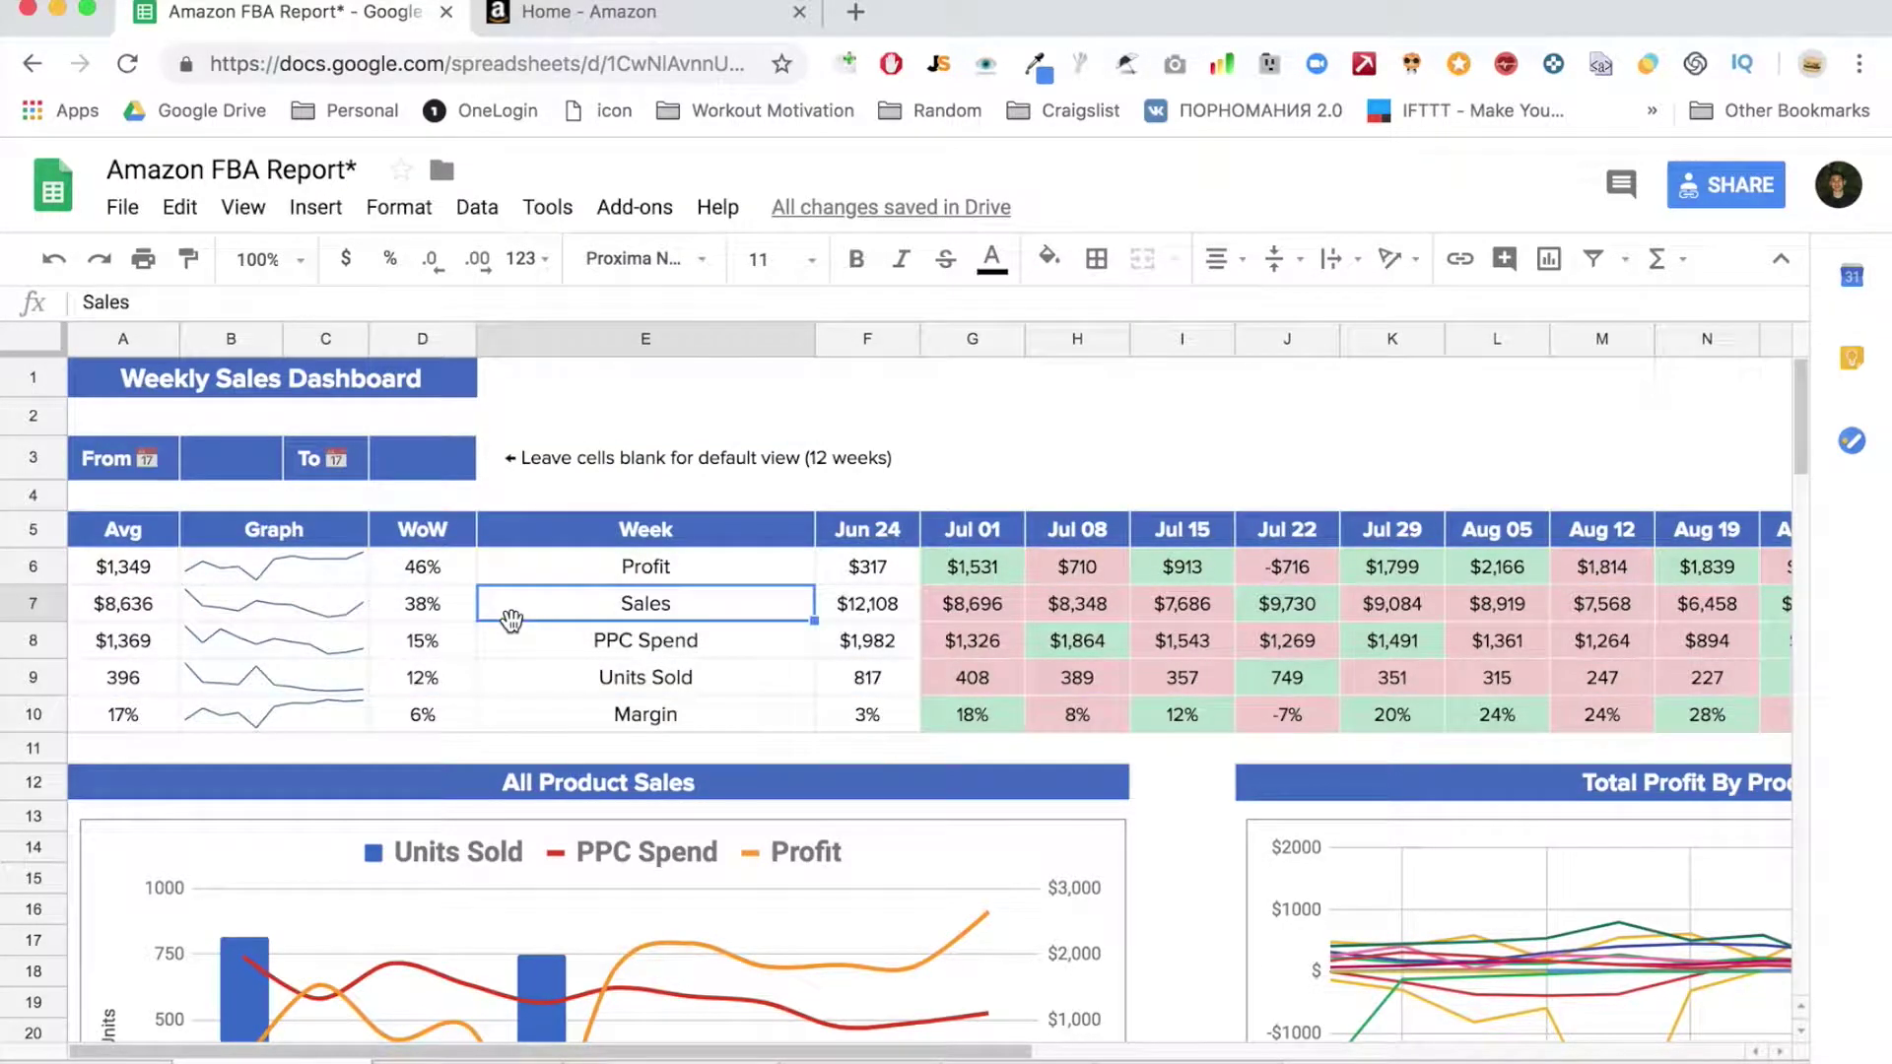
pyautogui.moveTo(611, 571); pyautogui.dragTo(623, 710)
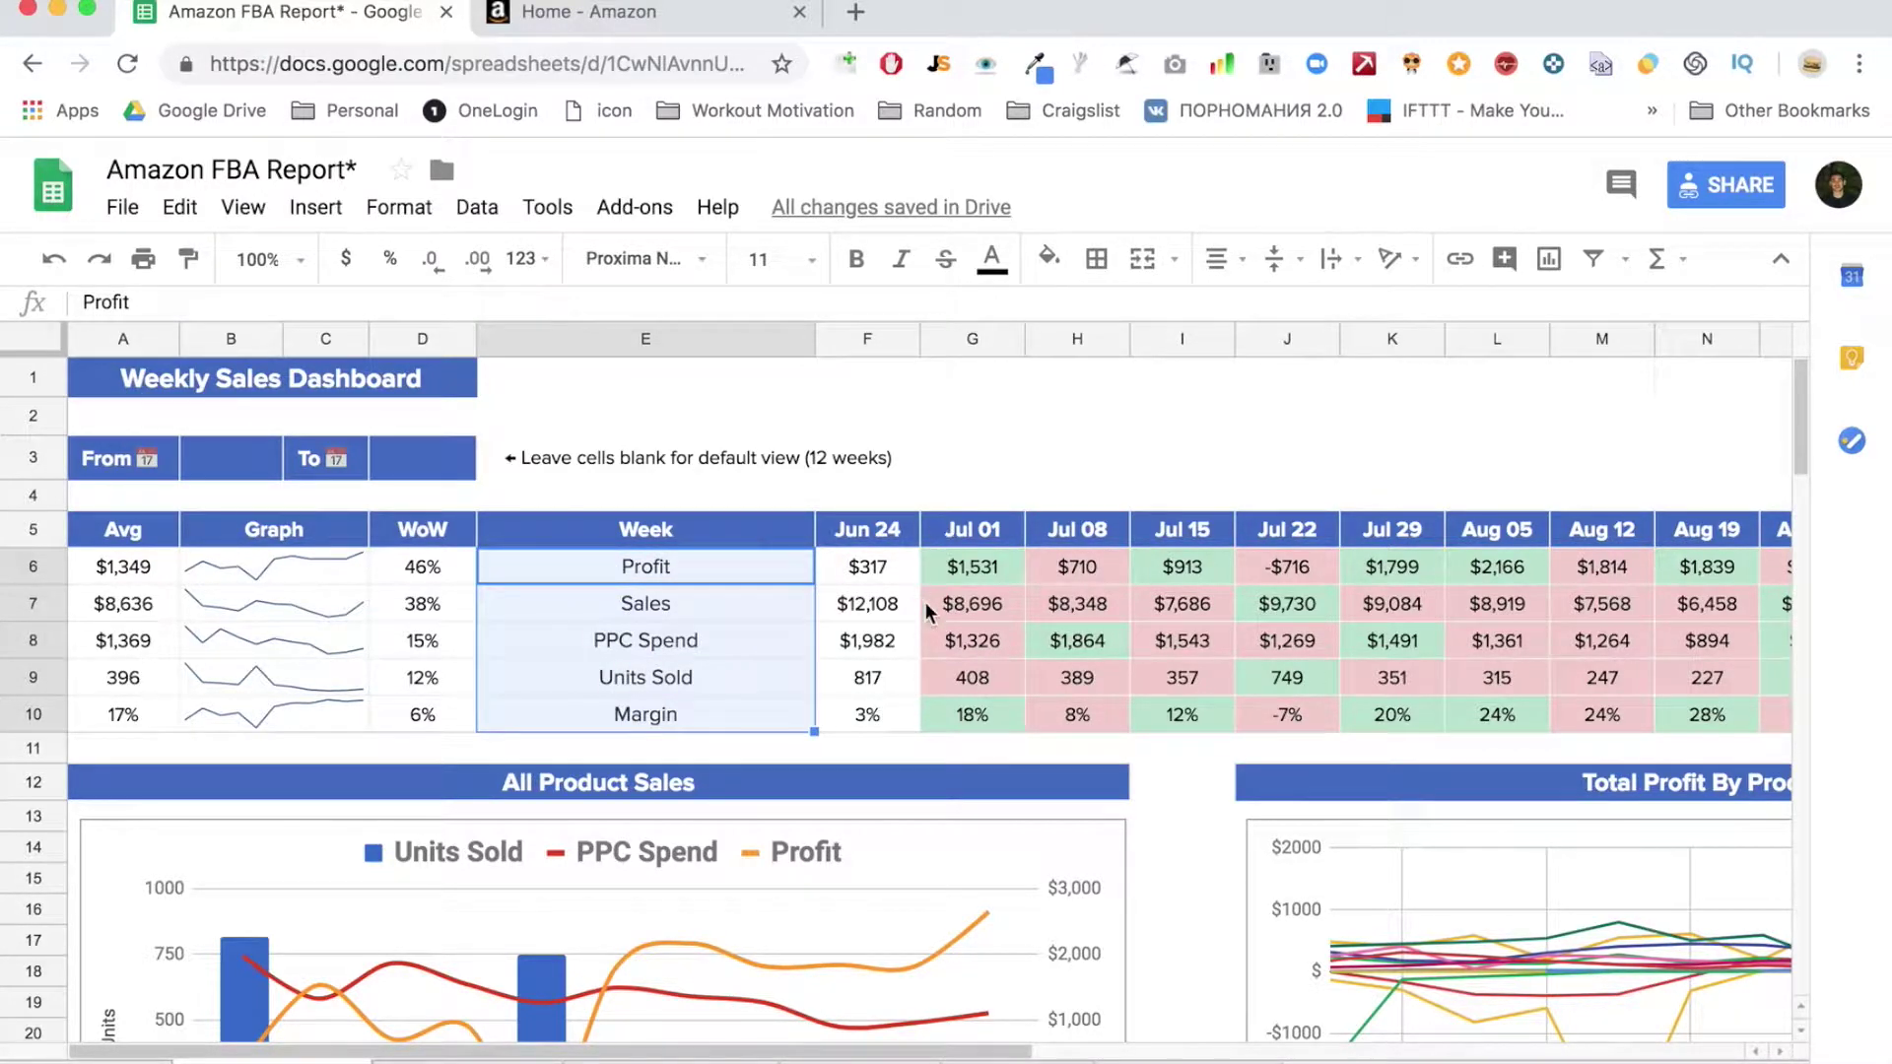
pyautogui.hscroll(4, 925, 601)
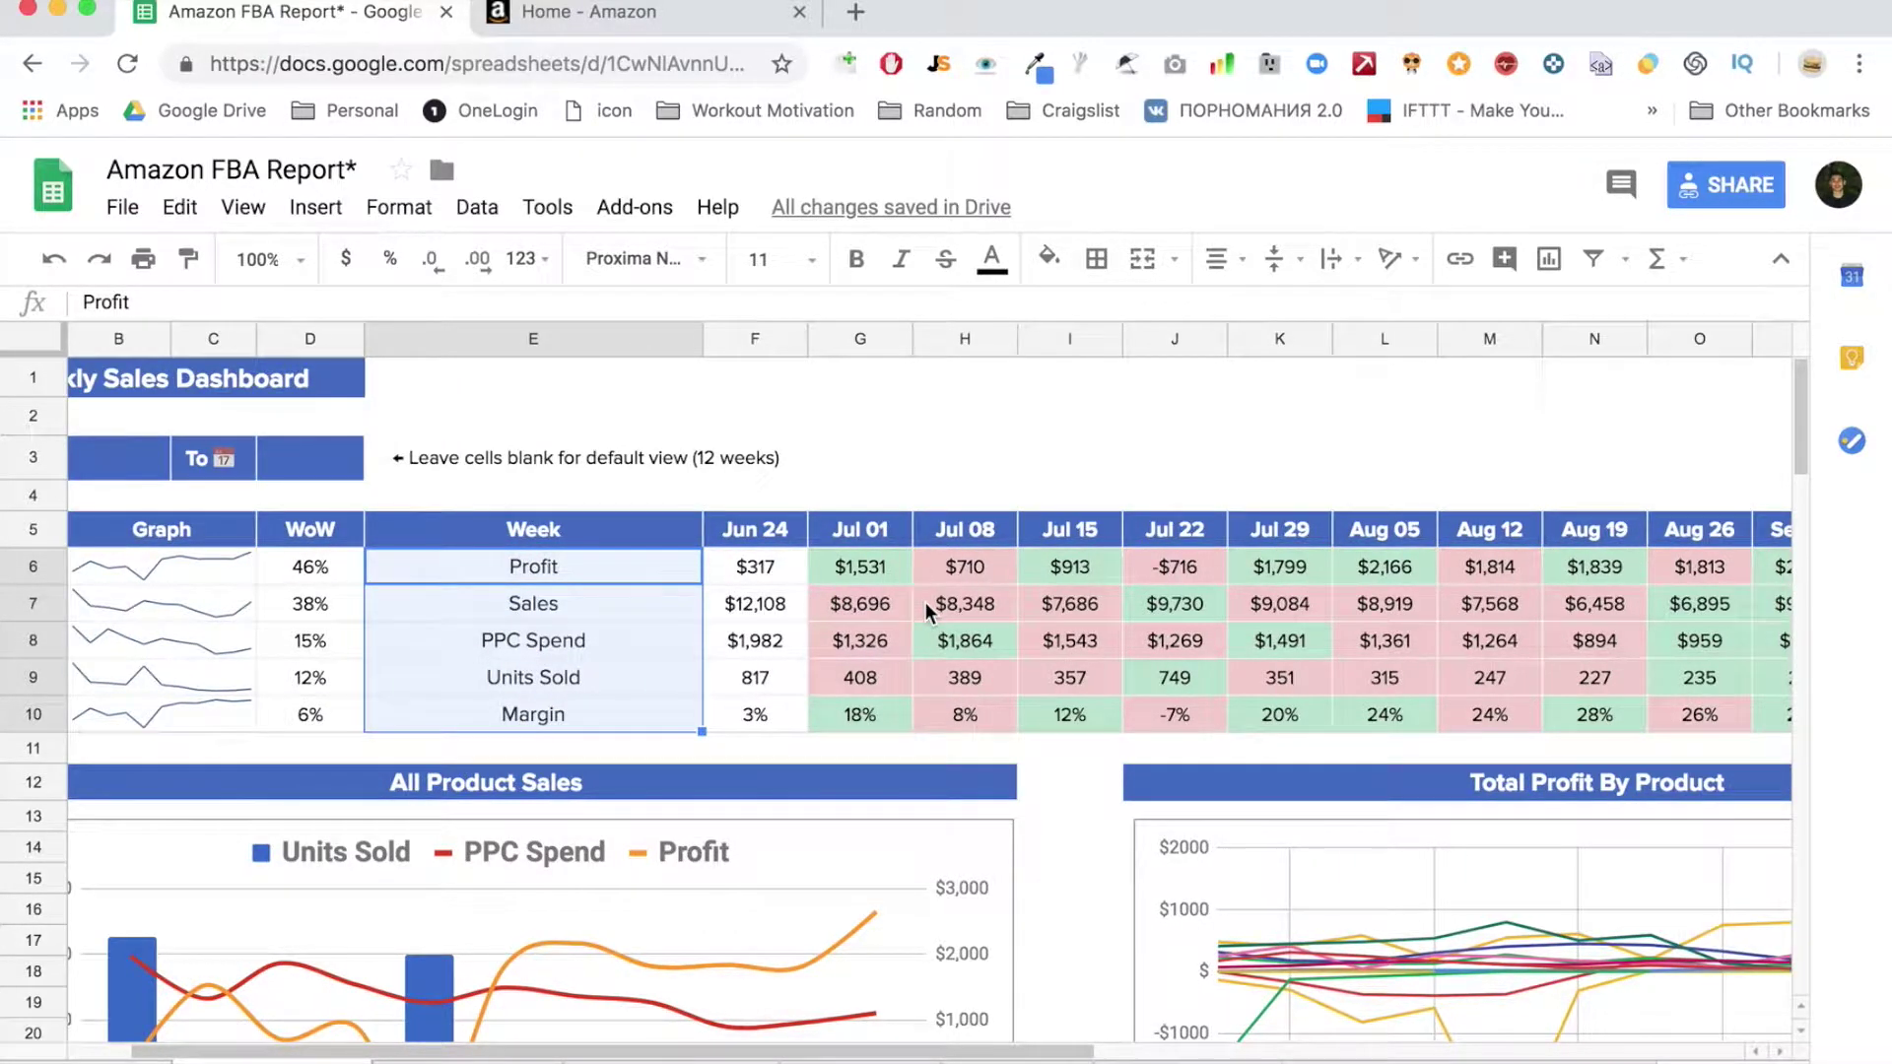
# Check the weekly Profit values in row 6 and compare Jul 08 with Jul 01
pyautogui.click(677, 577)
pyautogui.press('Right')
pyautogui.press('Right')
pyautogui.press('Right')
pyautogui.press('Left')
pyautogui.press('Left')
pyautogui.press('Left')
pyautogui.click(528, 570)
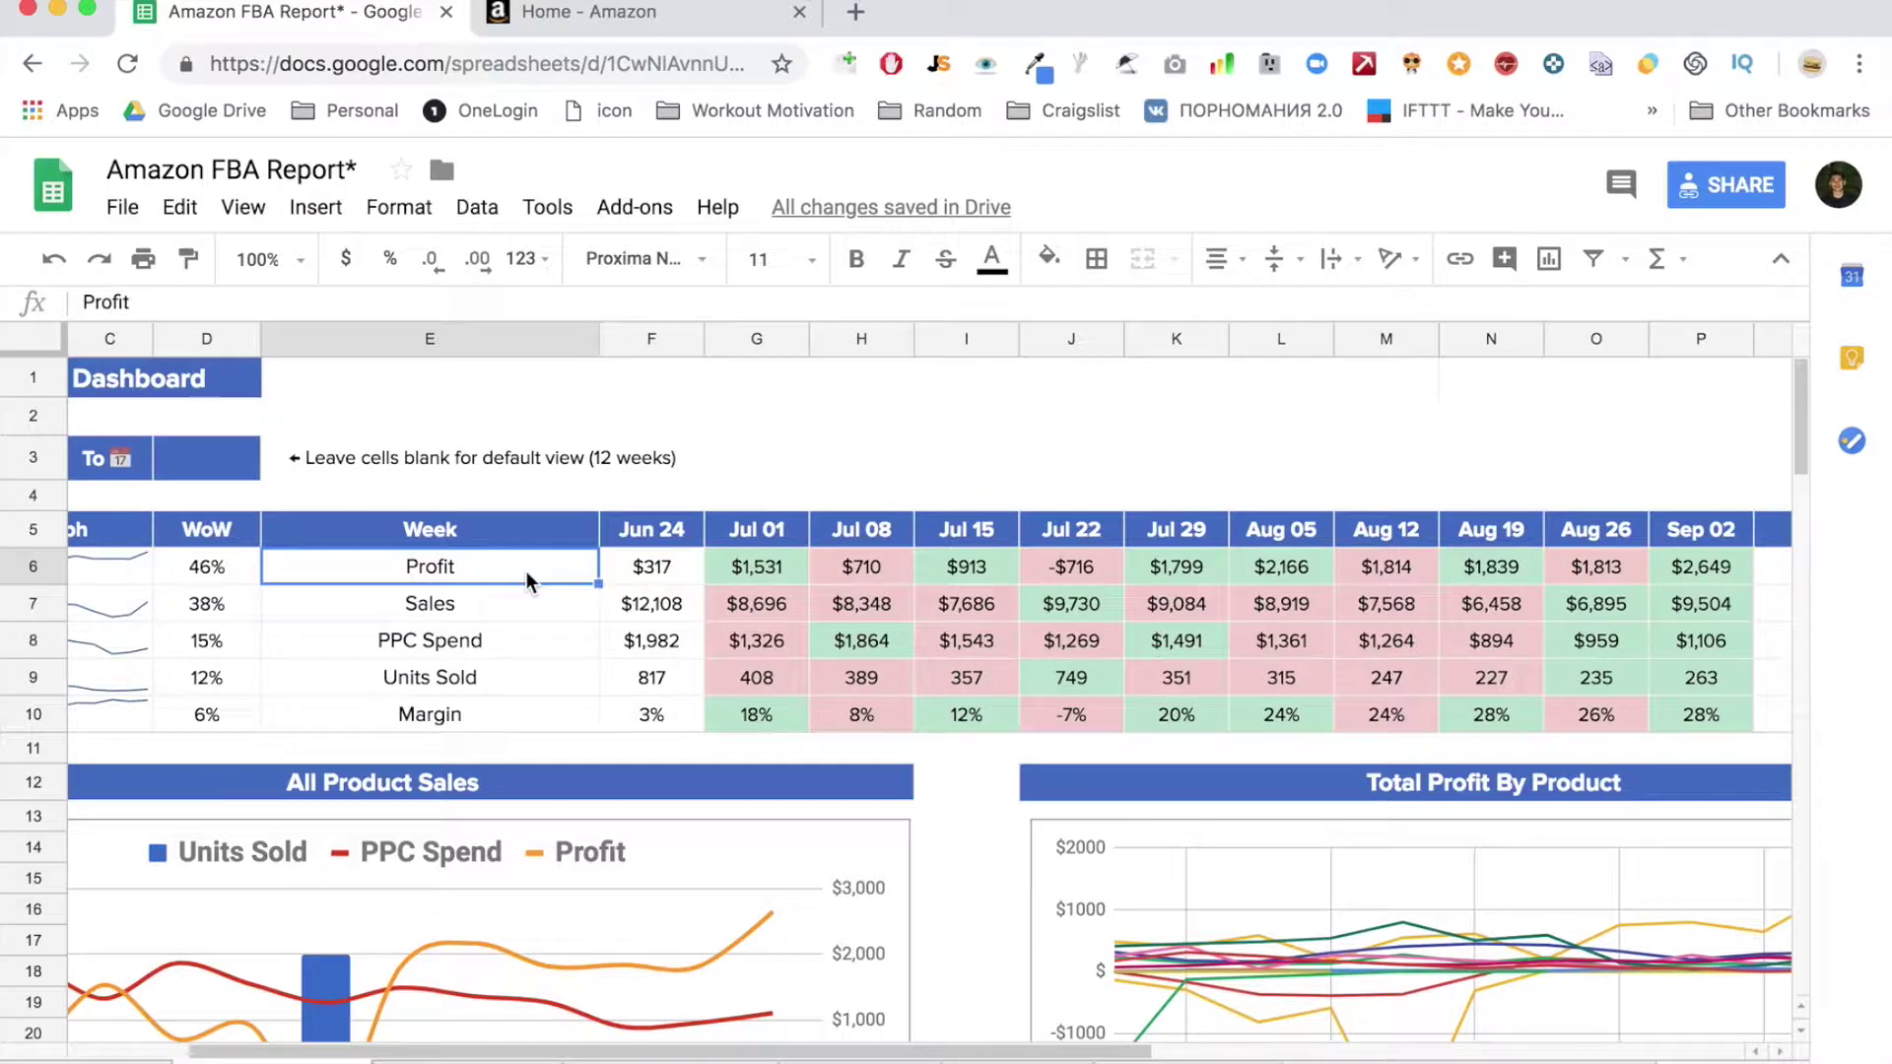
pyautogui.press('Right')
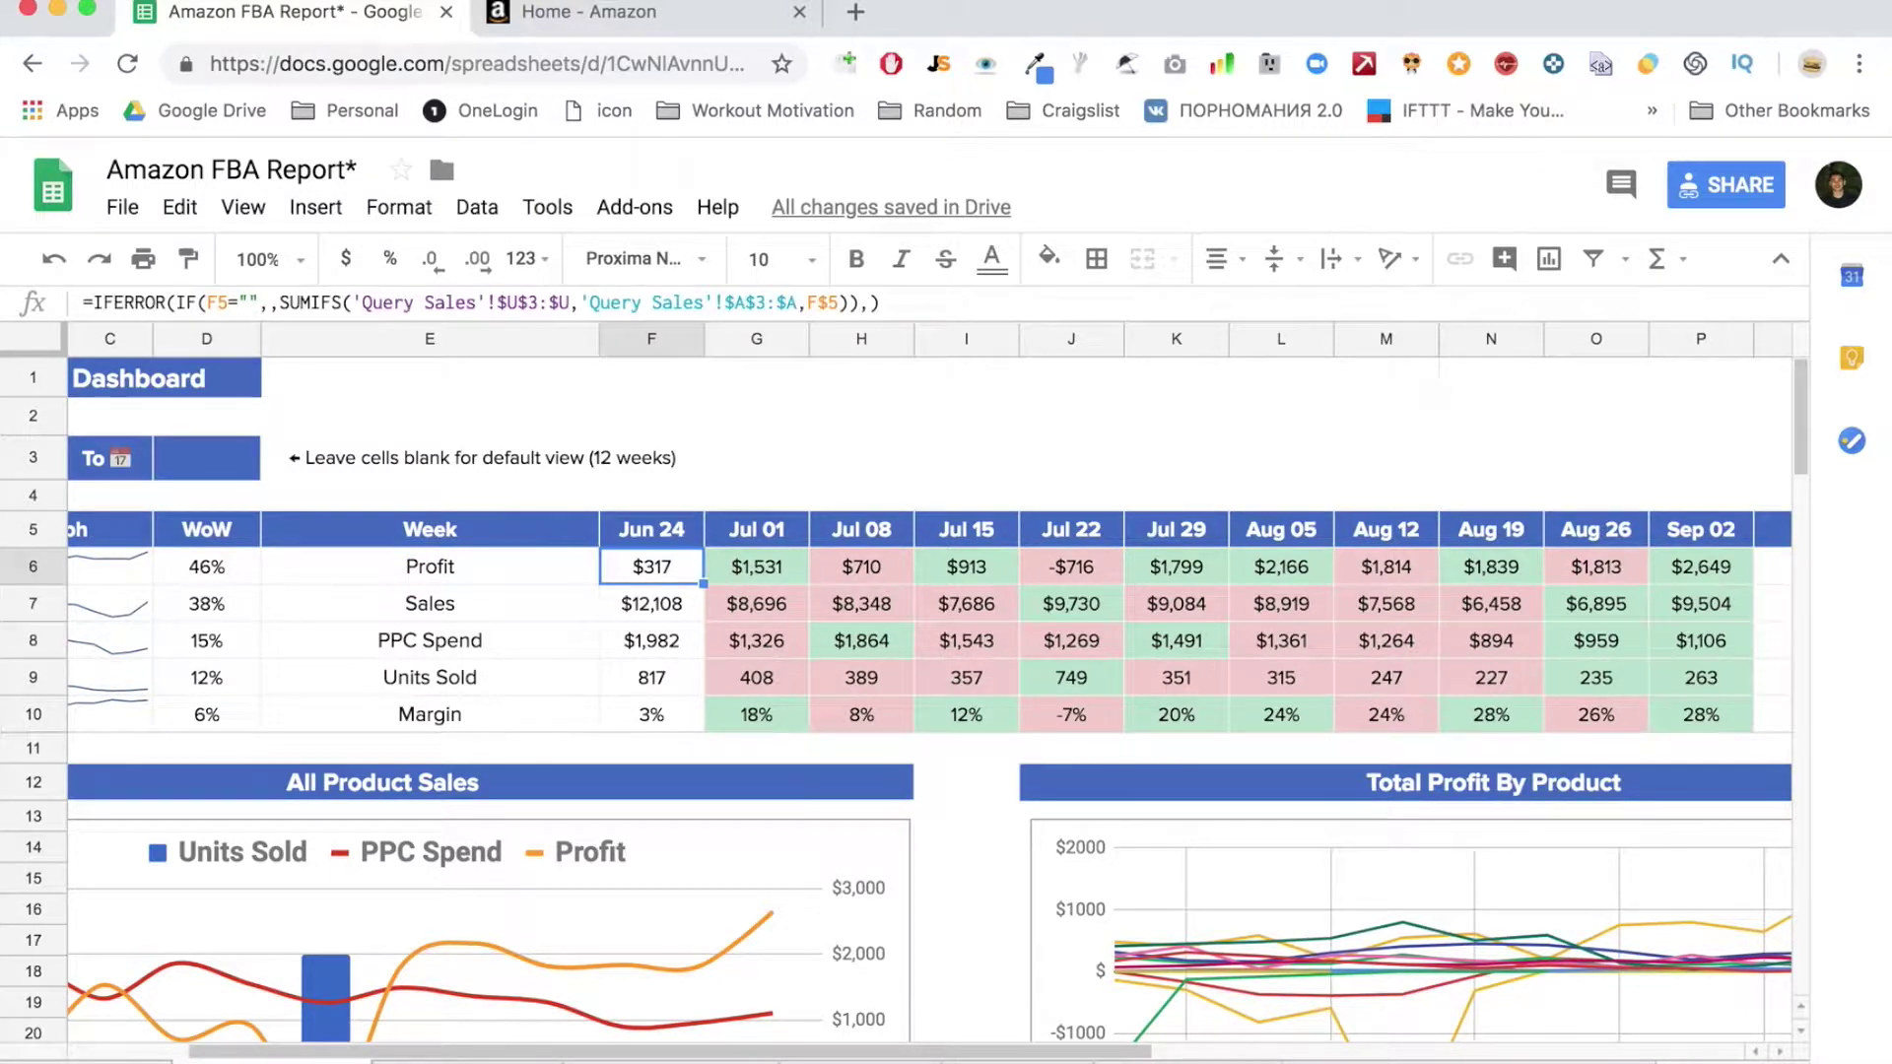
pyautogui.press('Right')
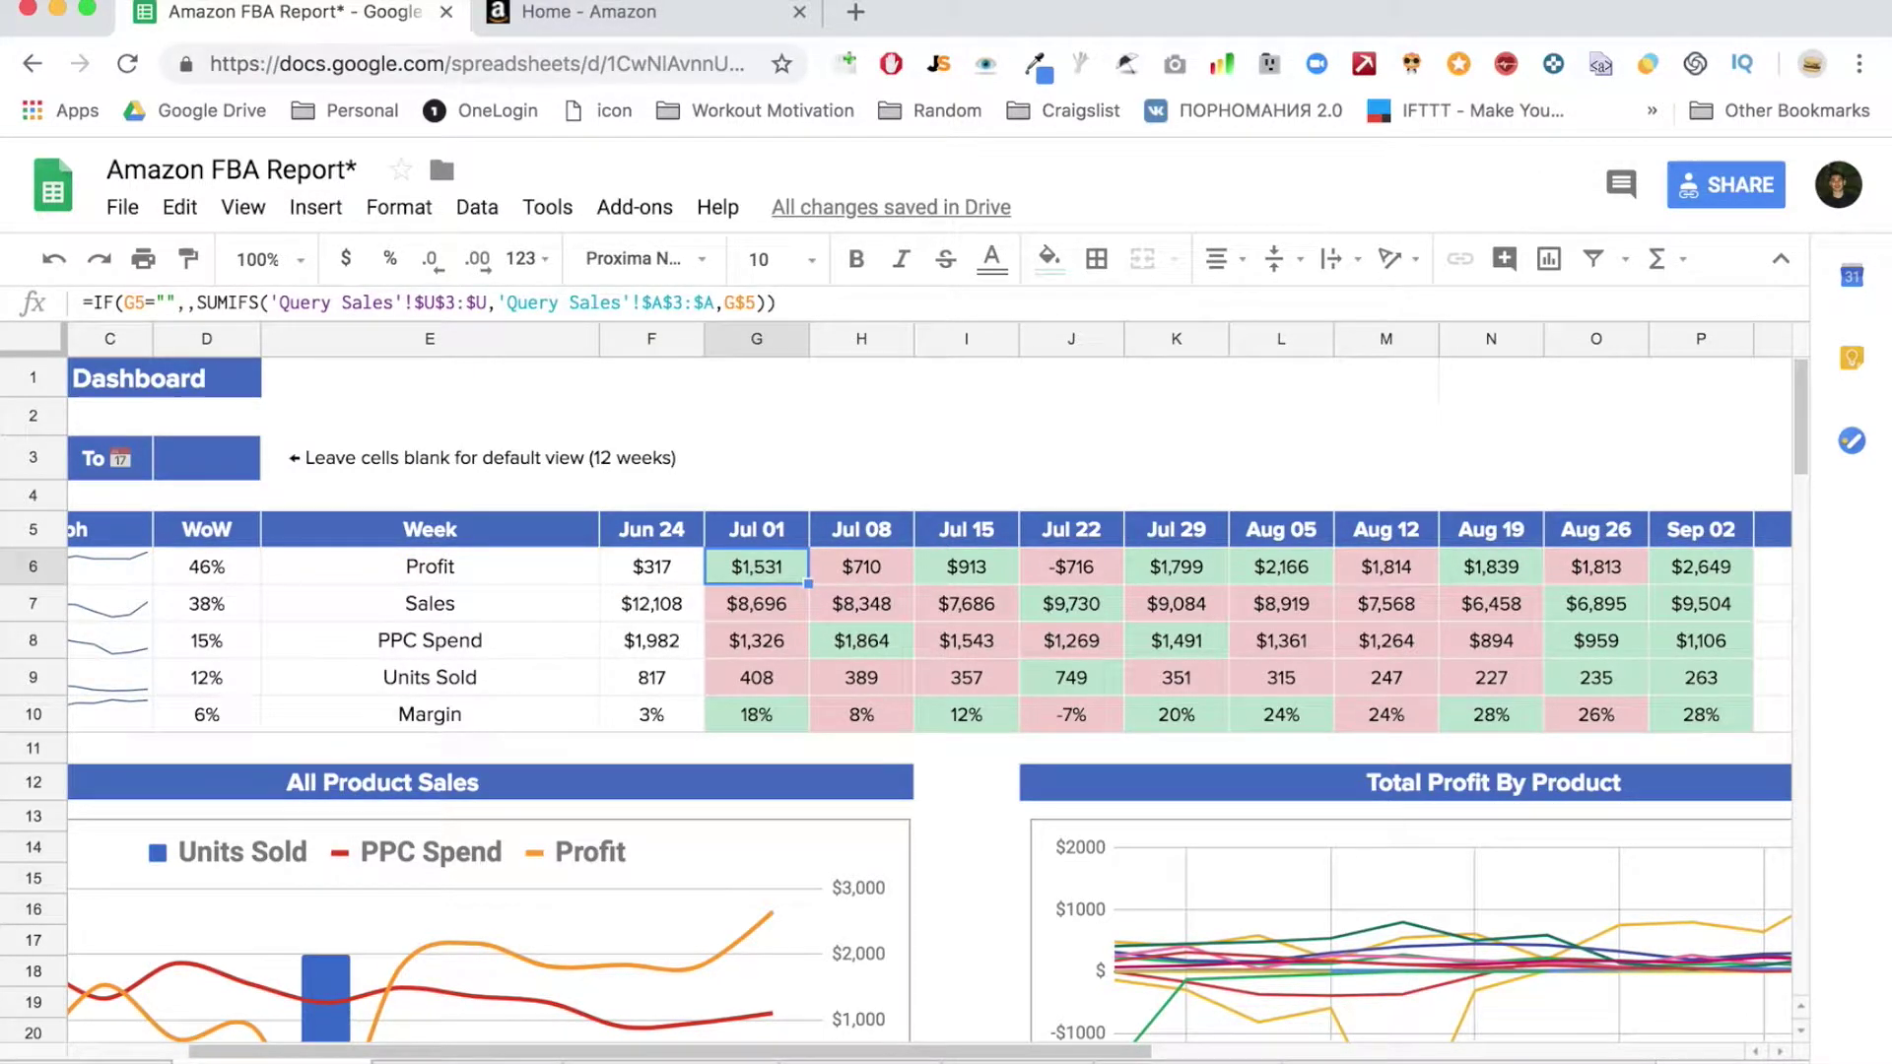
pyautogui.press('Right')
pyautogui.press('Right')
pyautogui.press('Left')
pyautogui.press('Left')
pyautogui.moveTo(855, 569); pyautogui.dragTo(778, 574)
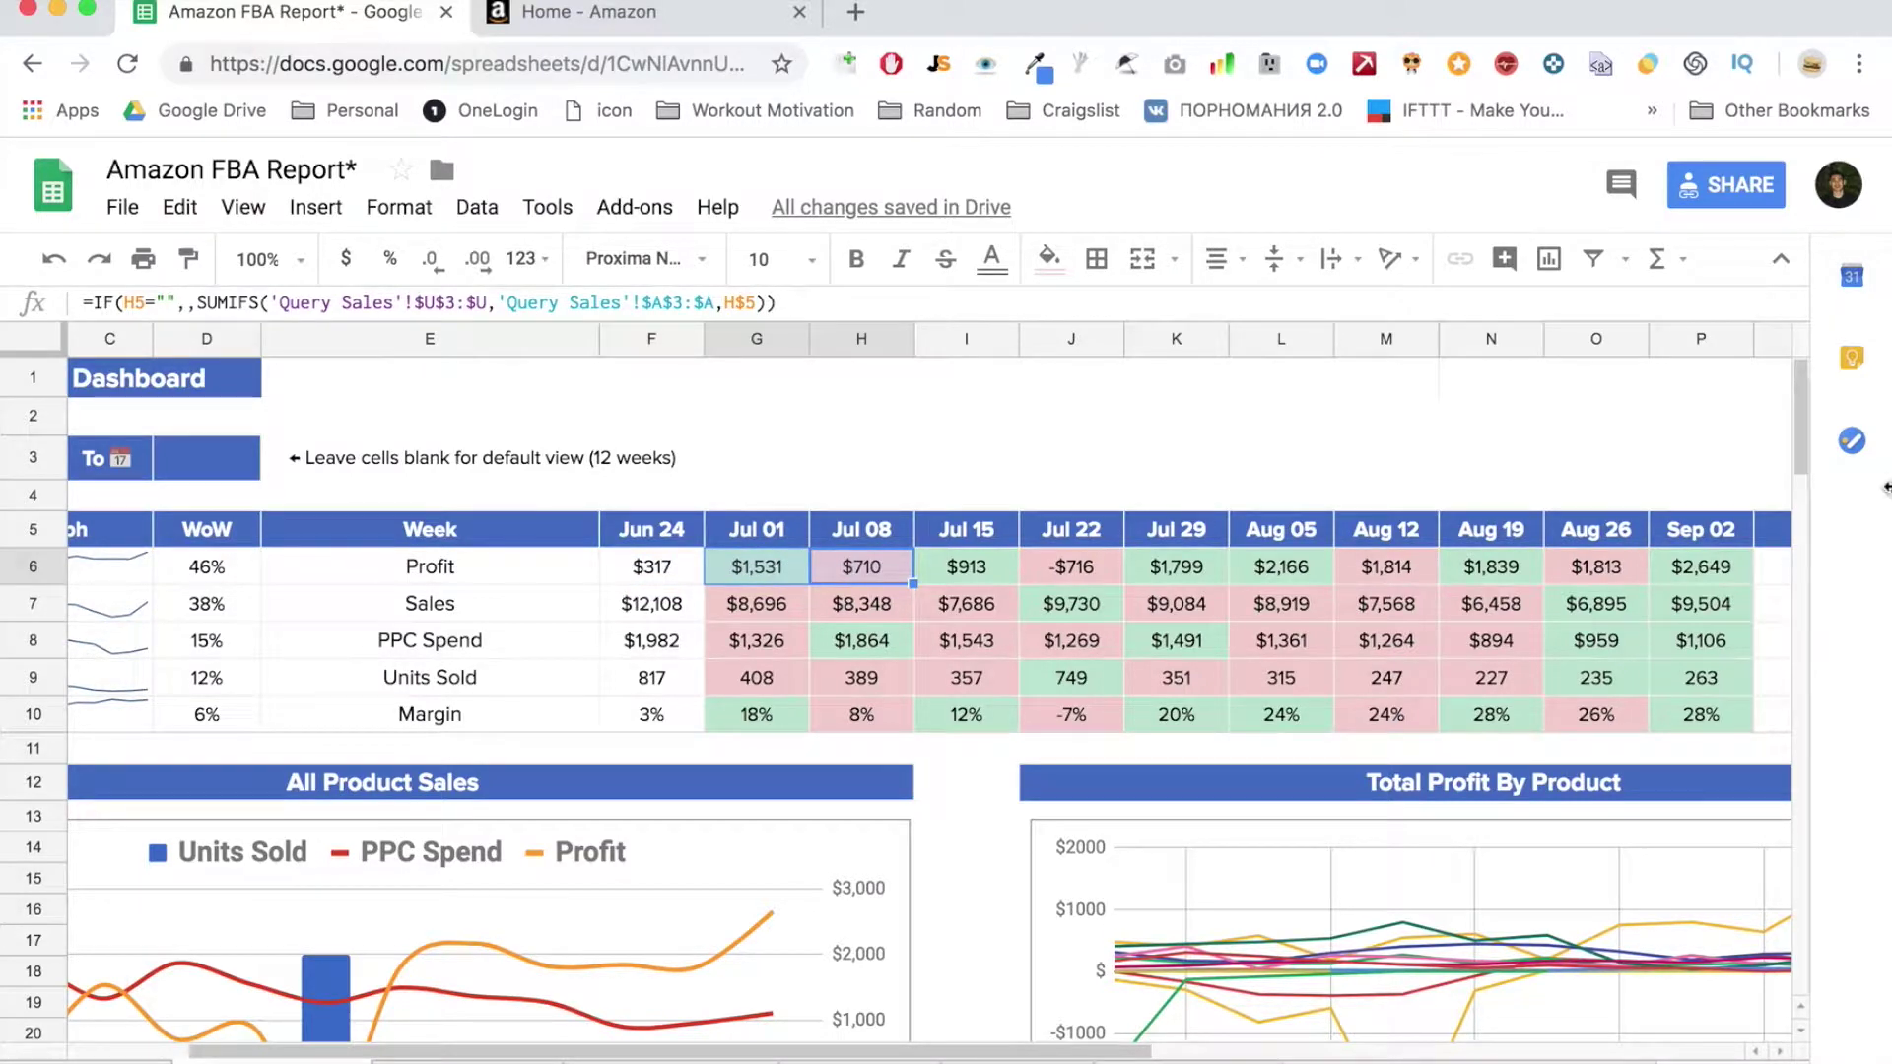
# Review the KPI values of the Sep 02 and Aug 19 weeks, from Profit down to Margin
pyautogui.moveTo(1705, 576); pyautogui.dragTo(1682, 697)
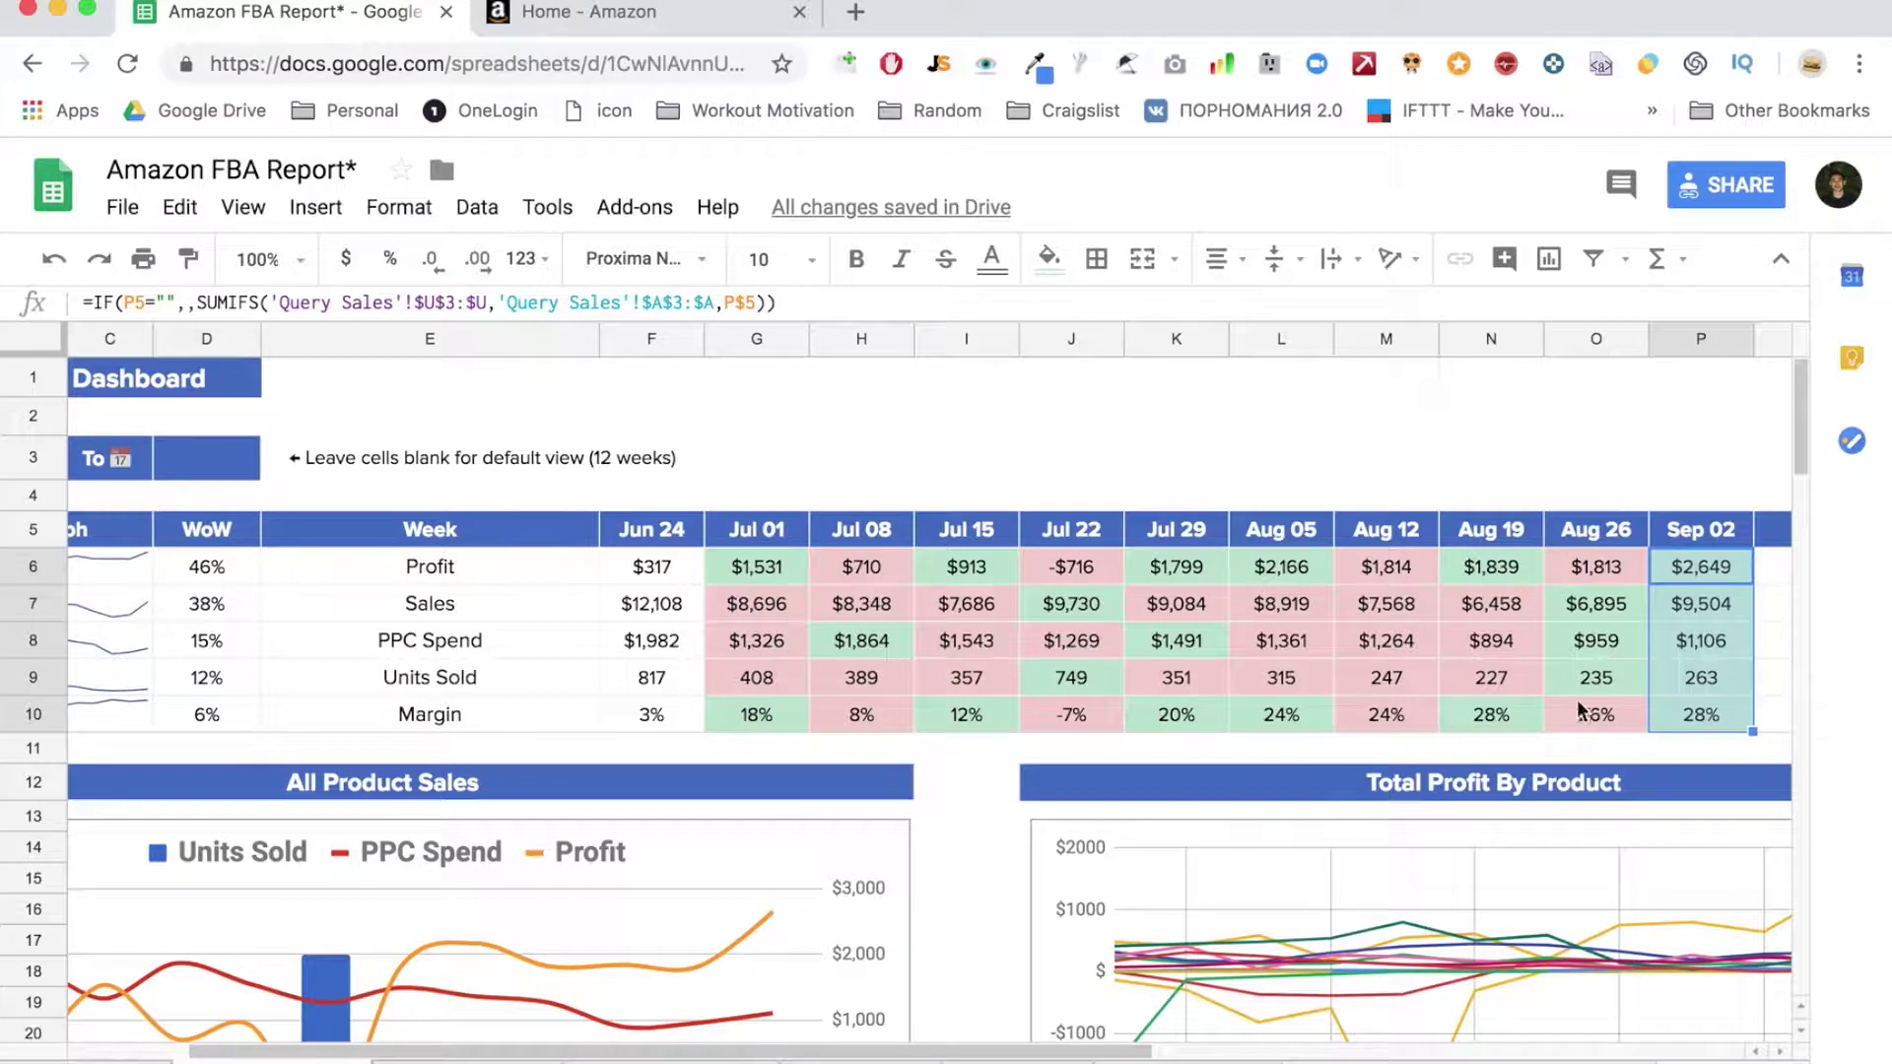
pyautogui.moveTo(1499, 577); pyautogui.dragTo(1505, 717)
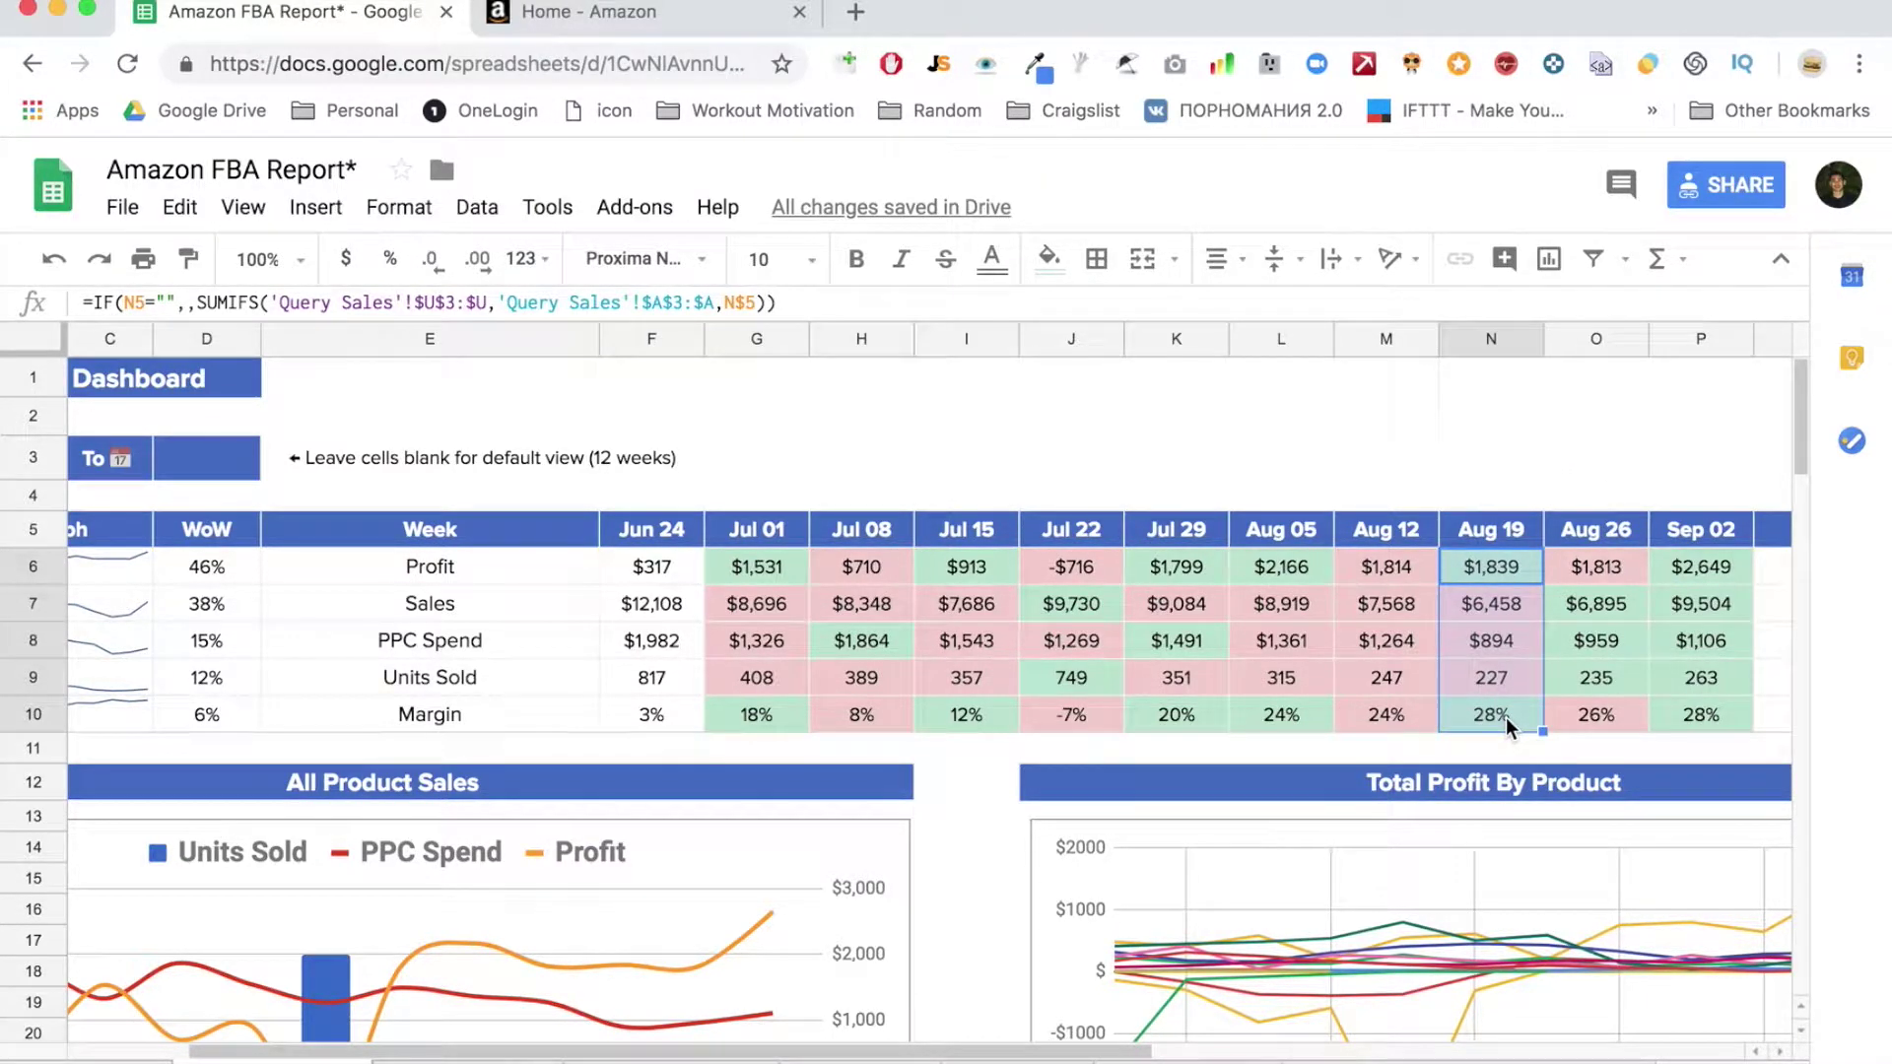
pyautogui.hscroll(-3, 1505, 717)
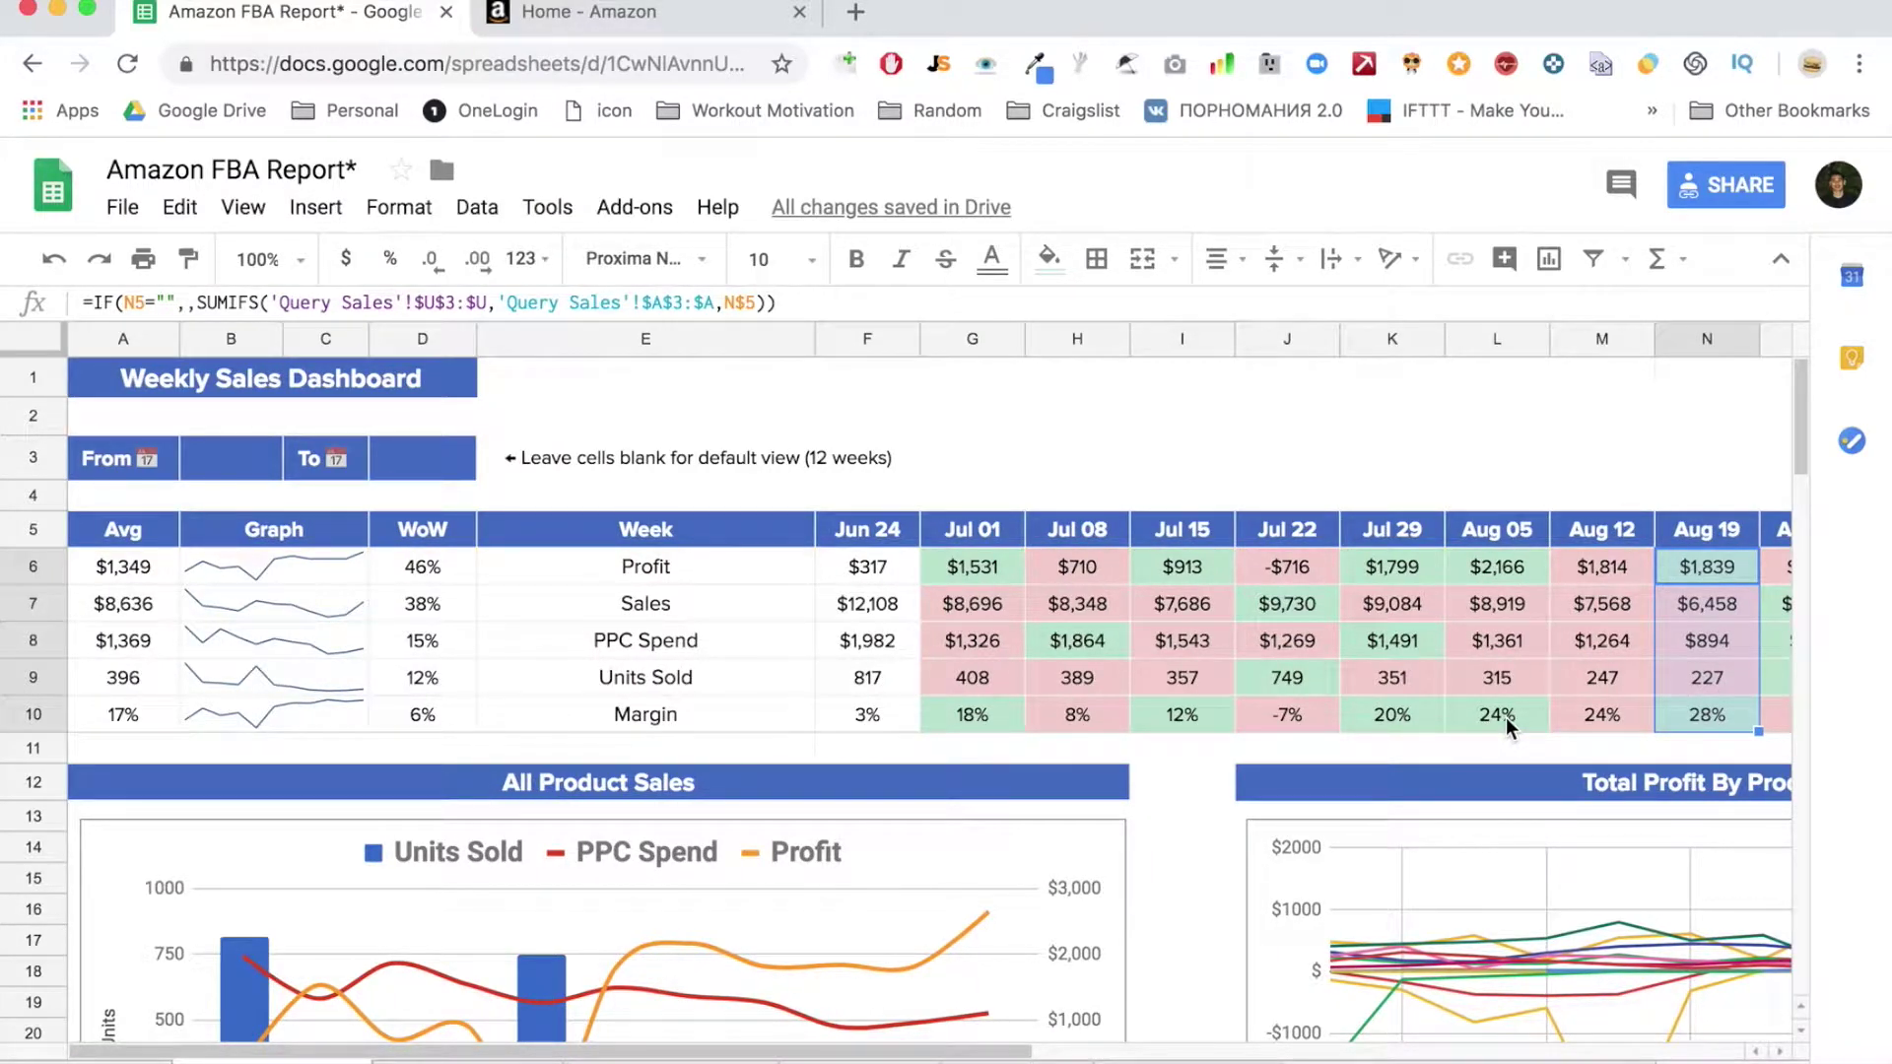
# Go through the KPI labels Profit, Sales, PPC Spend, Units Sold and Margin one by one
pyautogui.click(709, 570)
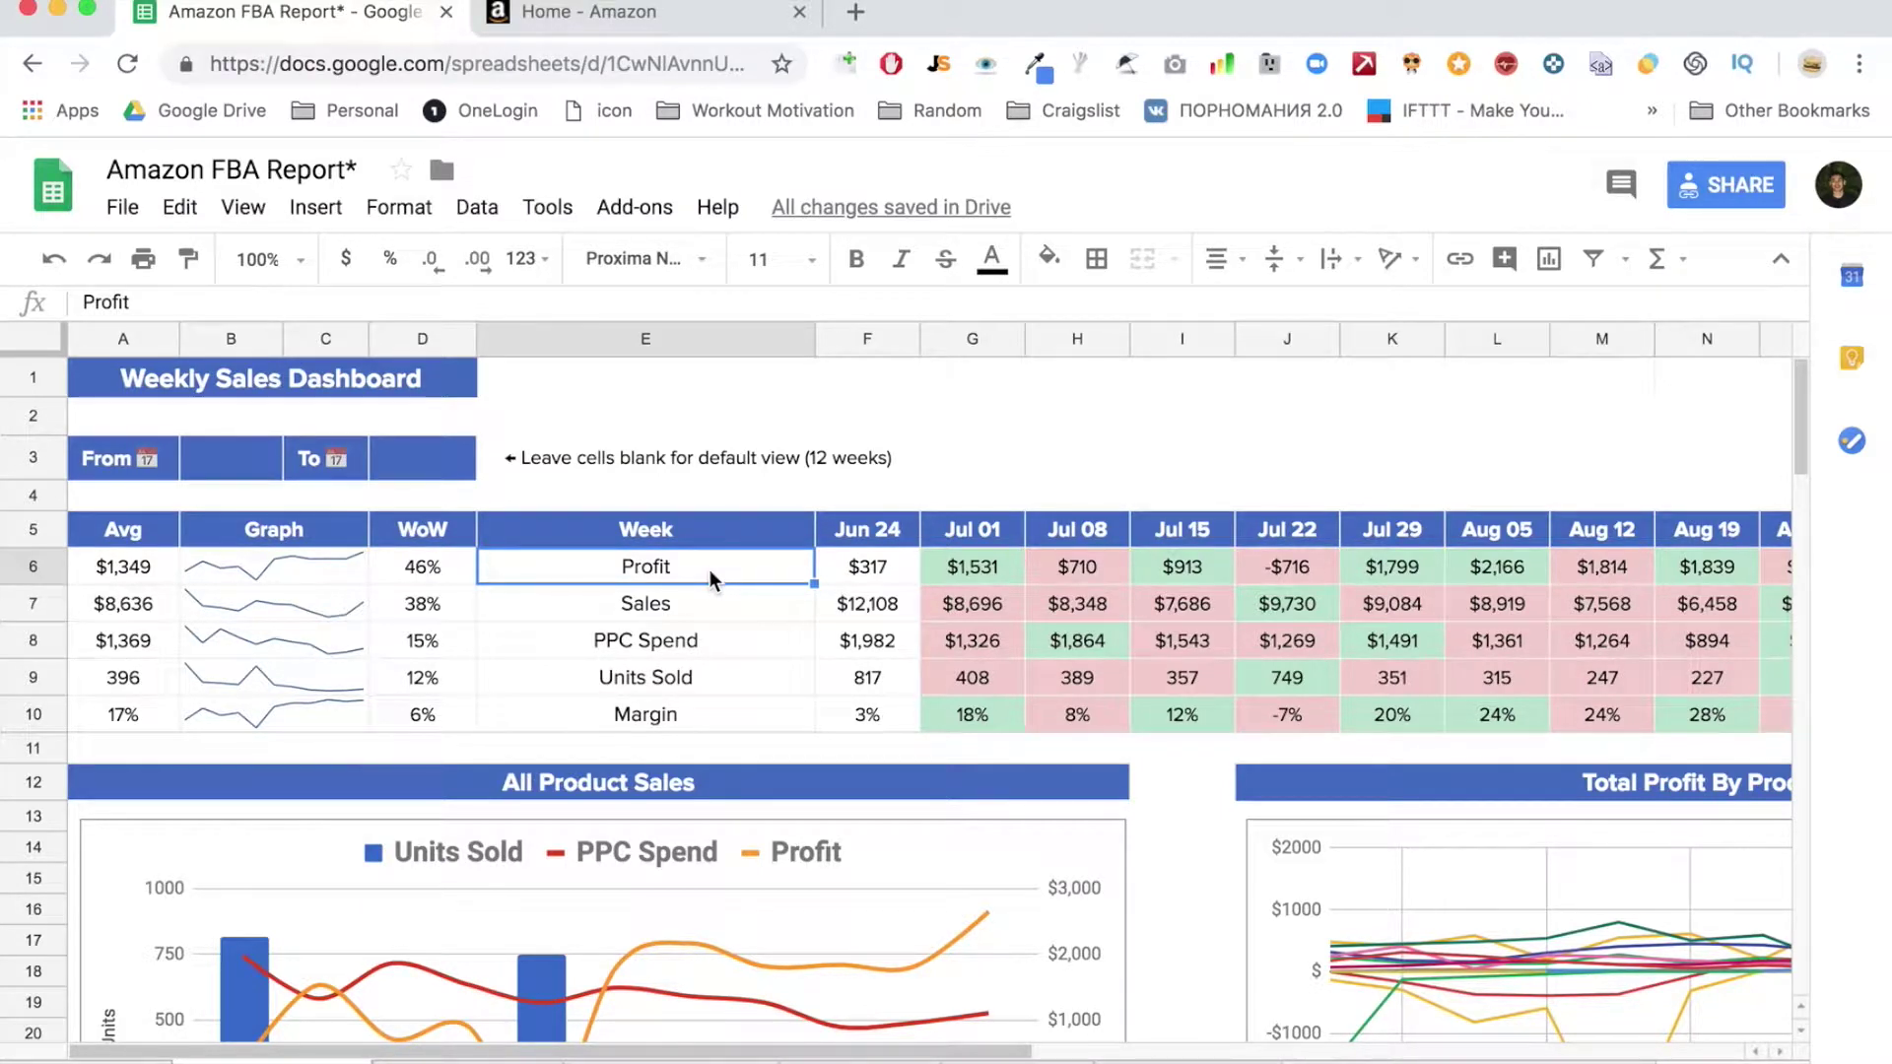
pyautogui.press('Down')
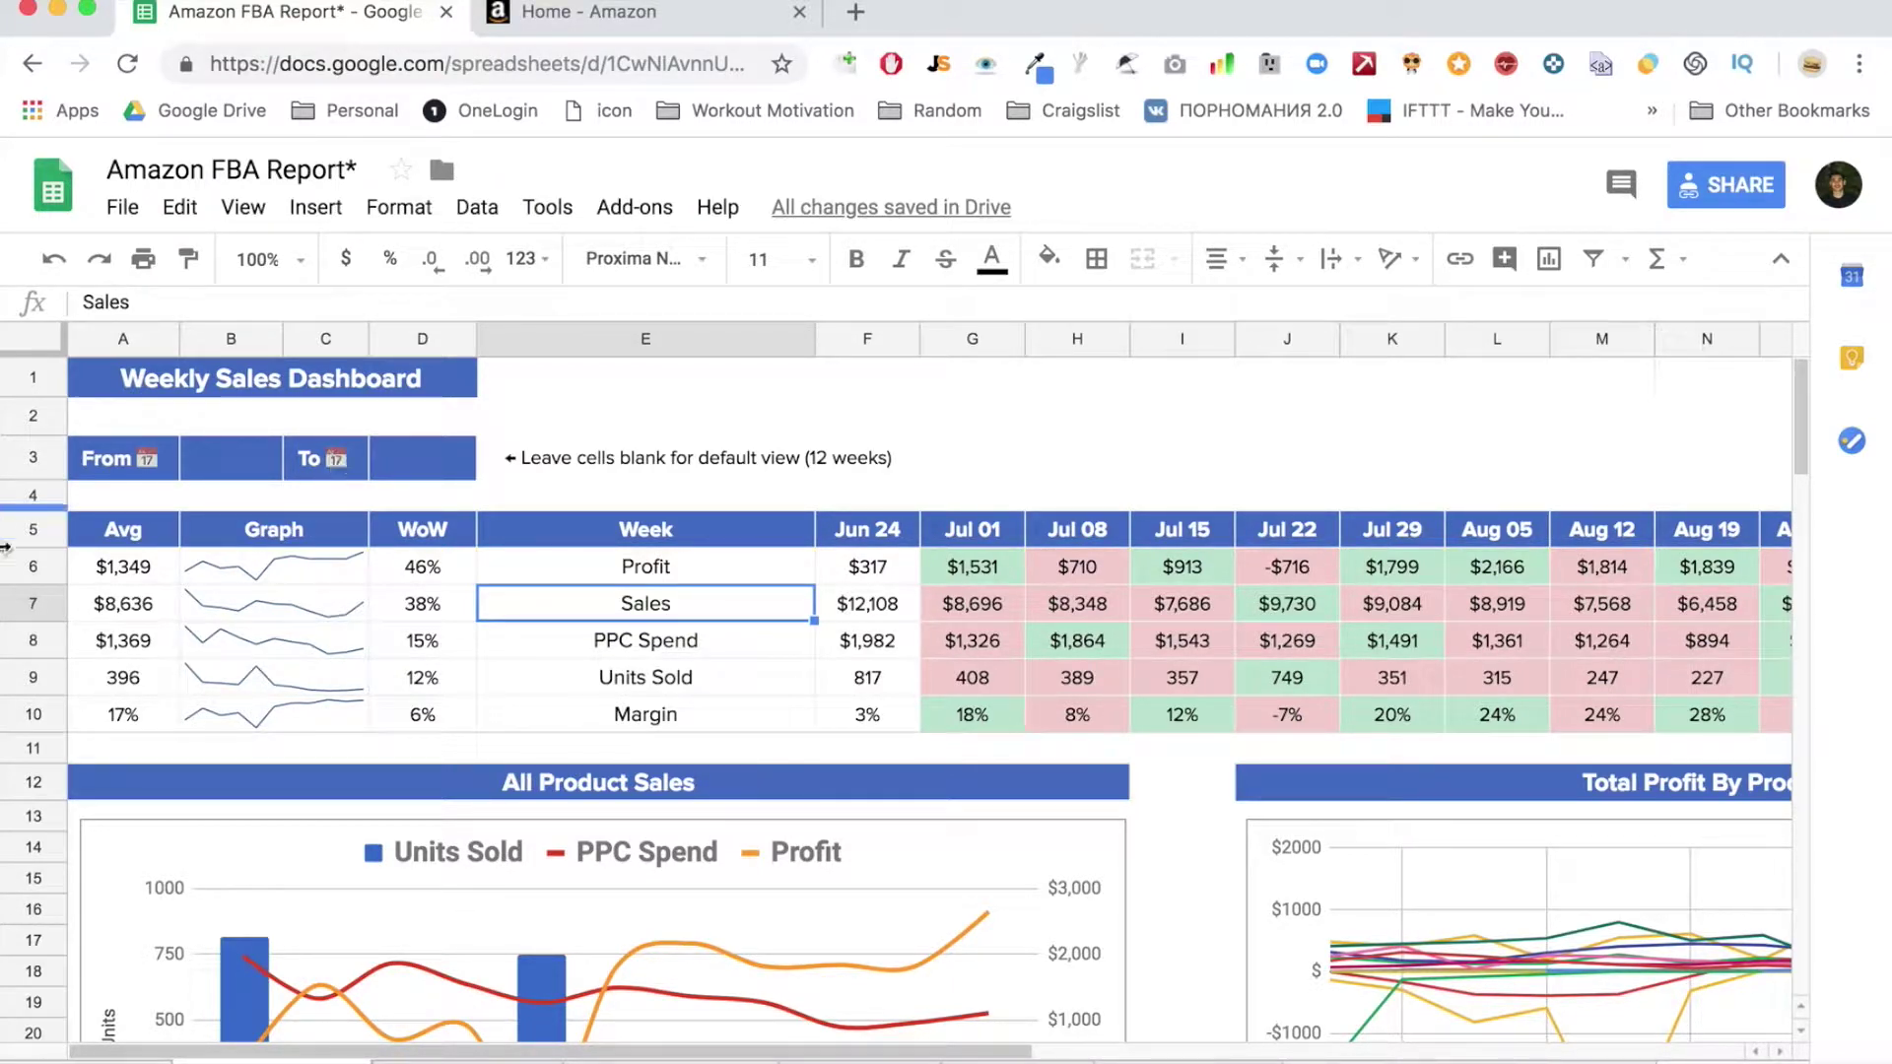
pyautogui.click(645, 640)
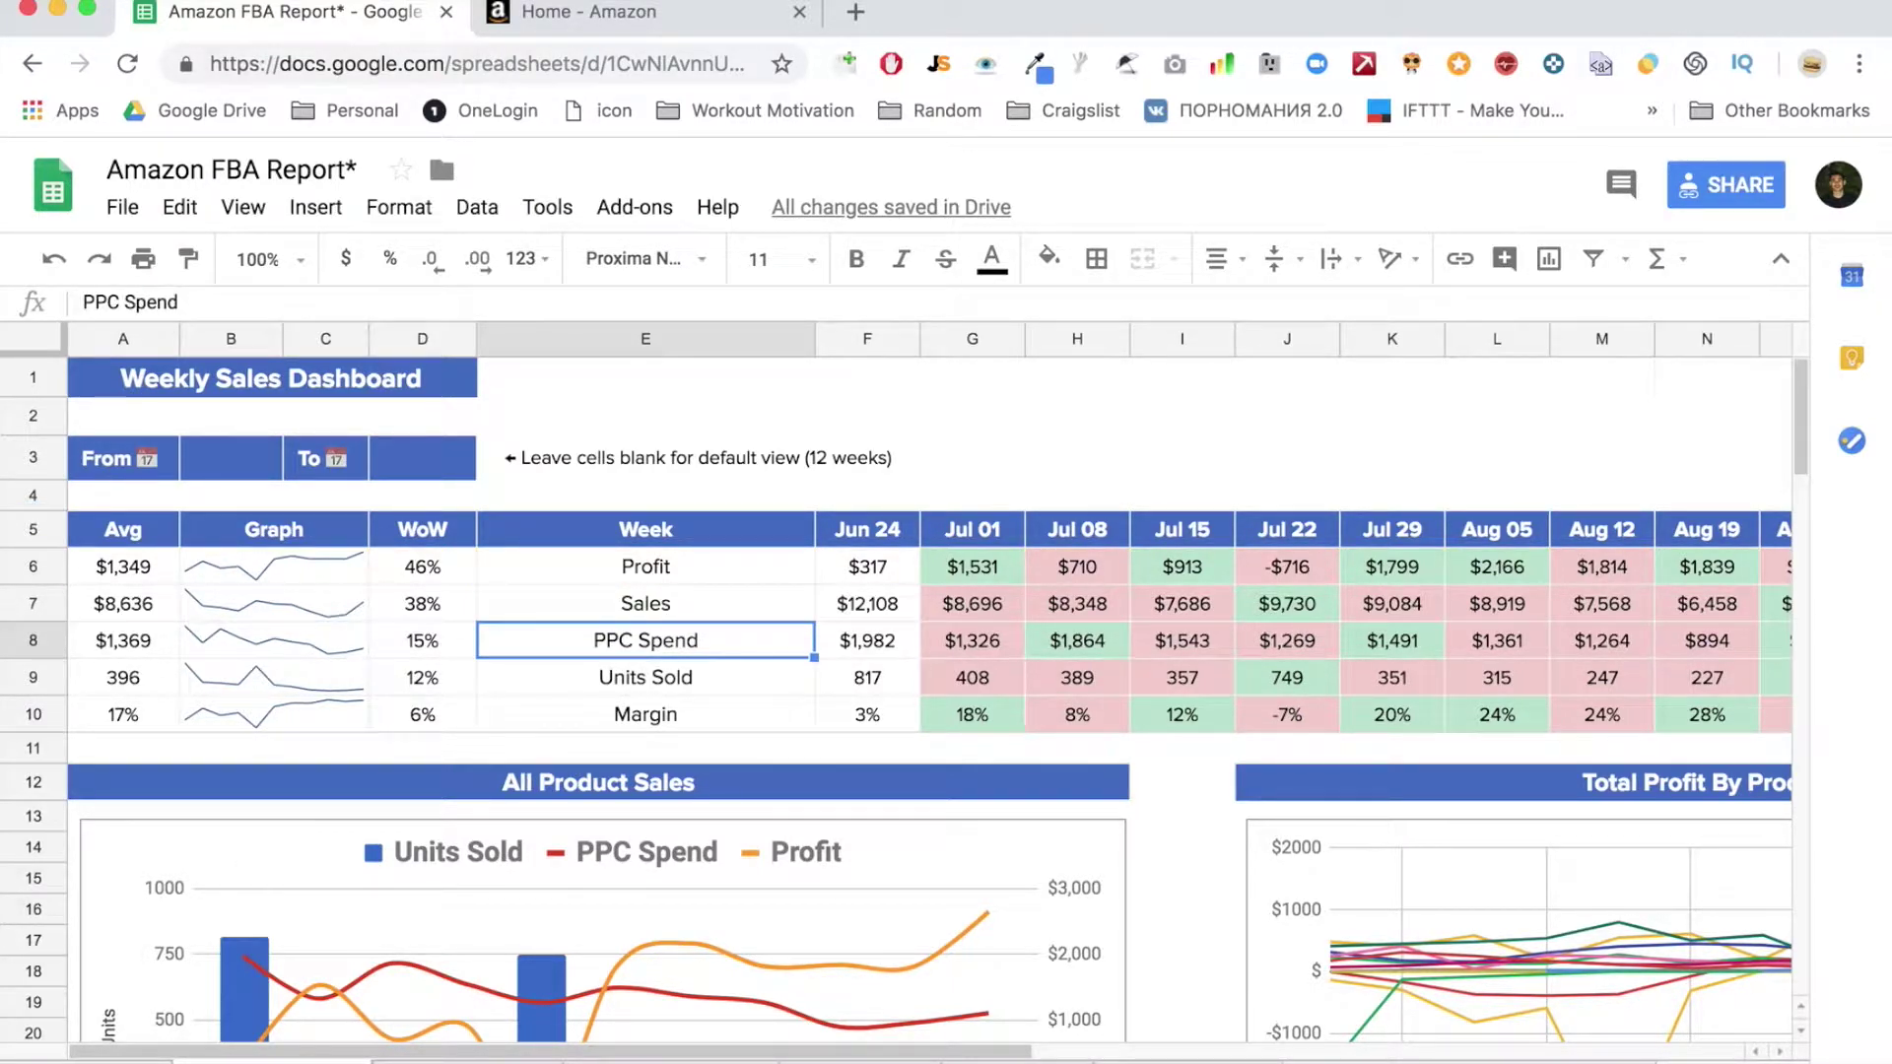
pyautogui.click(645, 677)
pyautogui.click(645, 714)
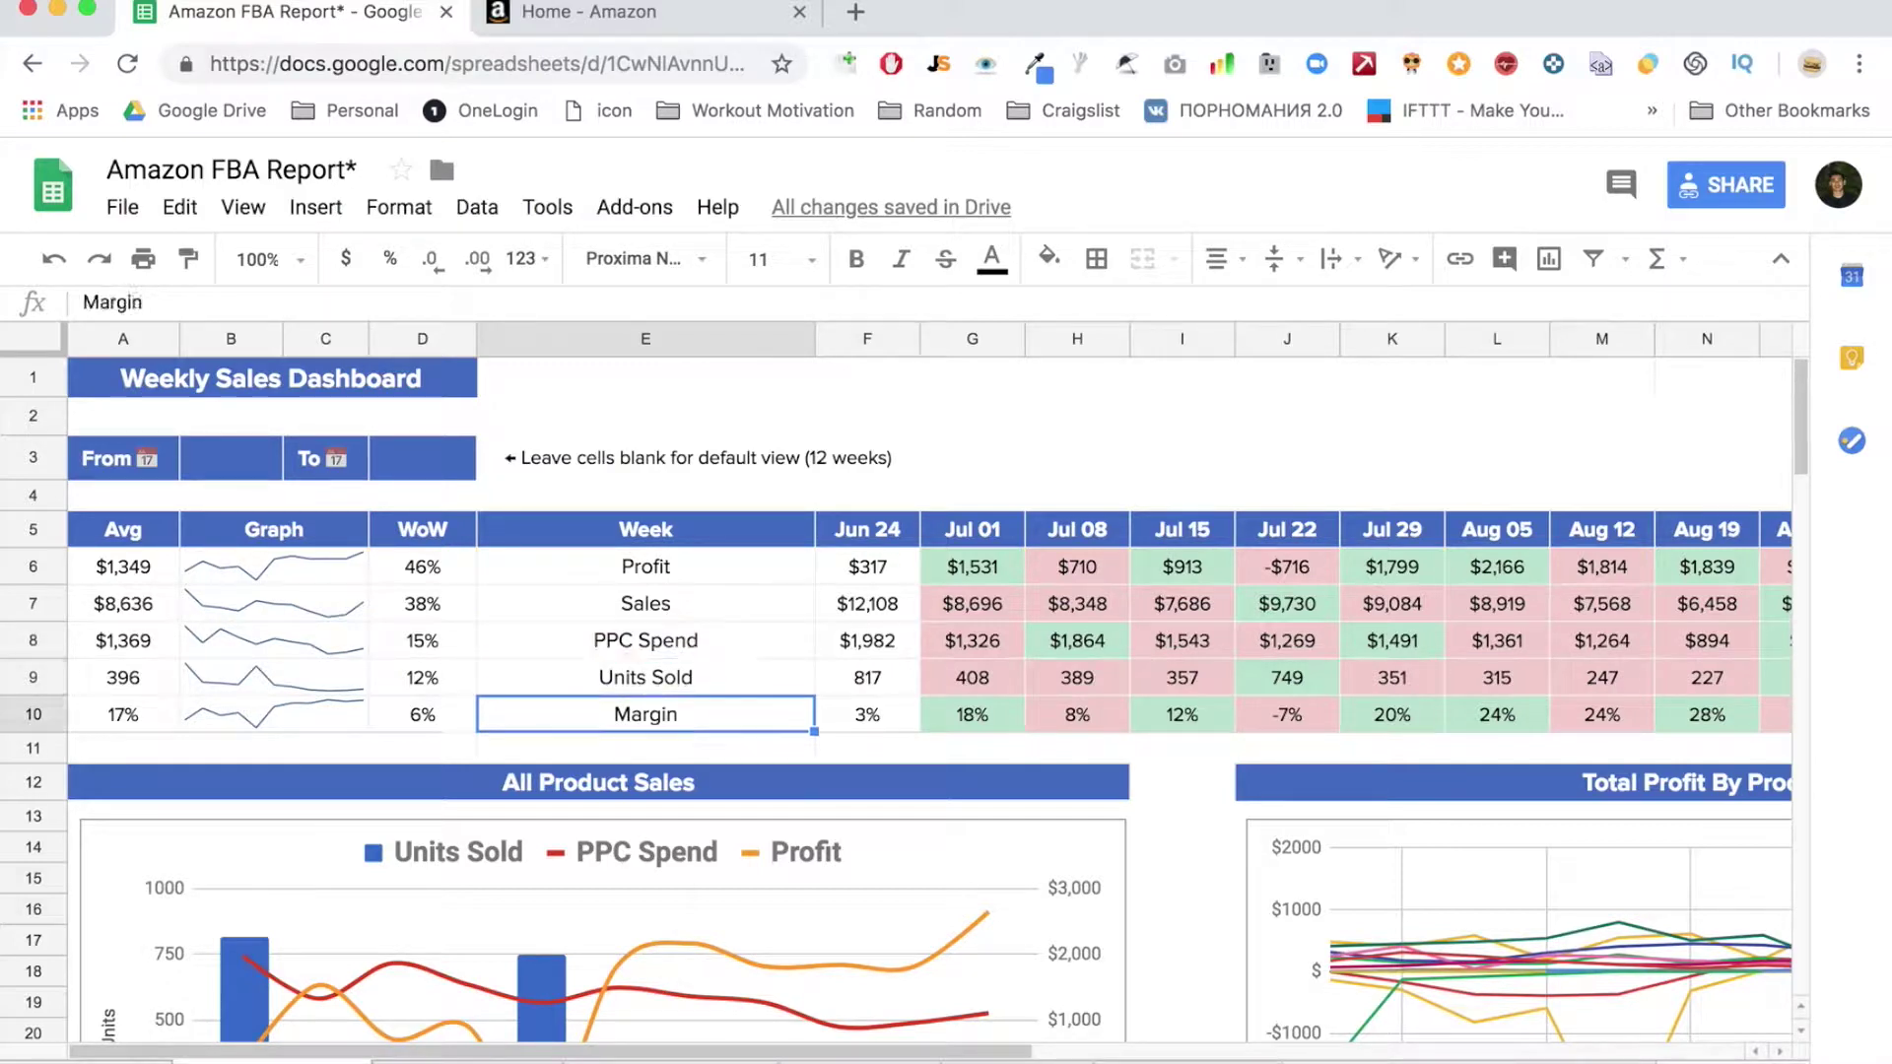
# Examine the WoW column and compare the Sep 02 and Aug 26 profits behind the week-over-week change
pyautogui.moveTo(430, 540); pyautogui.dragTo(429, 715)
pyautogui.hscroll(2, 572, 645)
pyautogui.hscroll(1, 571, 645)
pyautogui.hscroll(-1, 591, 642)
pyautogui.hscroll(1, 617, 635)
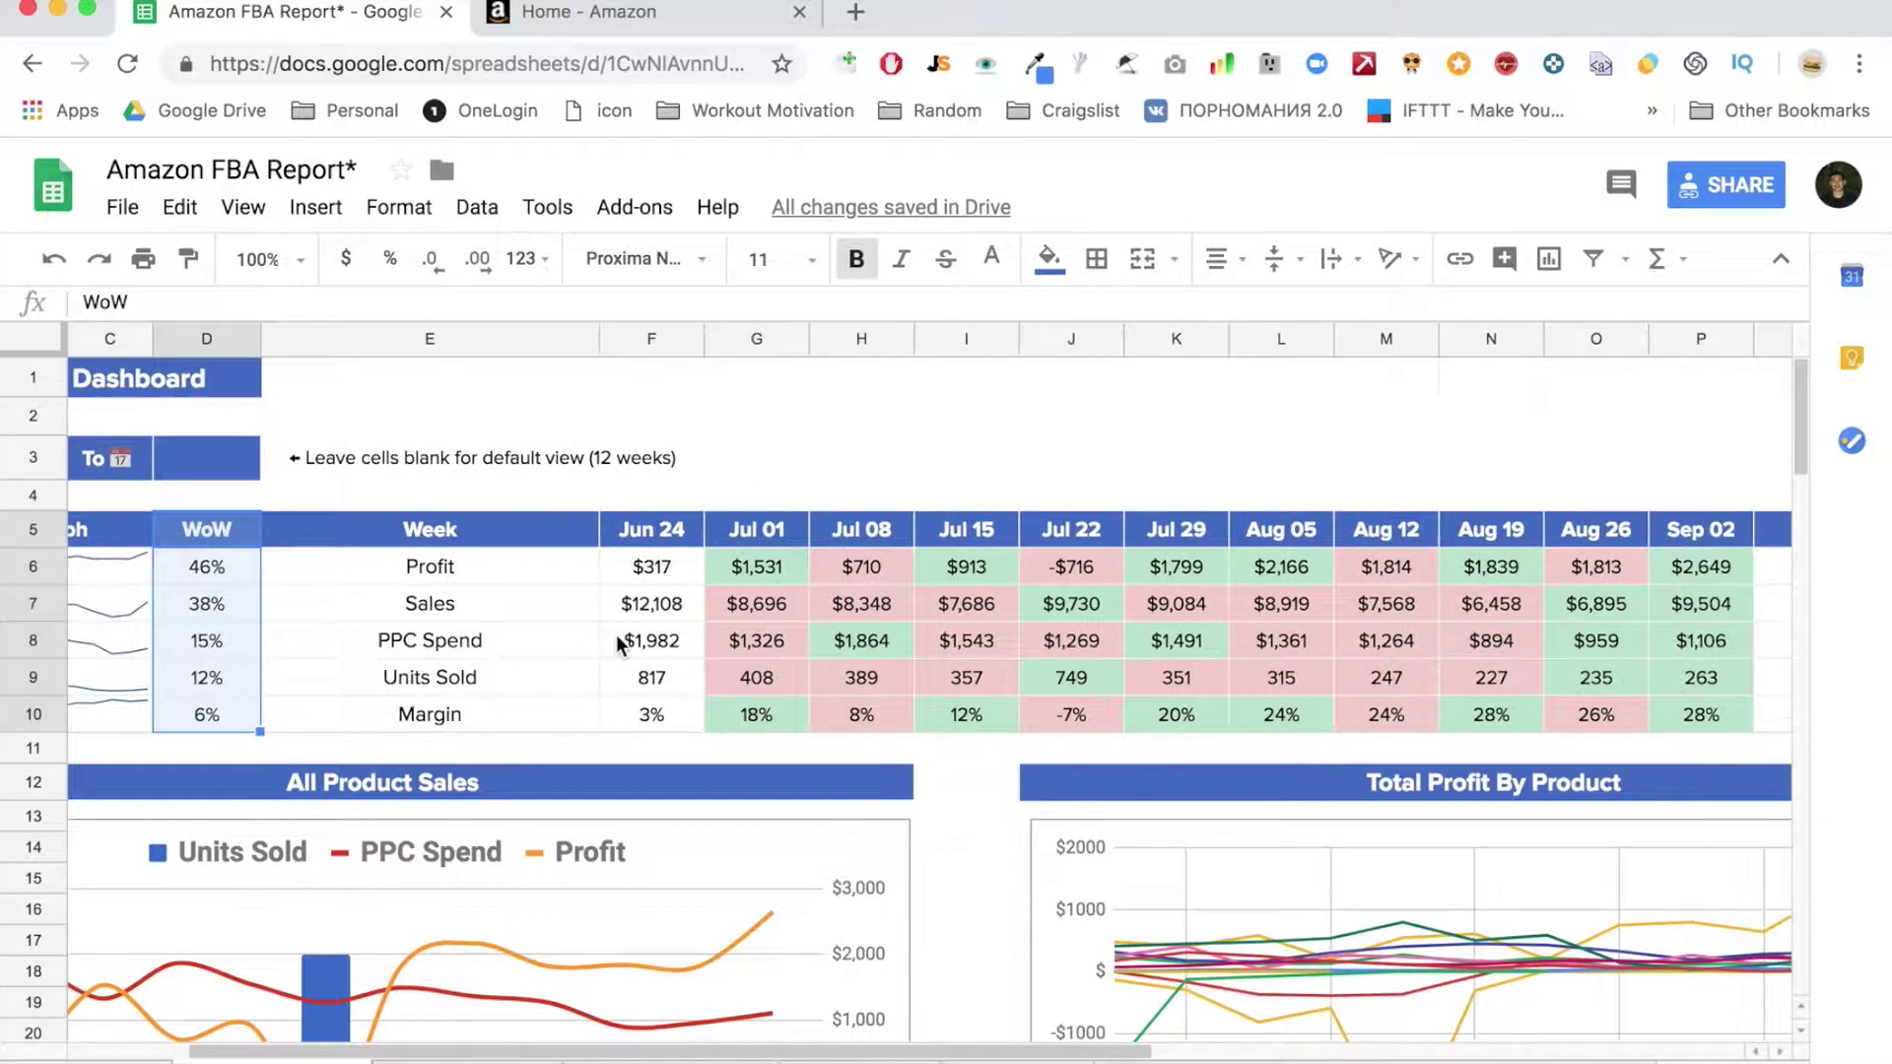
pyautogui.click(219, 574)
pyautogui.click(1071, 602)
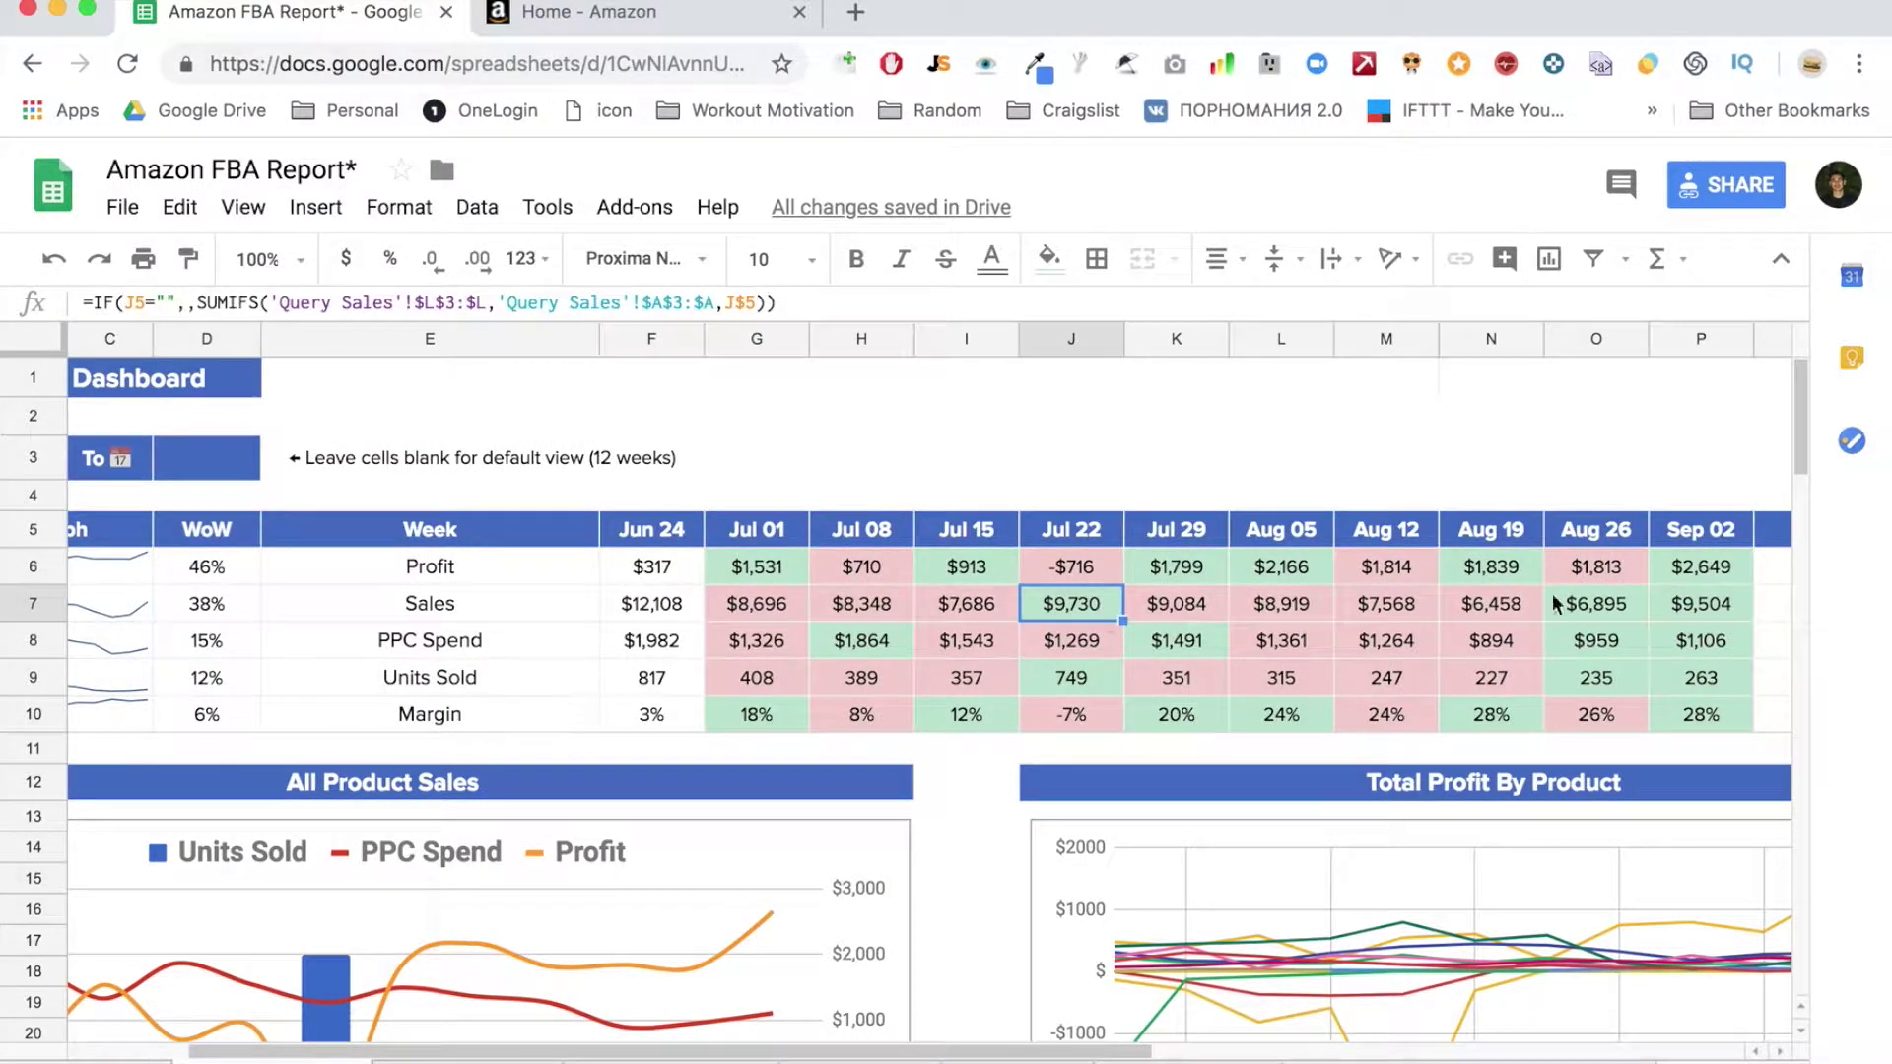
pyautogui.moveTo(1701, 566); pyautogui.dragTo(1596, 566)
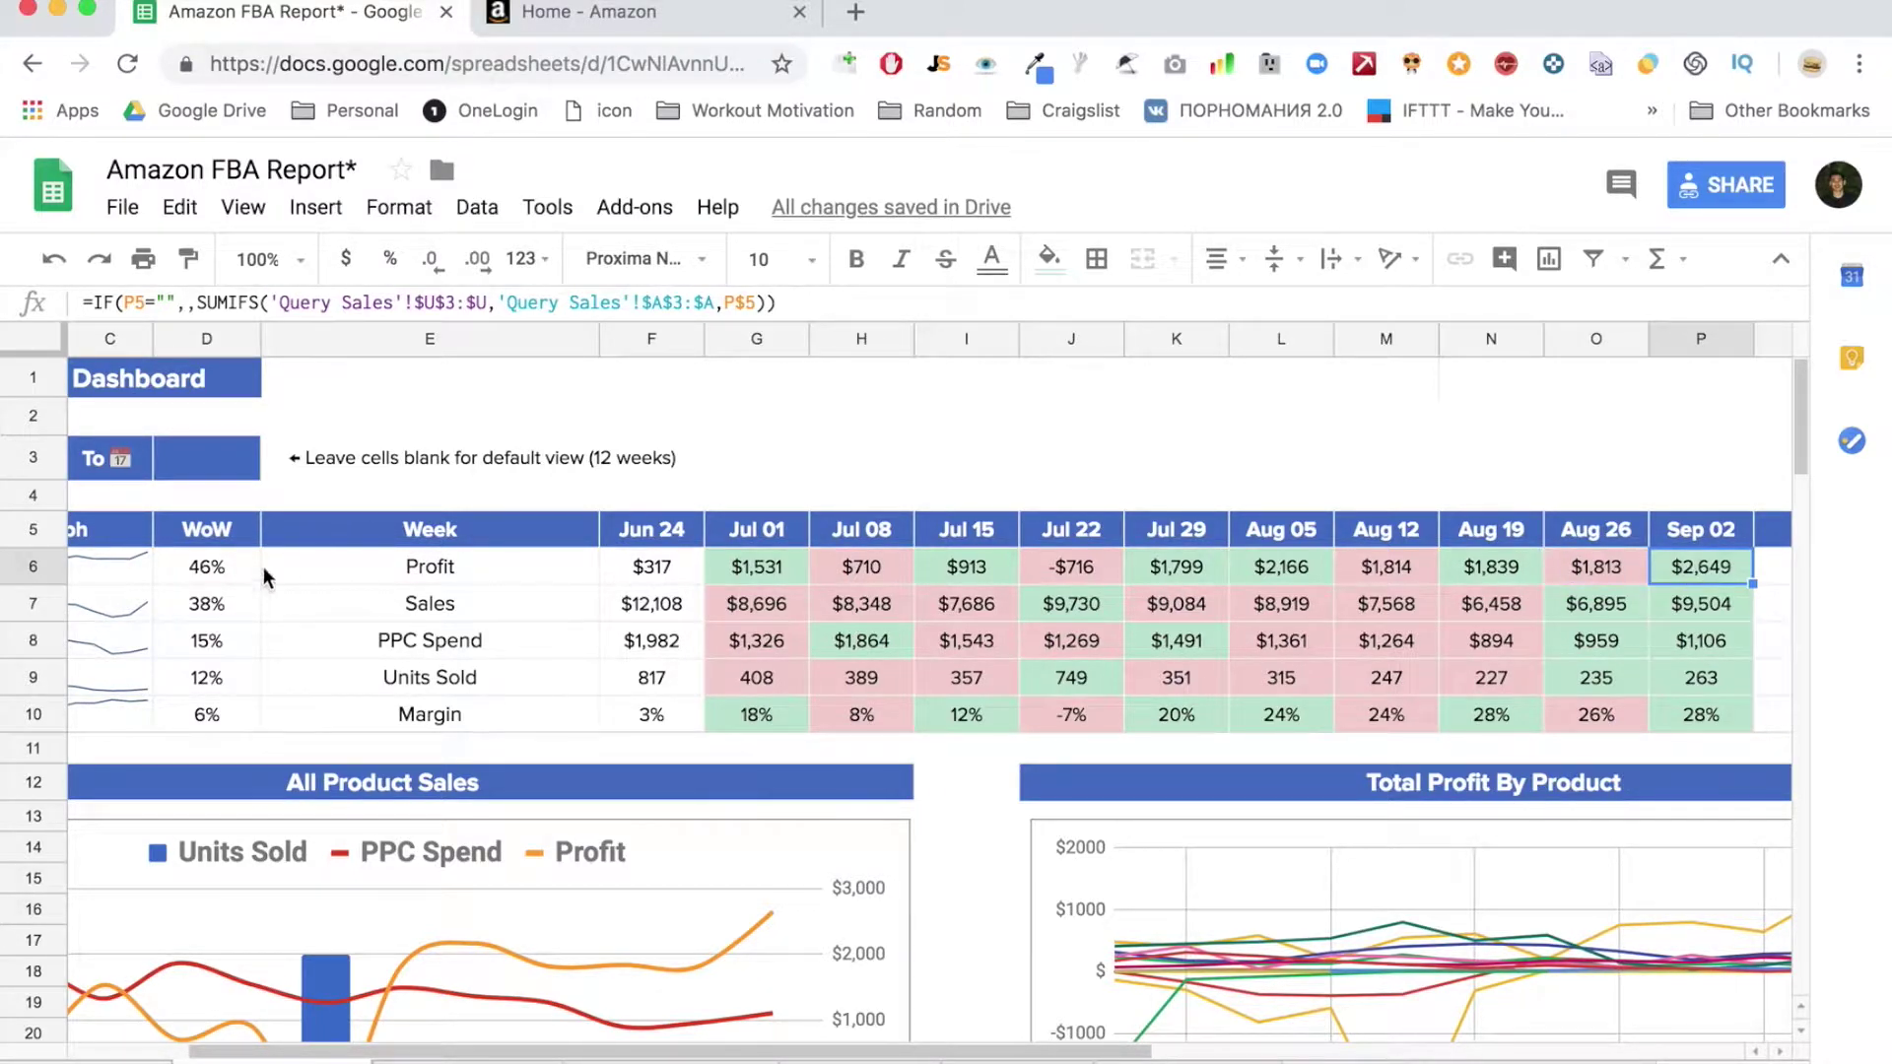
pyautogui.click(239, 592)
pyautogui.click(223, 645)
pyautogui.hscroll(-3, 222, 694)
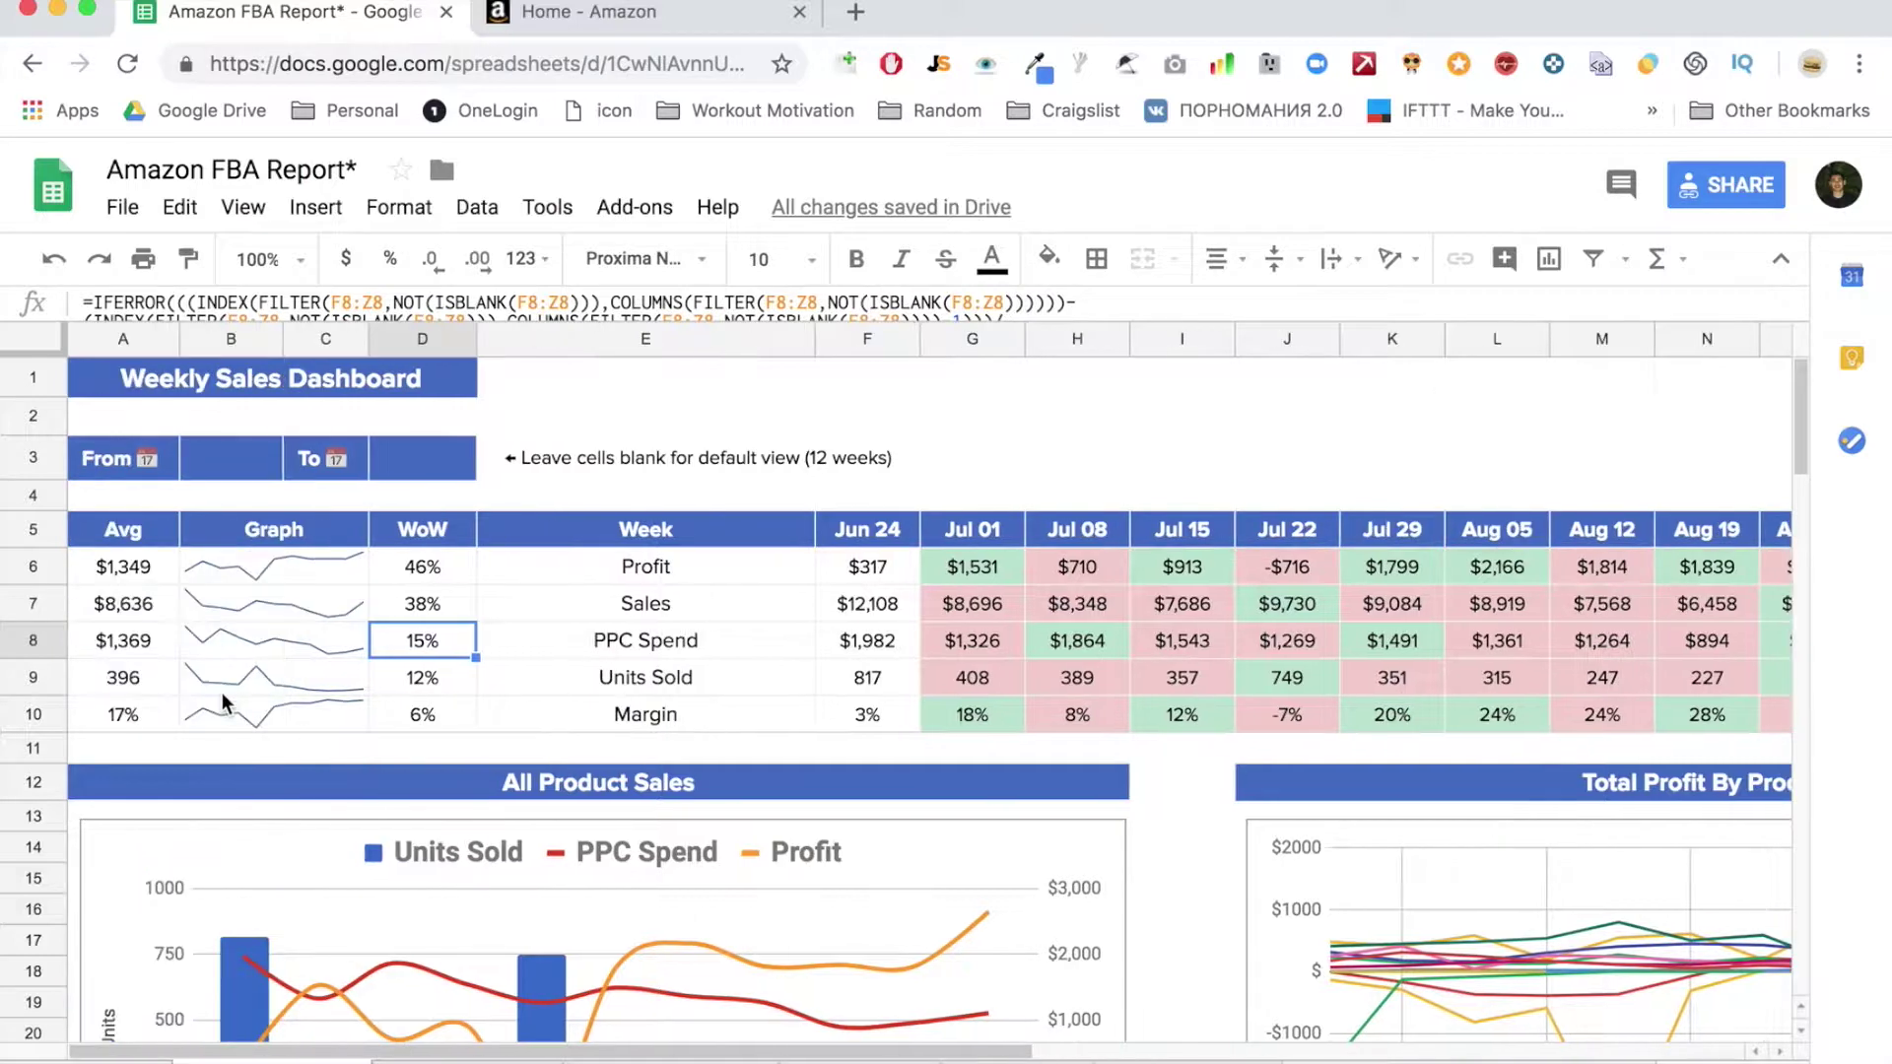
# Inspect the Profit sparkline in the Graph column and the averages in the Avg column
pyautogui.click(289, 580)
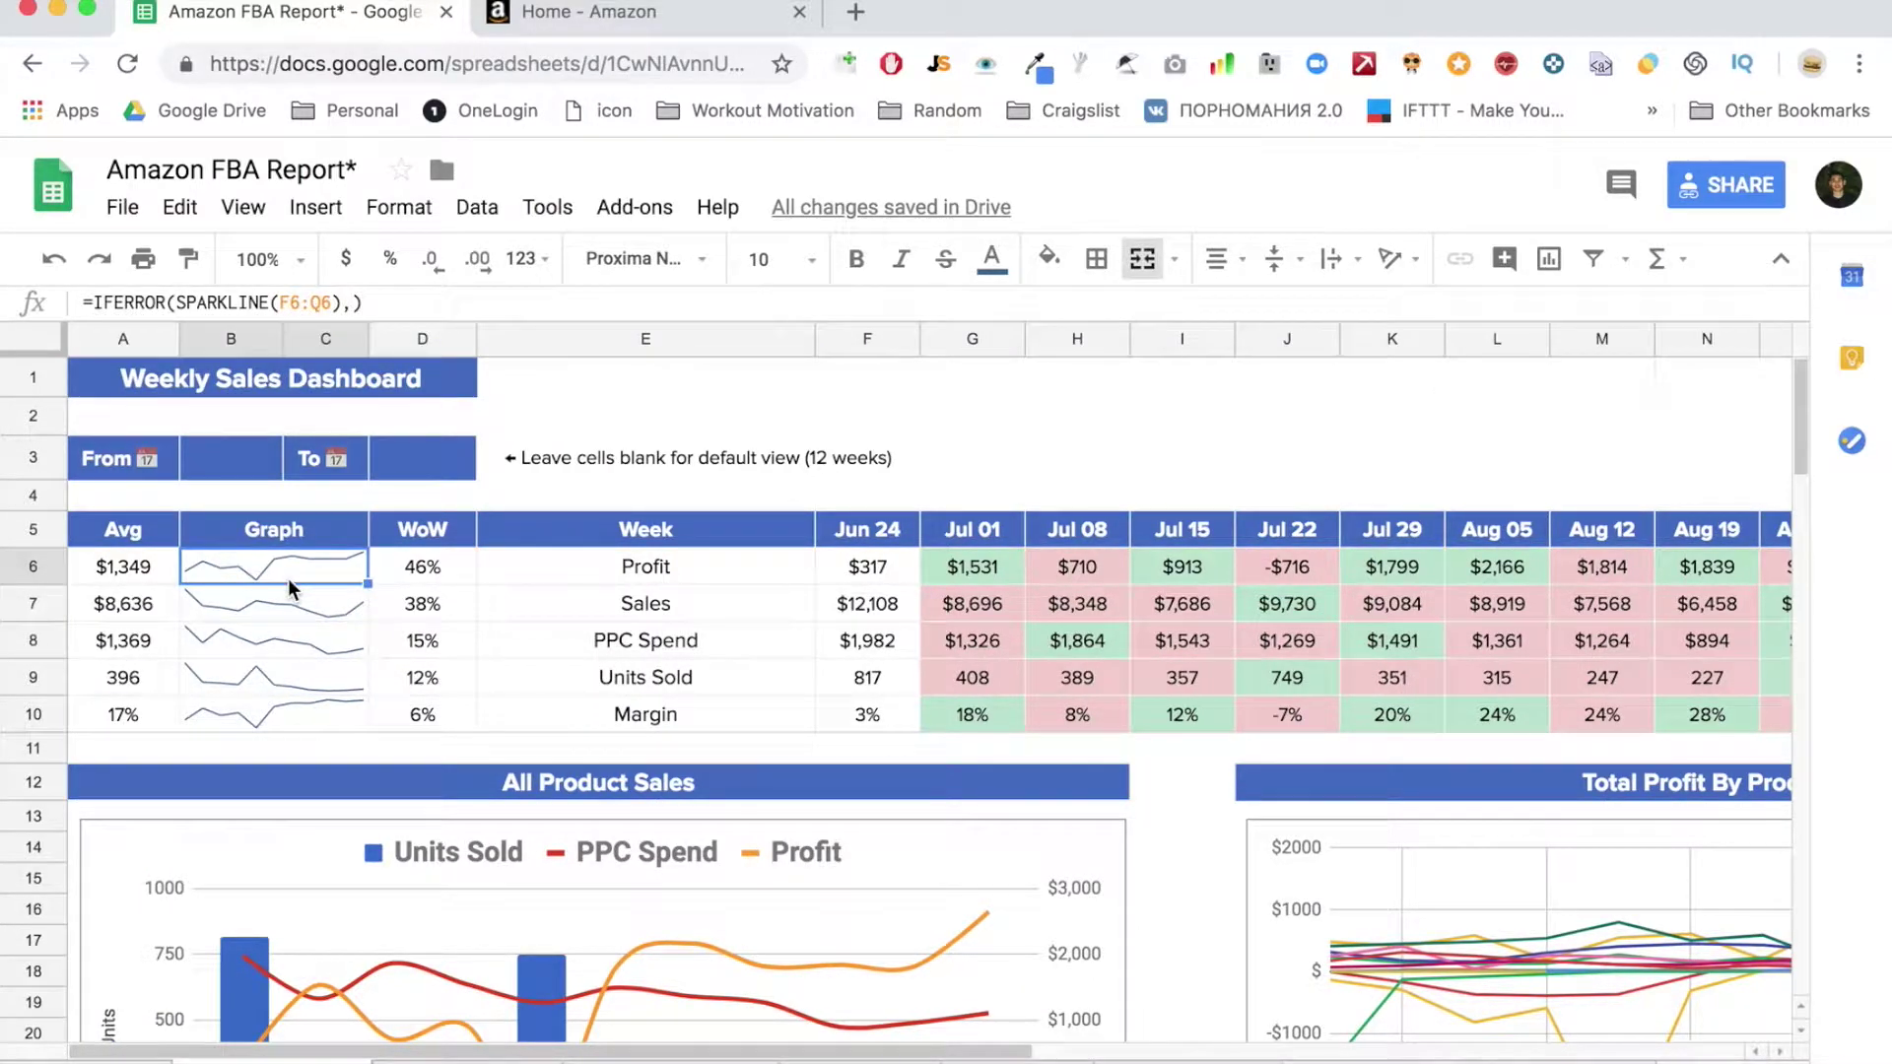
pyautogui.click(933, 493)
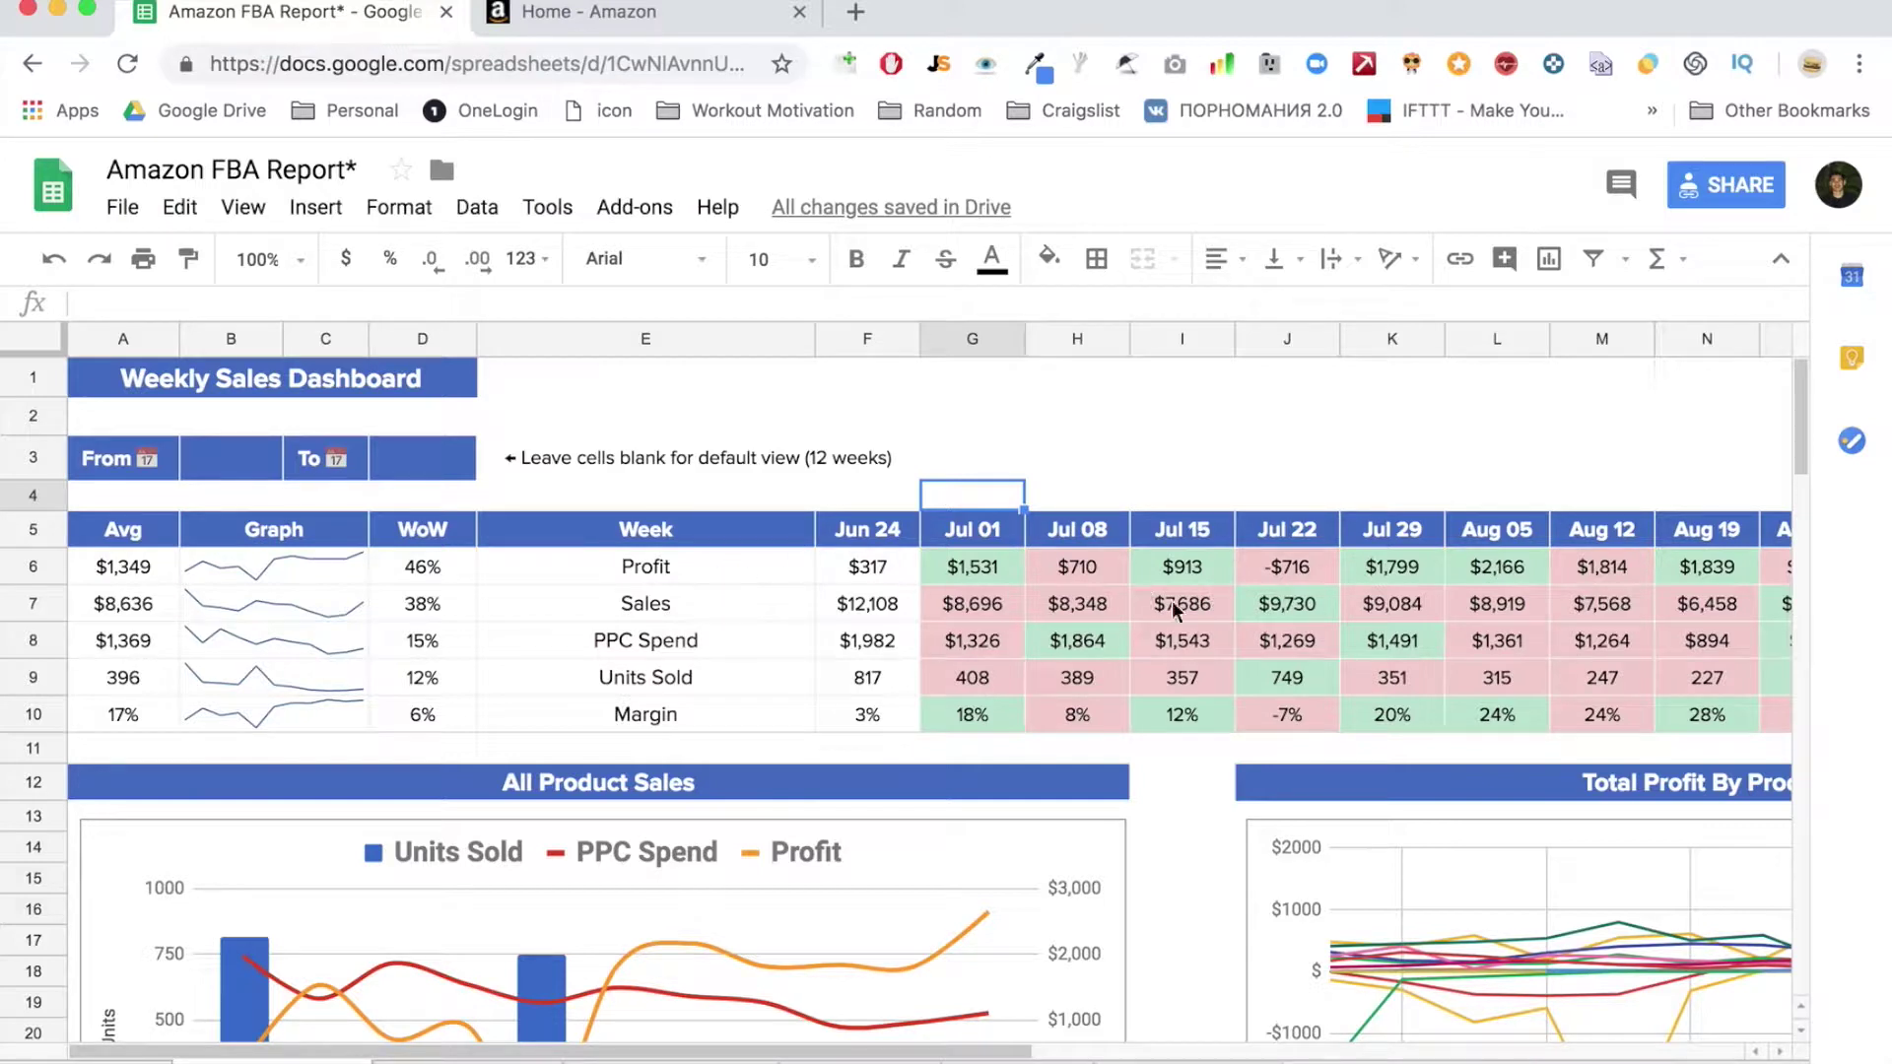
pyautogui.moveTo(136, 532); pyautogui.dragTo(138, 727)
pyautogui.click(526, 491)
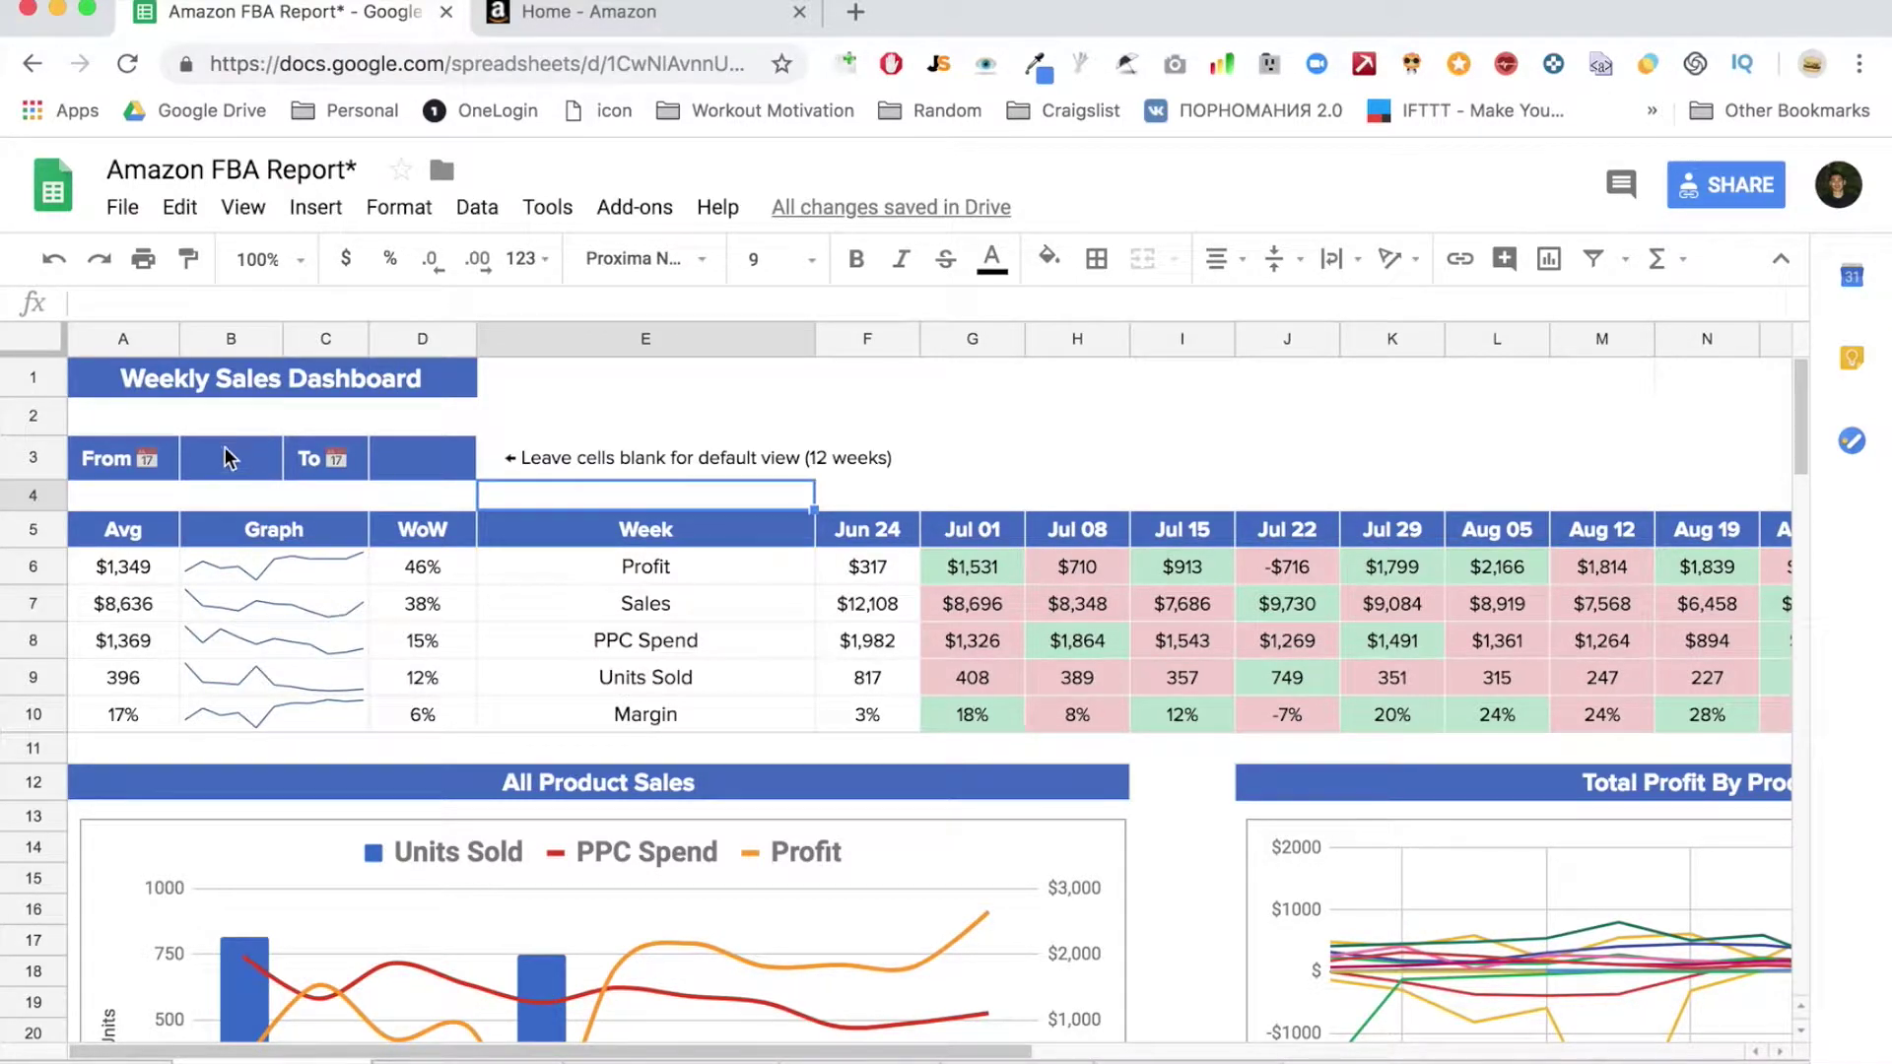
# Set the dashboard's From date to 7/1/2018 and its To date to 7/22/2018
pyautogui.doubleClick(225, 455)
pyautogui.click(193, 493)
pyautogui.click(192, 494)
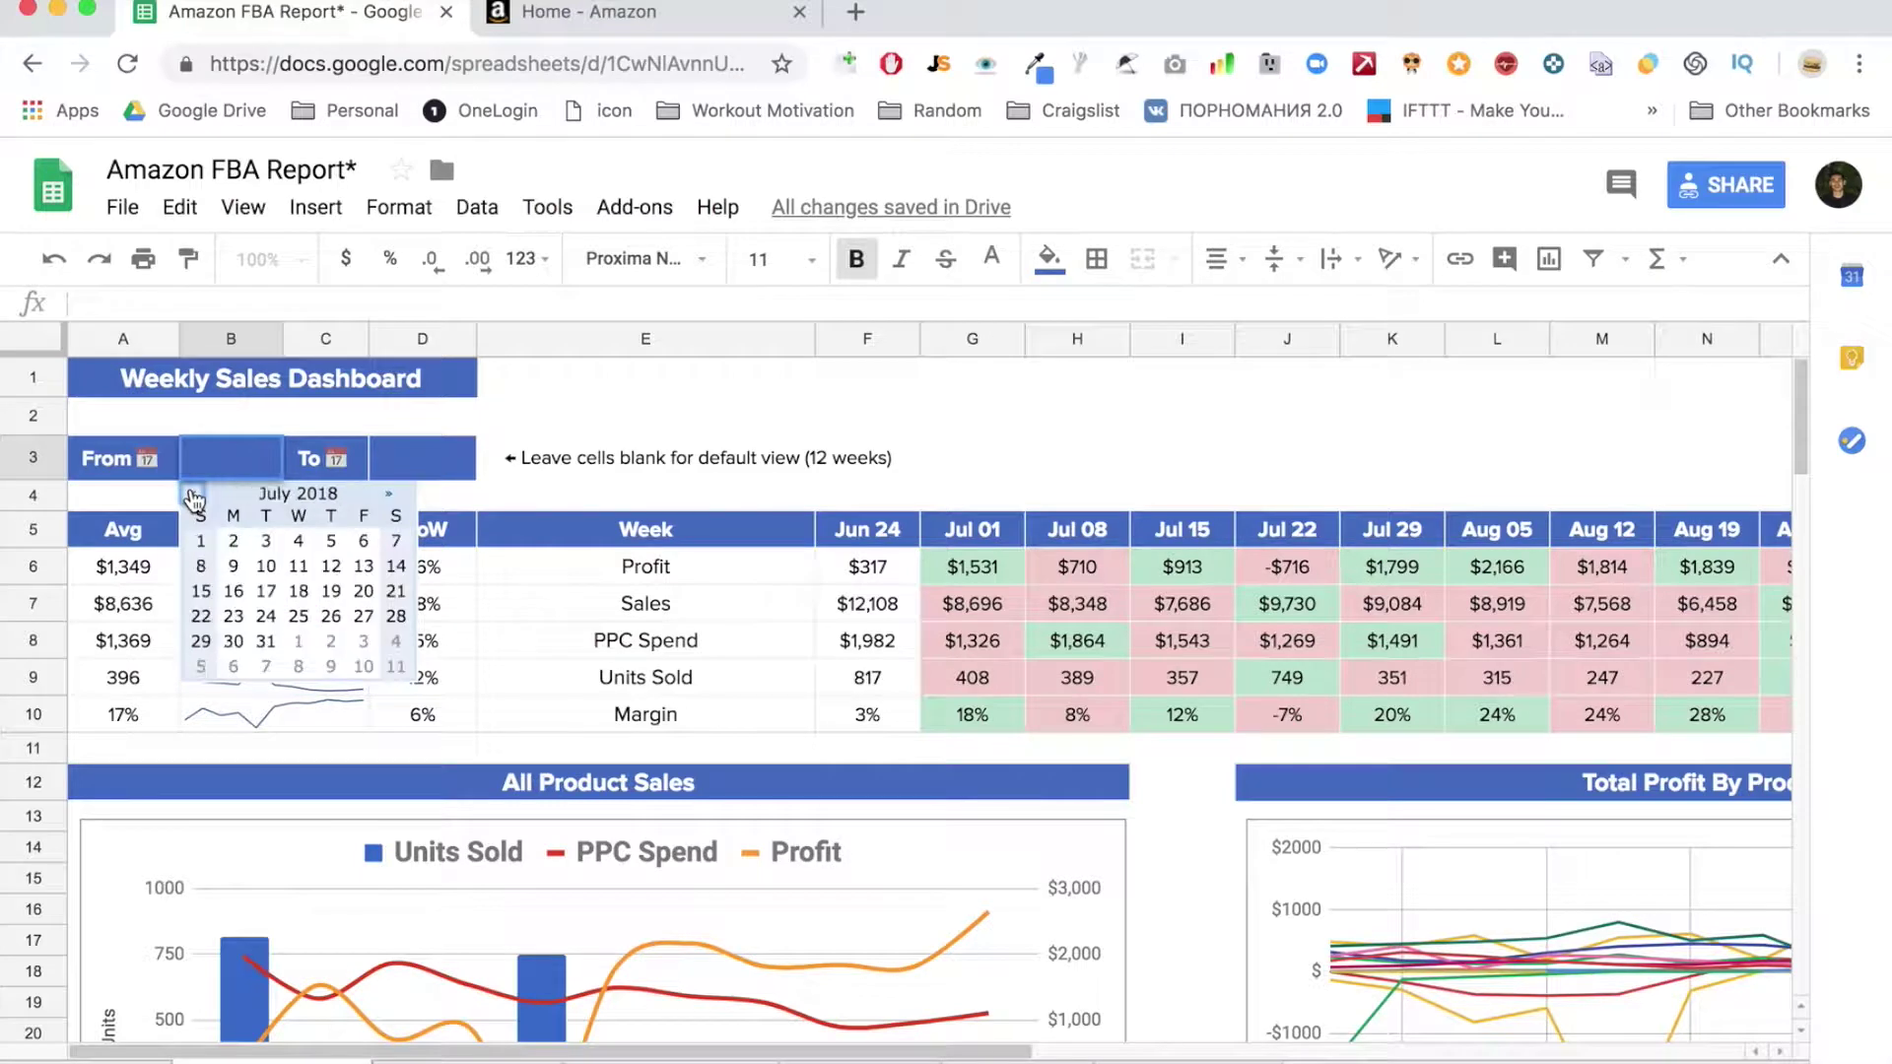
pyautogui.click(200, 540)
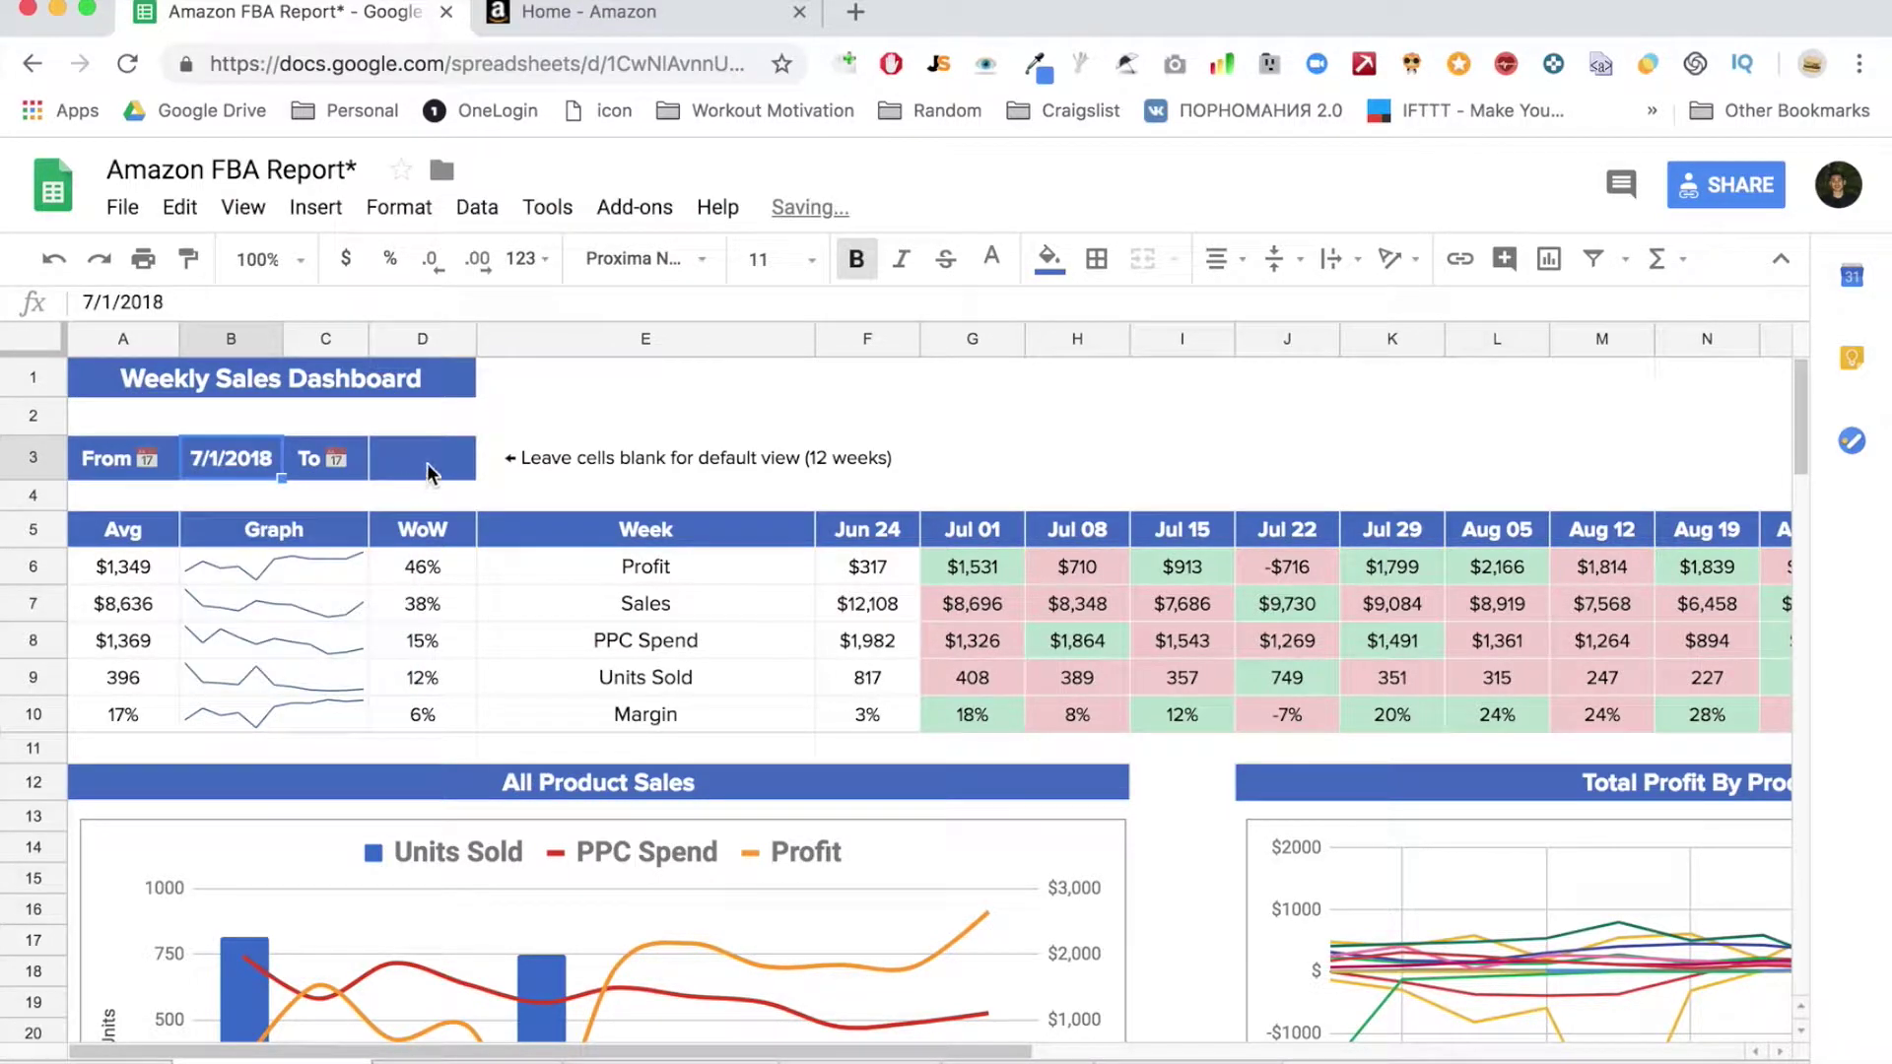
pyautogui.doubleClick(423, 458)
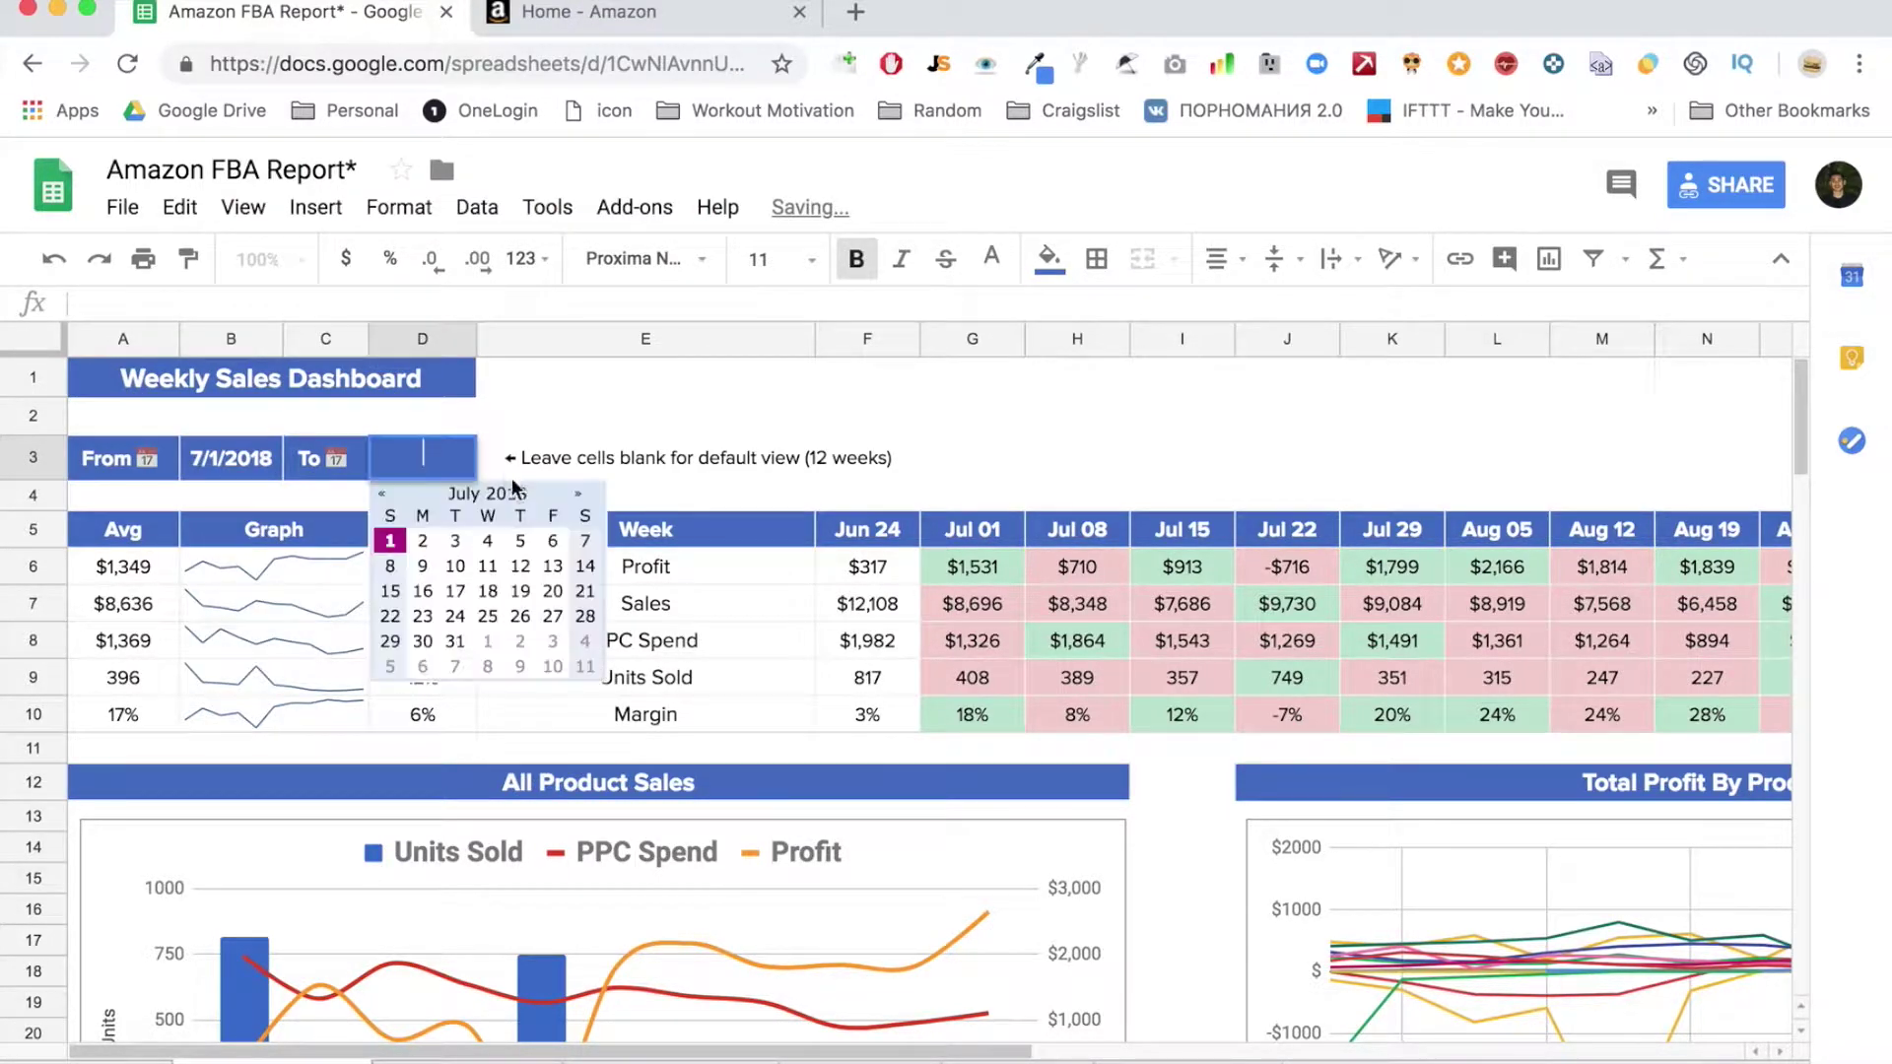
pyautogui.click(386, 617)
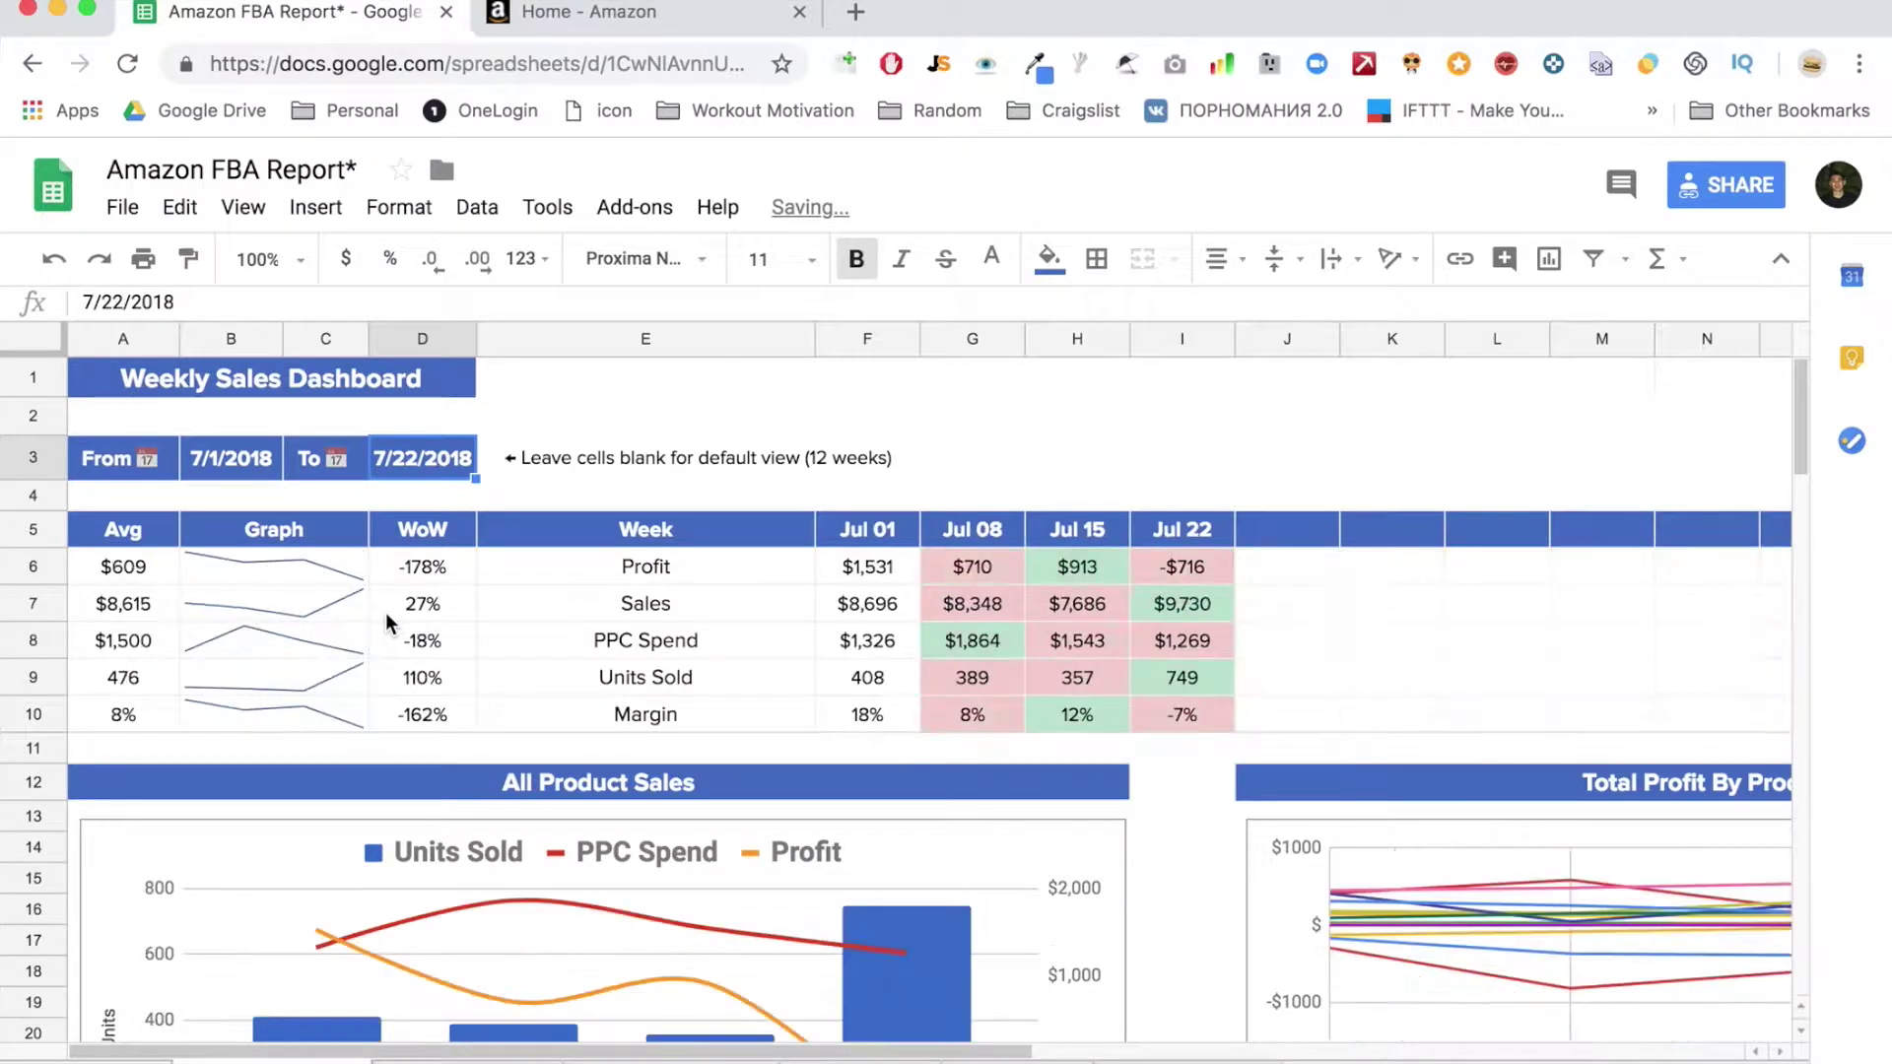
# Review the filtered dashboard and clear both the To and From dates to restore the default 12-week view
pyautogui.scroll(-2, 752, 670)
pyautogui.scroll(2, 753, 670)
pyautogui.press('Delete')
pyautogui.press('Left')
pyautogui.press('Left')
pyautogui.press('Delete')
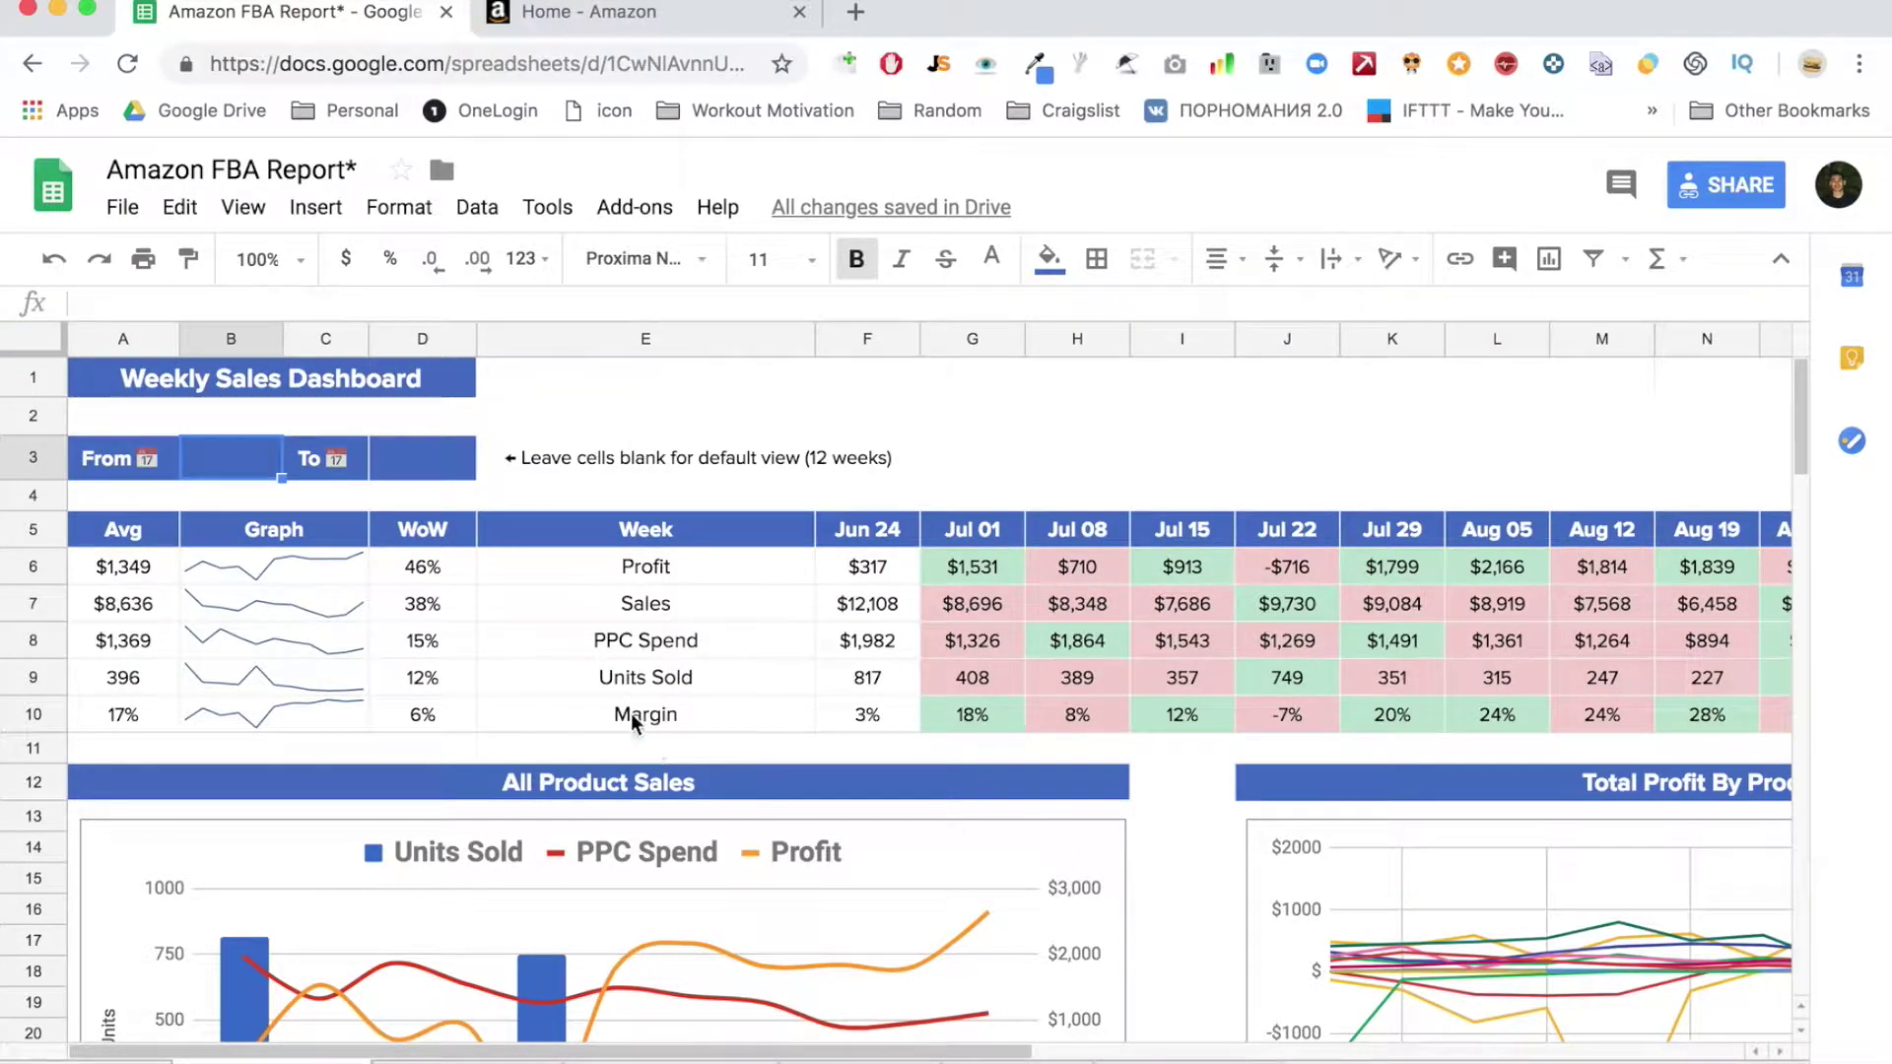
# Examine the All Product Sales chart against the KPI table above it, down to the Select KPI product table
pyautogui.scroll(-3, 631, 713)
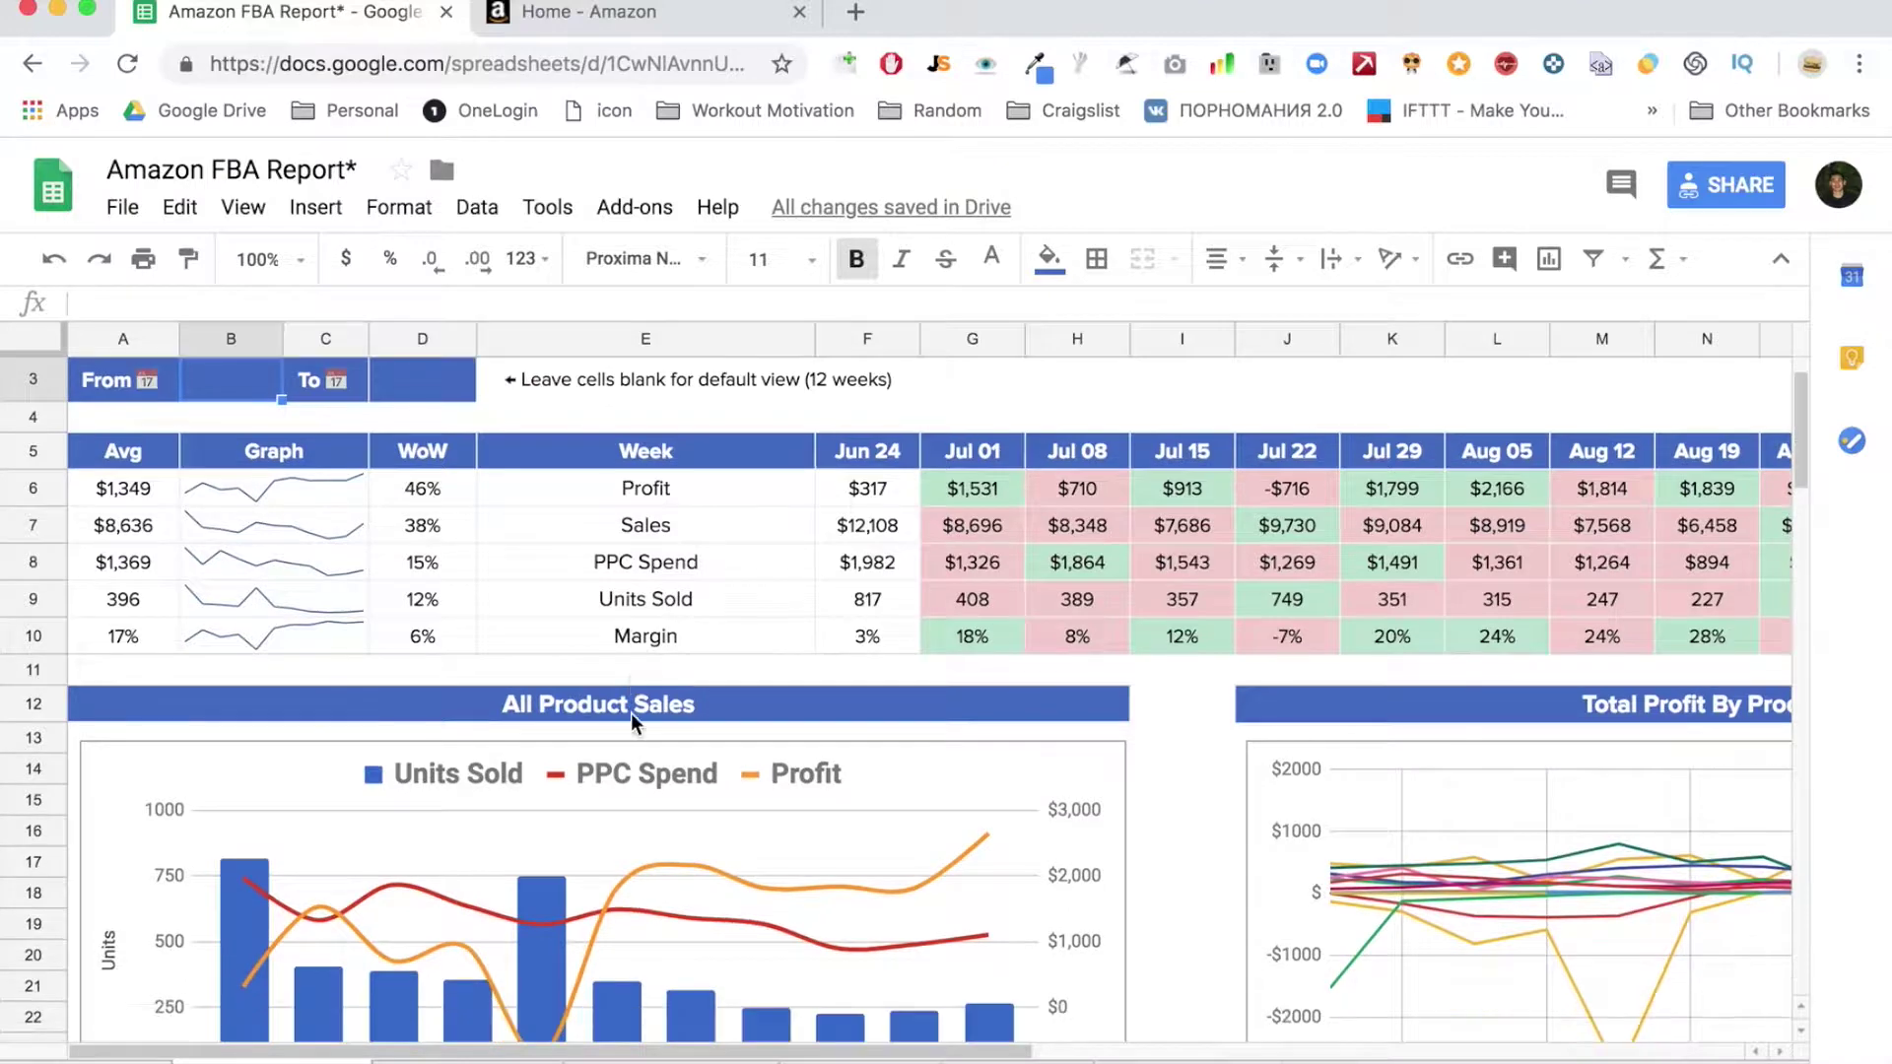
pyautogui.scroll(-2, 556, 684)
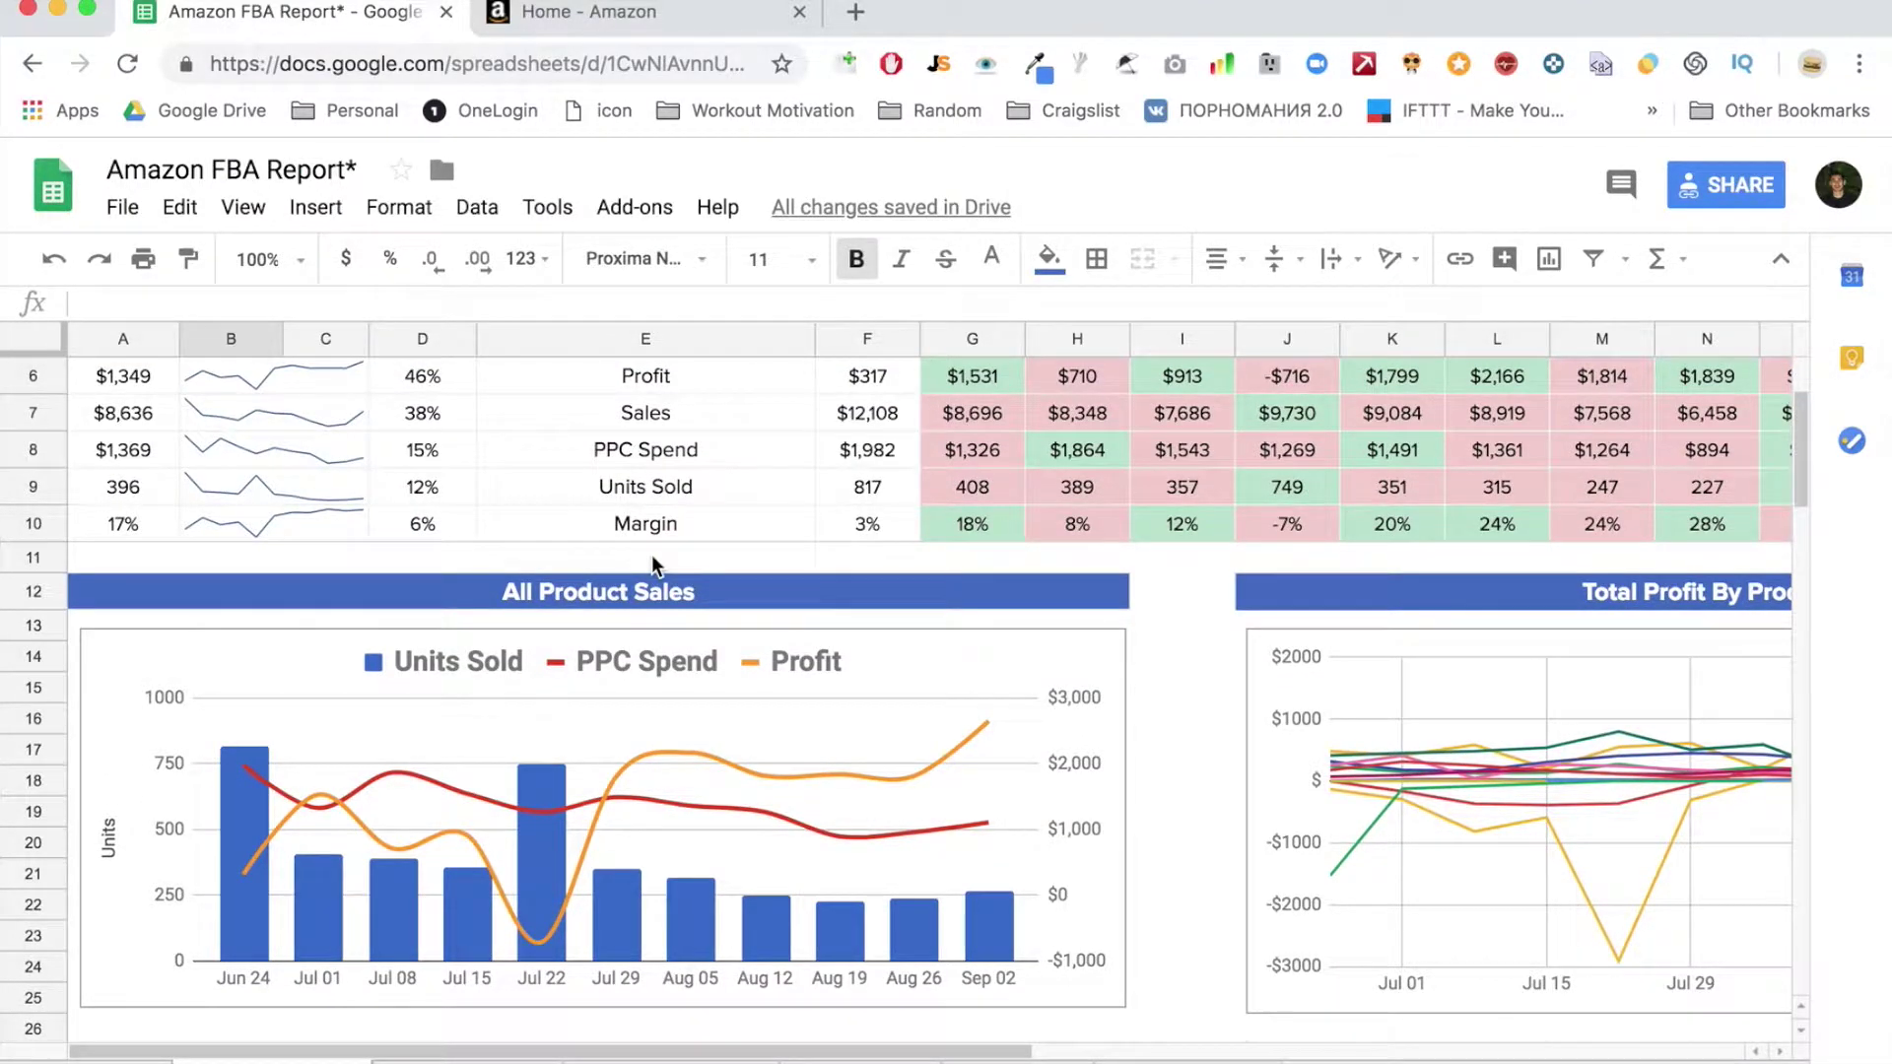
pyautogui.scroll(5, 535, 676)
pyautogui.moveTo(618, 537); pyautogui.dragTo(618, 718)
pyautogui.click(649, 655)
pyautogui.scroll(-2, 647, 650)
pyautogui.scroll(-1, 503, 744)
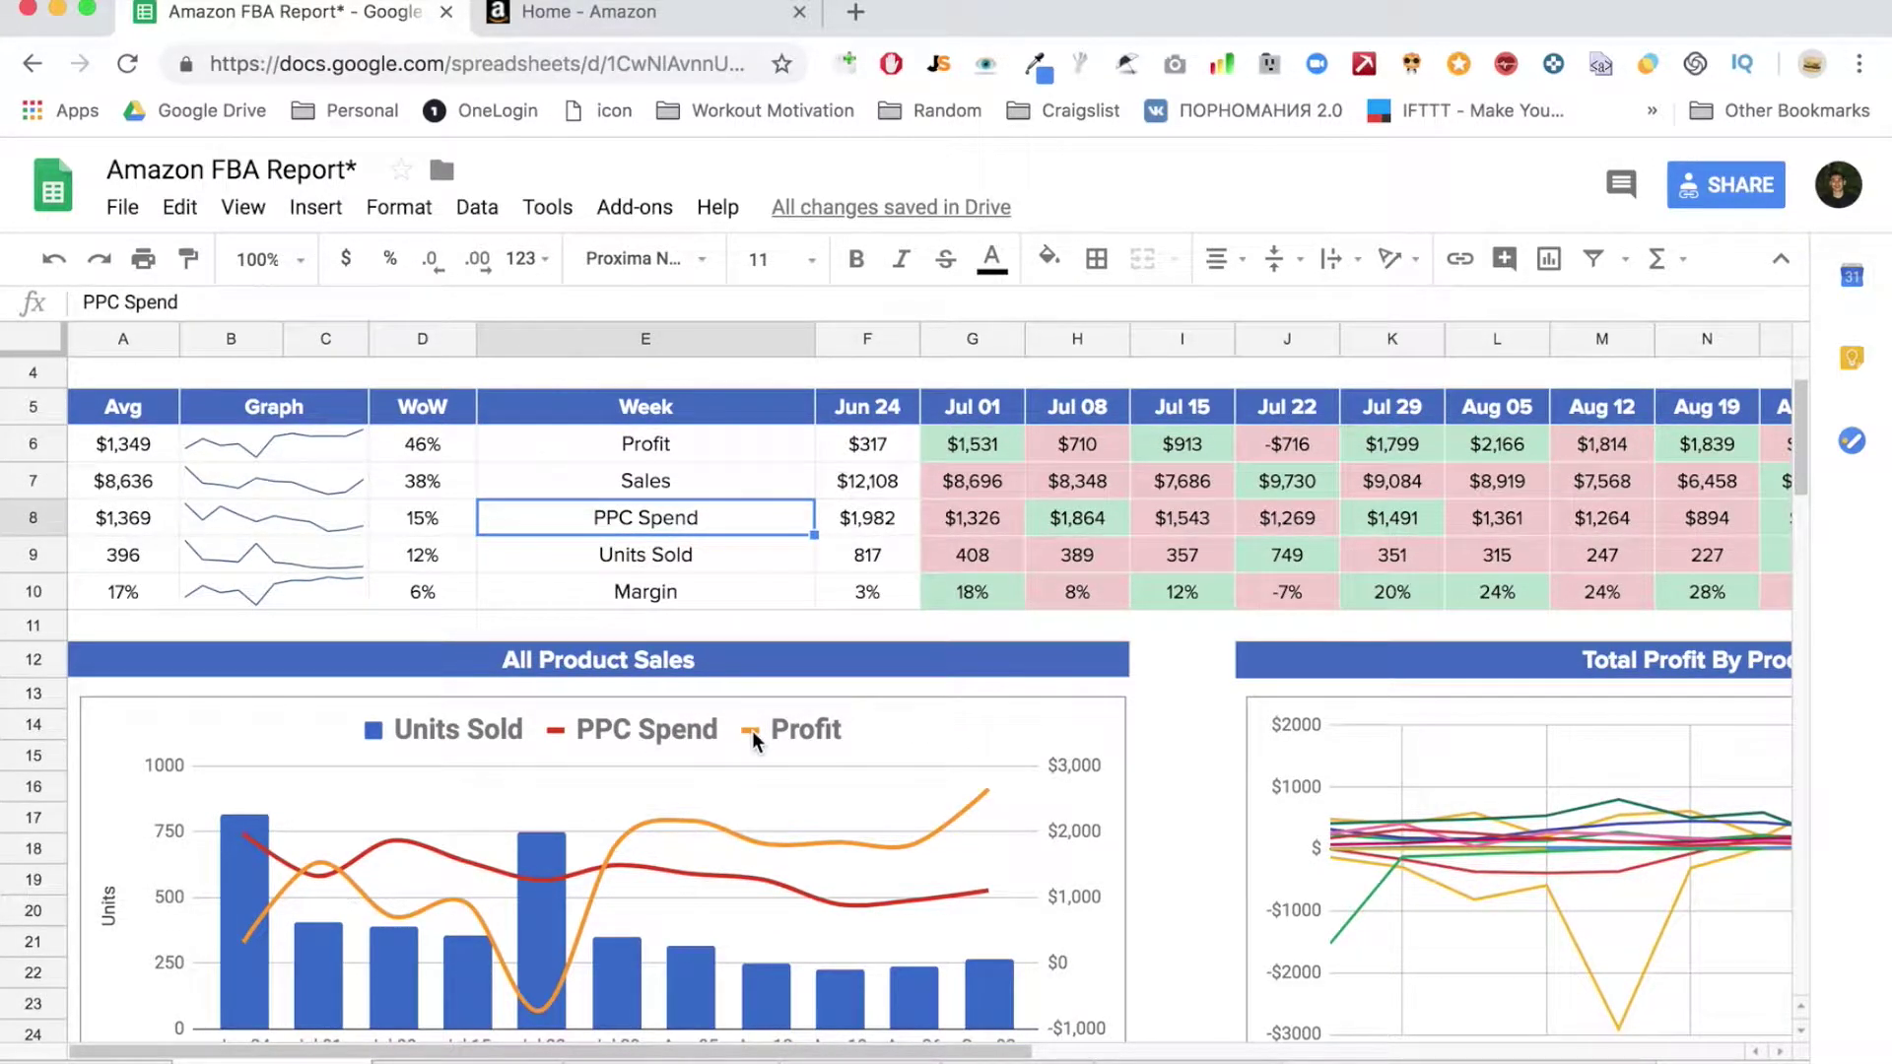
pyautogui.scroll(-1, 784, 752)
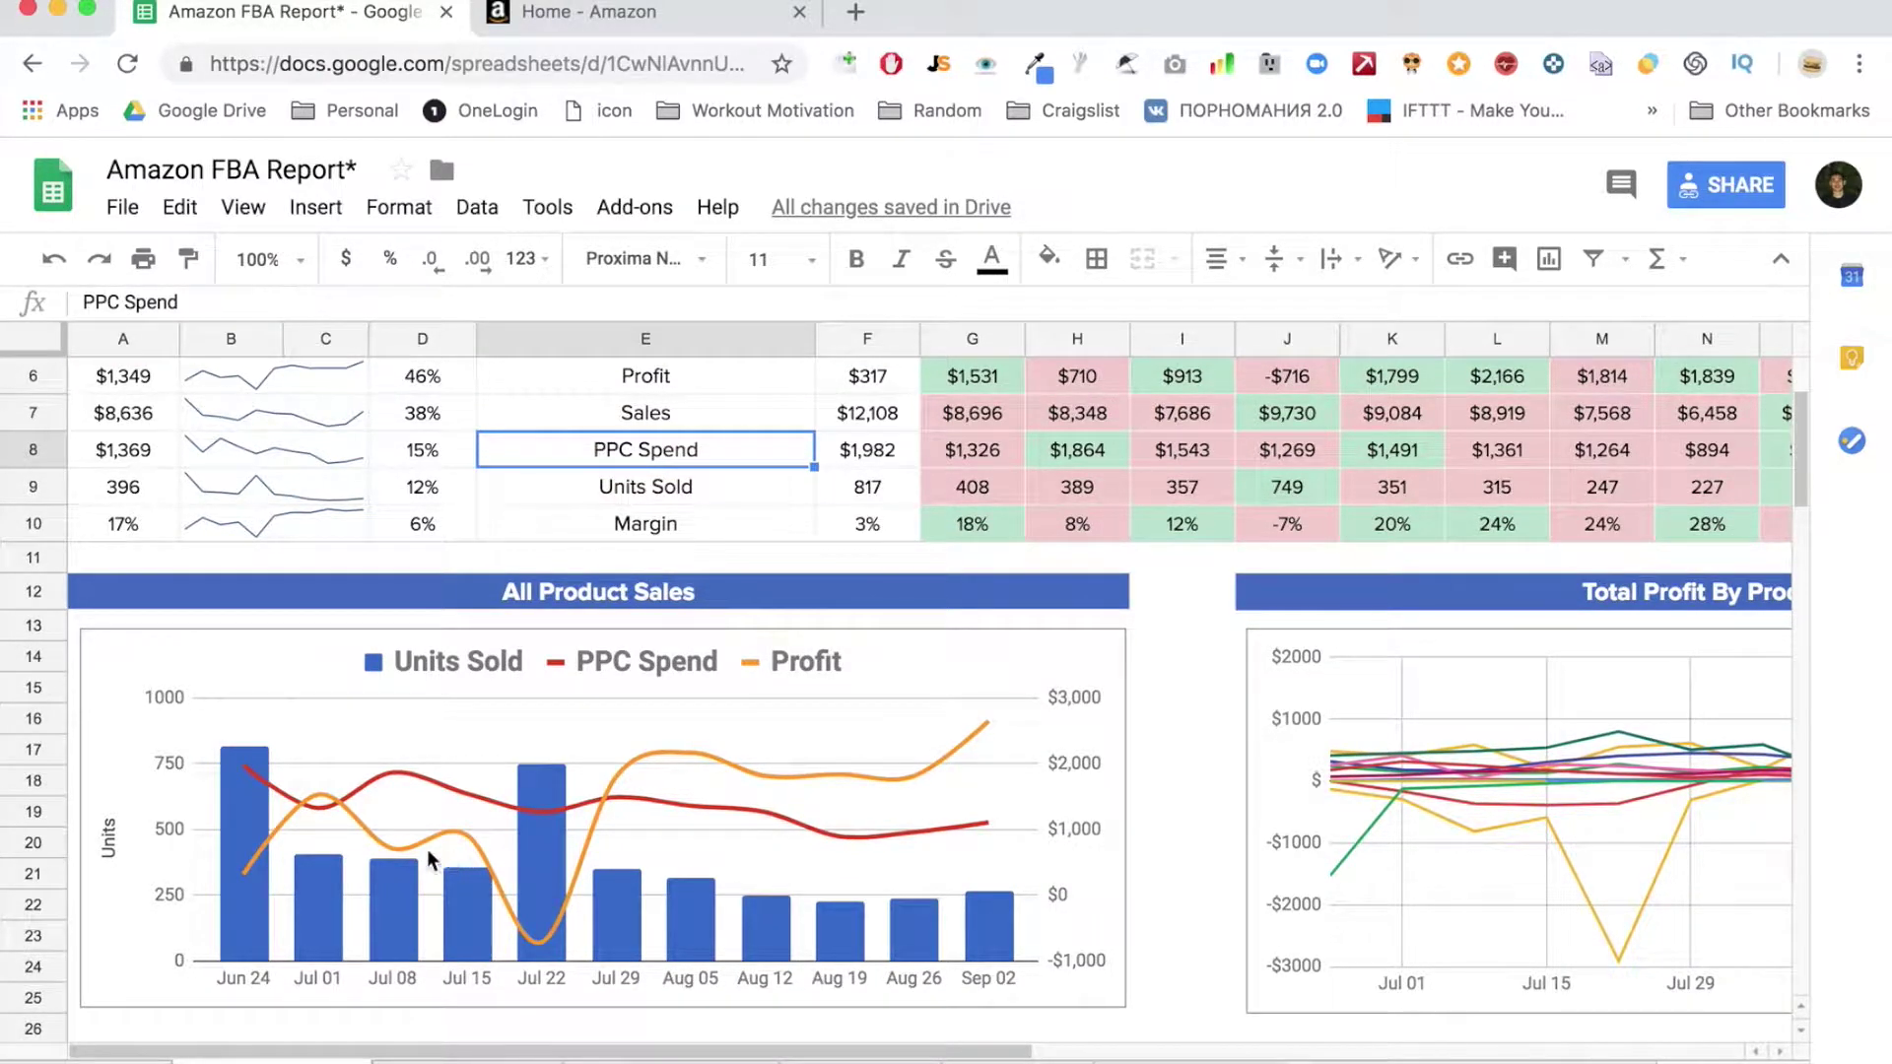
pyautogui.scroll(2, 438, 759)
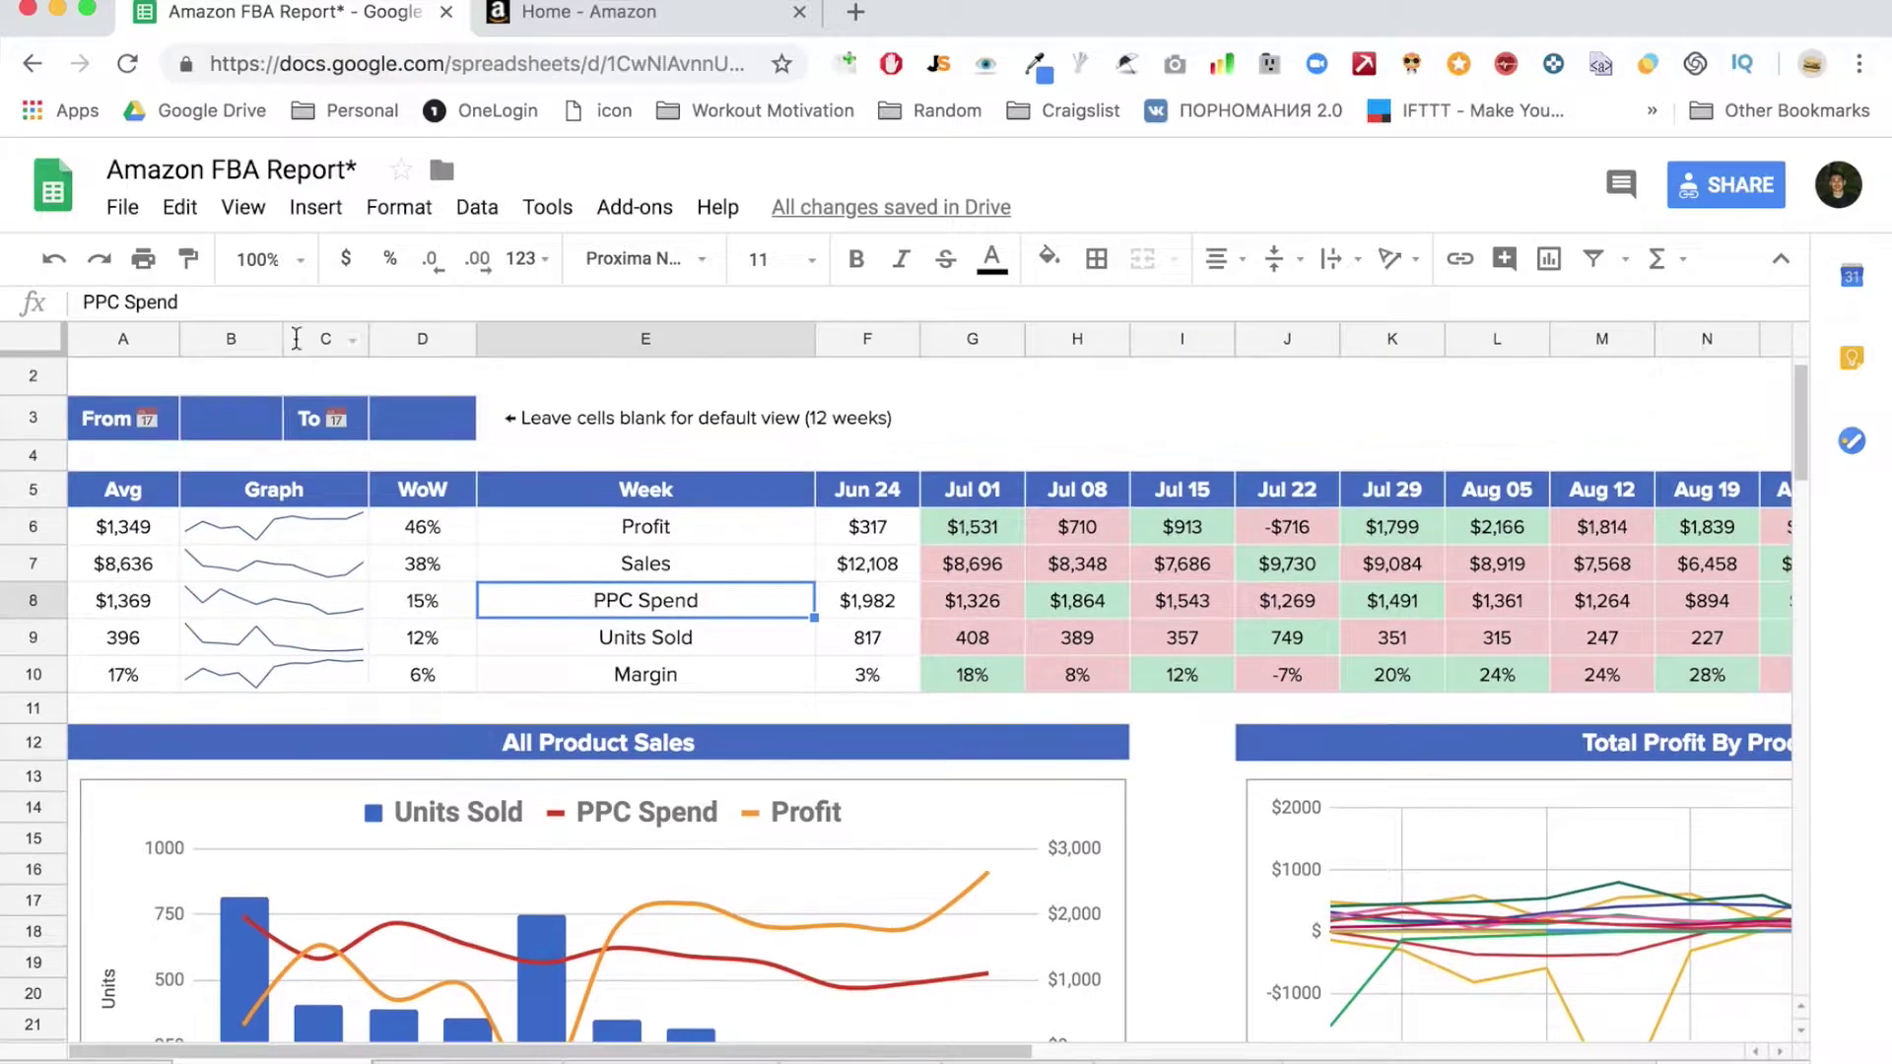
pyautogui.scroll(-3, 453, 725)
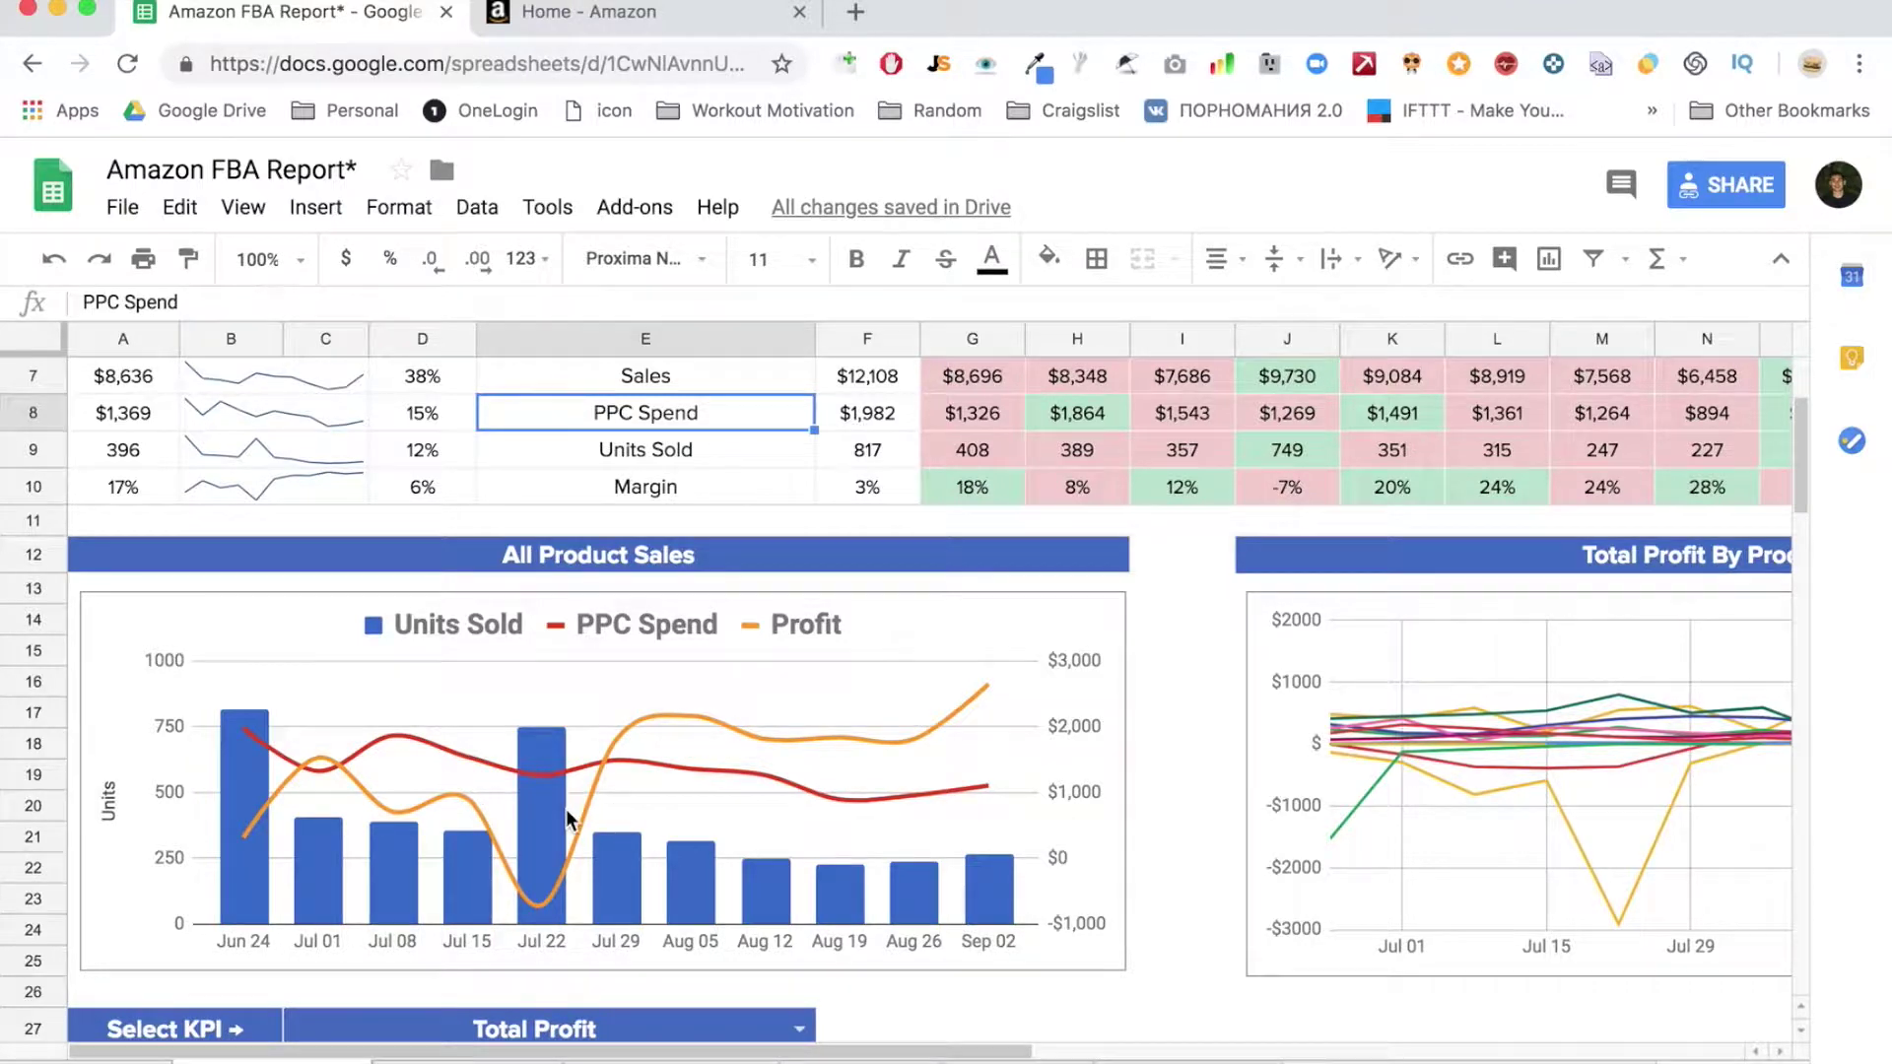
pyautogui.scroll(-5, 569, 817)
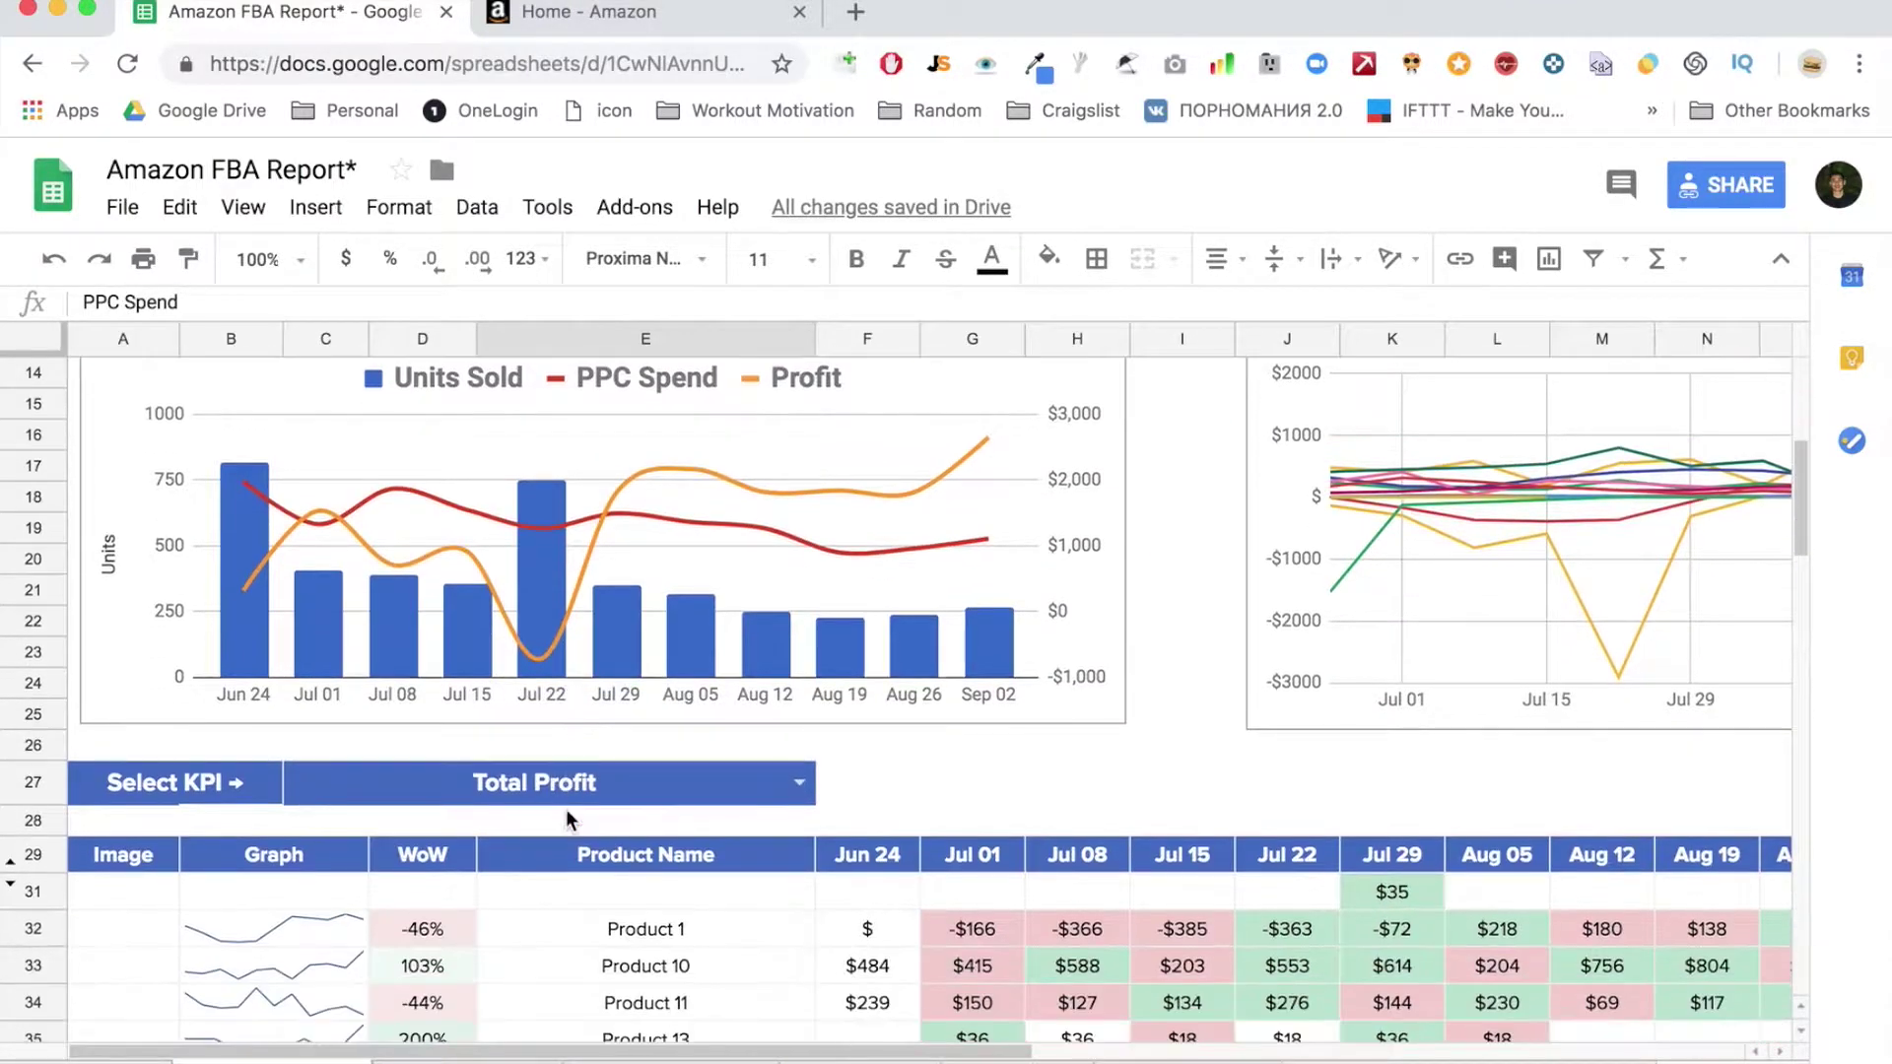
# Examine the per-product profit chart together with the Total Profit product table beneath it
pyautogui.scroll(-6, 566, 811)
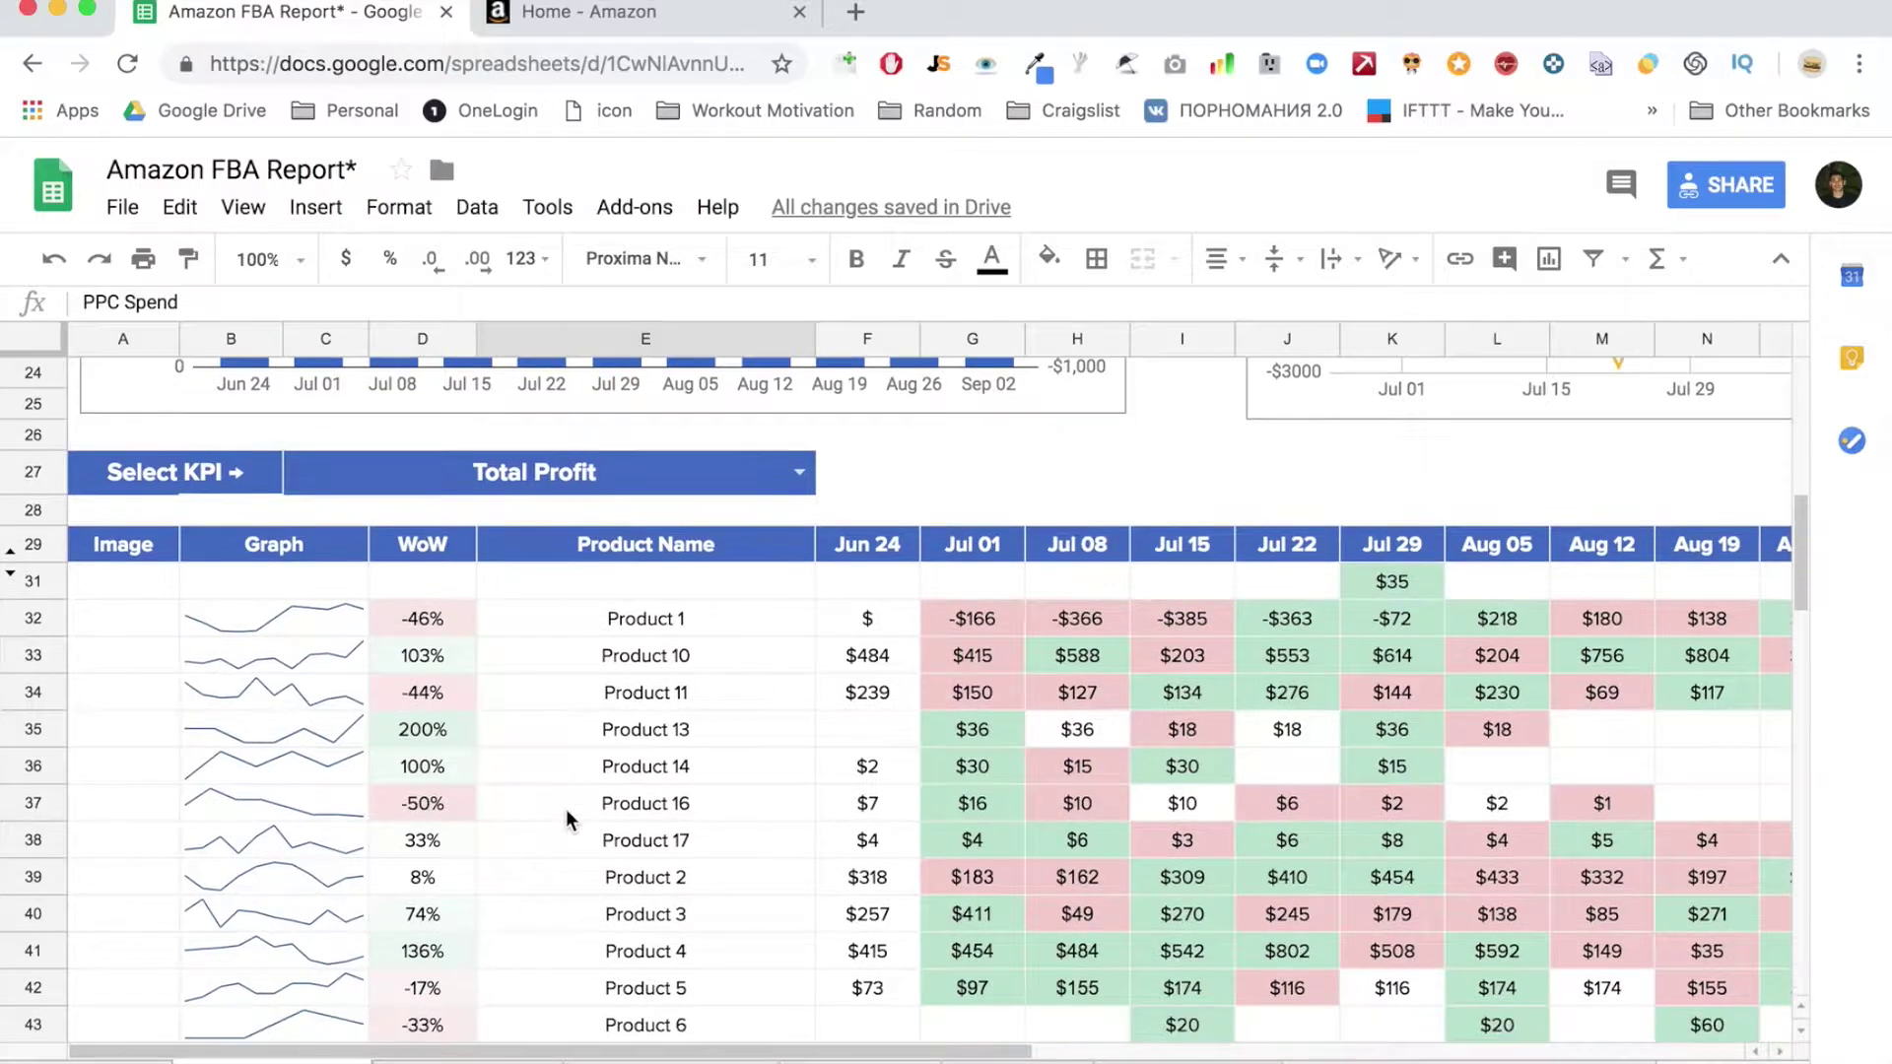
pyautogui.scroll(6, 565, 815)
pyautogui.click(1440, 659)
pyautogui.hscroll(3, 1462, 566)
pyautogui.hscroll(-3, 1319, 752)
pyautogui.scroll(-2, 1210, 731)
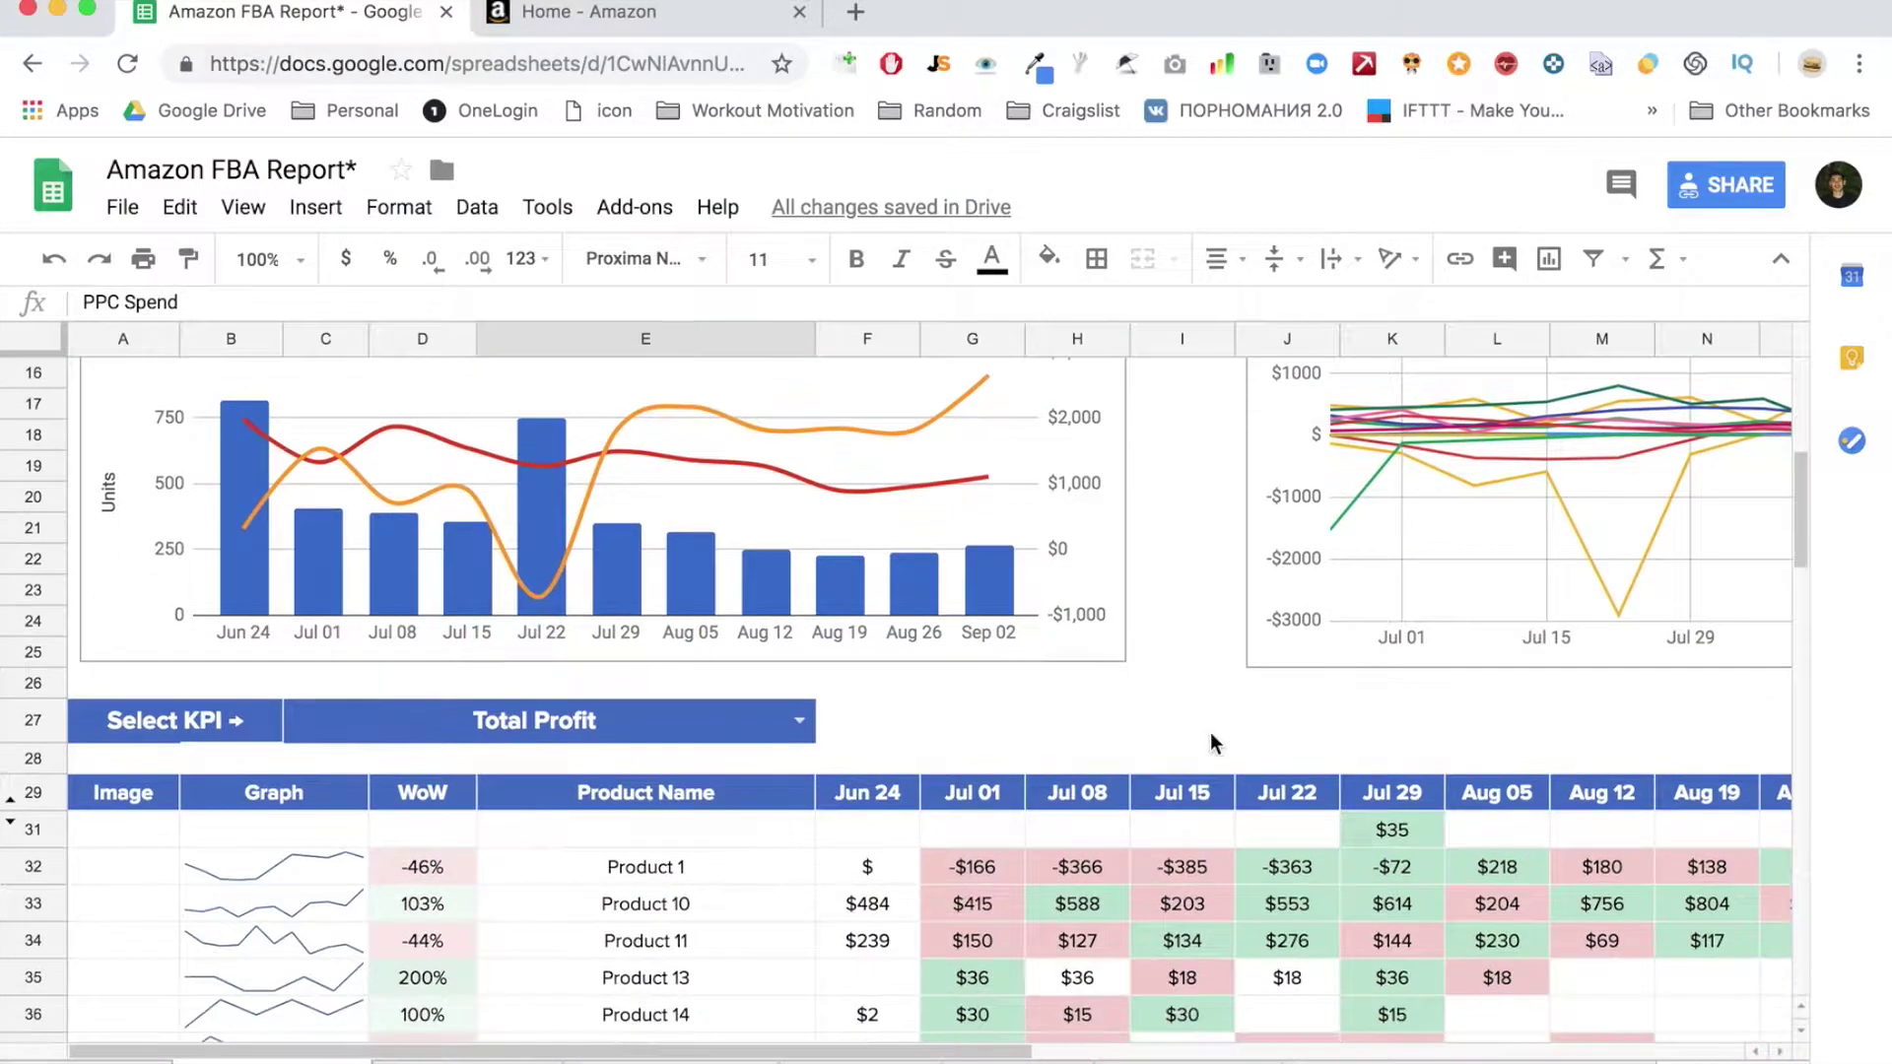
pyautogui.scroll(-2, 915, 883)
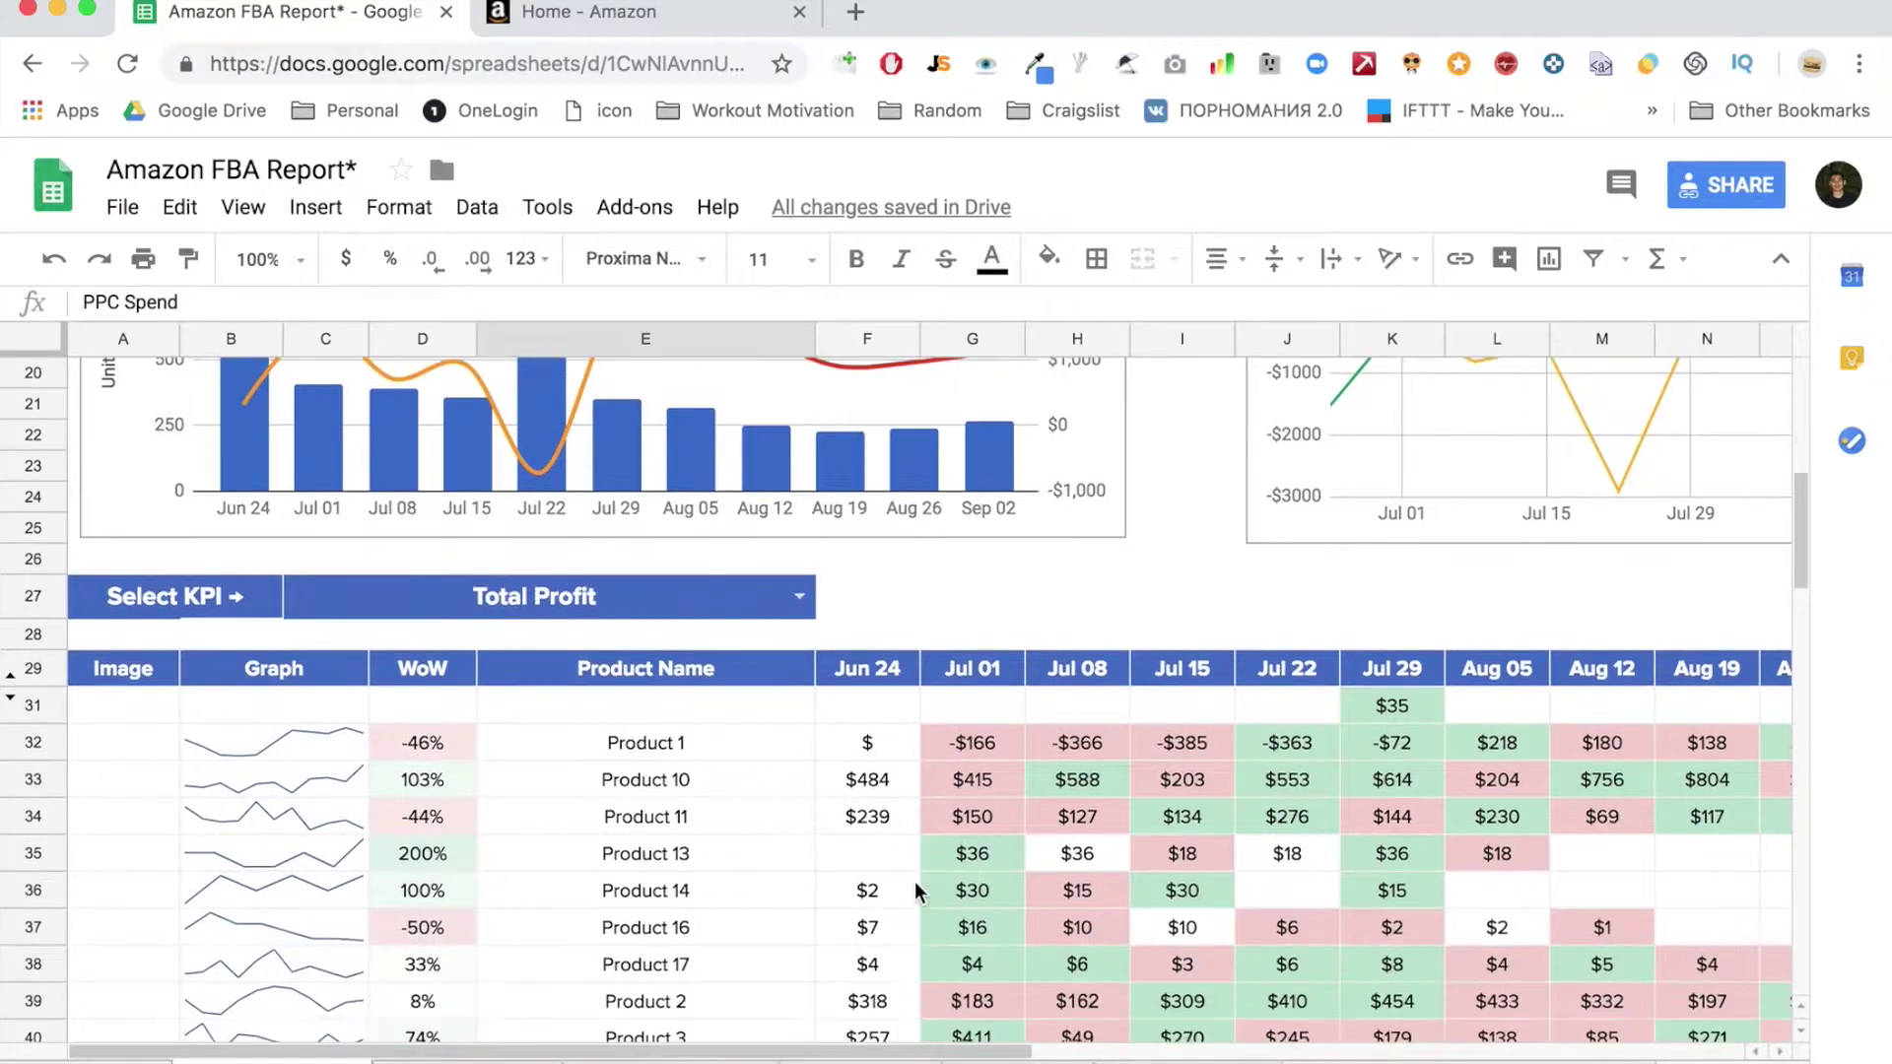
pyautogui.scroll(-3, 914, 881)
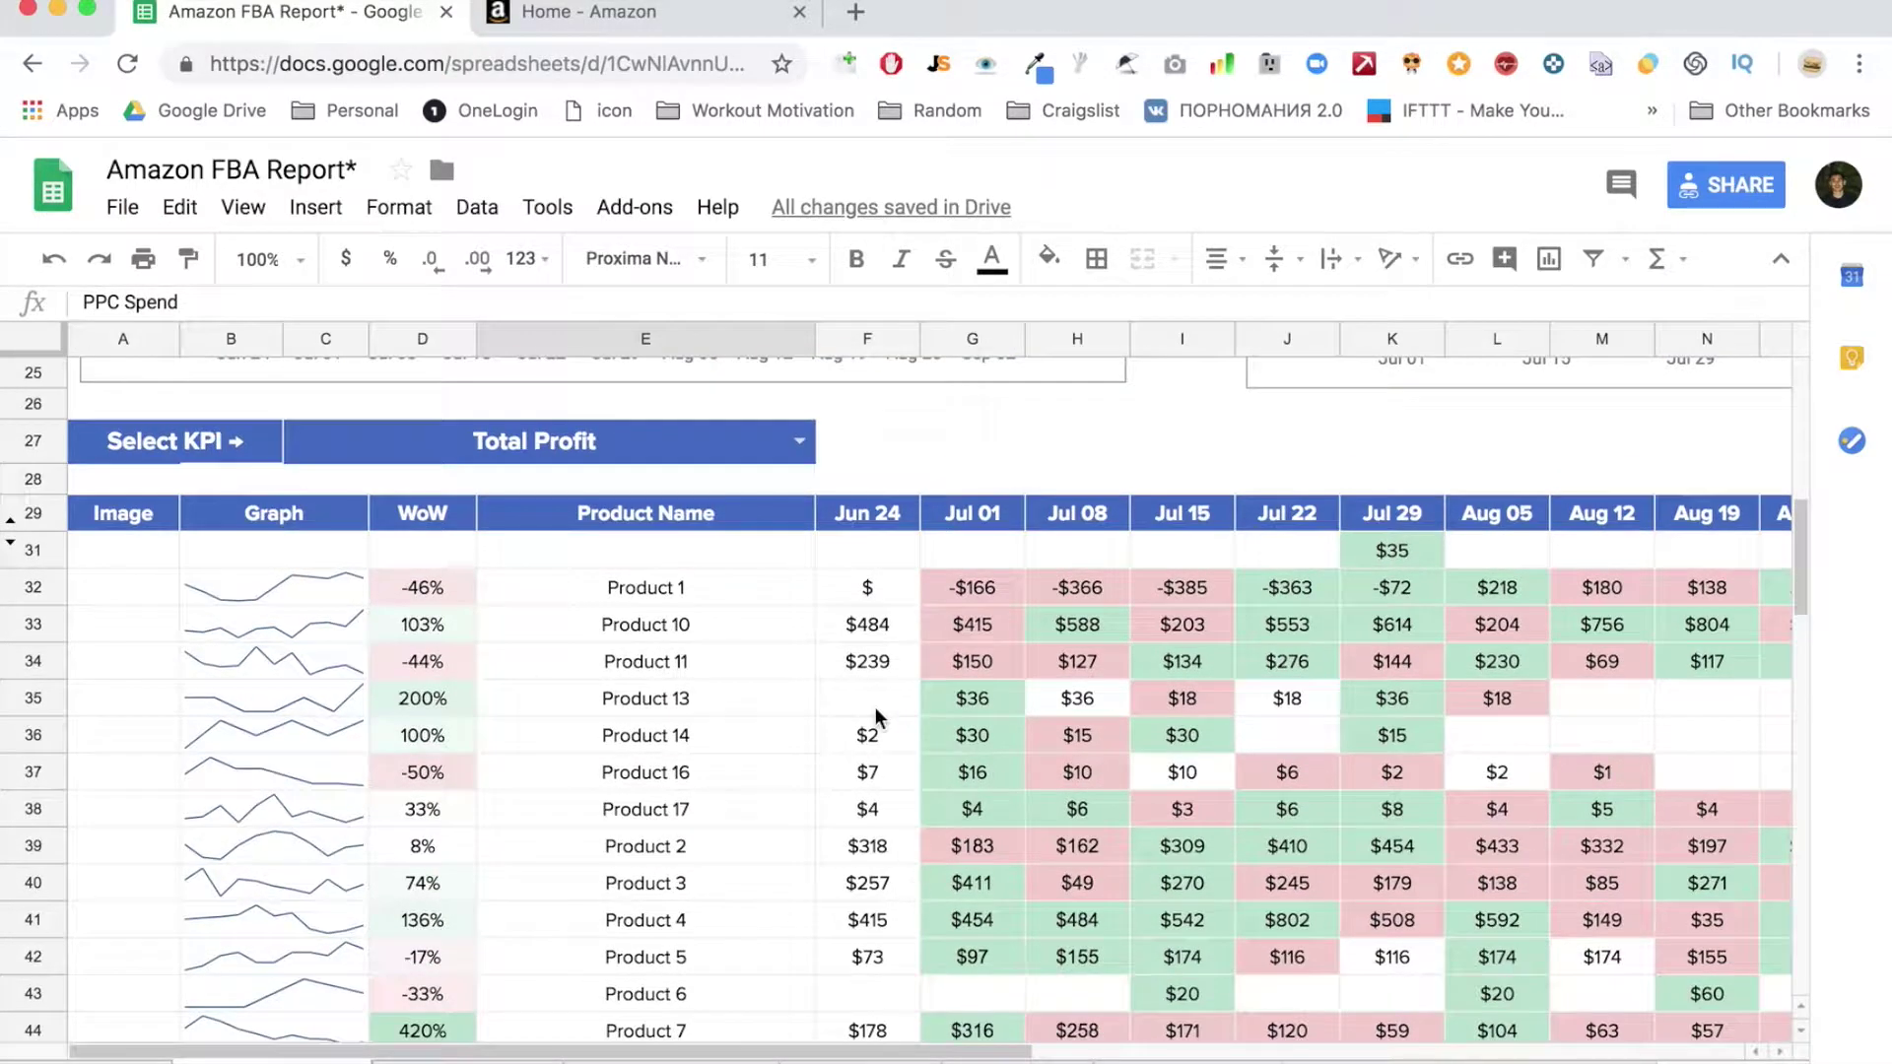
# Review the list of products in the Product Name column, starting from Product 1
pyautogui.click(682, 595)
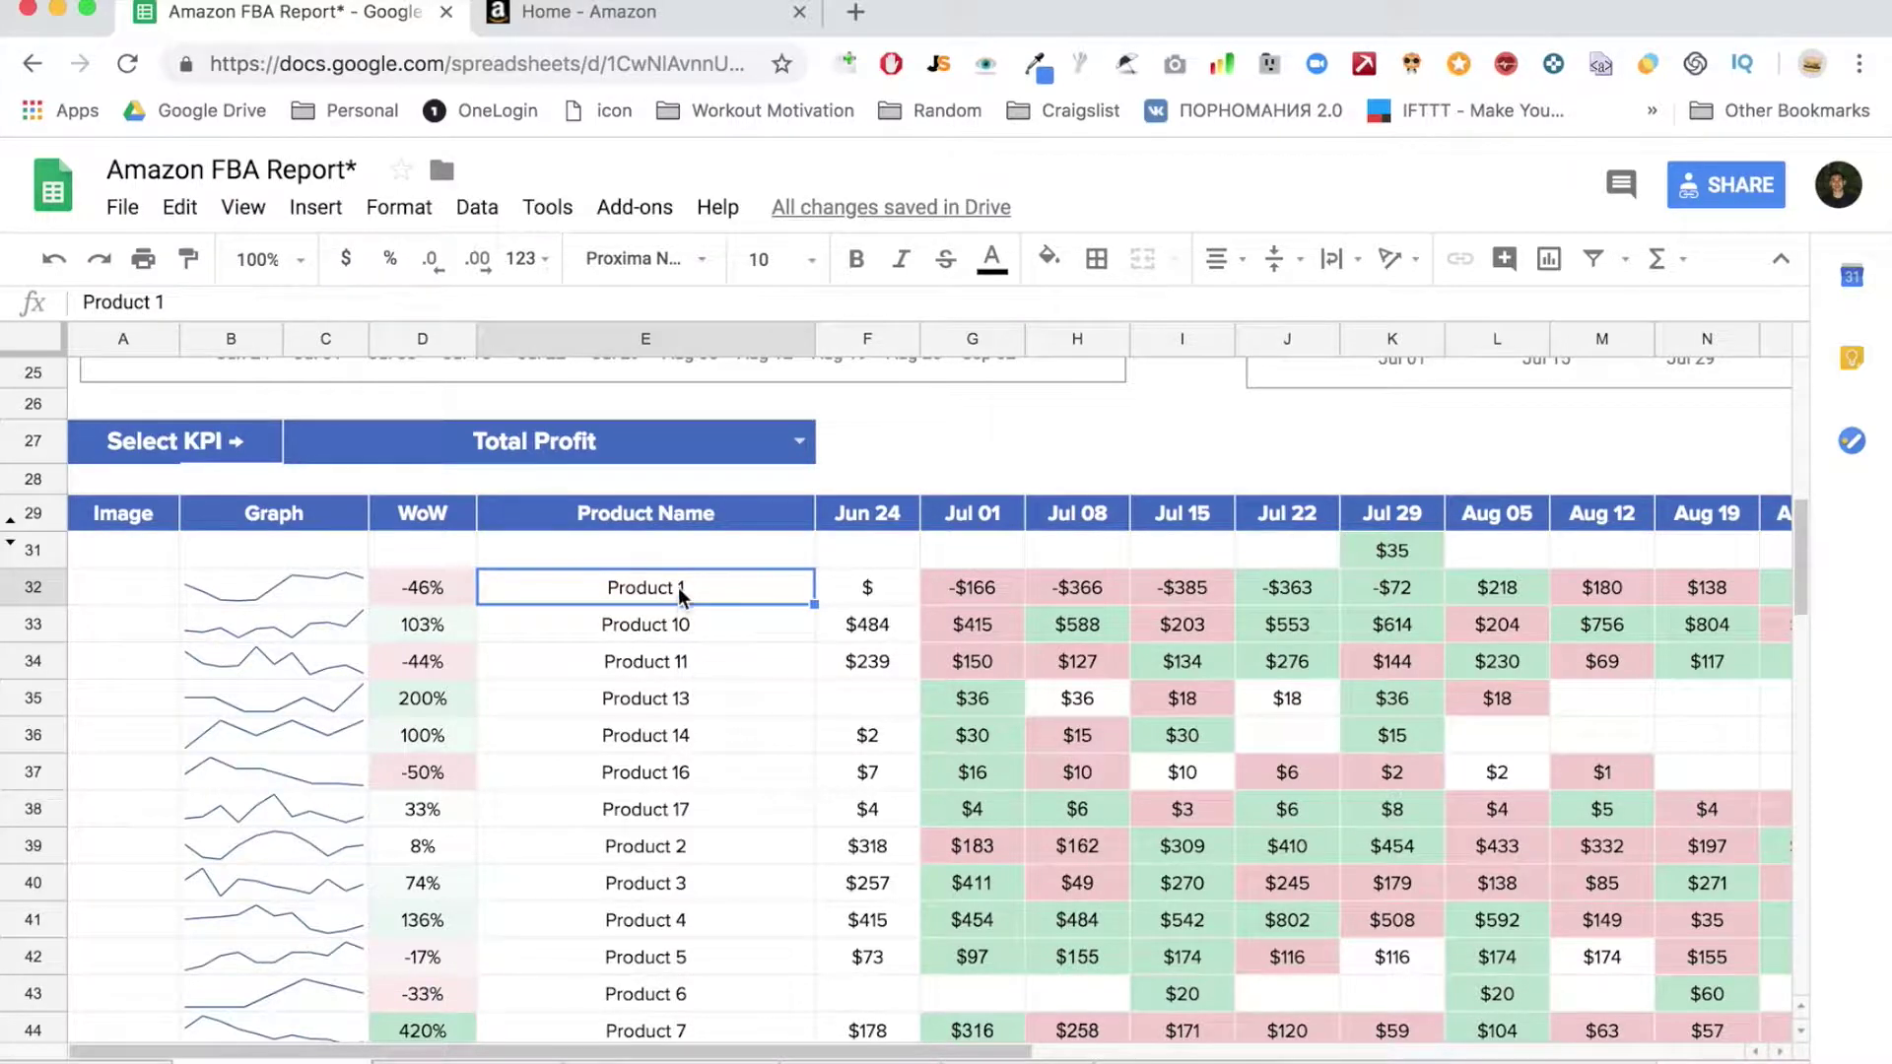
pyautogui.moveTo(684, 593); pyautogui.dragTo(717, 808)
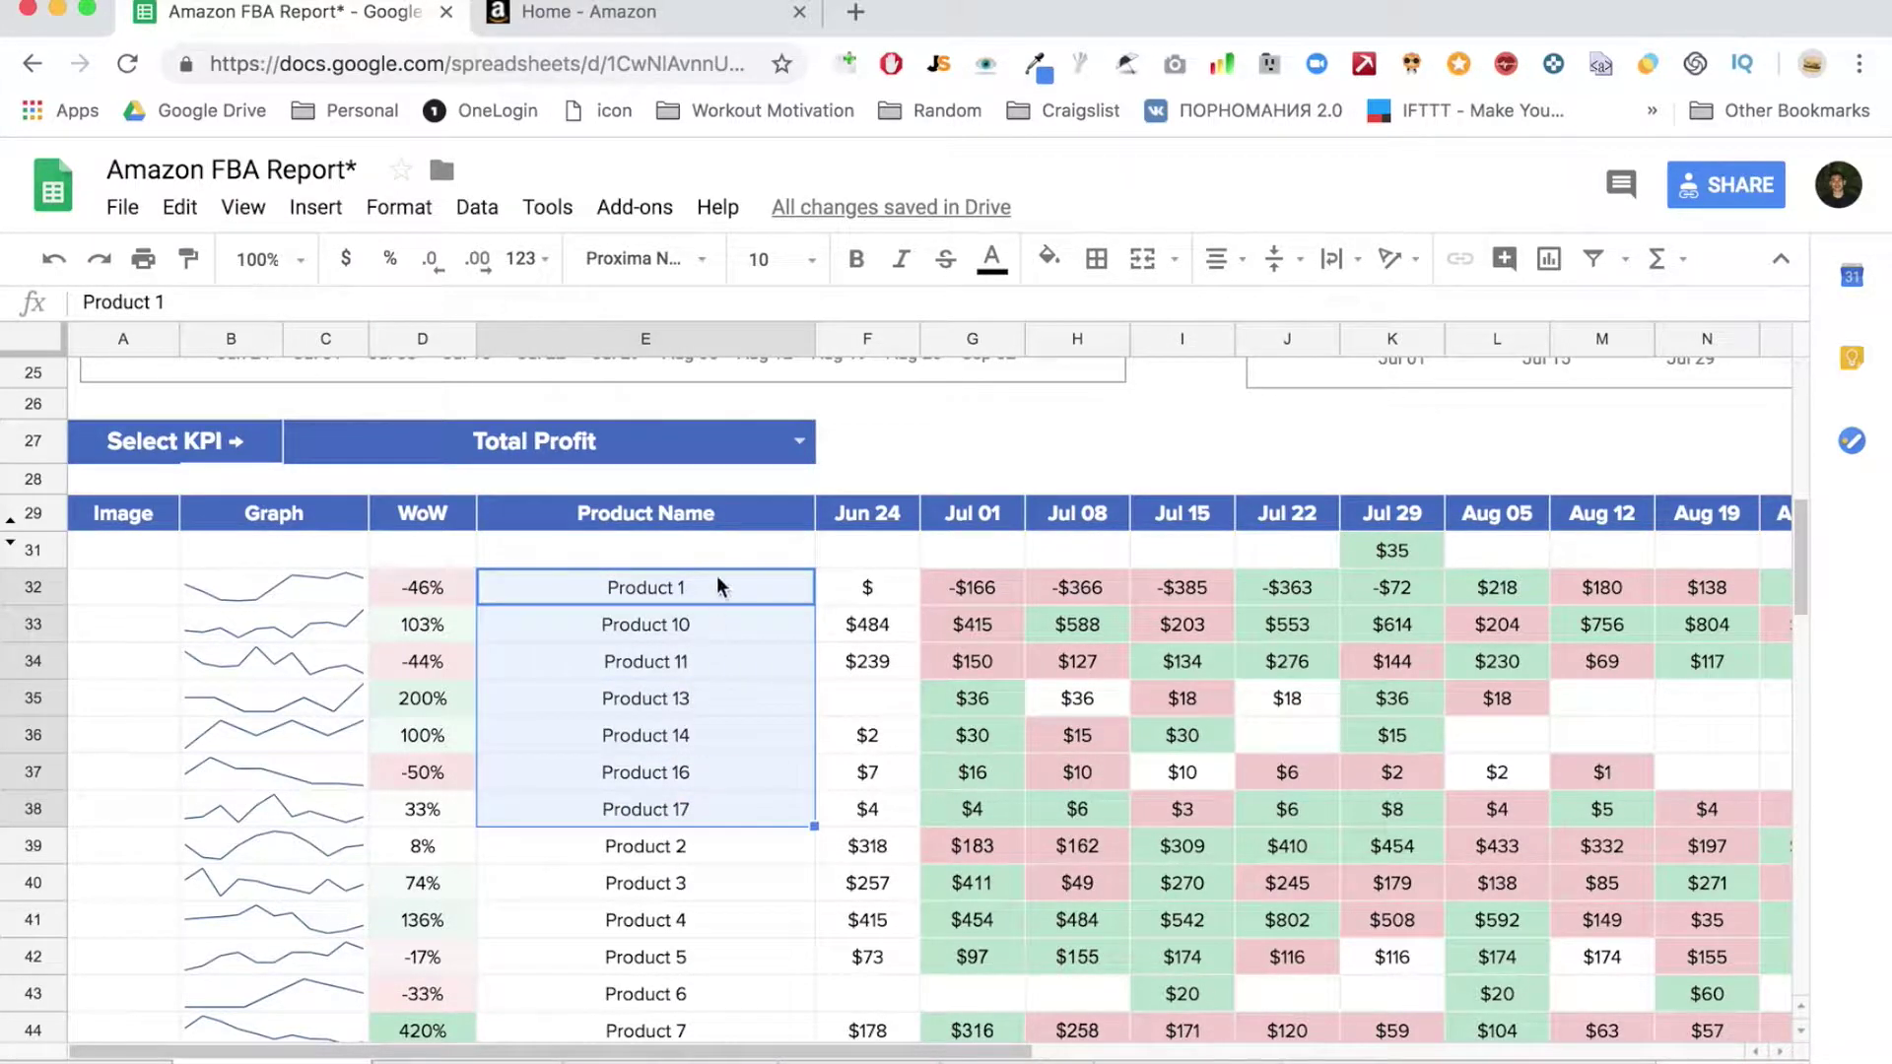
pyautogui.click(717, 581)
pyautogui.scroll(3, 717, 579)
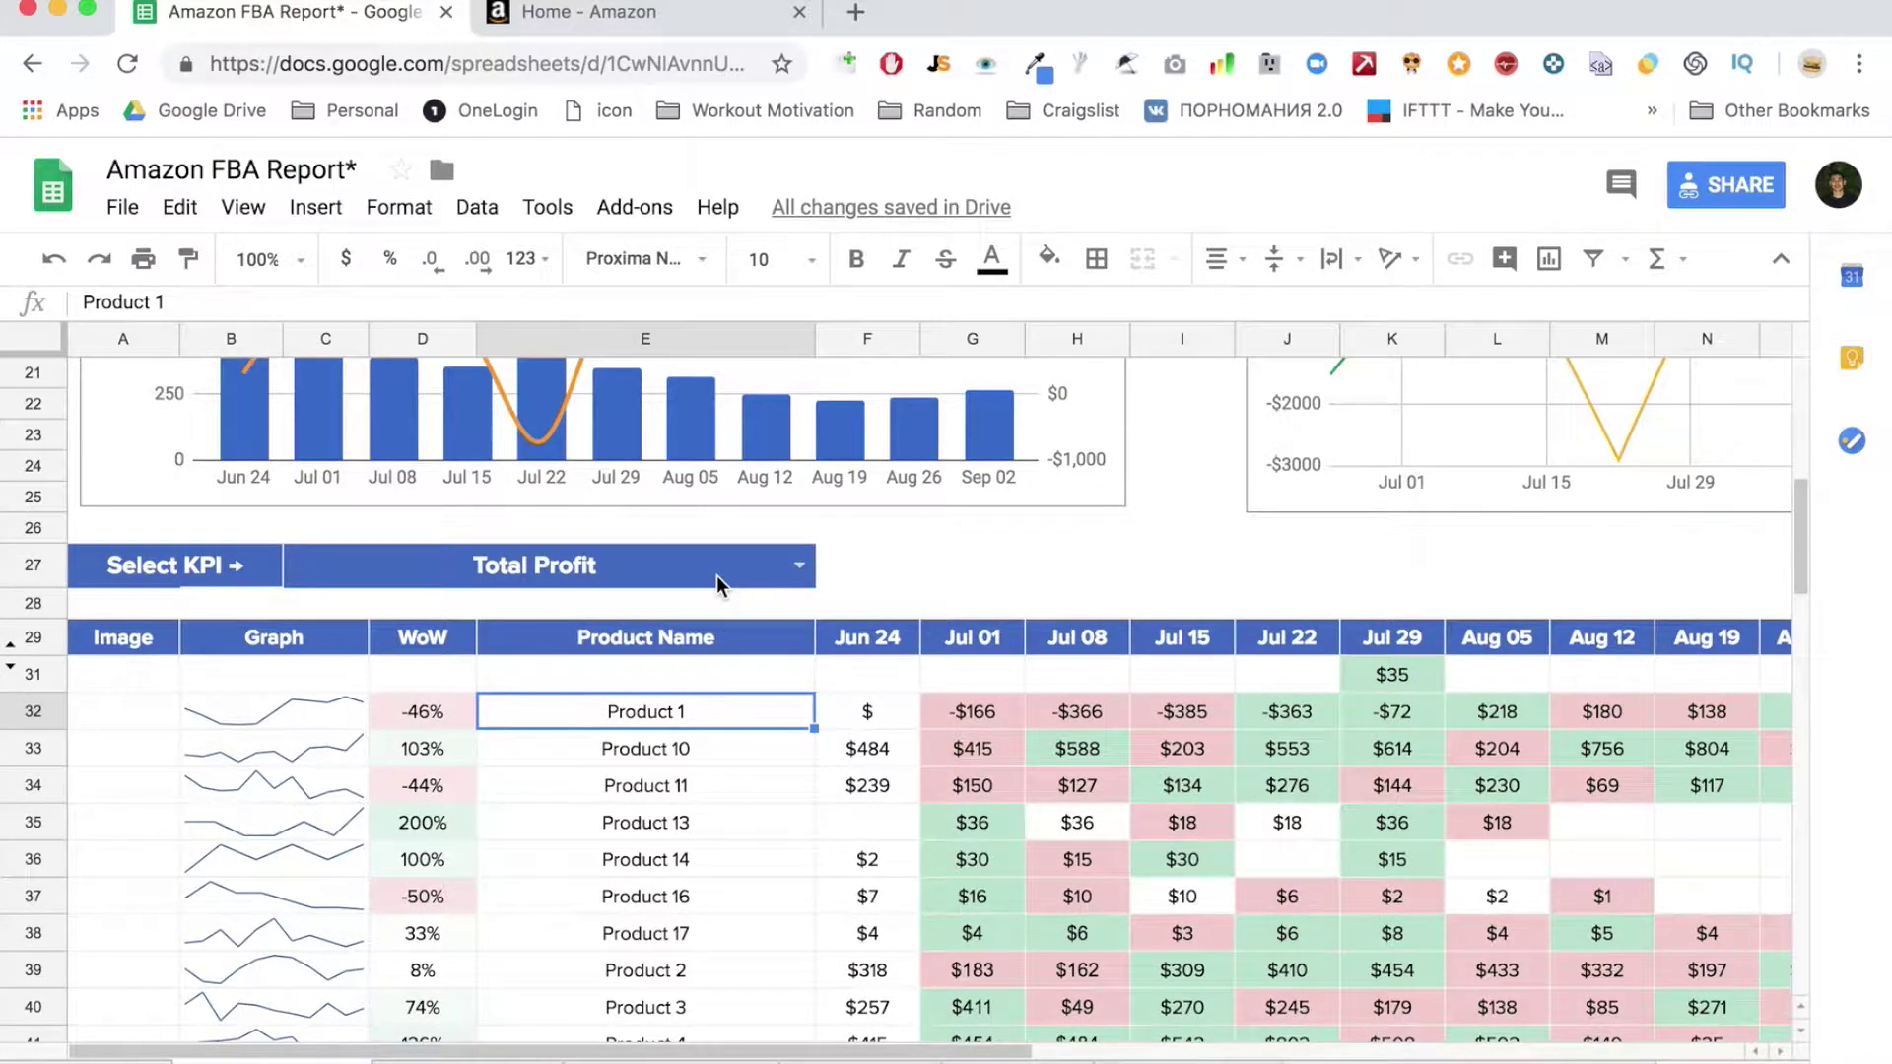
pyautogui.scroll(-1, 733, 706)
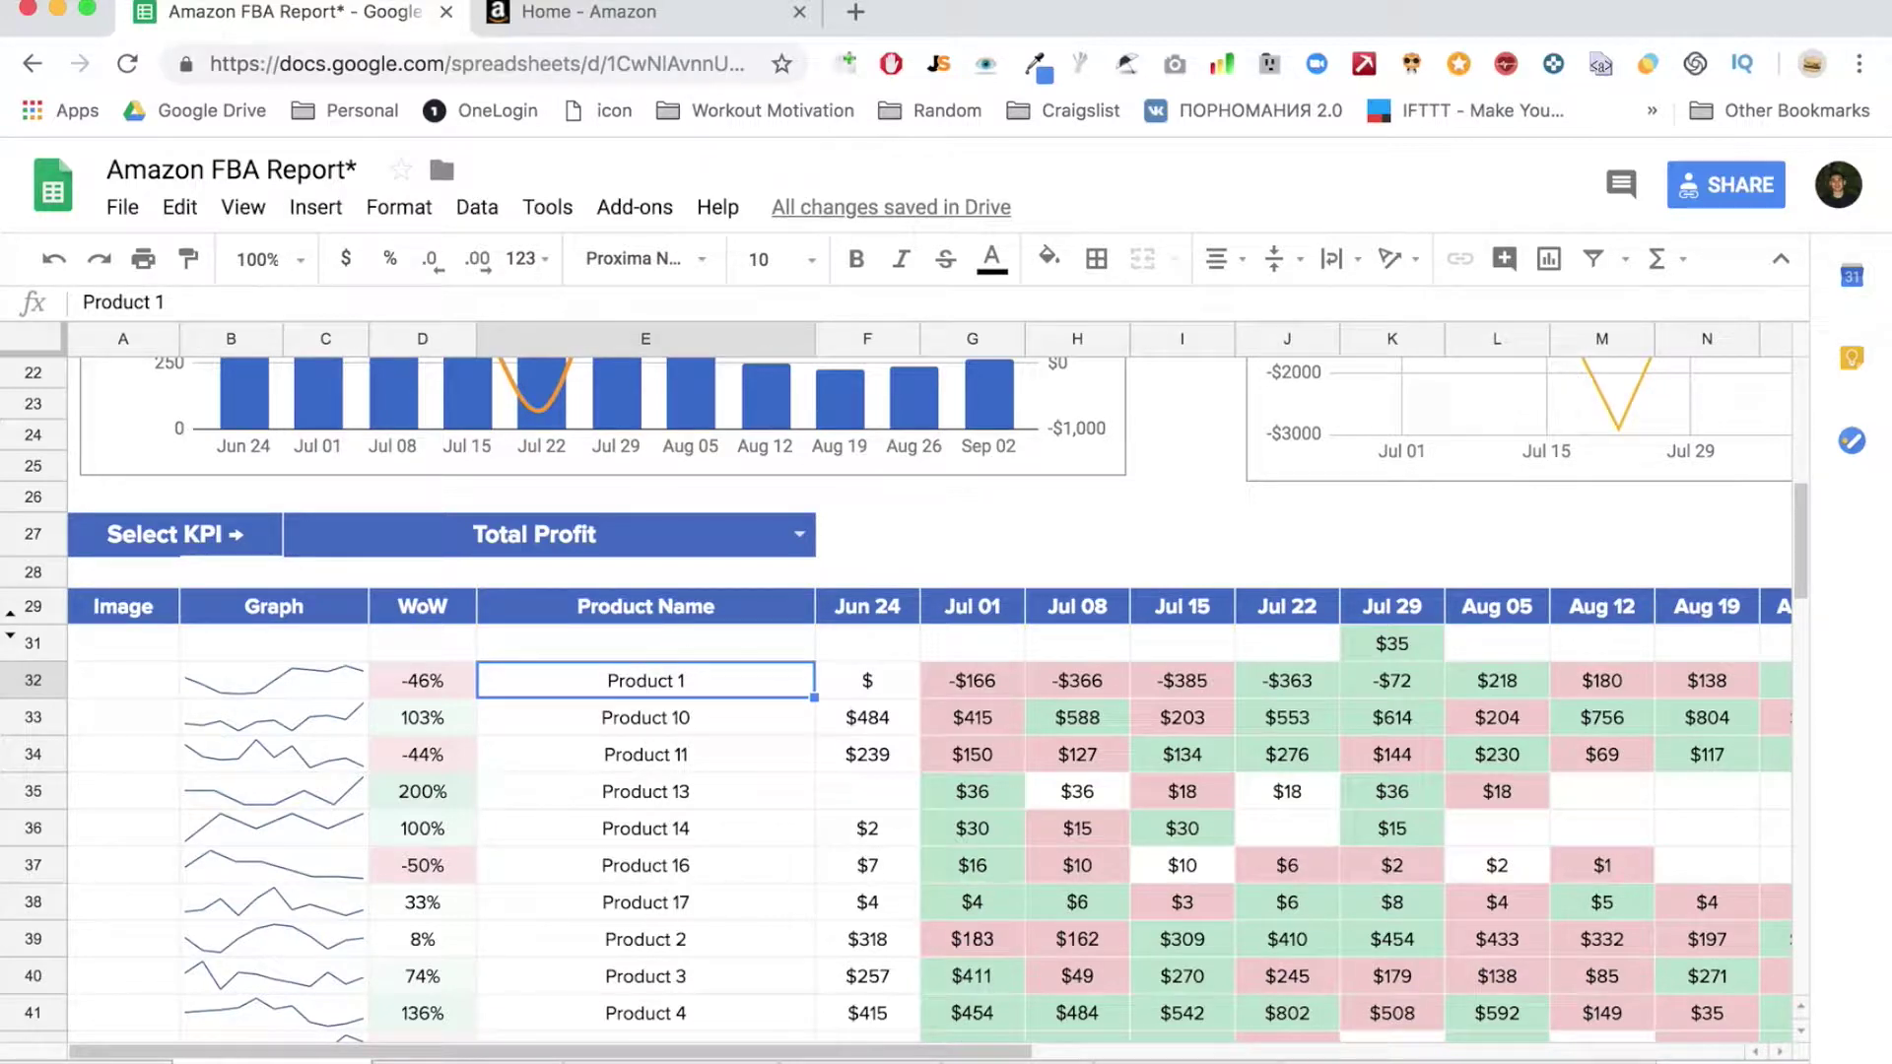
# Check Product 1's WoW formula against its profit values for the two latest weeks, Aug 26 and Sep 02
pyautogui.hscroll(3, 1088, 690)
pyautogui.hscroll(-2, 1088, 689)
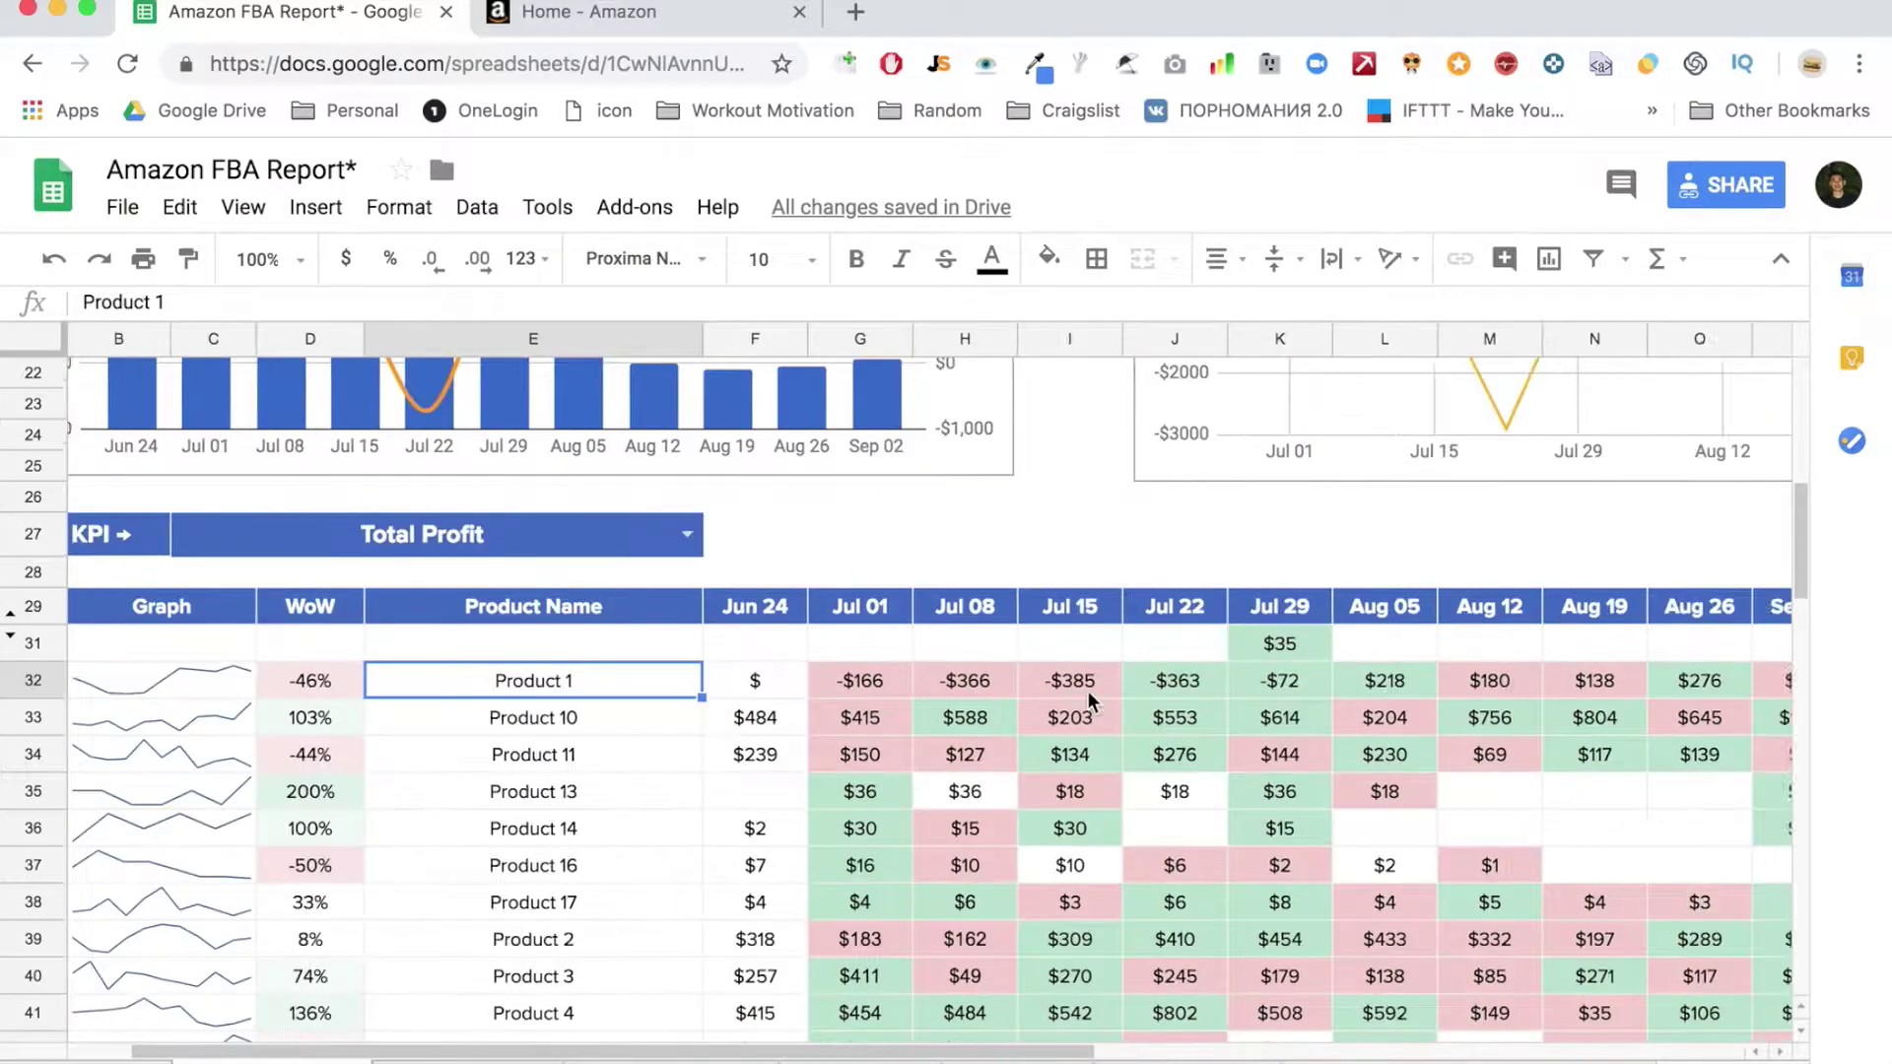
pyautogui.hscroll(-1, 706, 679)
pyautogui.scroll(2, 552, 833)
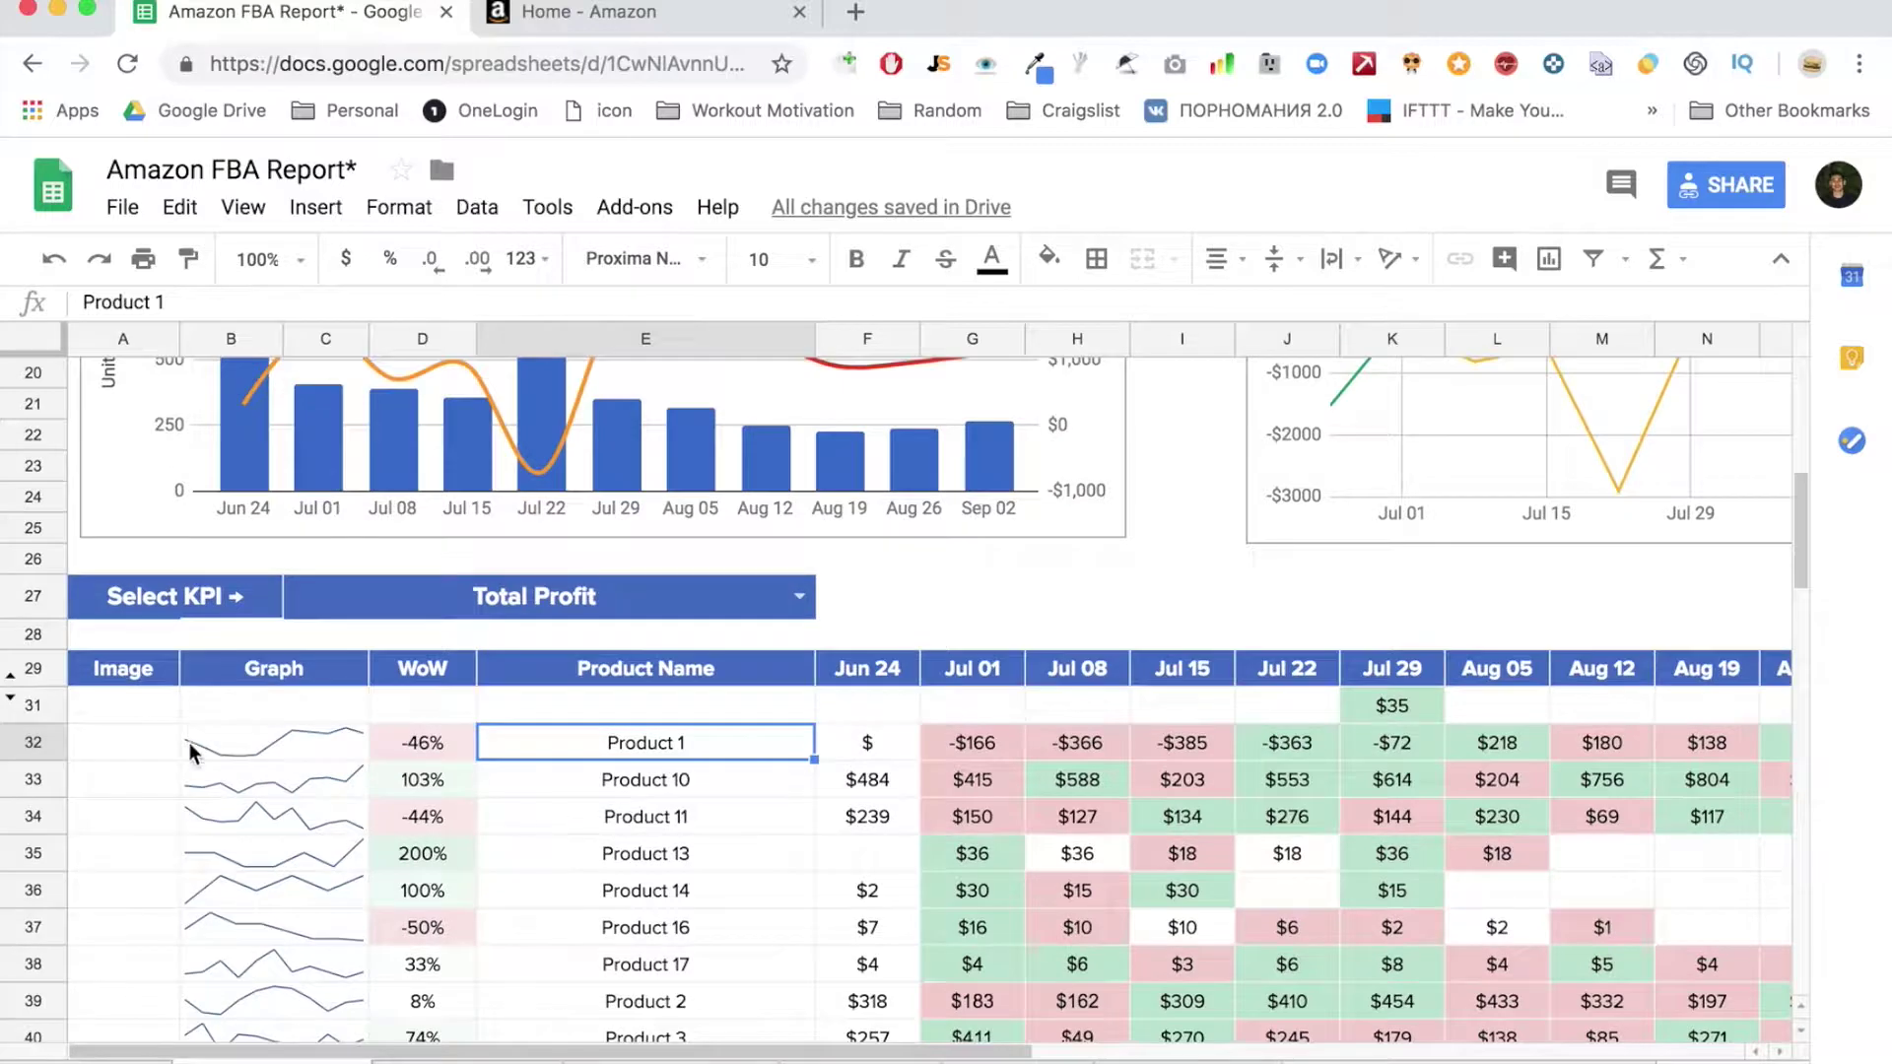
pyautogui.click(424, 747)
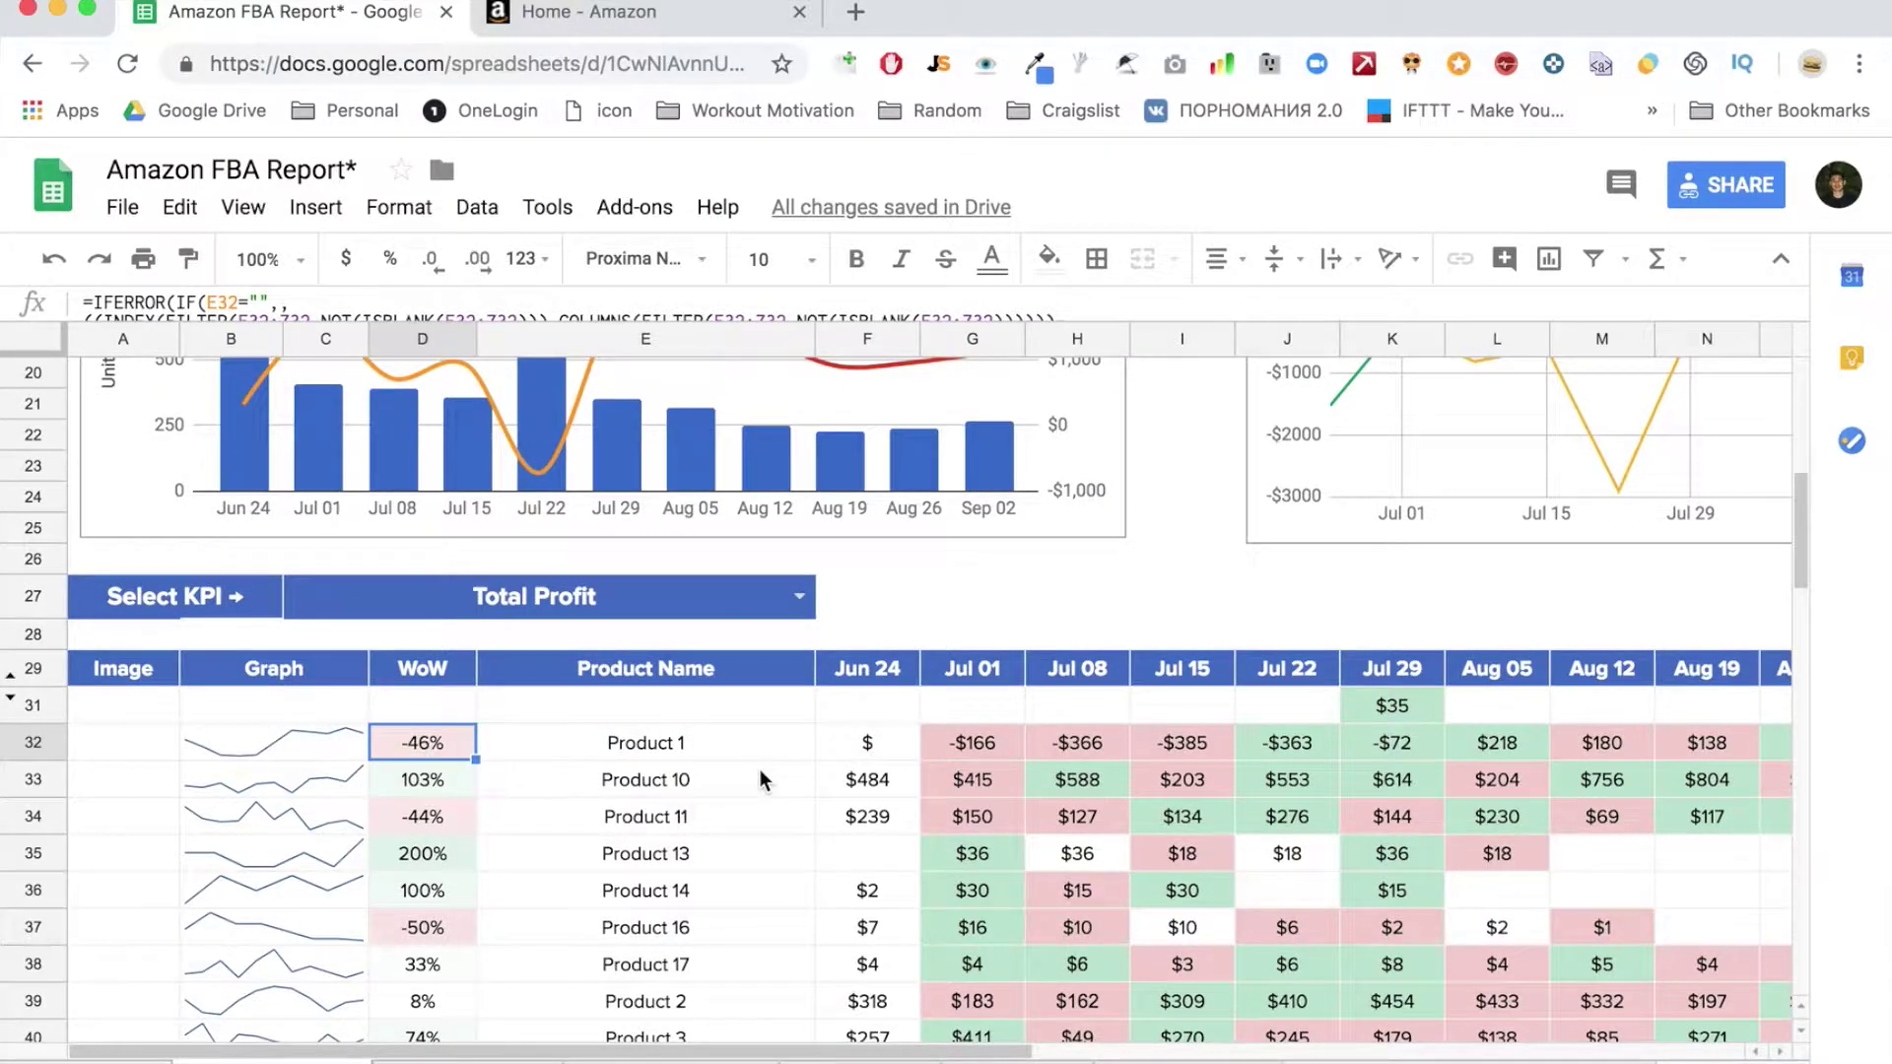
pyautogui.hscroll(8, 761, 780)
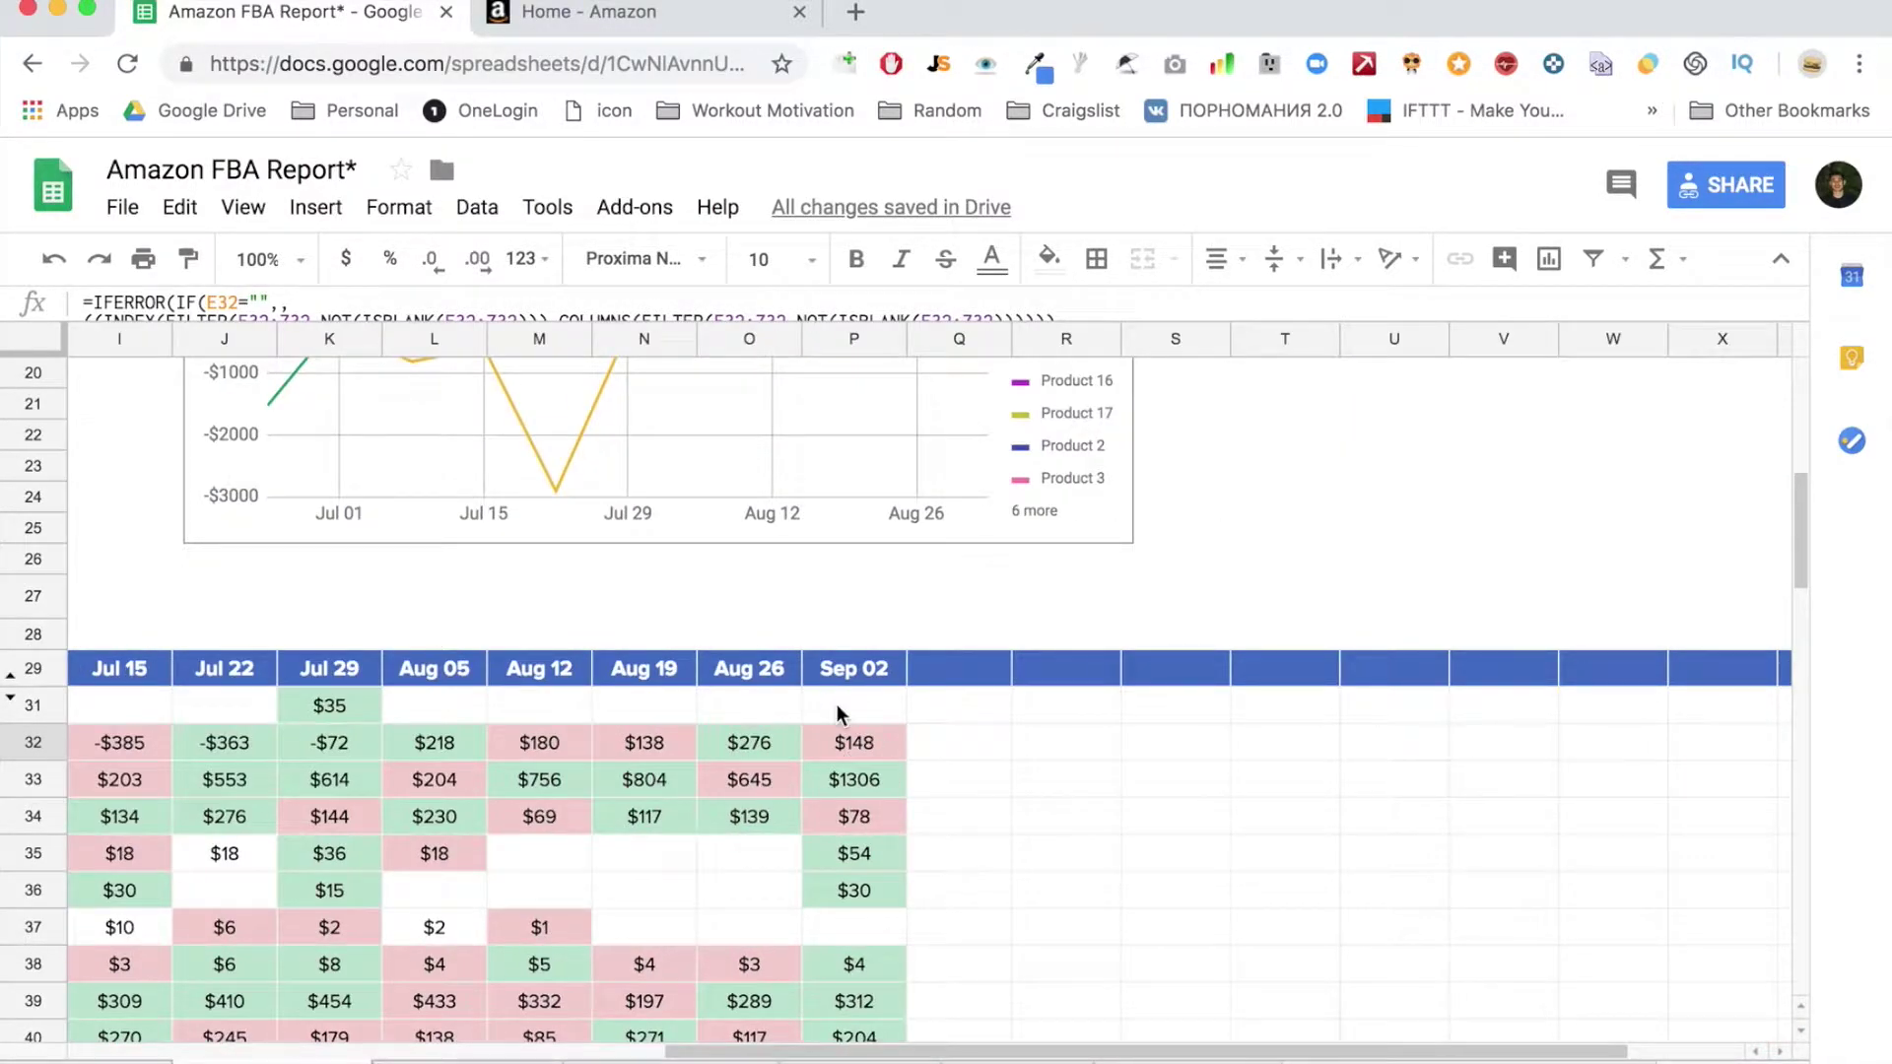
pyautogui.click(746, 740)
pyautogui.hscroll(-8, 703, 800)
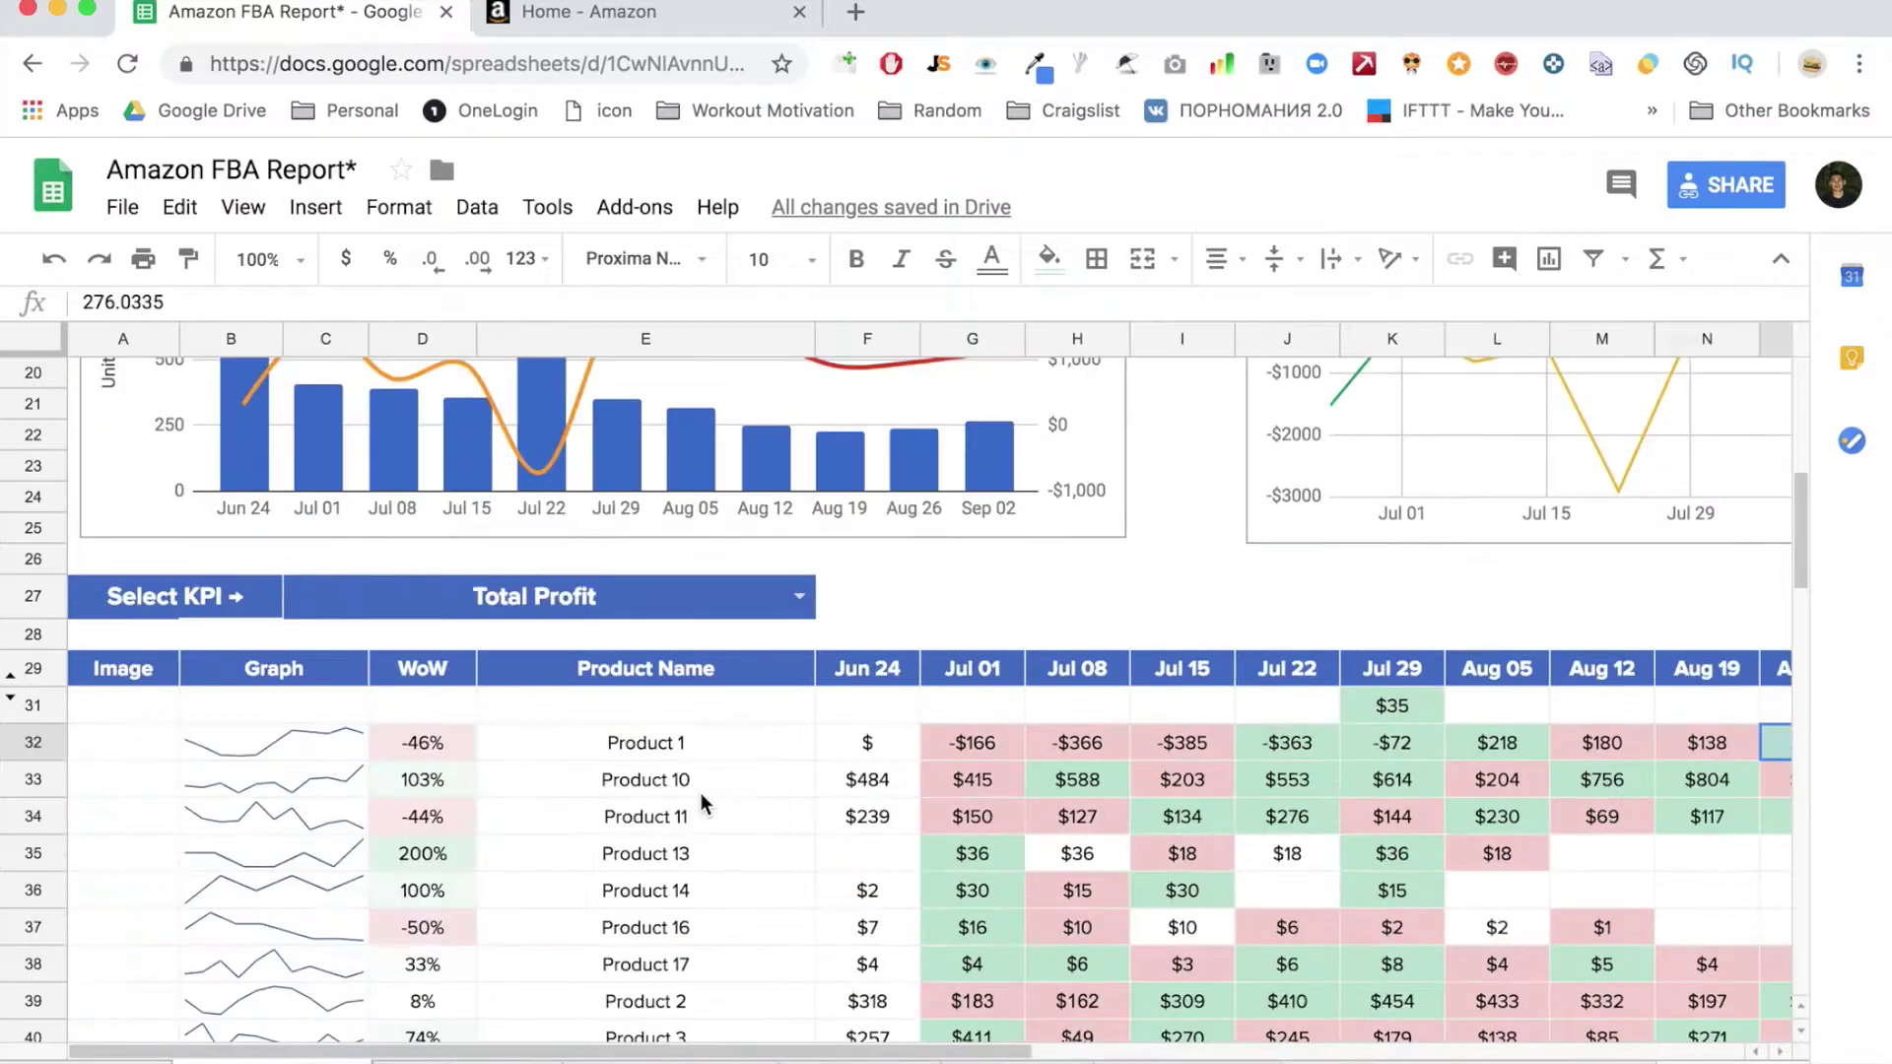
# Inspect Product 1's sparkline and its color-coded weekly profit values from Jul 01 through Jul 29
pyautogui.click(328, 748)
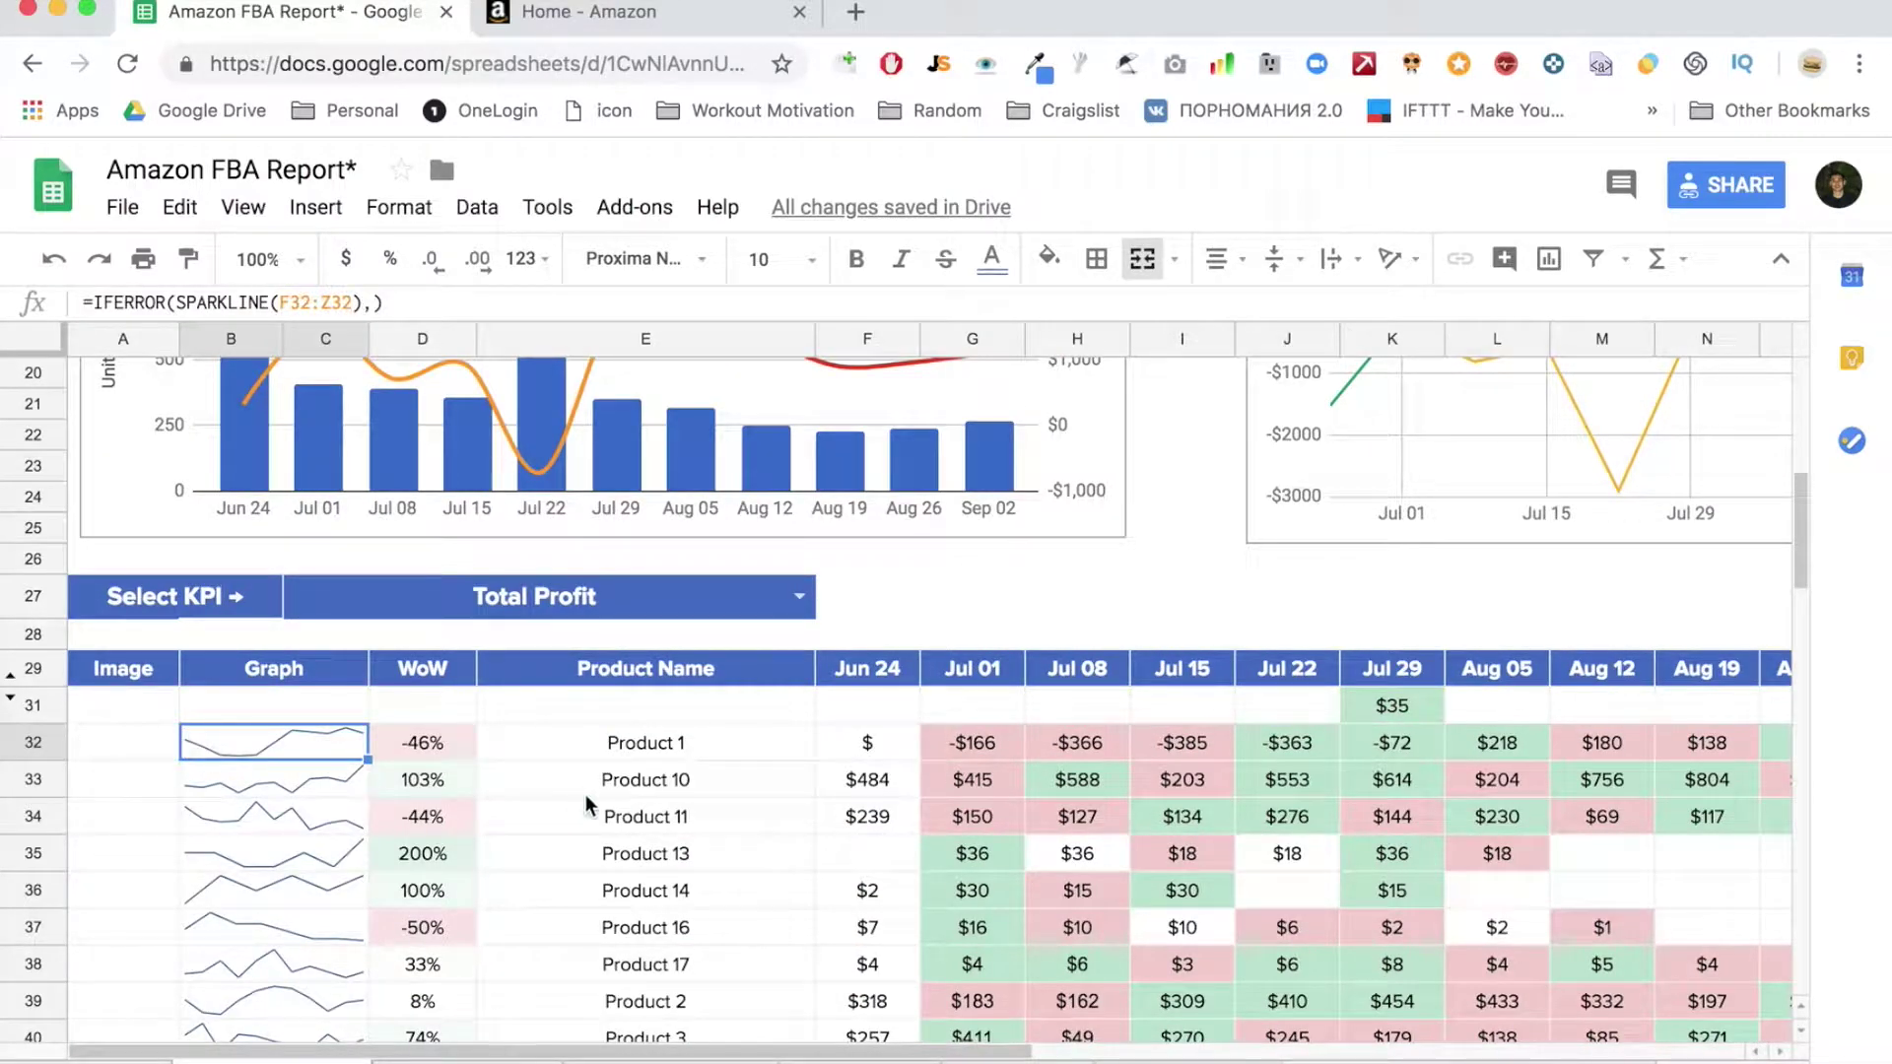
pyautogui.scroll(-2, 309, 659)
pyautogui.scroll(2, 308, 659)
pyautogui.click(969, 745)
pyautogui.click(1068, 753)
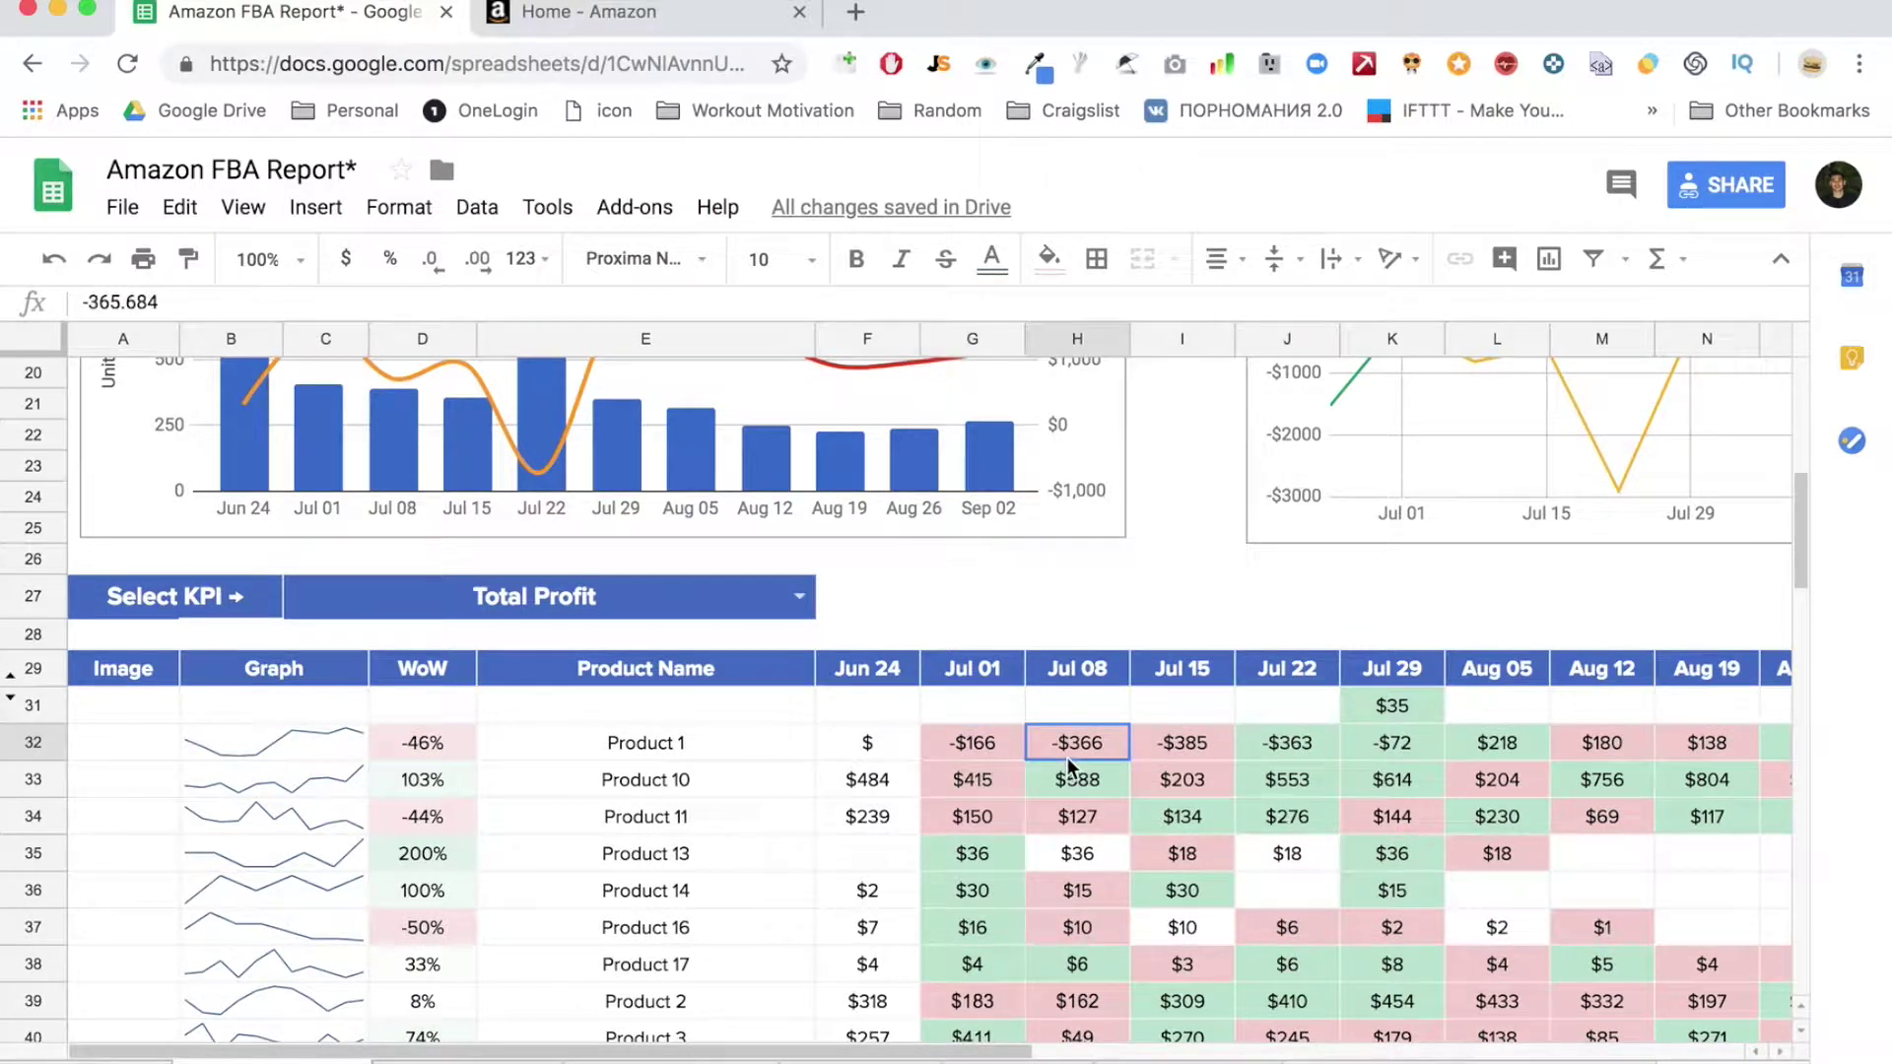
pyautogui.click(1165, 753)
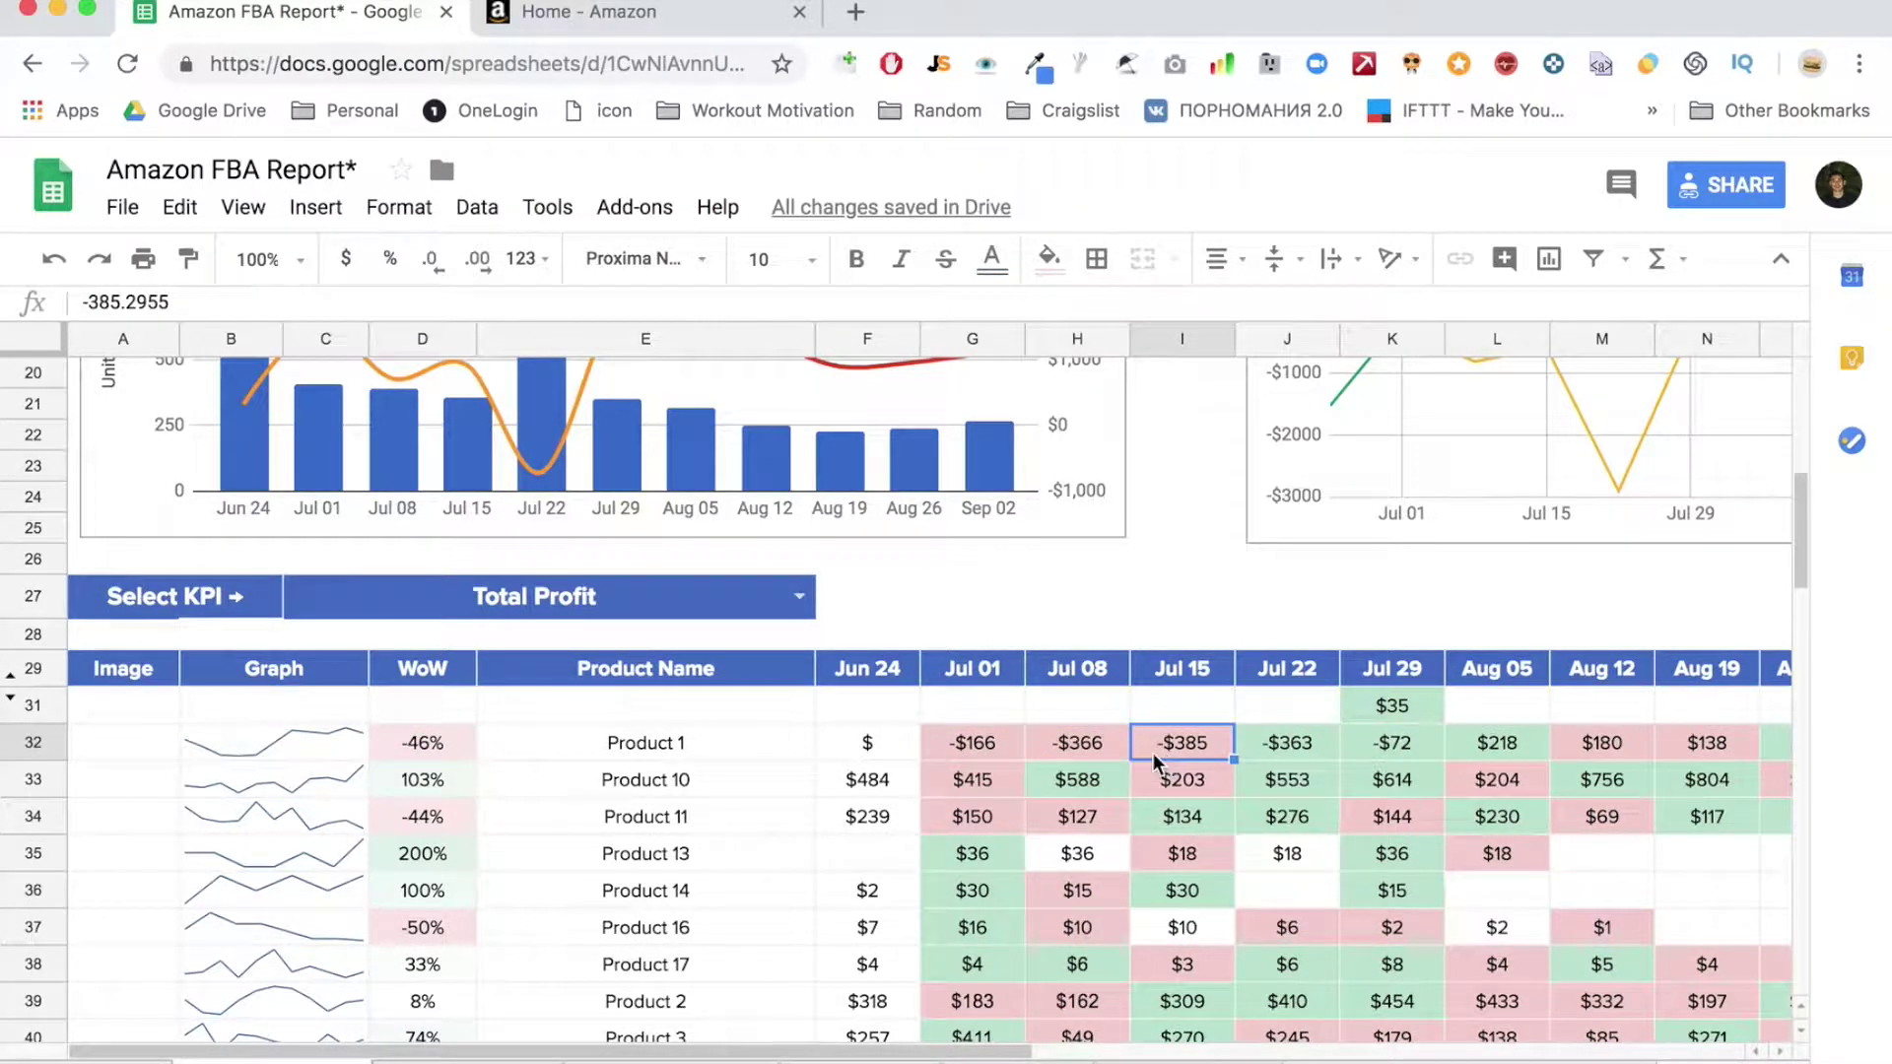
pyautogui.click(1292, 742)
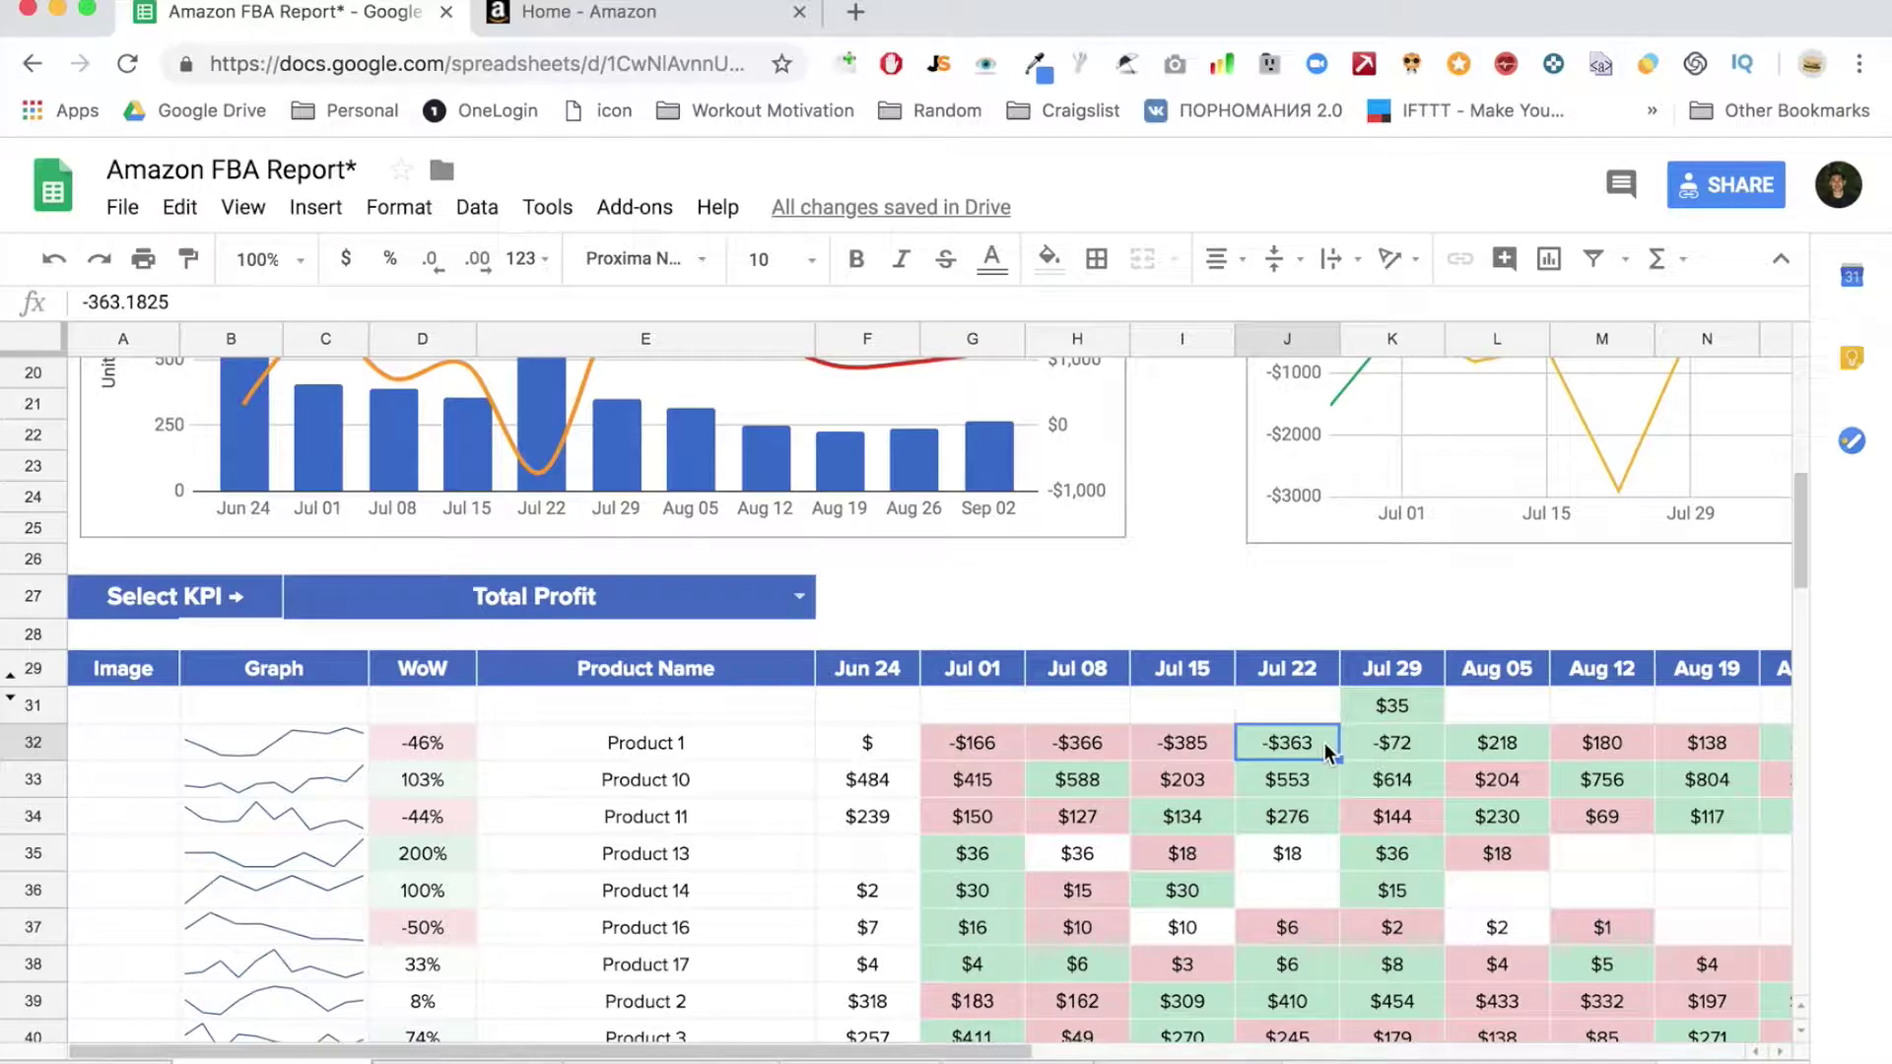
pyautogui.hscroll(5, 1475, 745)
pyautogui.hscroll(-5, 1475, 745)
pyautogui.moveTo(972, 742); pyautogui.dragTo(1393, 758)
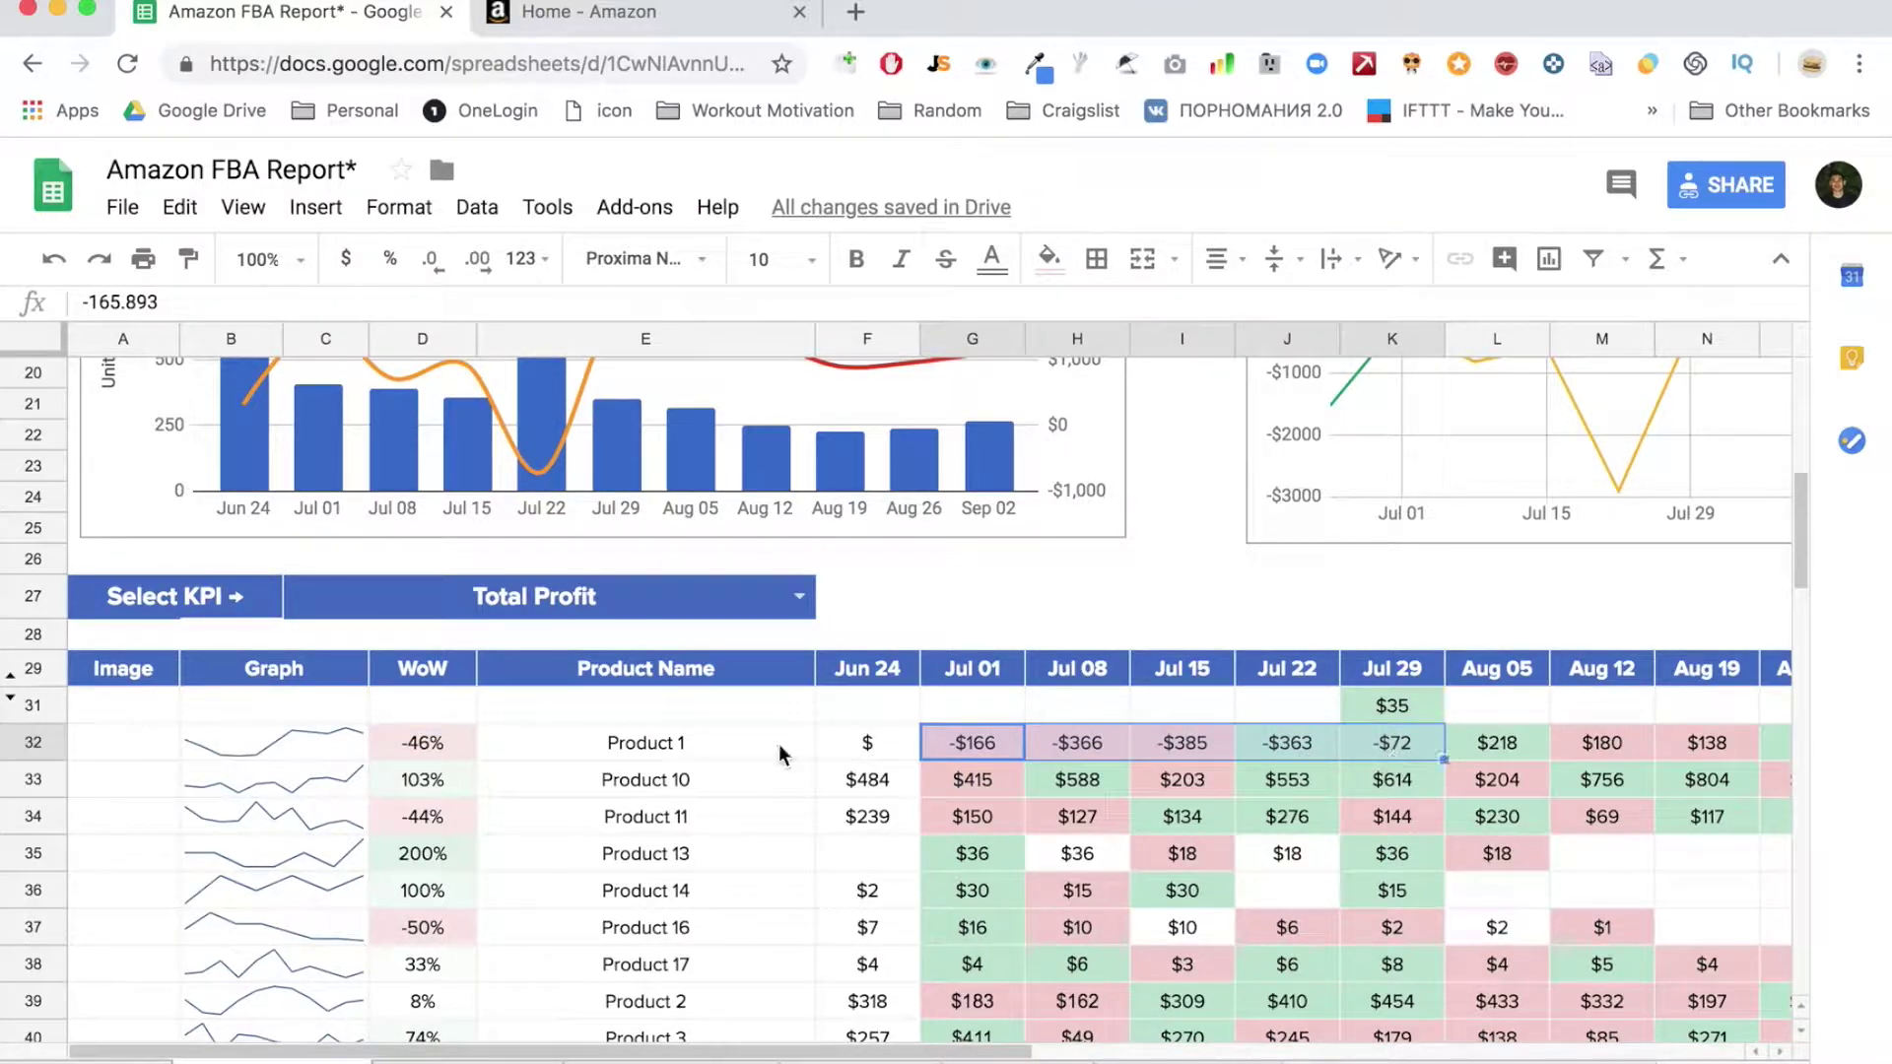
# Switch the product table's selected KPI to Ordered Product Sales
pyautogui.click(863, 592)
pyautogui.scroll(2, 864, 589)
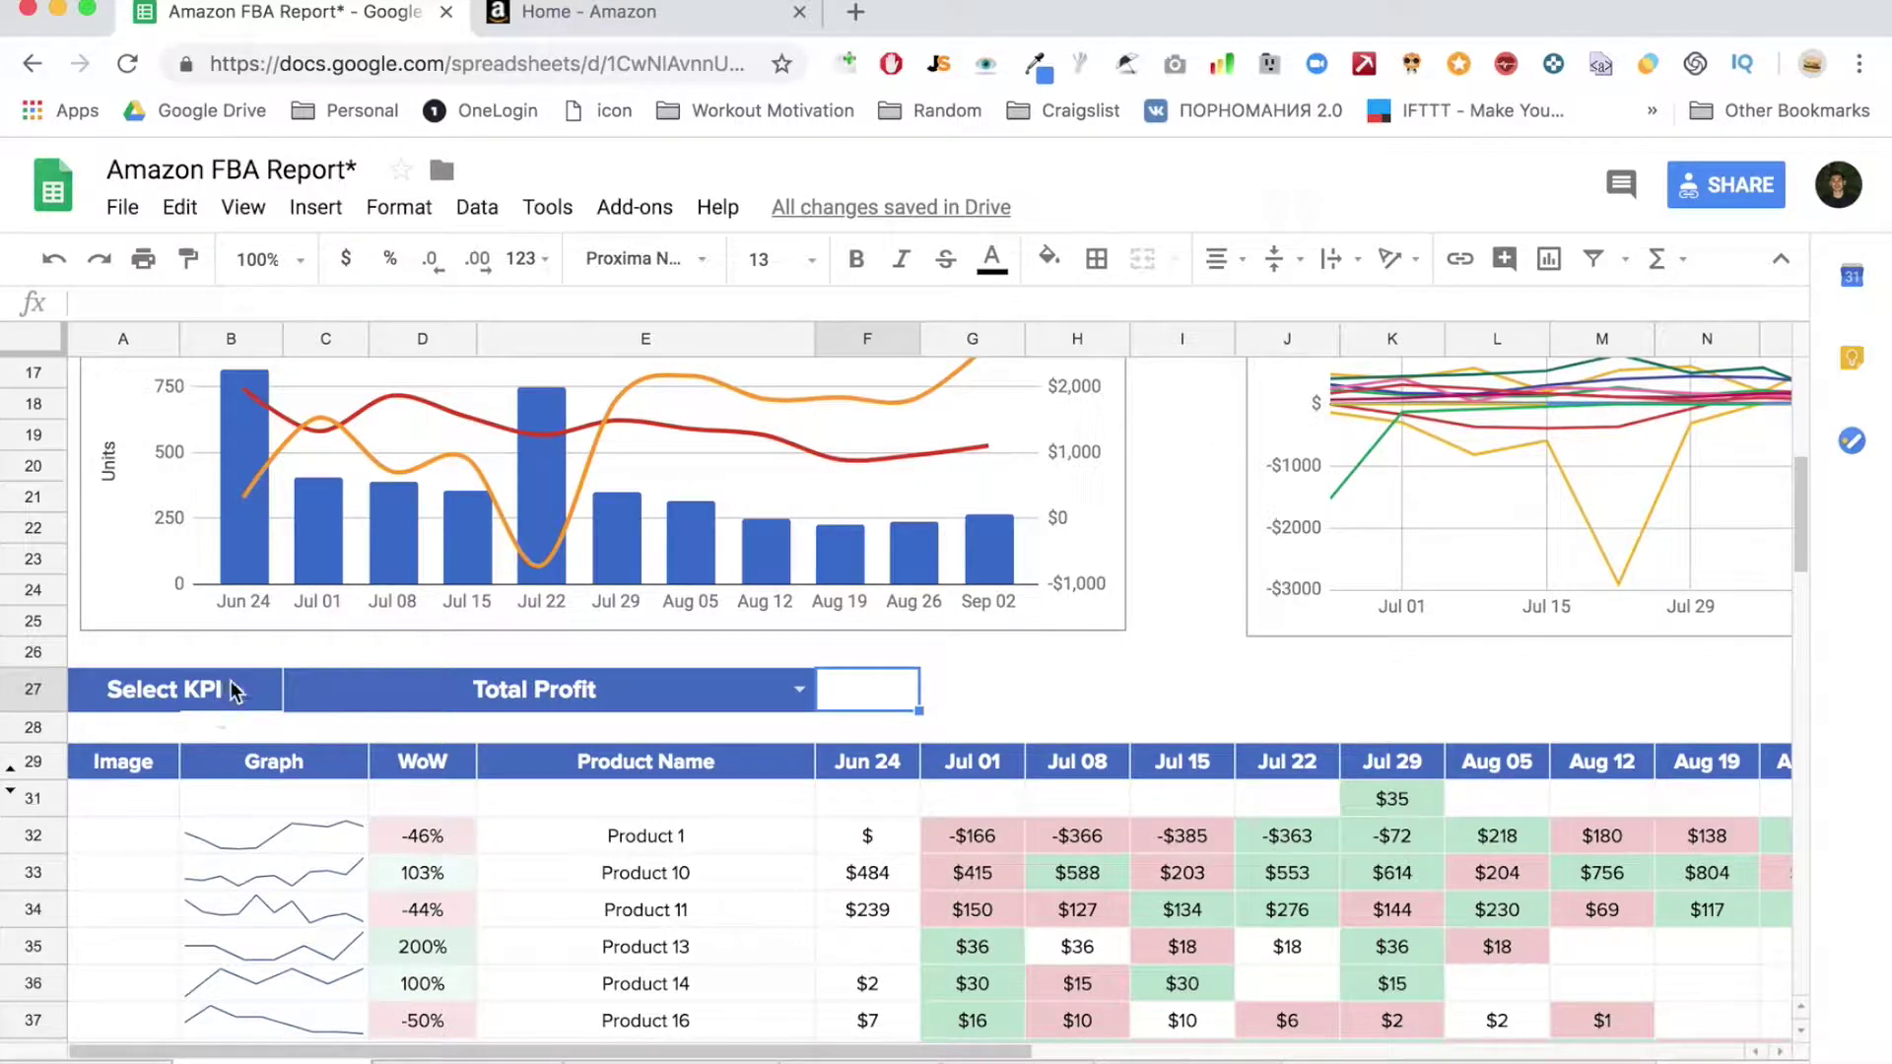
pyautogui.click(799, 689)
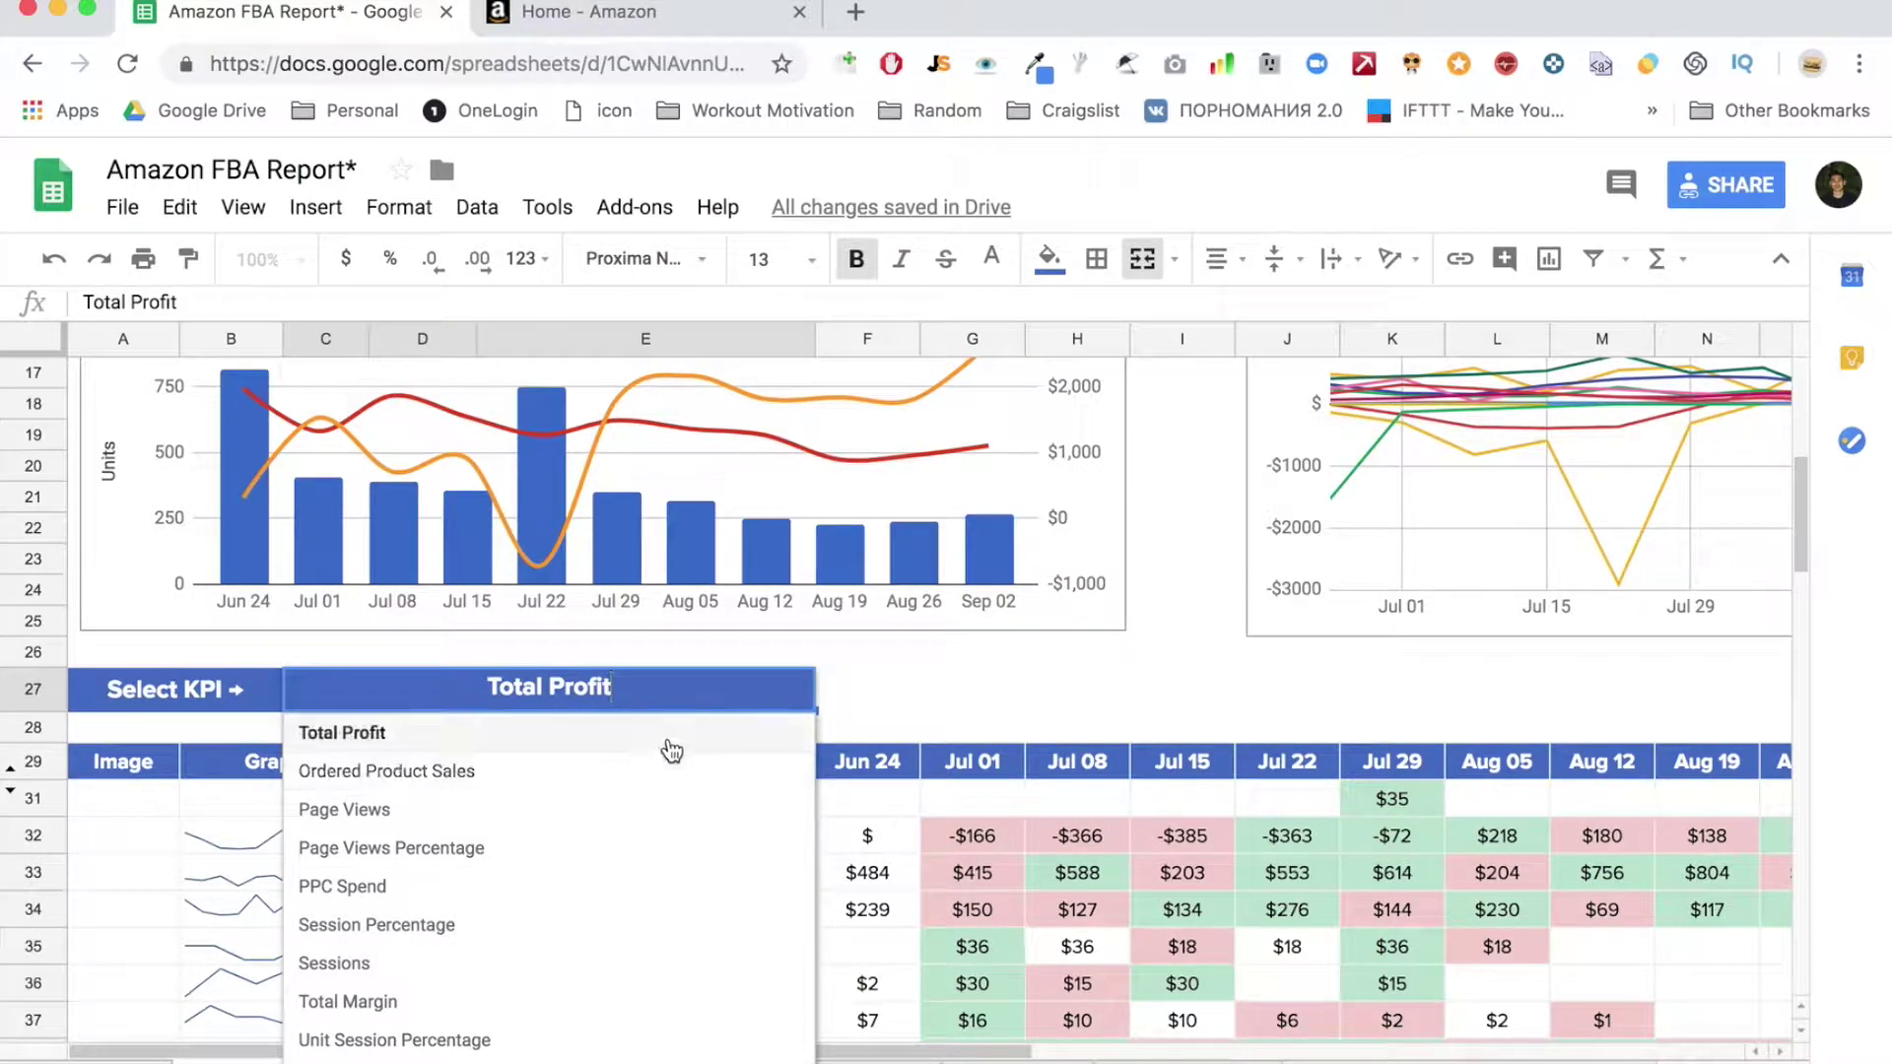
pyautogui.click(670, 745)
pyautogui.click(799, 690)
pyautogui.click(720, 772)
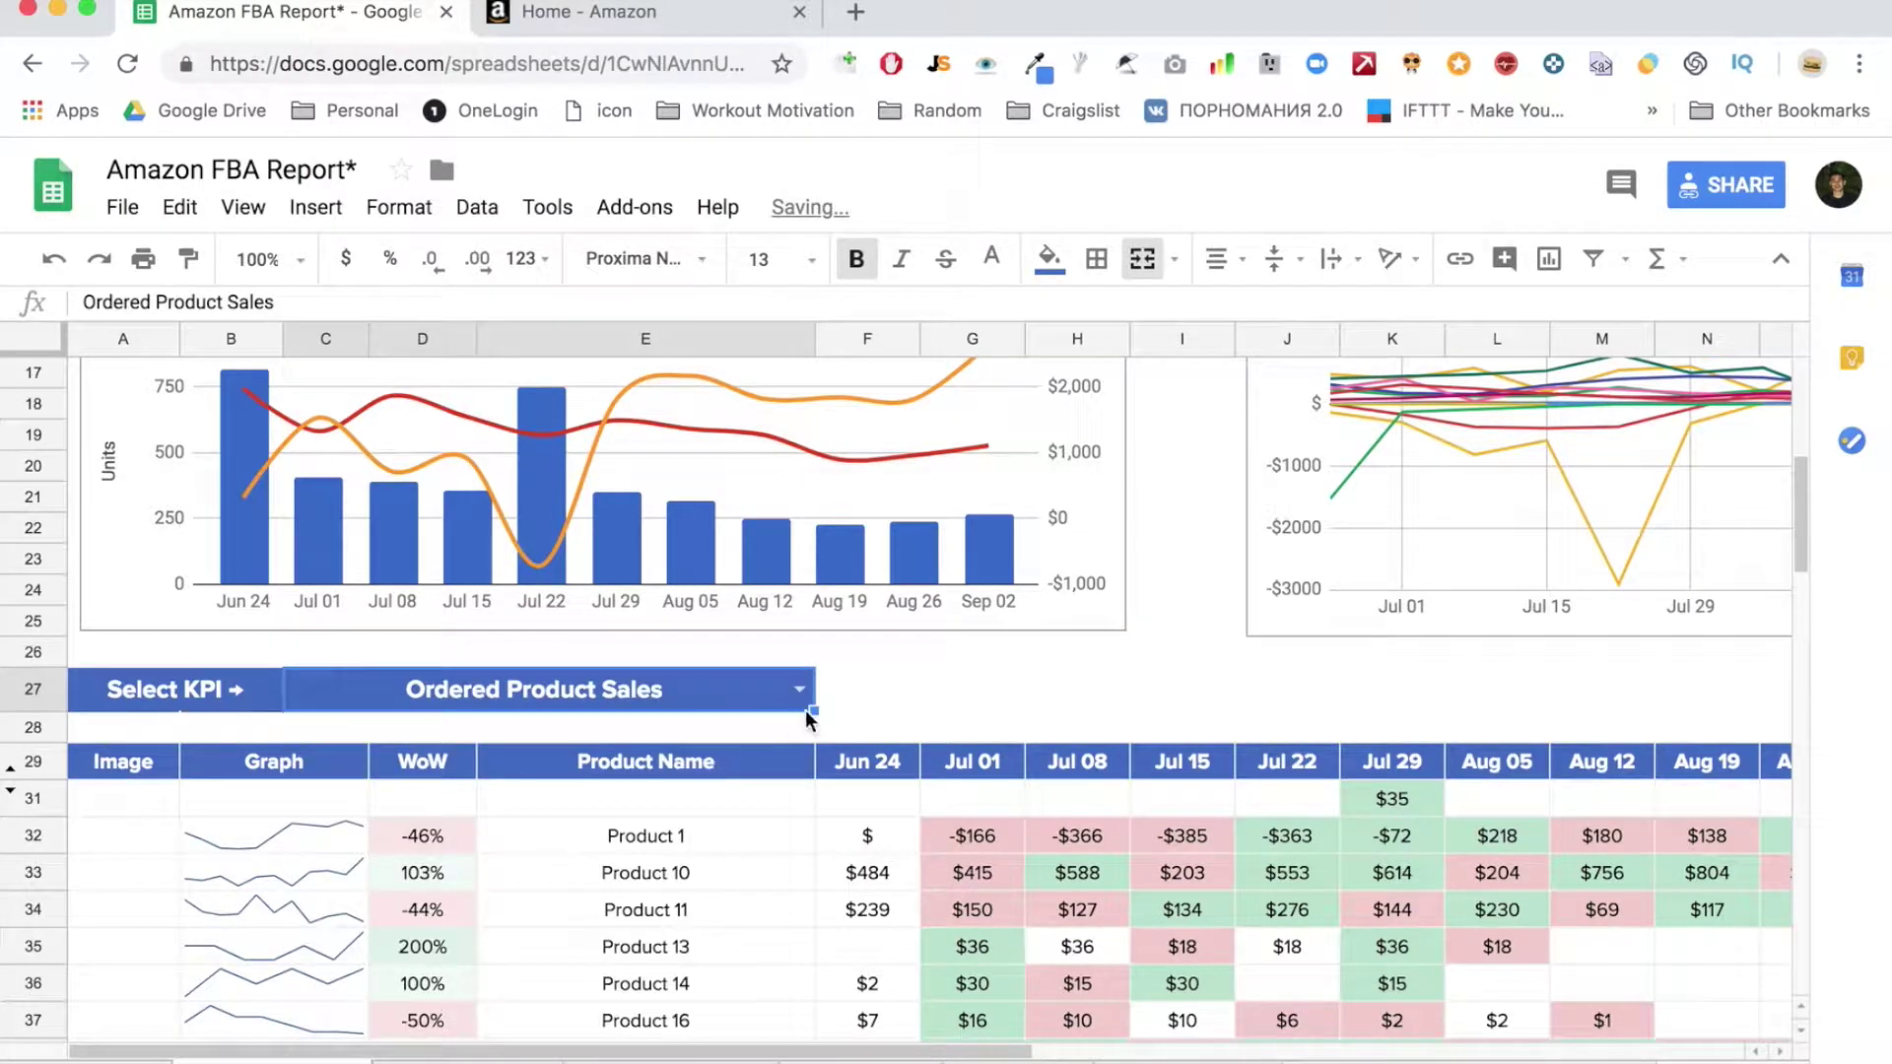
# Review the weekly ordered product sales of each product across all week columns through Sep 02
pyautogui.scroll(-3, 863, 740)
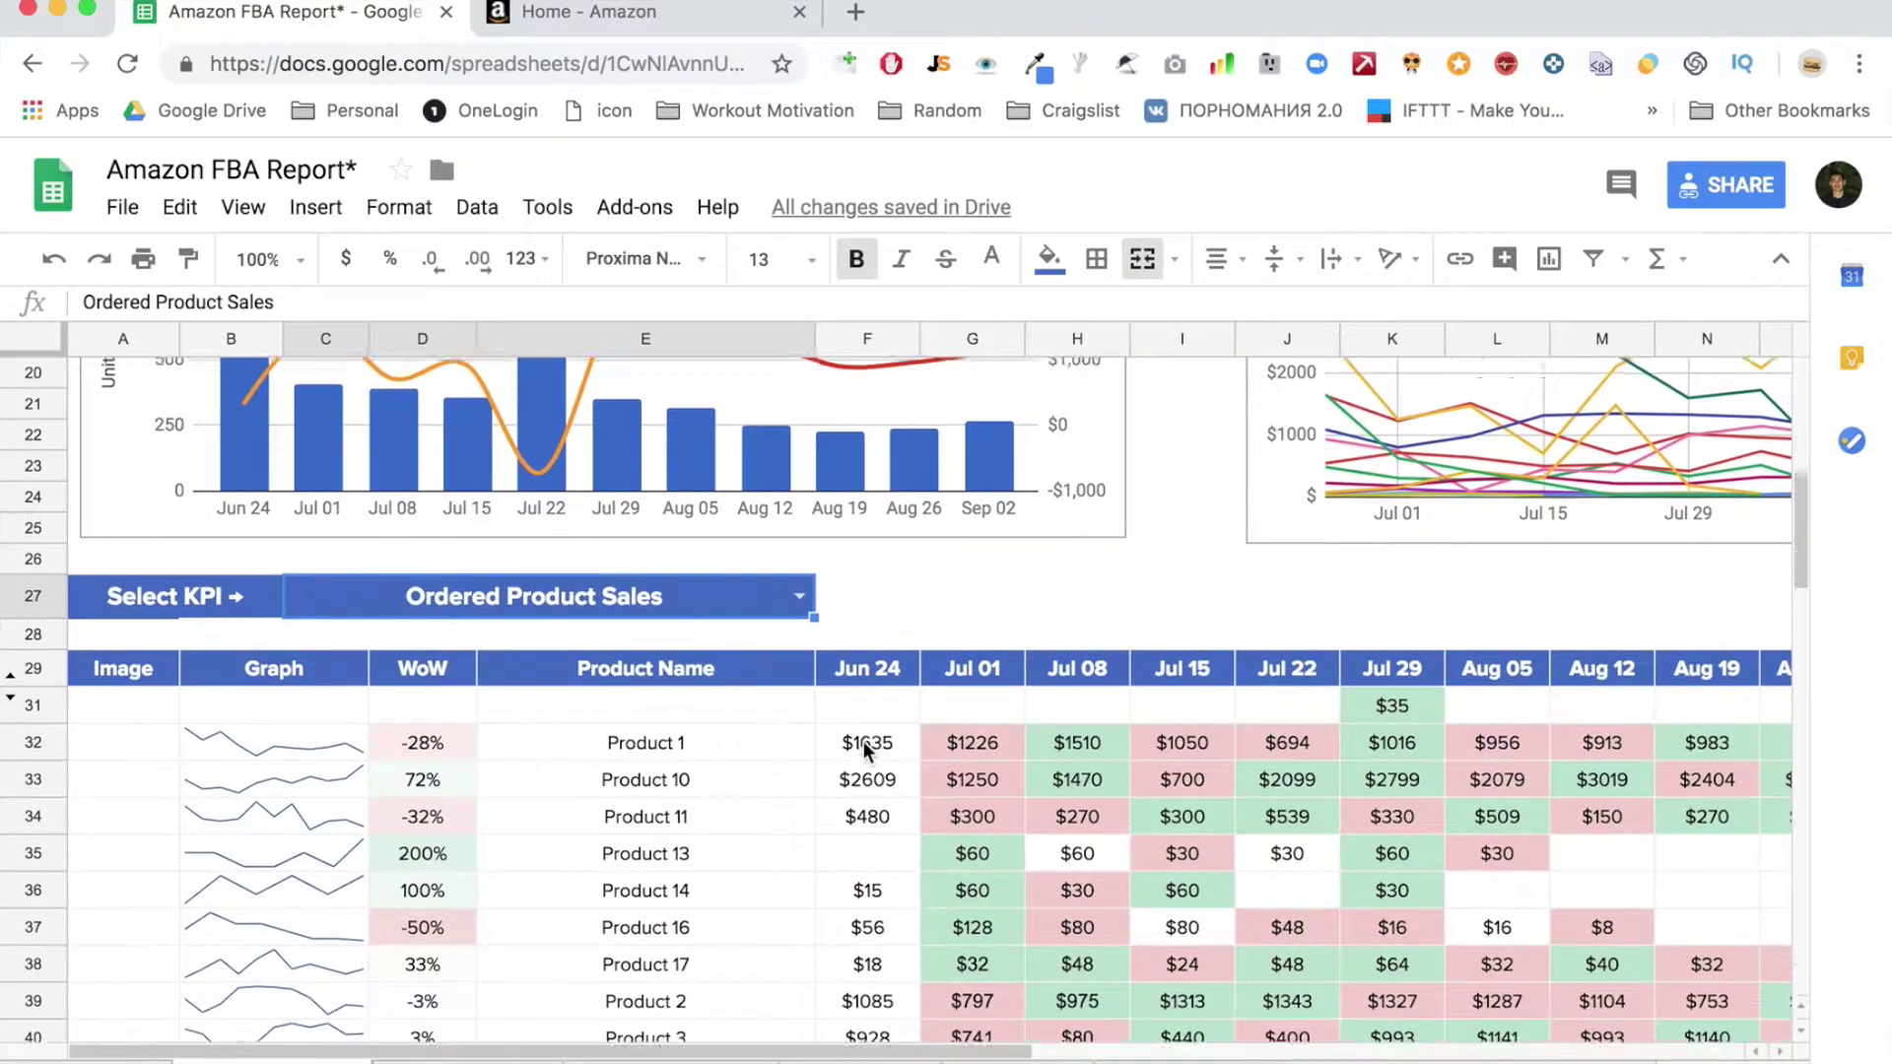
pyautogui.scroll(-2, 865, 749)
pyautogui.hscroll(4, 865, 749)
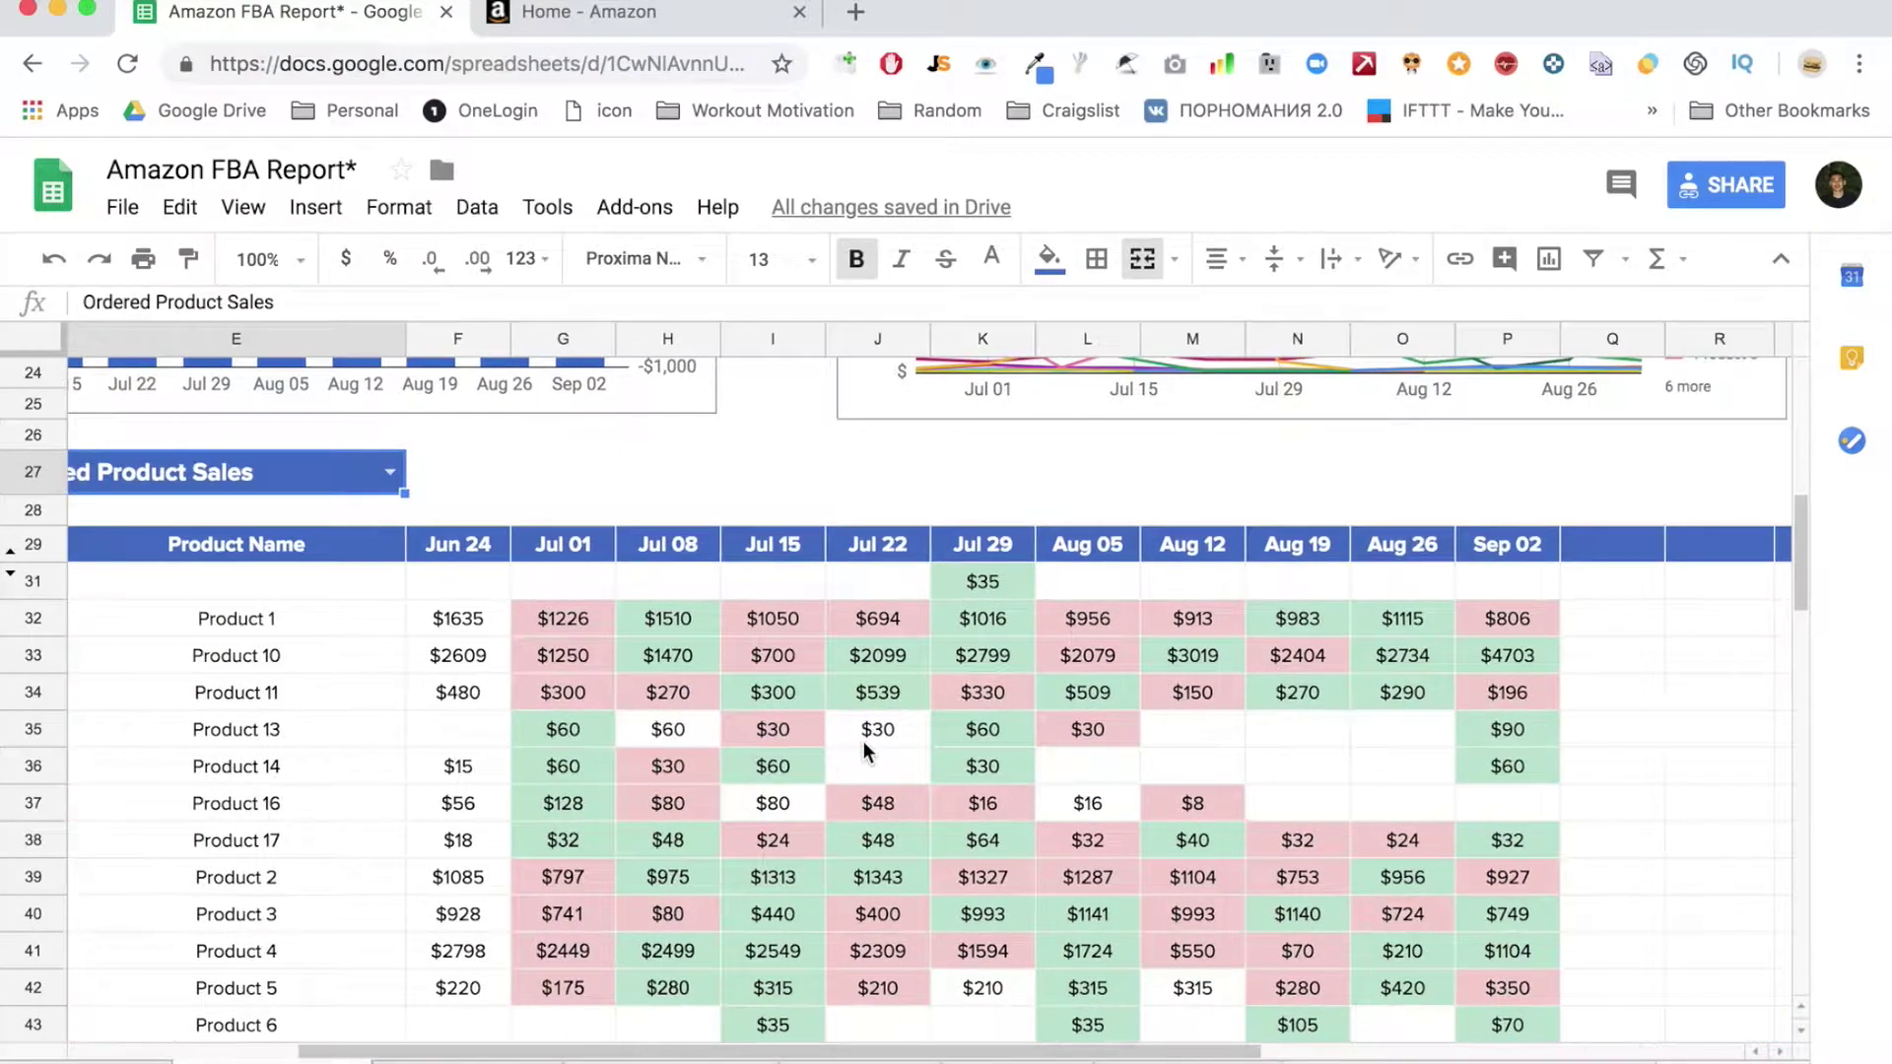
pyautogui.hscroll(-1, 865, 749)
pyautogui.hscroll(-3, 863, 741)
pyautogui.hscroll(1, 863, 741)
pyautogui.hscroll(-1, 863, 741)
# Narrow the Product Name column by about 25 pixels and column C under Graph by about 5 pixels
pyautogui.moveTo(815, 338); pyautogui.dragTo(769, 423)
pyautogui.hscroll(2, 766, 600)
pyautogui.hscroll(-2, 772, 600)
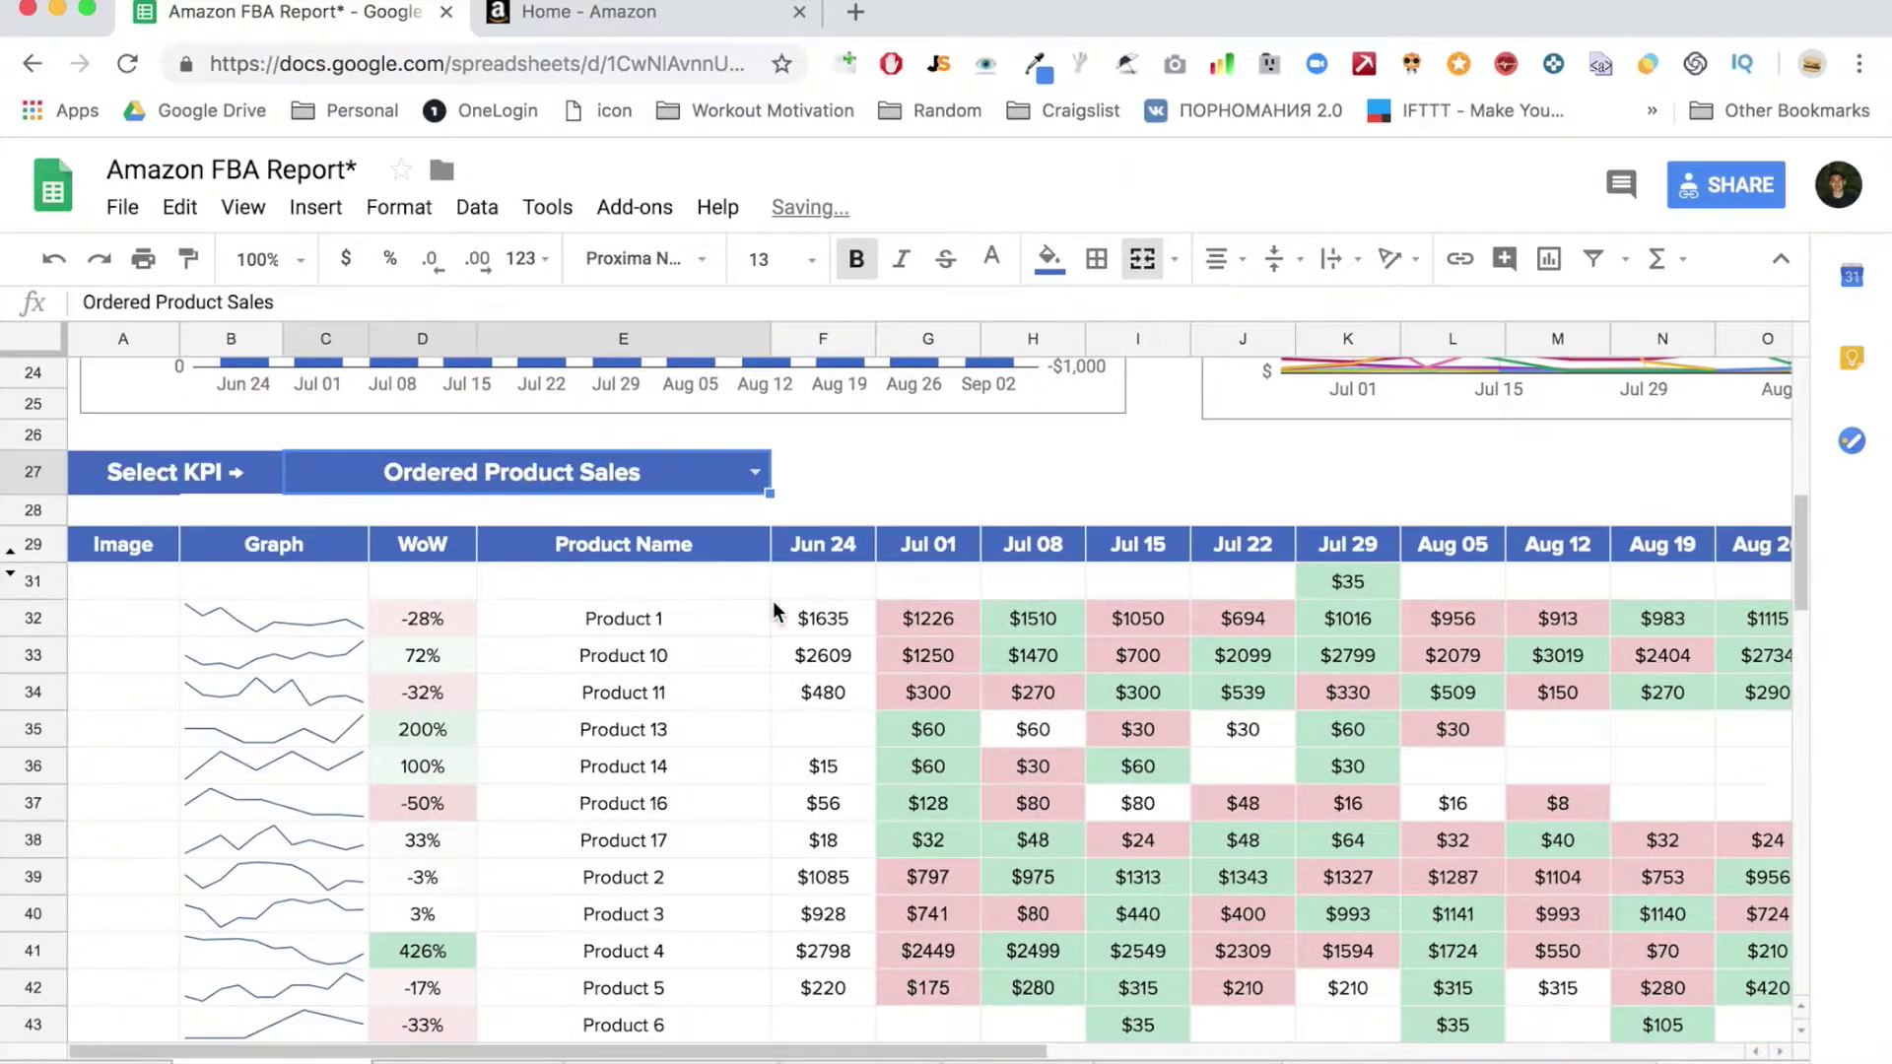
pyautogui.moveTo(367, 338); pyautogui.dragTo(359, 339)
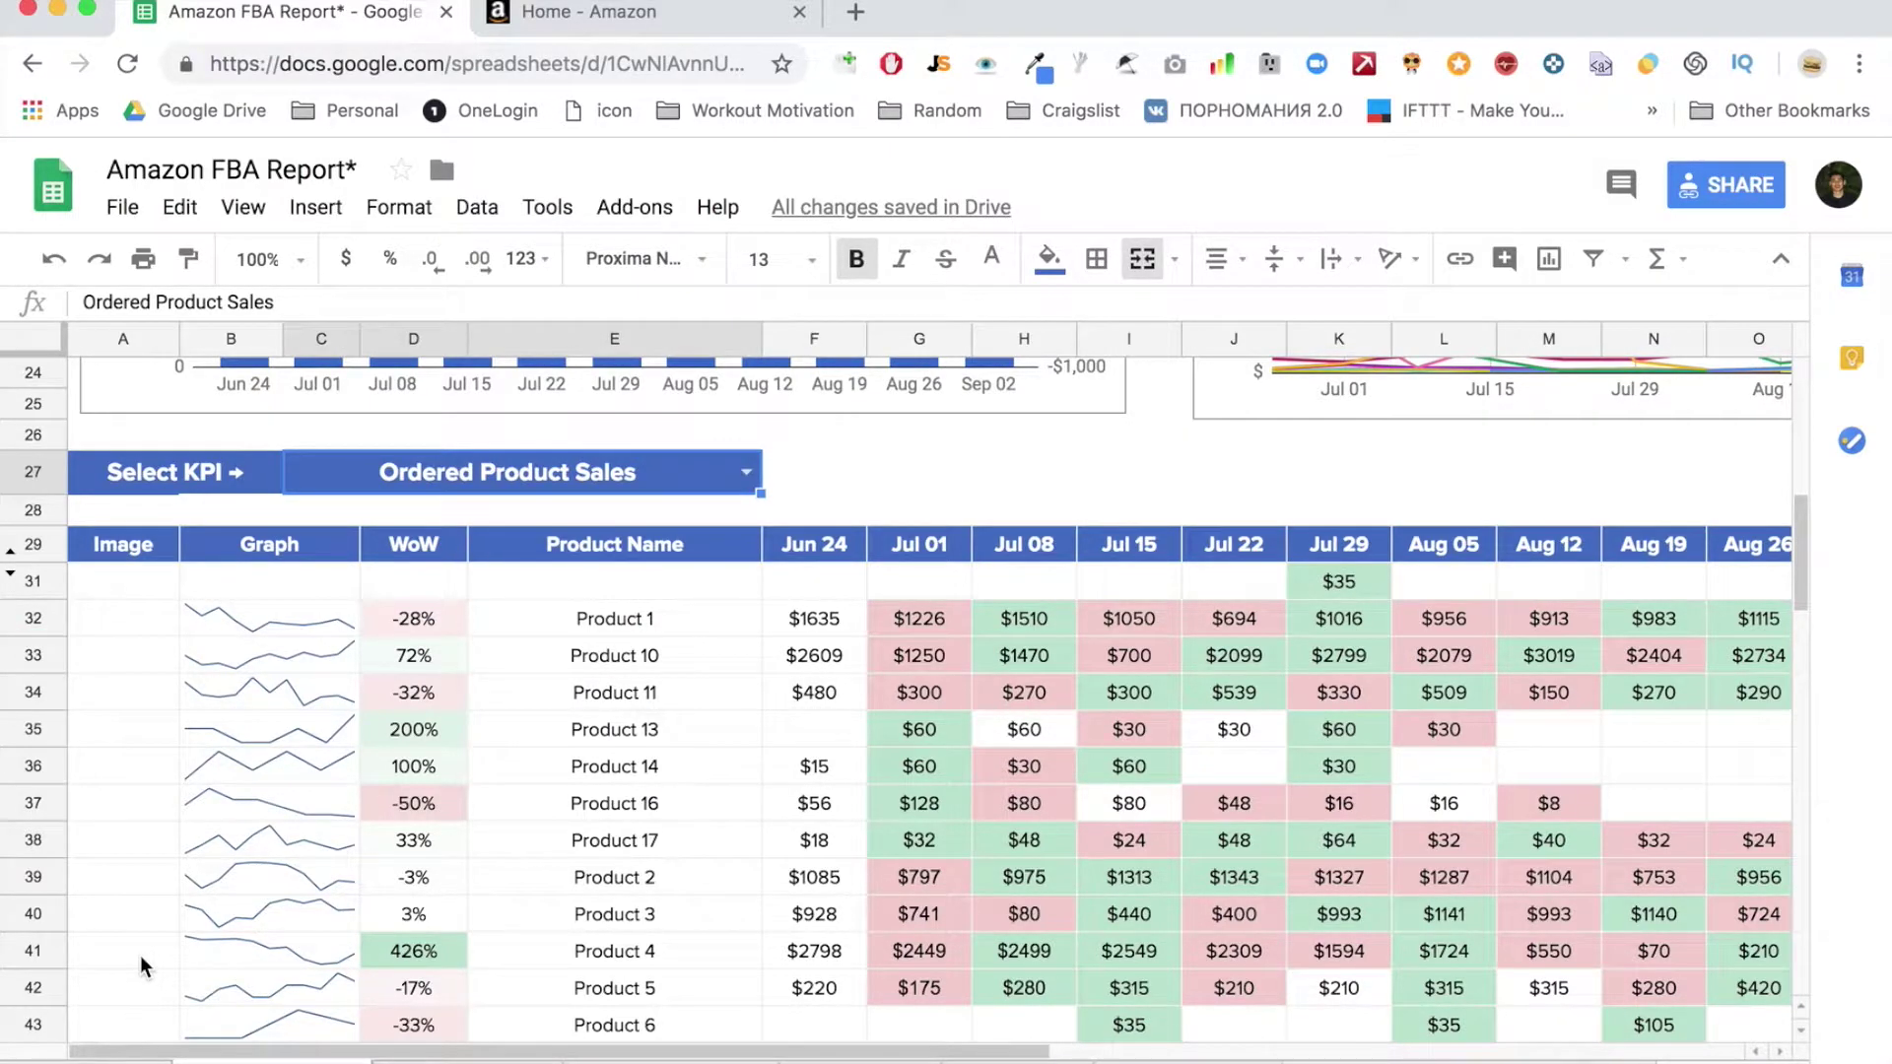
# Switch the product table's selected KPI to PPC Spend
pyautogui.scroll(2, 140, 955)
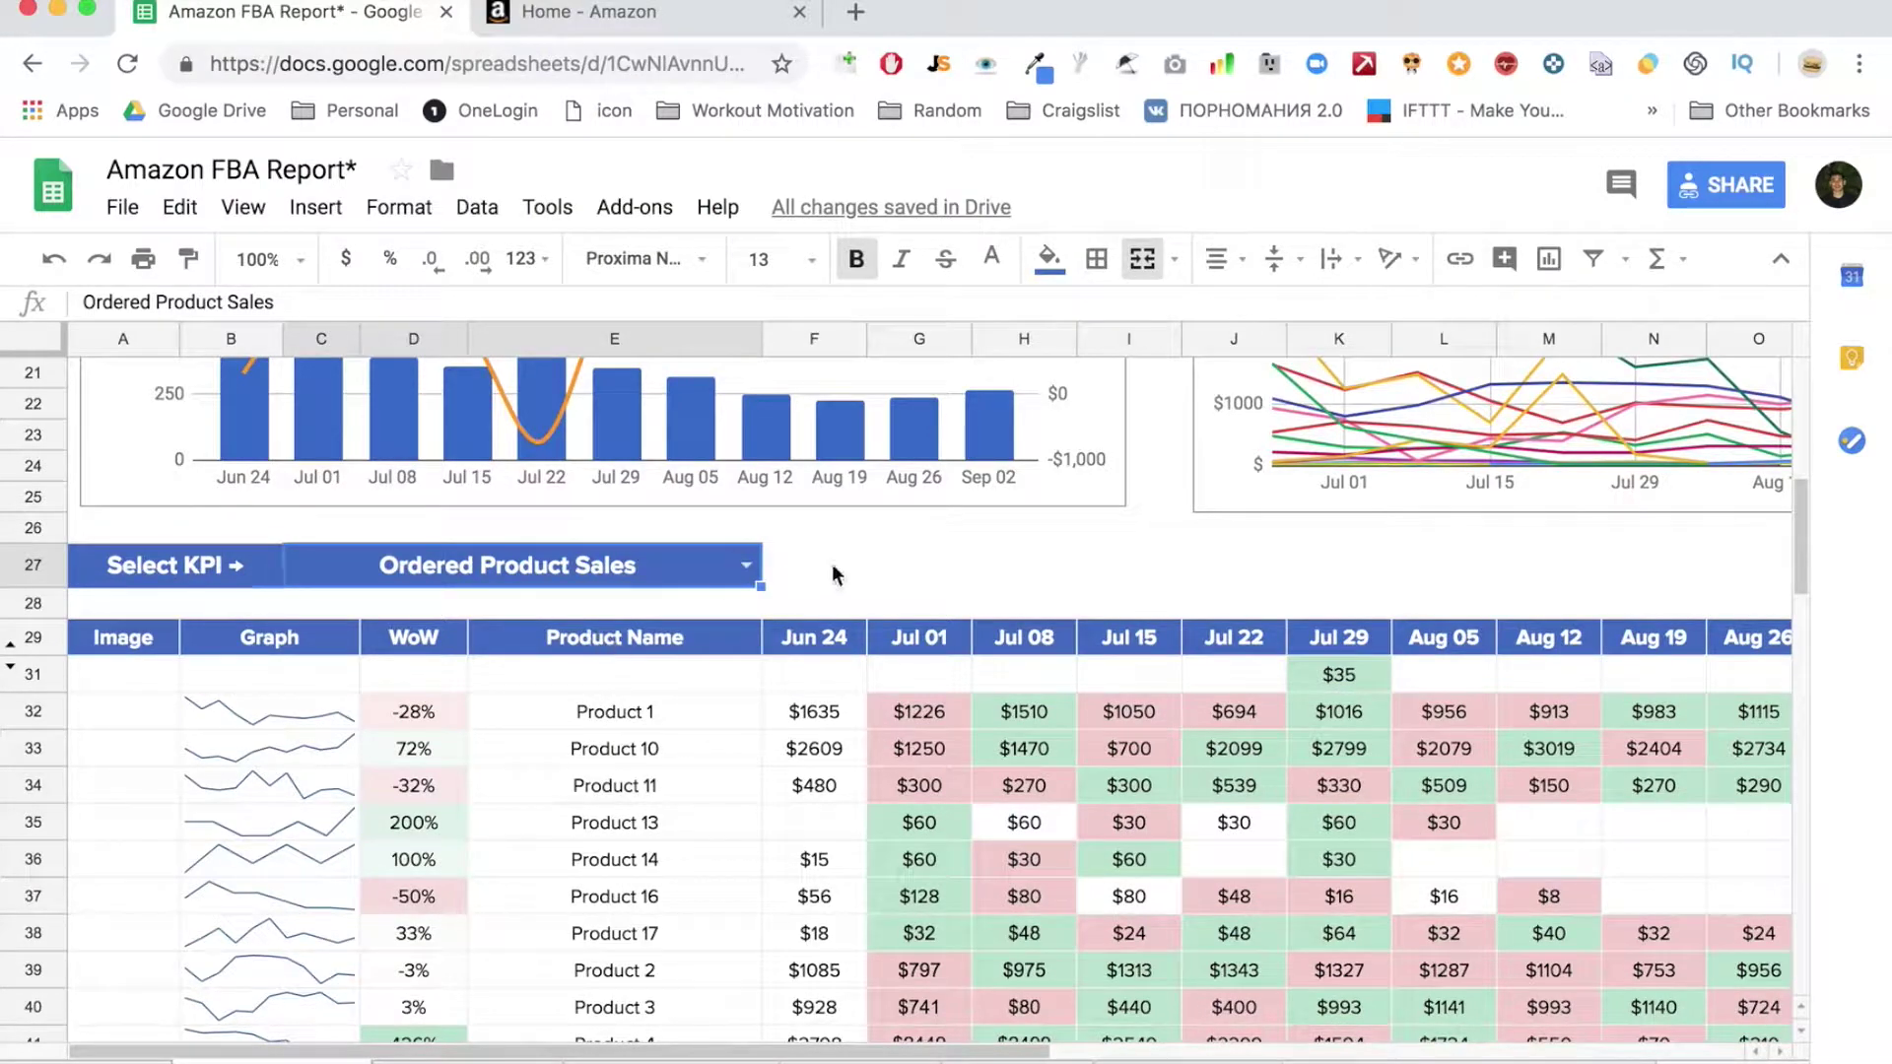
pyautogui.click(749, 568)
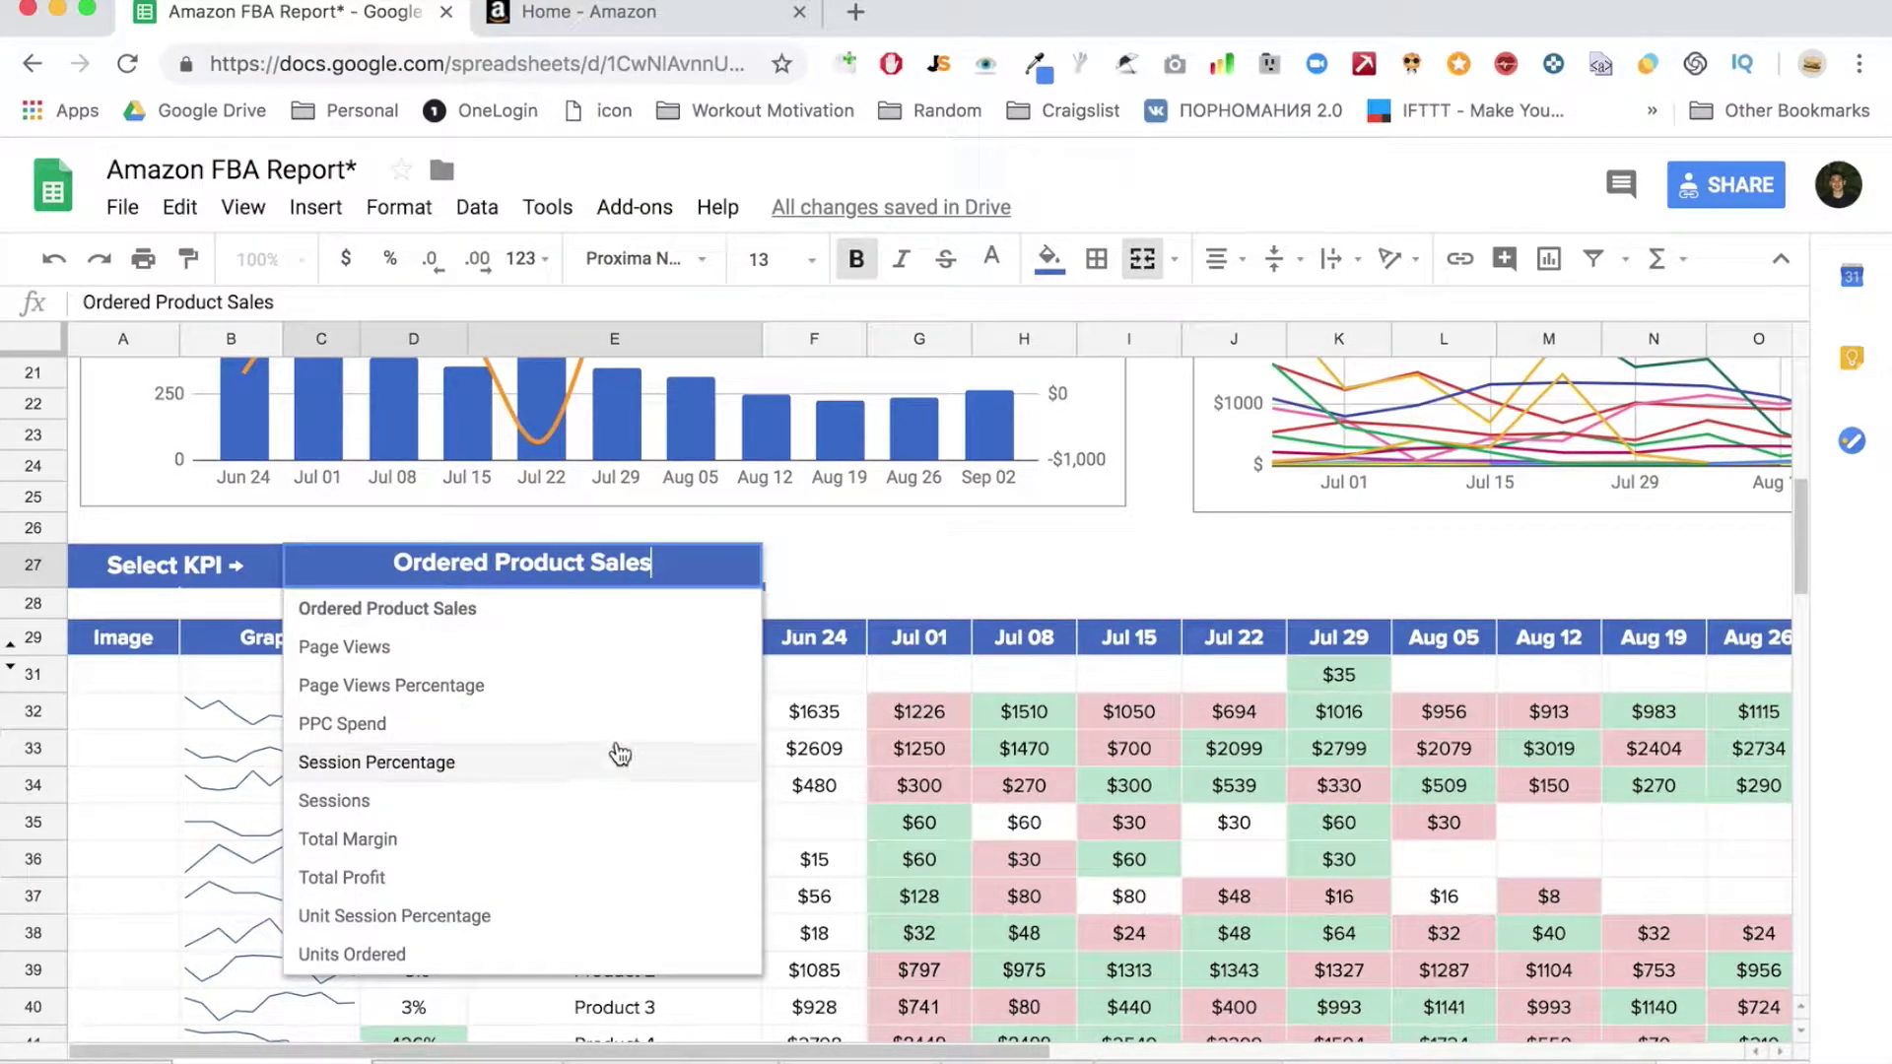
pyautogui.click(616, 729)
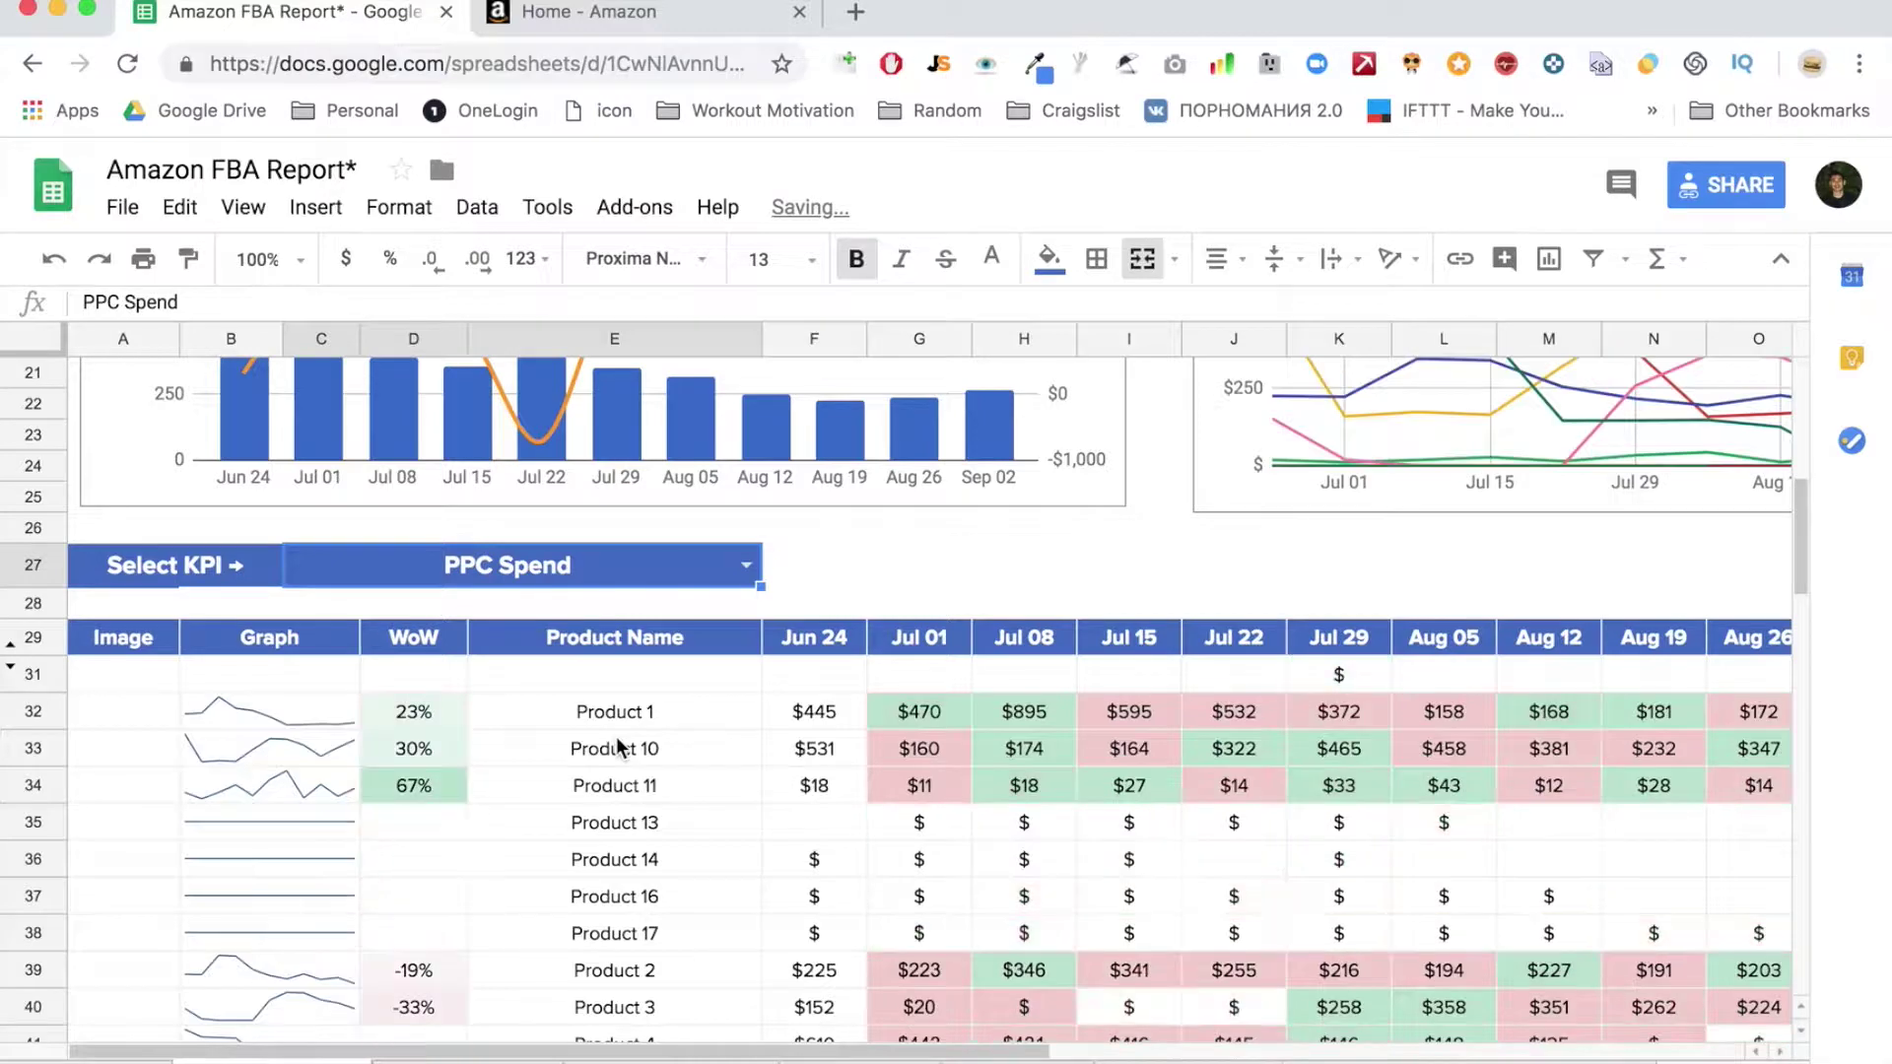
# Review weekly PPC spend per product down to Product 9, comparing the empty rows of Products 13 to 17 with Product 10
pyautogui.scroll(-3, 617, 745)
pyautogui.hscroll(2, 616, 746)
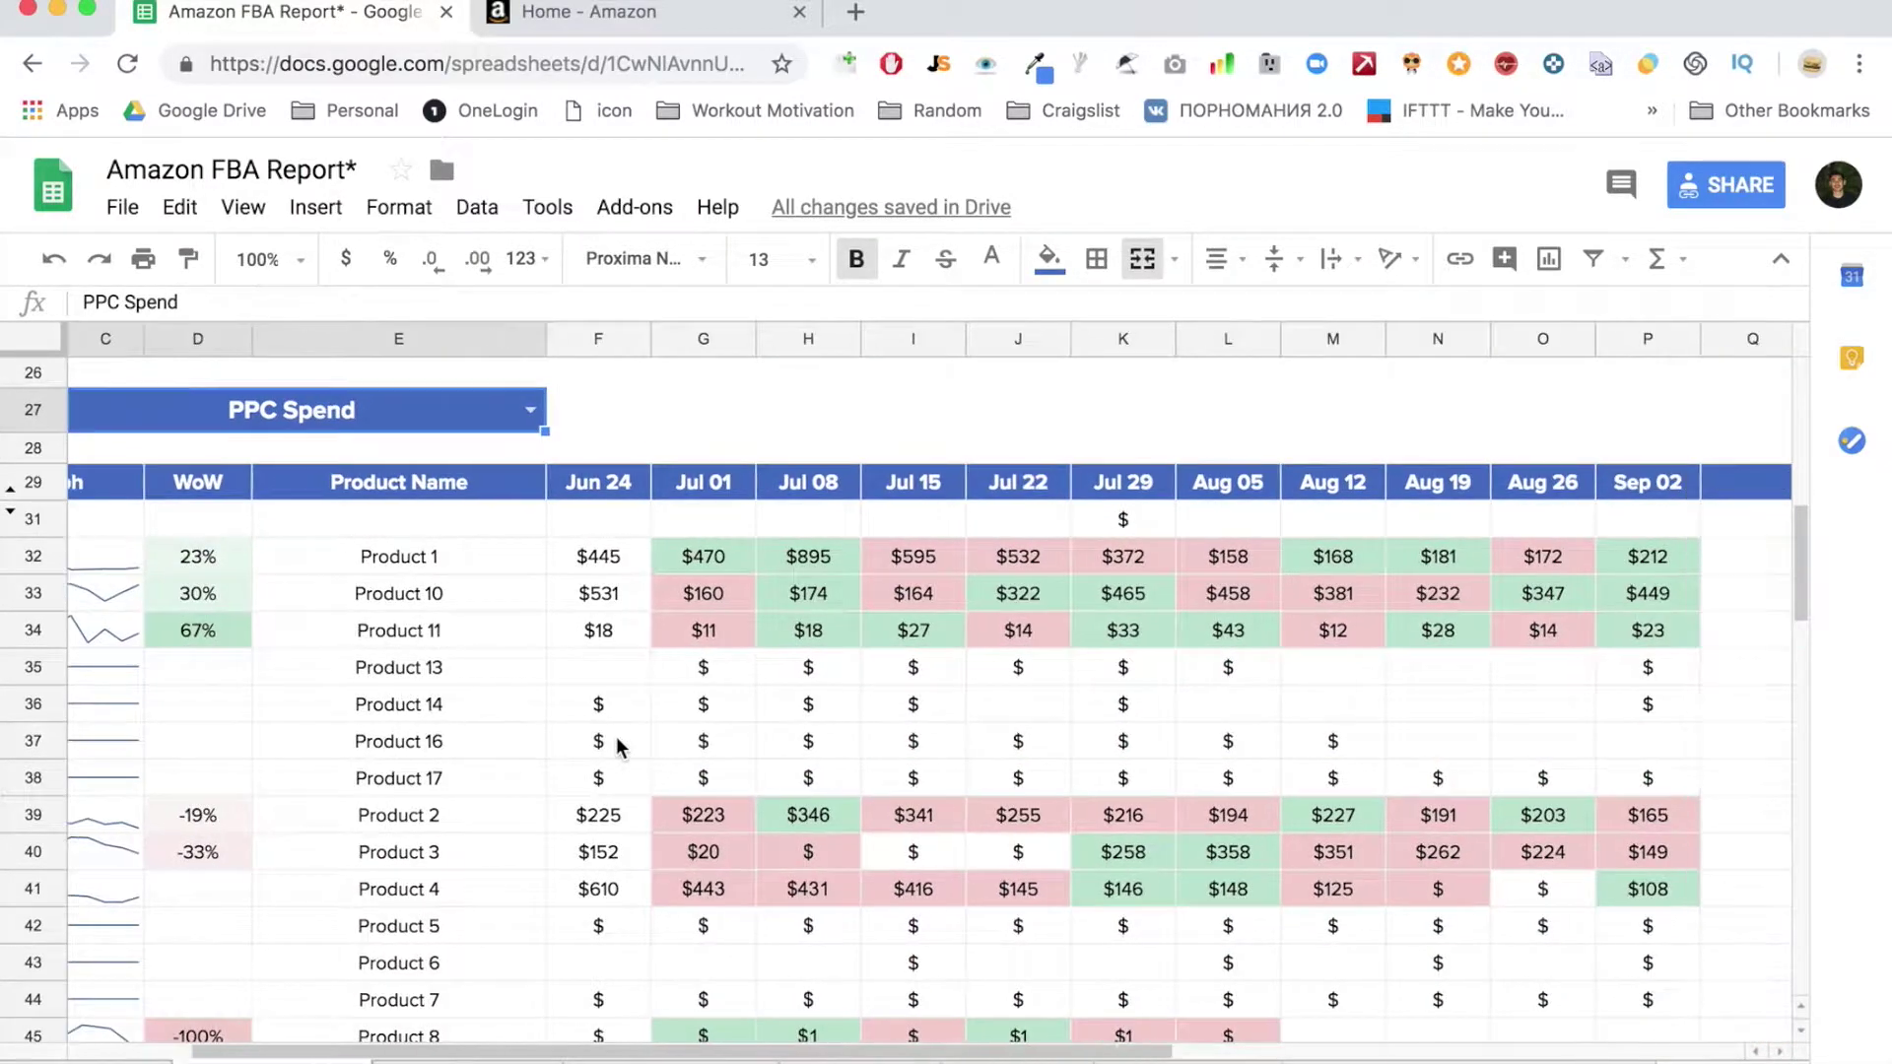
pyautogui.moveTo(554, 680); pyautogui.dragTo(1644, 778)
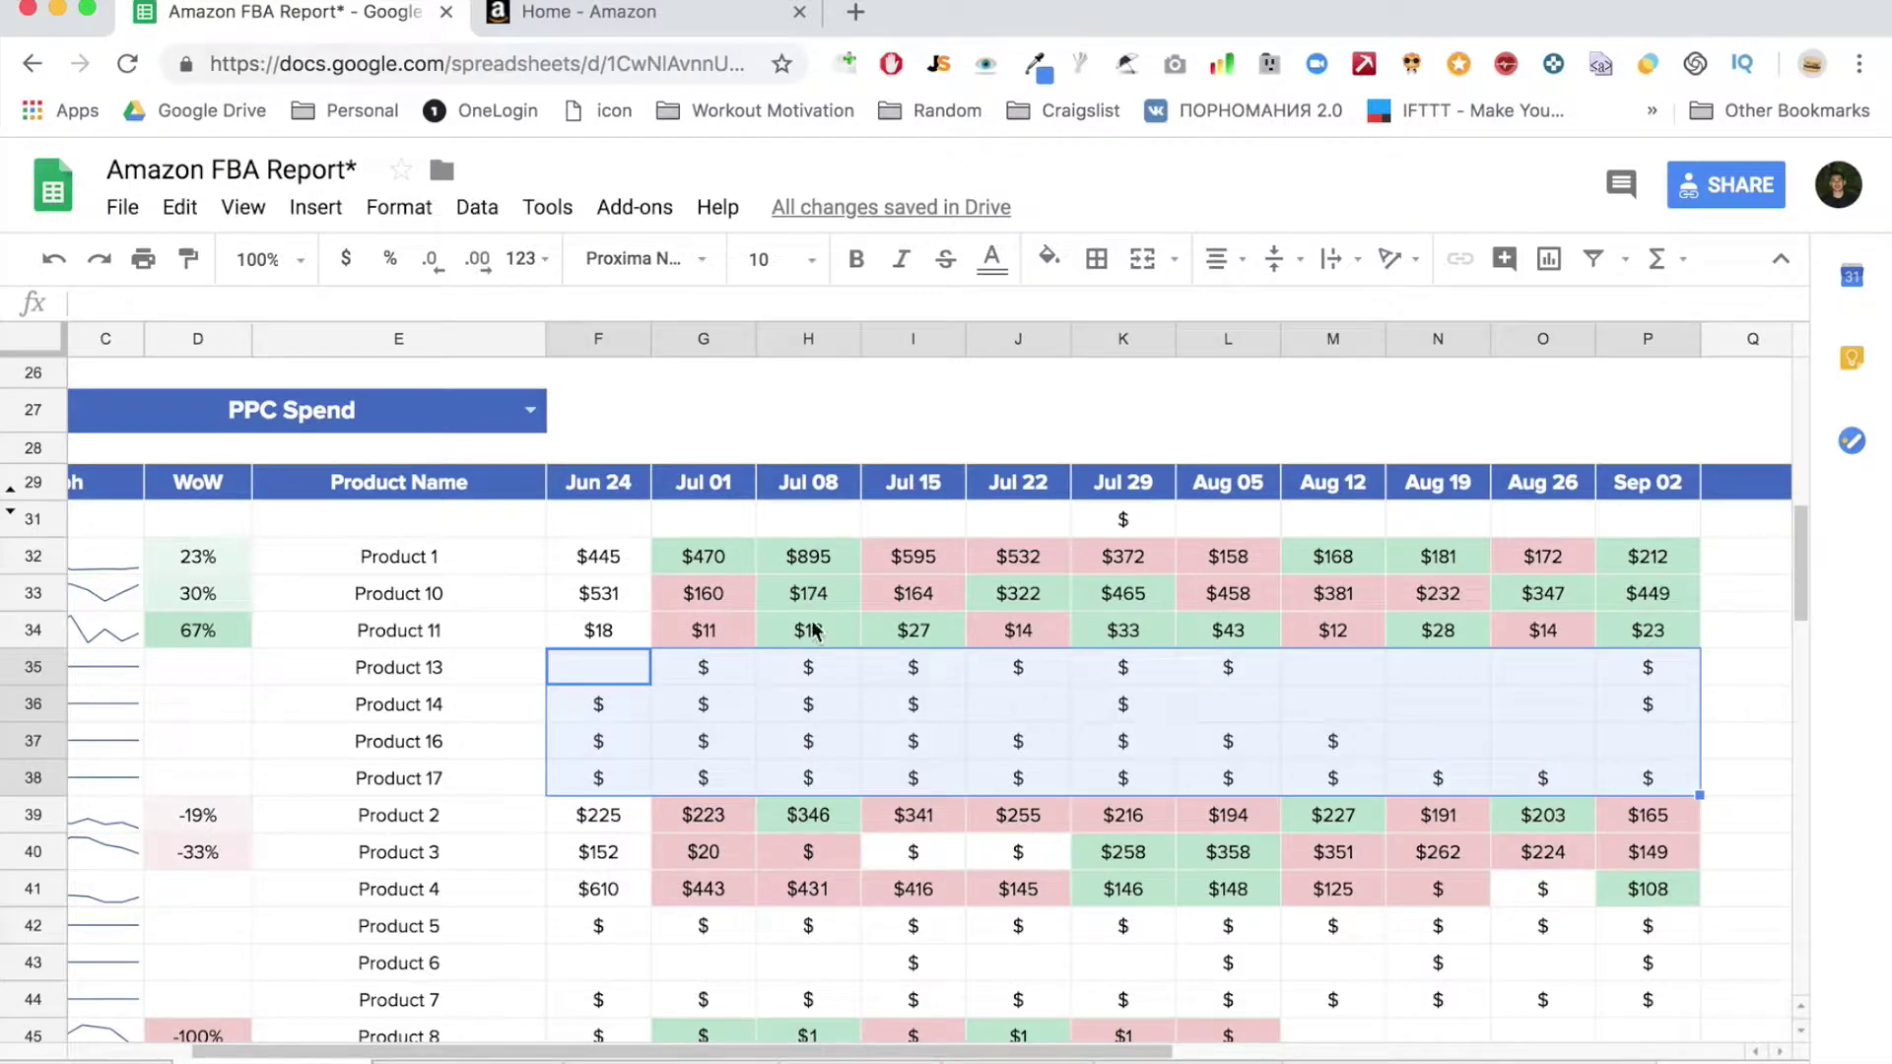
pyautogui.click(613, 599)
pyautogui.scroll(-5, 619, 844)
pyautogui.scroll(1, 640, 778)
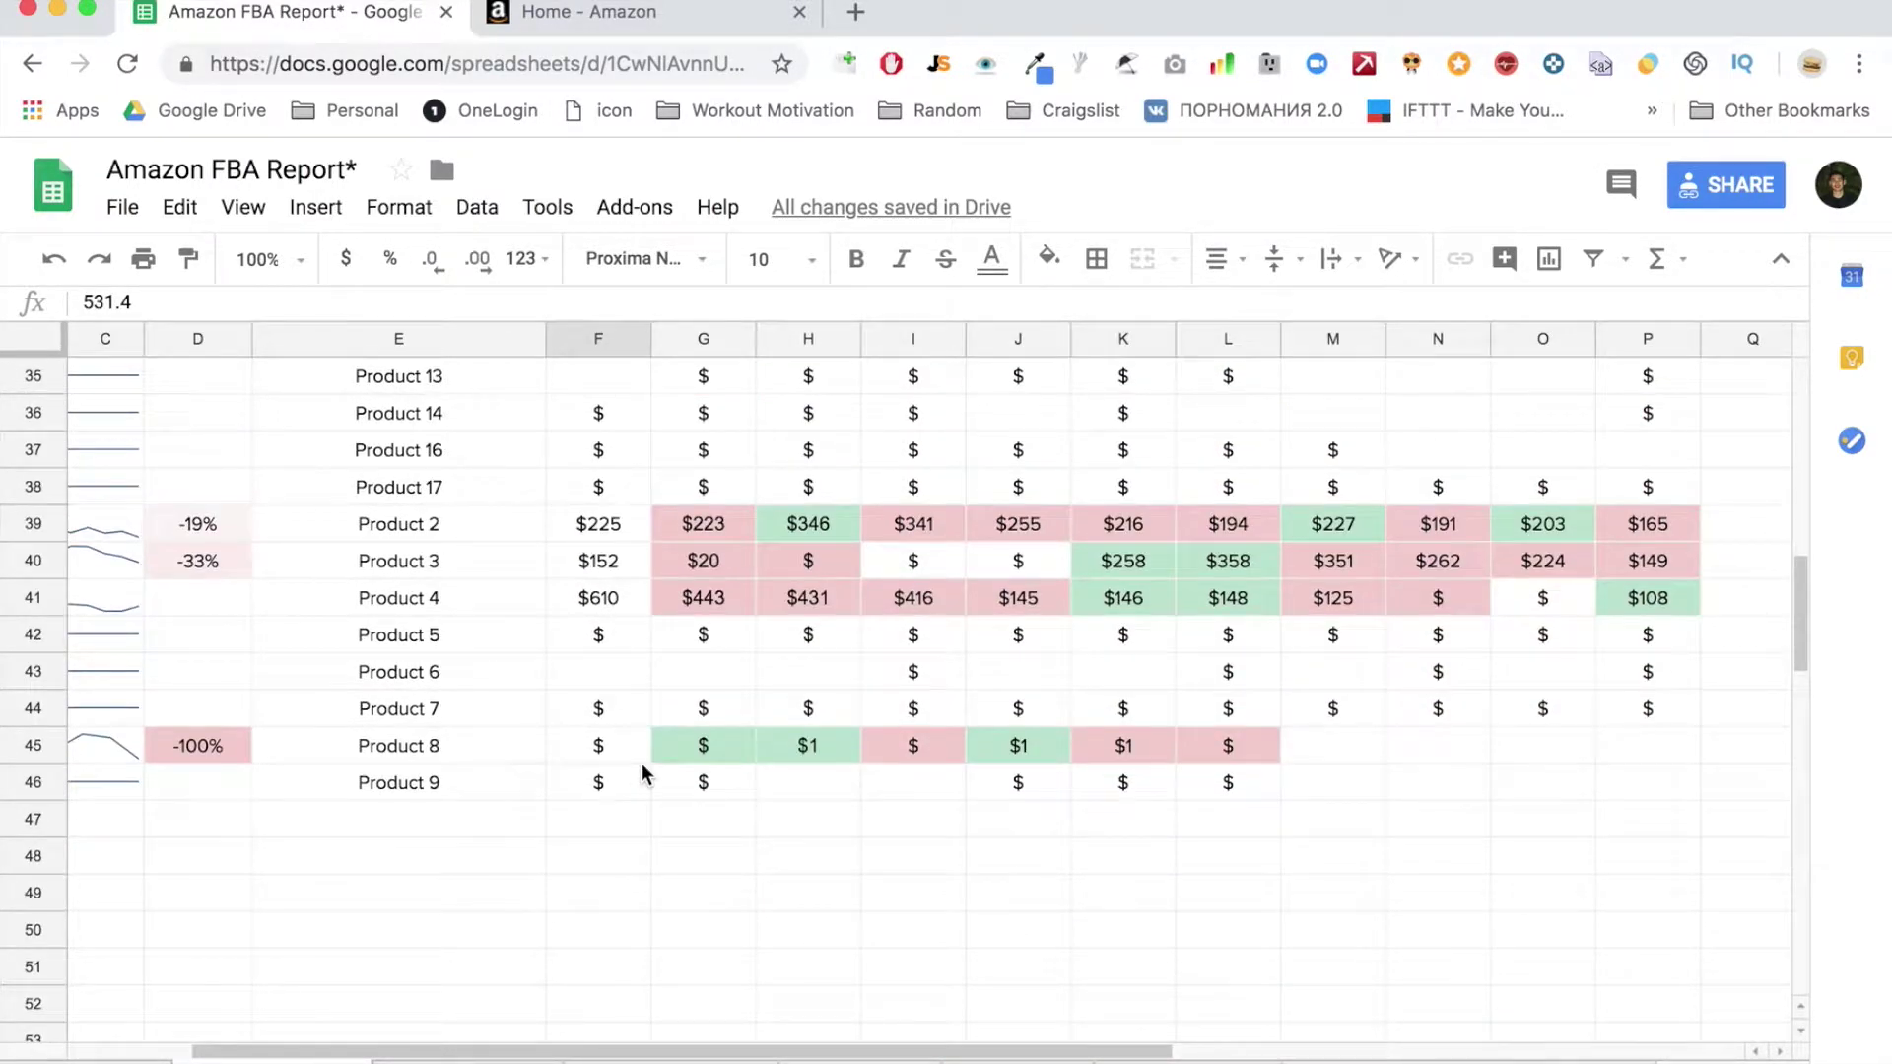
pyautogui.scroll(3, 606, 788)
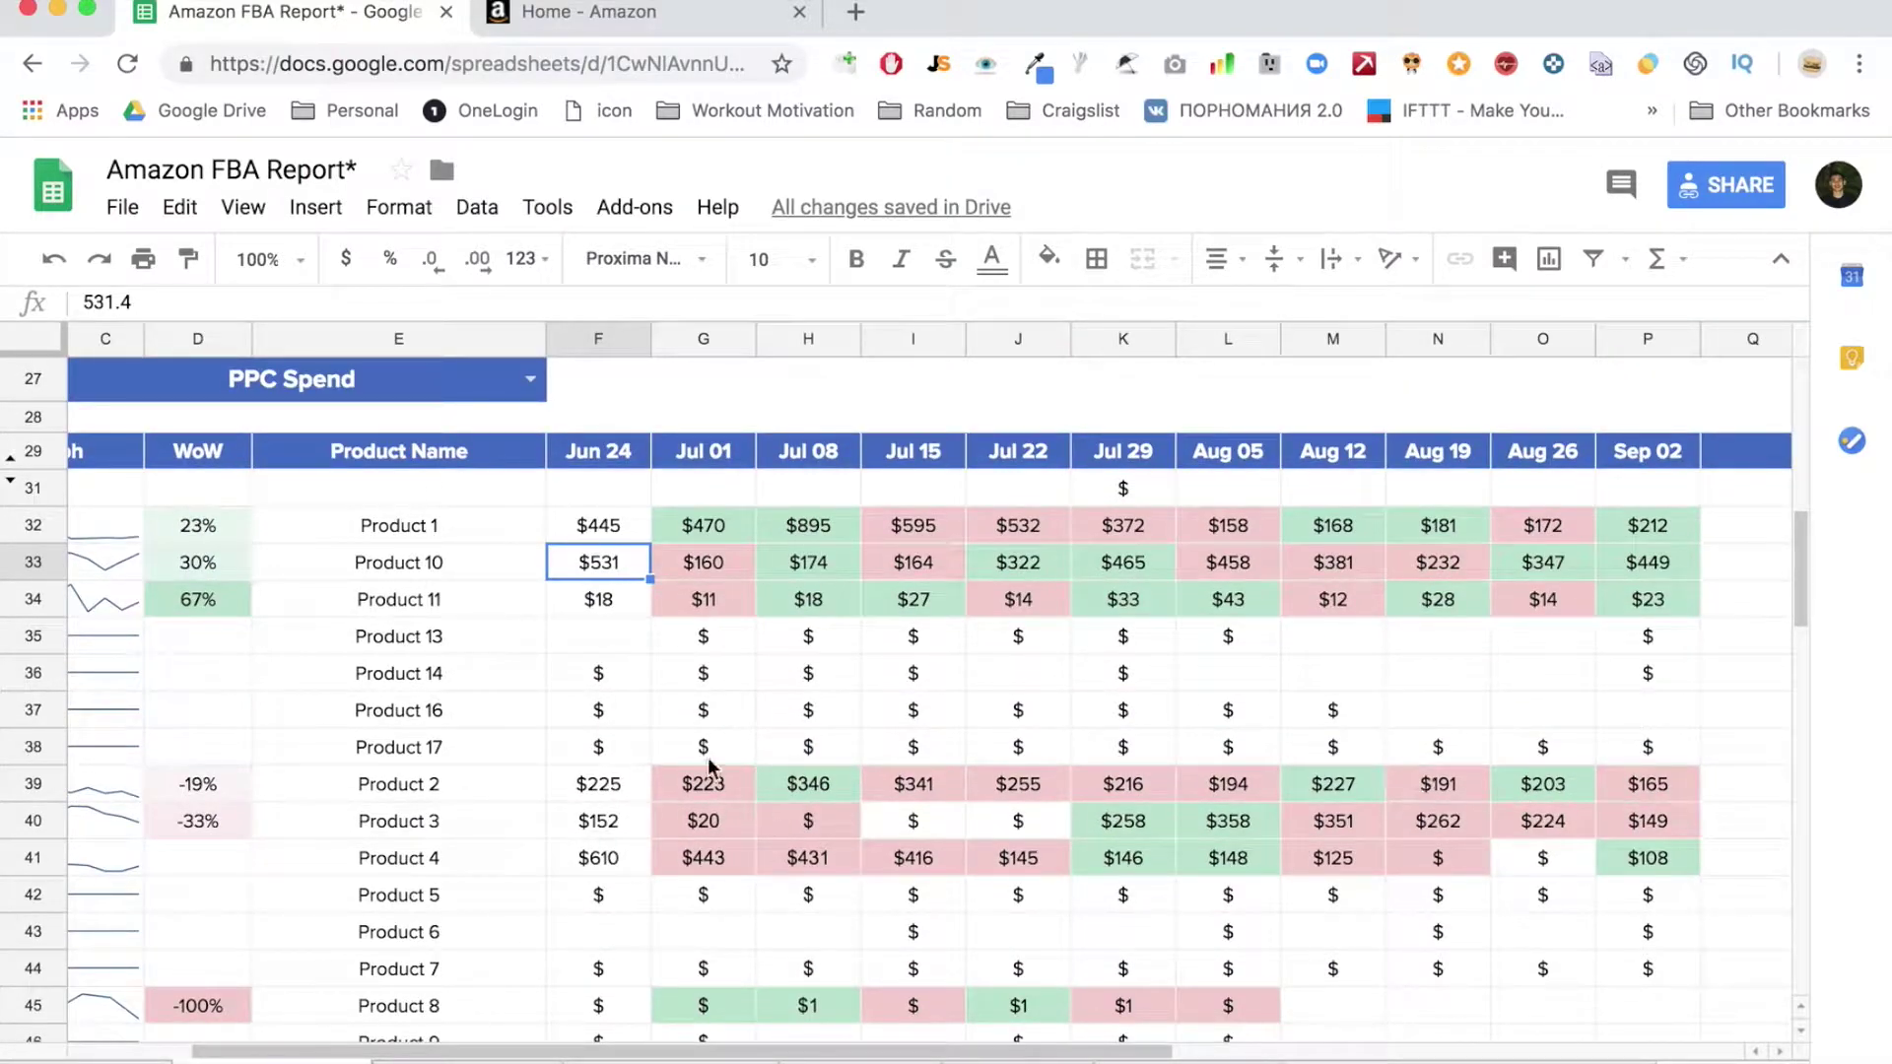
# Set the product table's selected KPI to Unit Session Percentage and bring its weekly values into view
pyautogui.scroll(2, 519, 455)
pyautogui.click(530, 533)
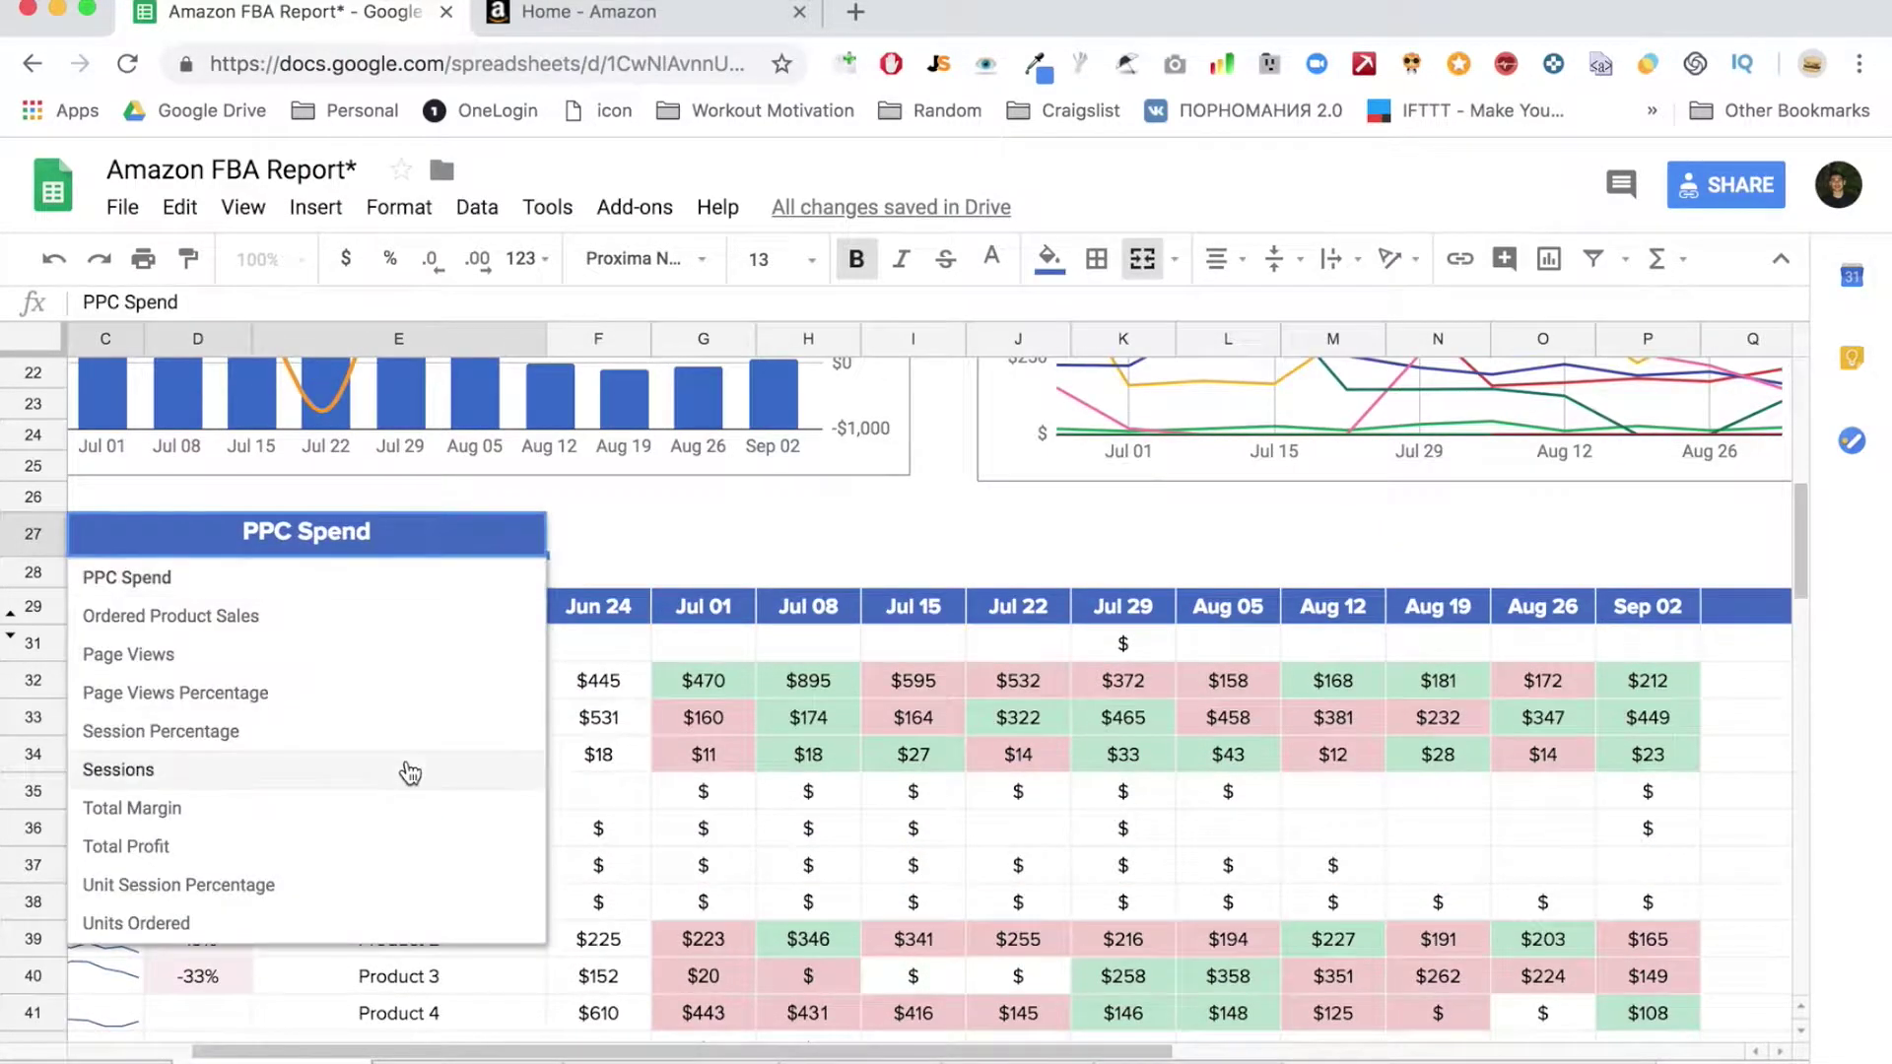
pyautogui.click(366, 887)
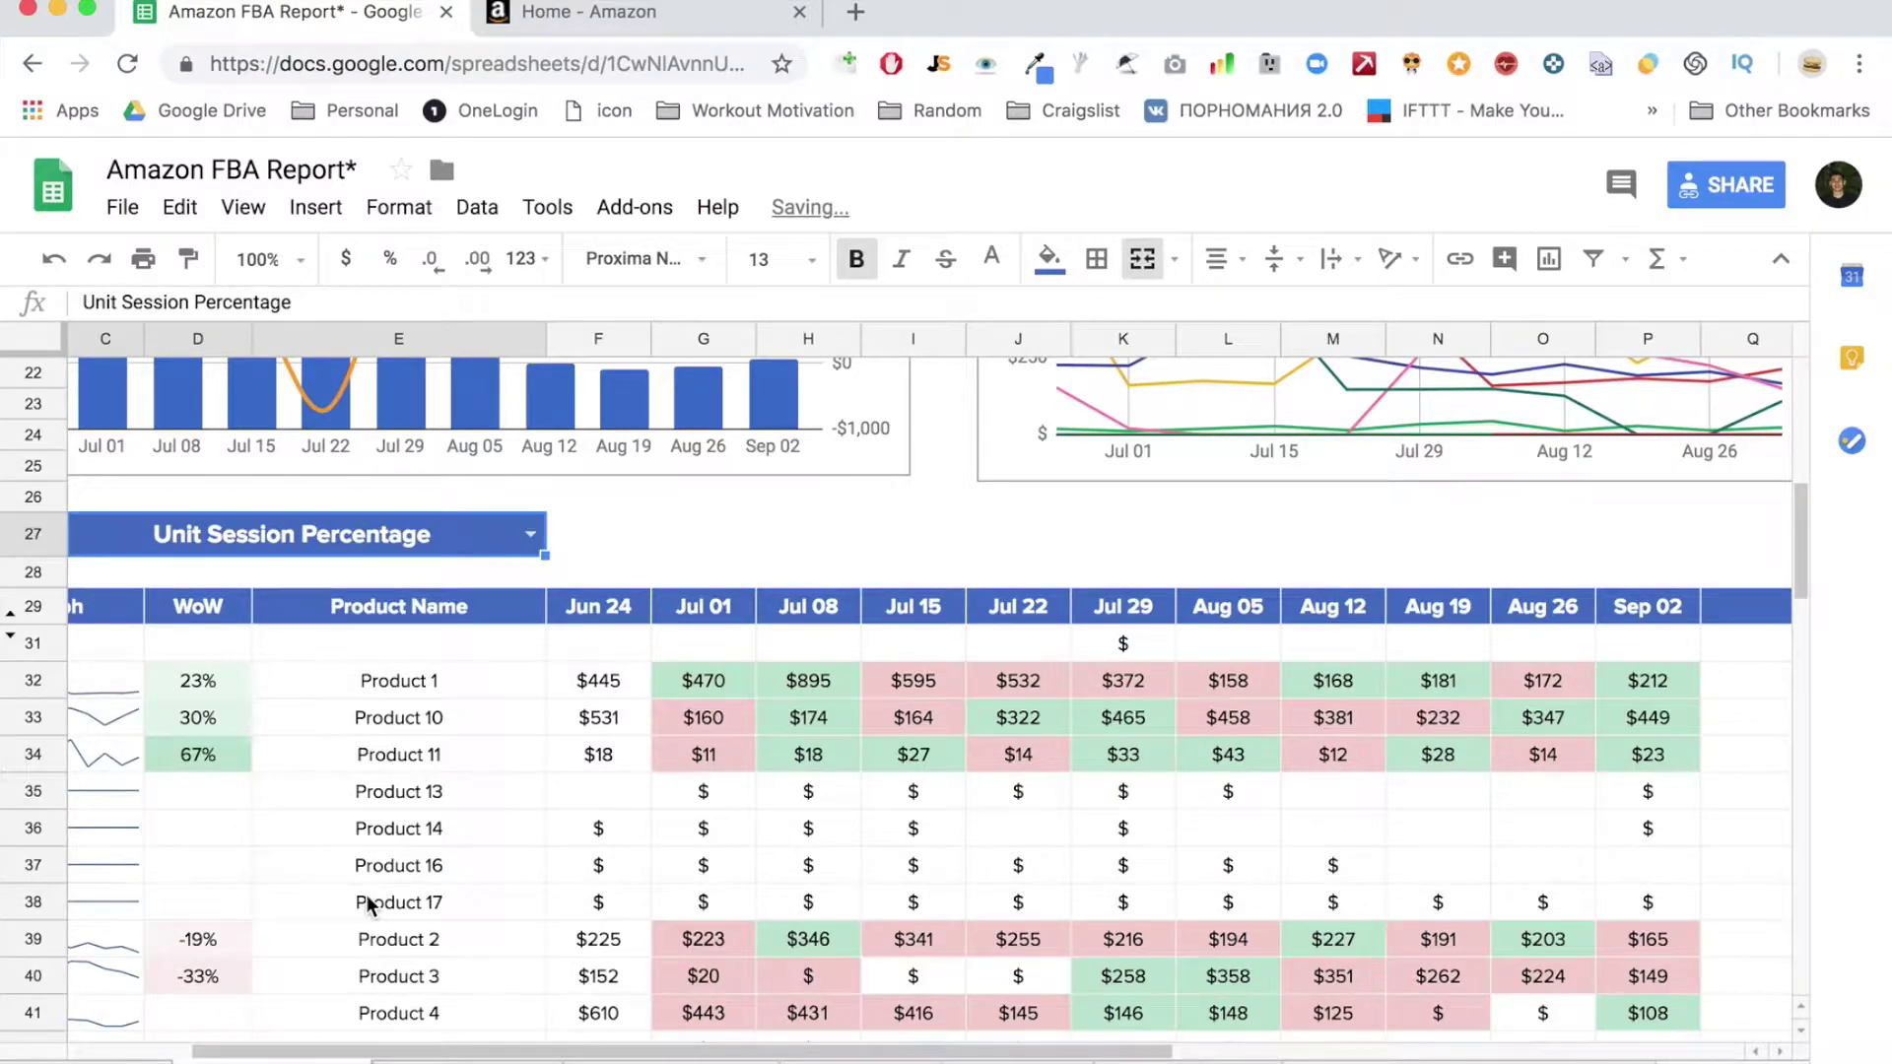
pyautogui.scroll(-2, 728, 823)
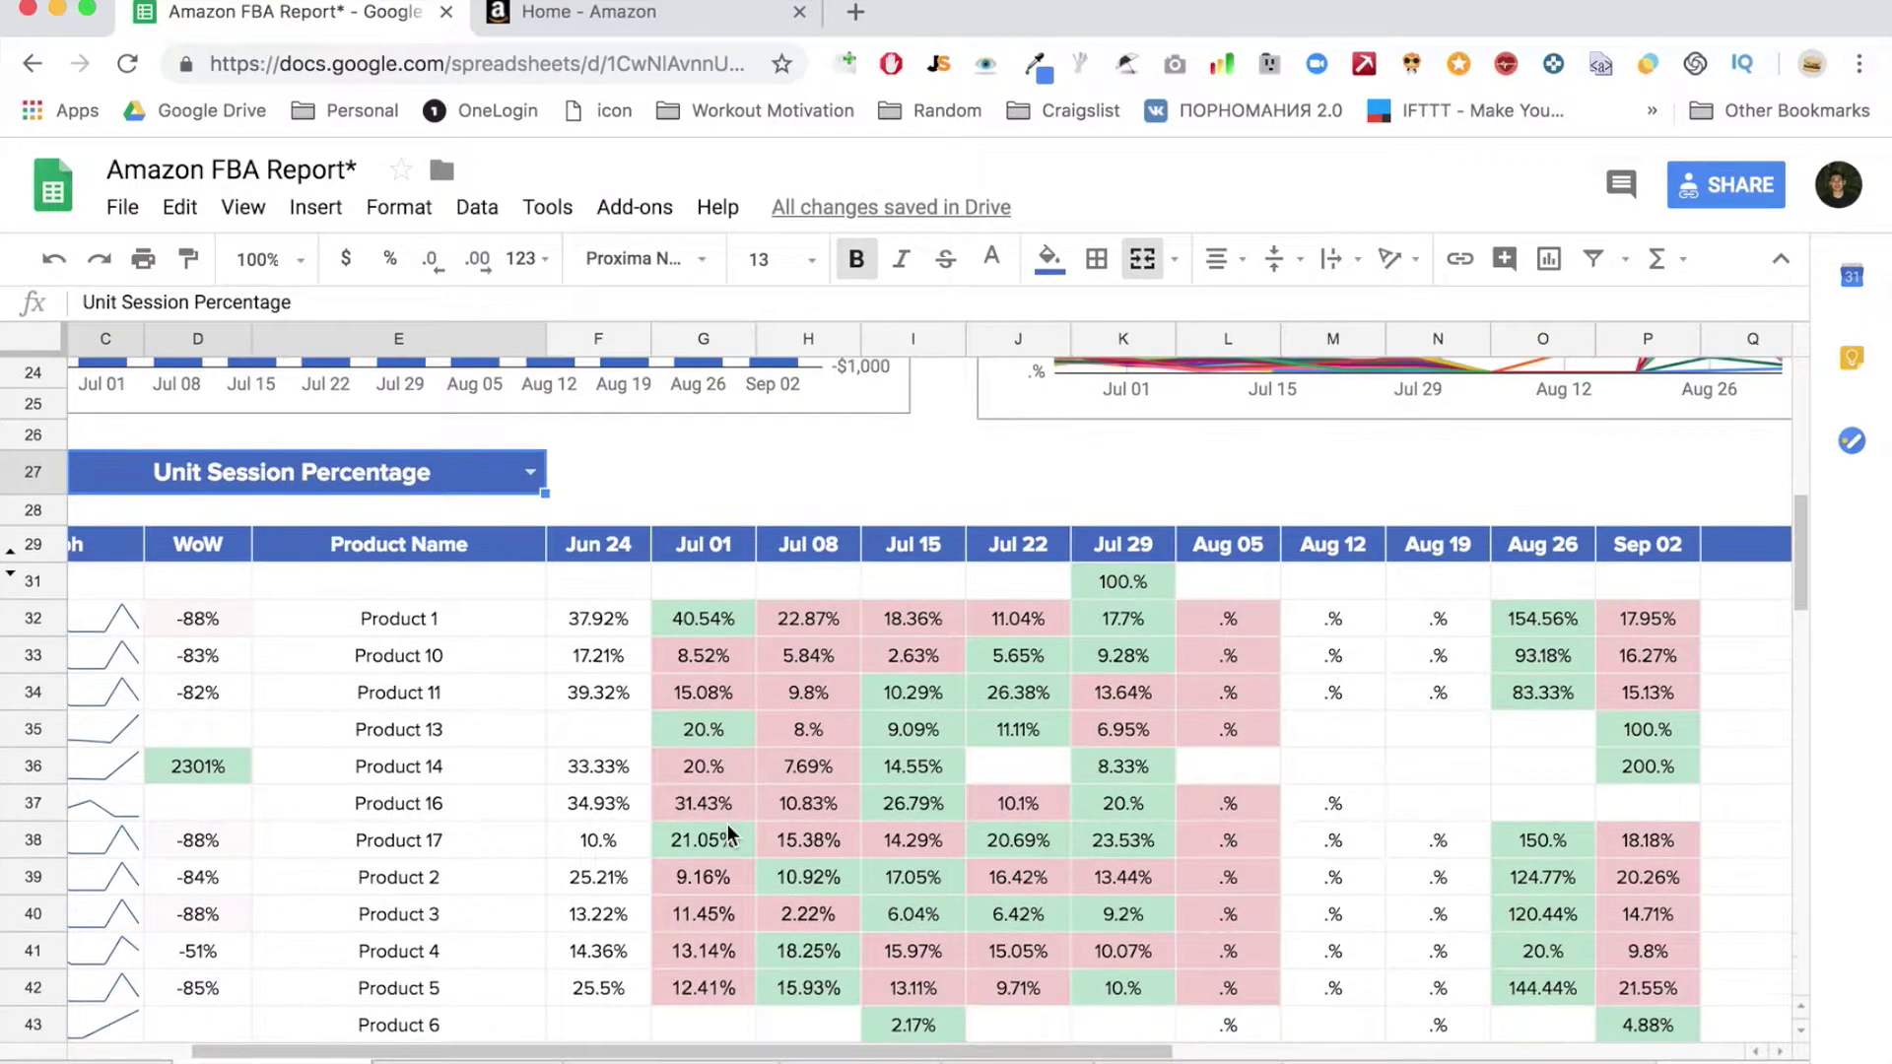
# Review the weekly Unit Session Percentage values down to Product 9 and the matching per-product line chart
pyautogui.scroll(-3, 727, 824)
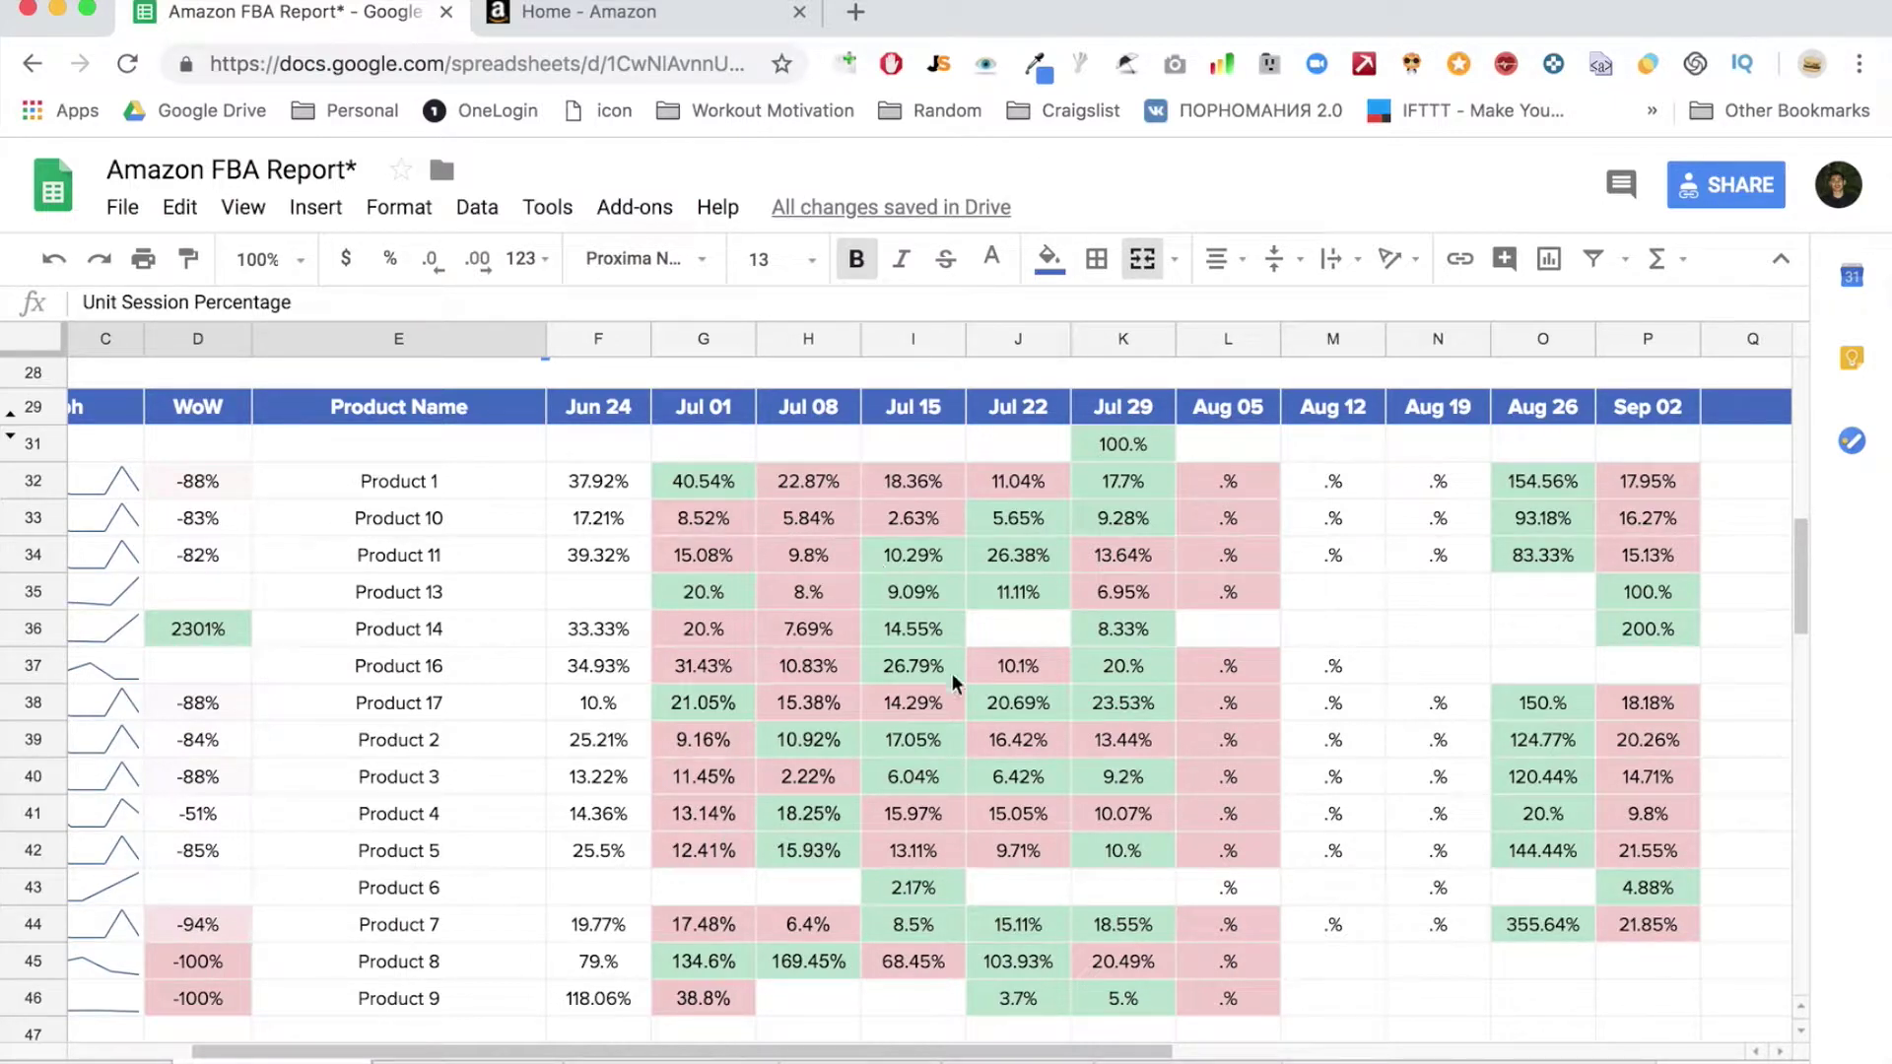
pyautogui.scroll(5, 810, 583)
pyautogui.hscroll(-1, 810, 584)
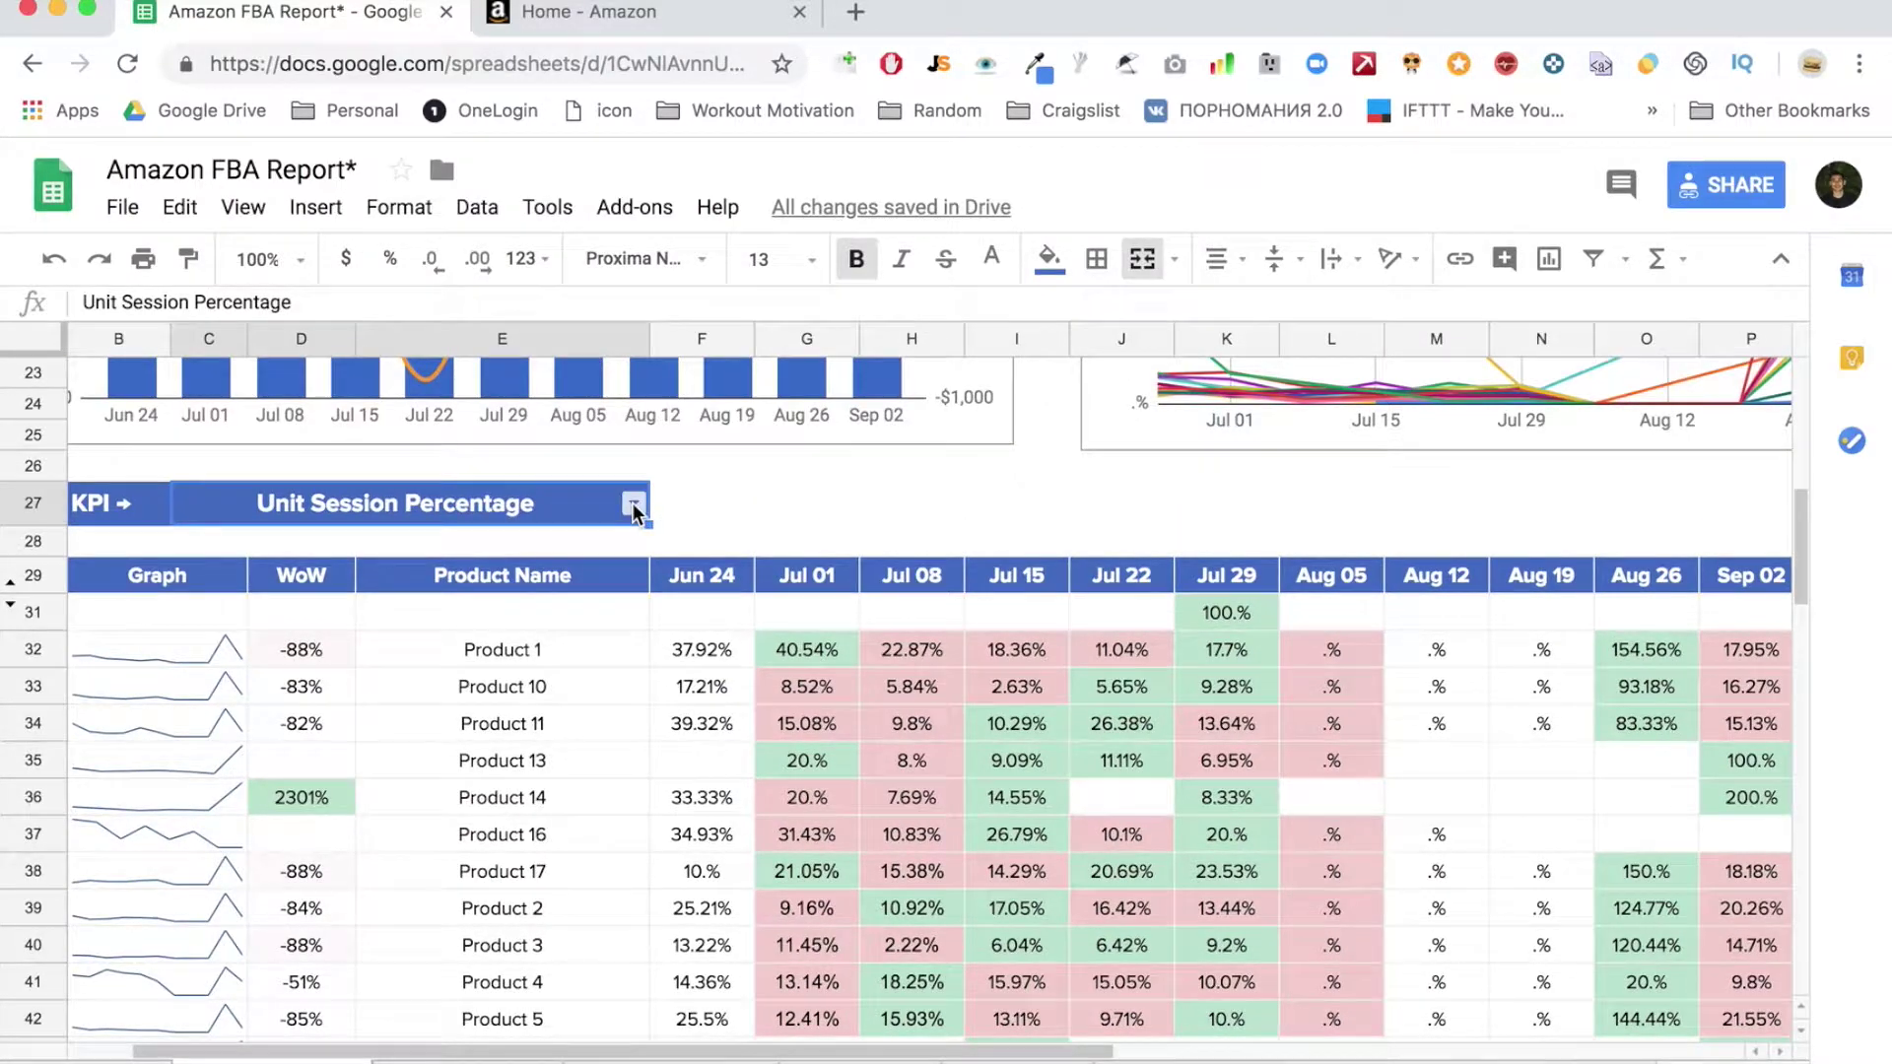
pyautogui.scroll(5, 633, 508)
pyautogui.hscroll(2, 632, 508)
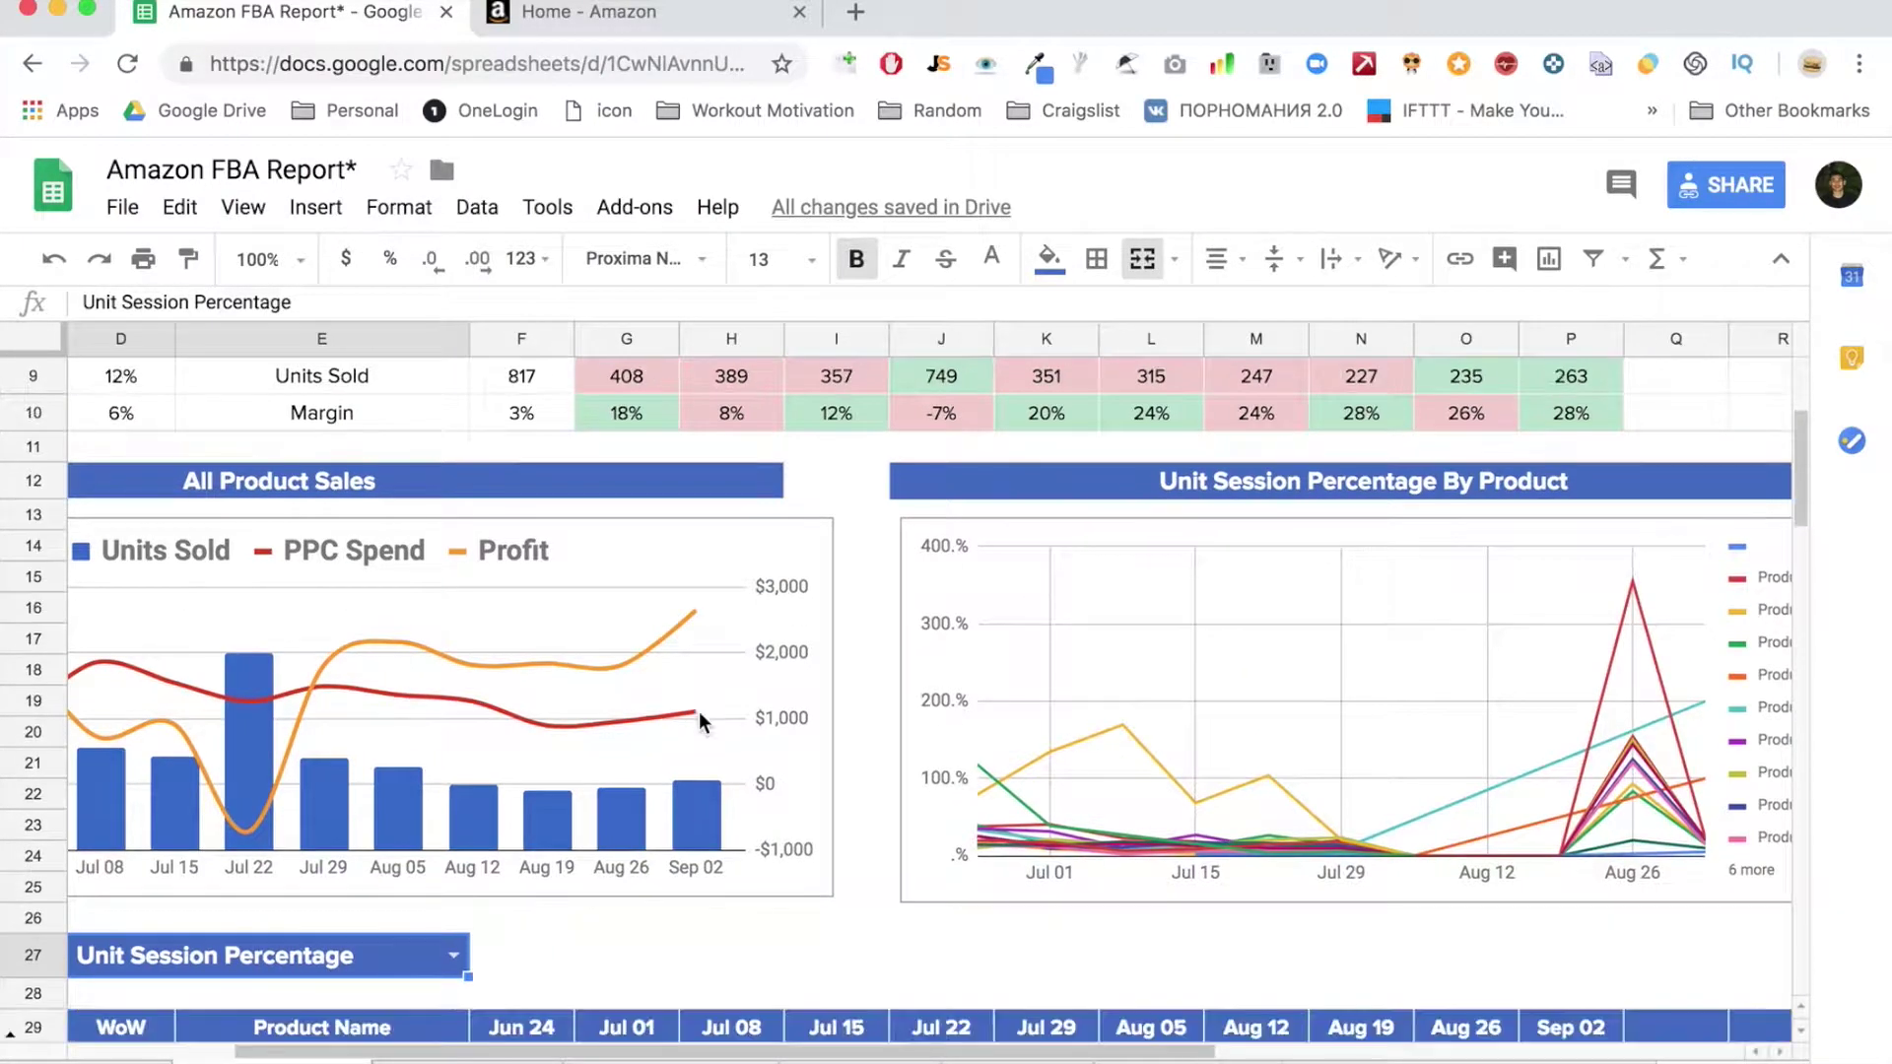
# Switch the product table's selected KPI to Total Margin and bring the whole Total Margin By Product chart into view
pyautogui.click(455, 957)
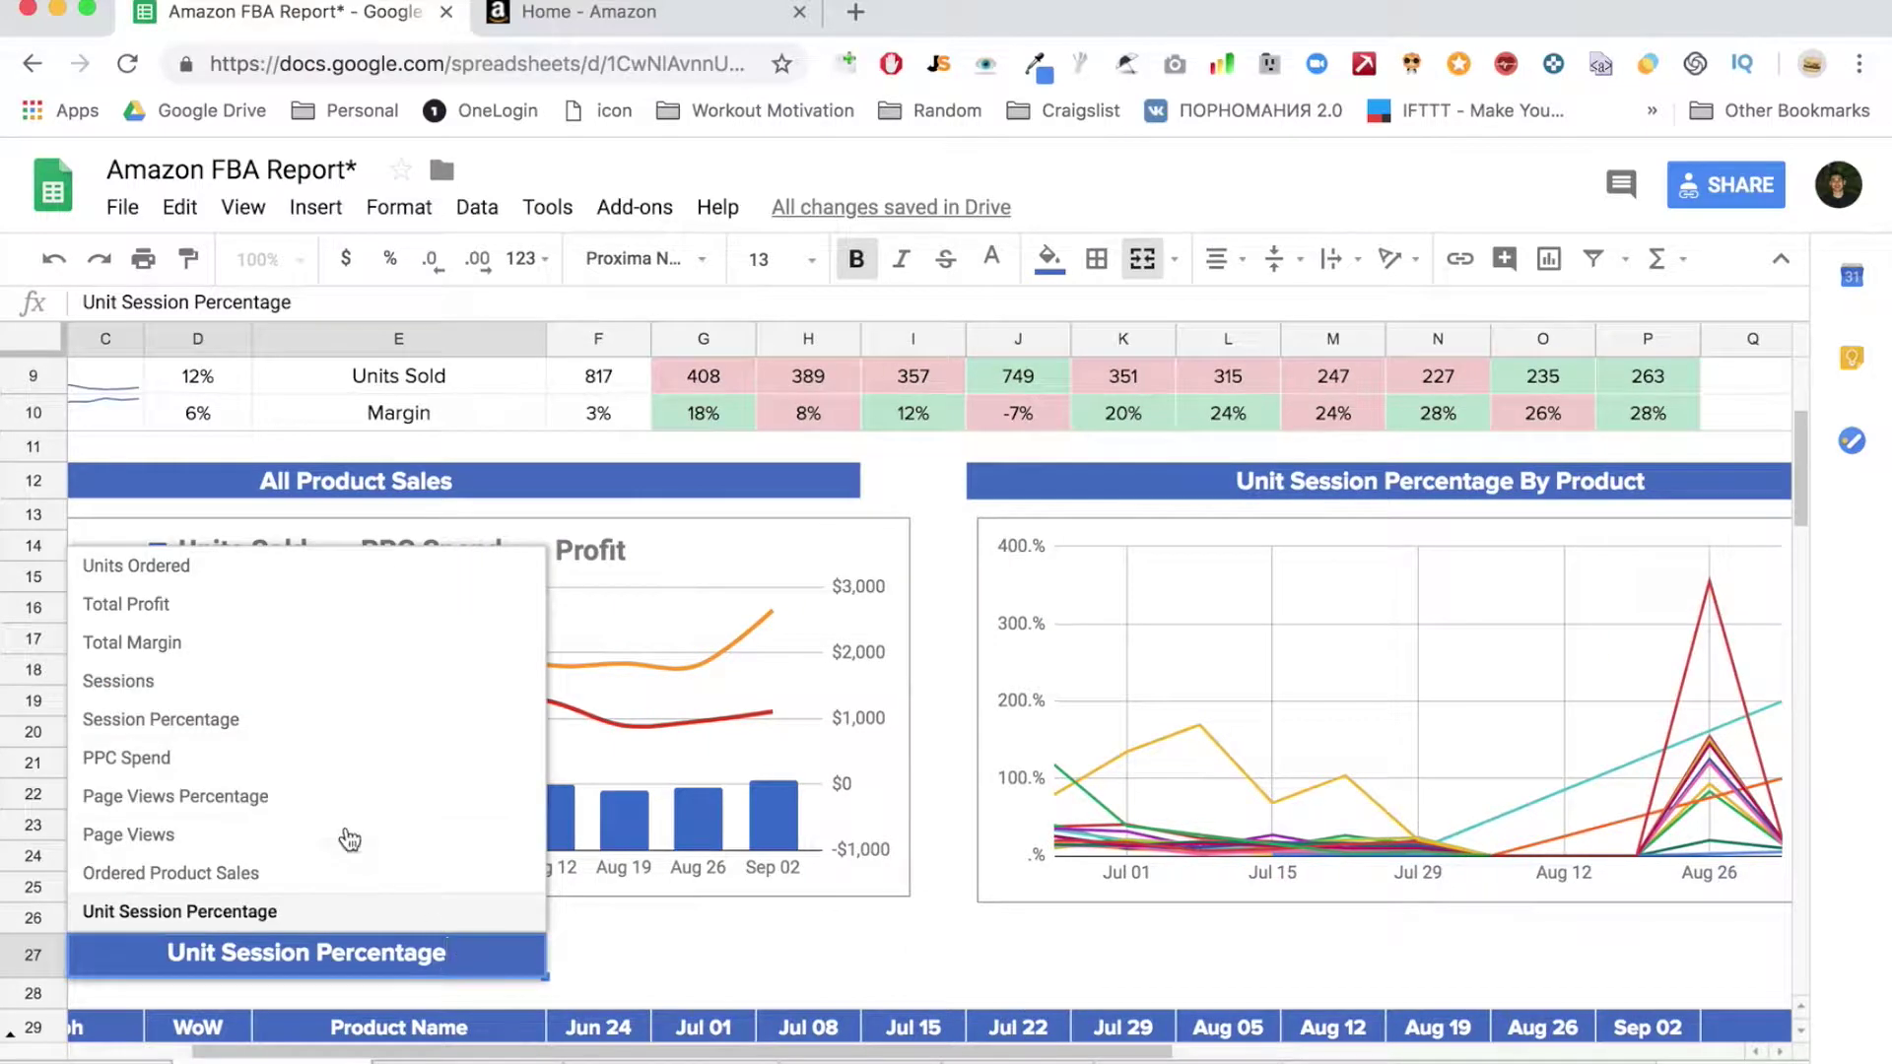
pyautogui.click(301, 652)
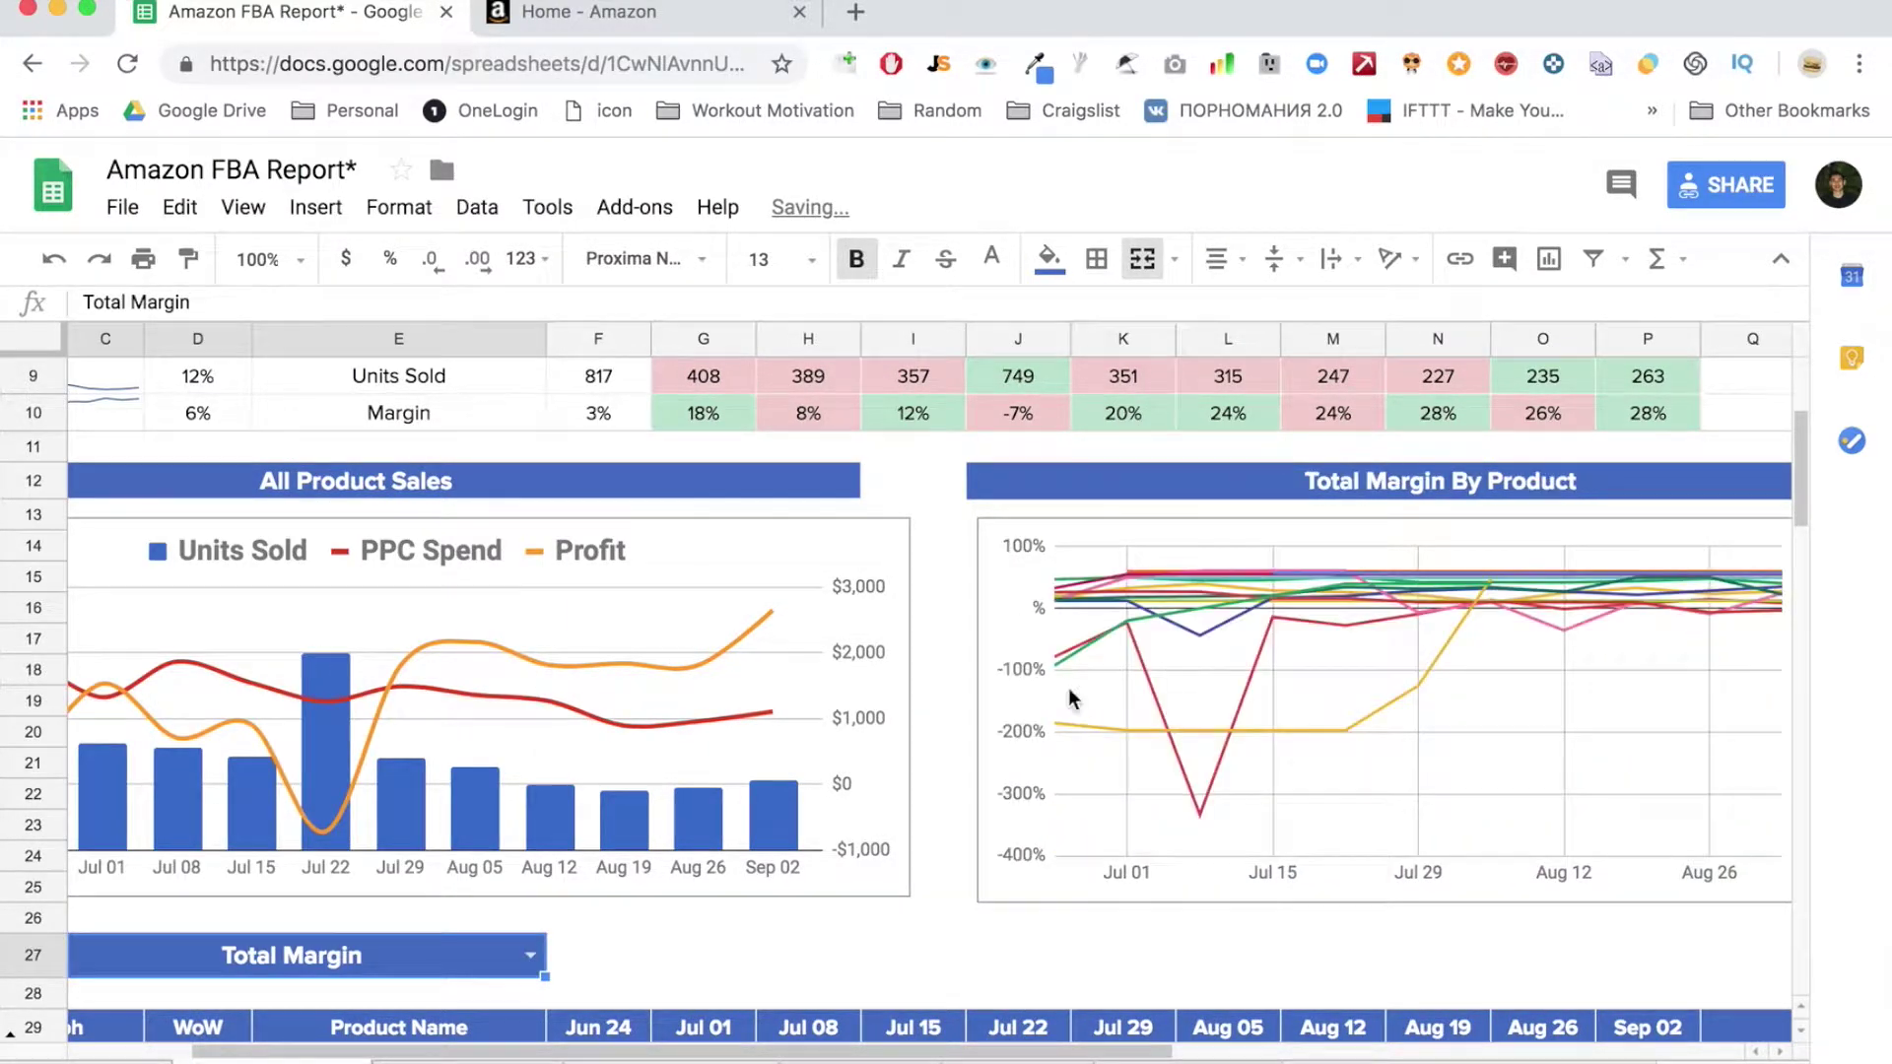
pyautogui.hscroll(2, 1073, 689)
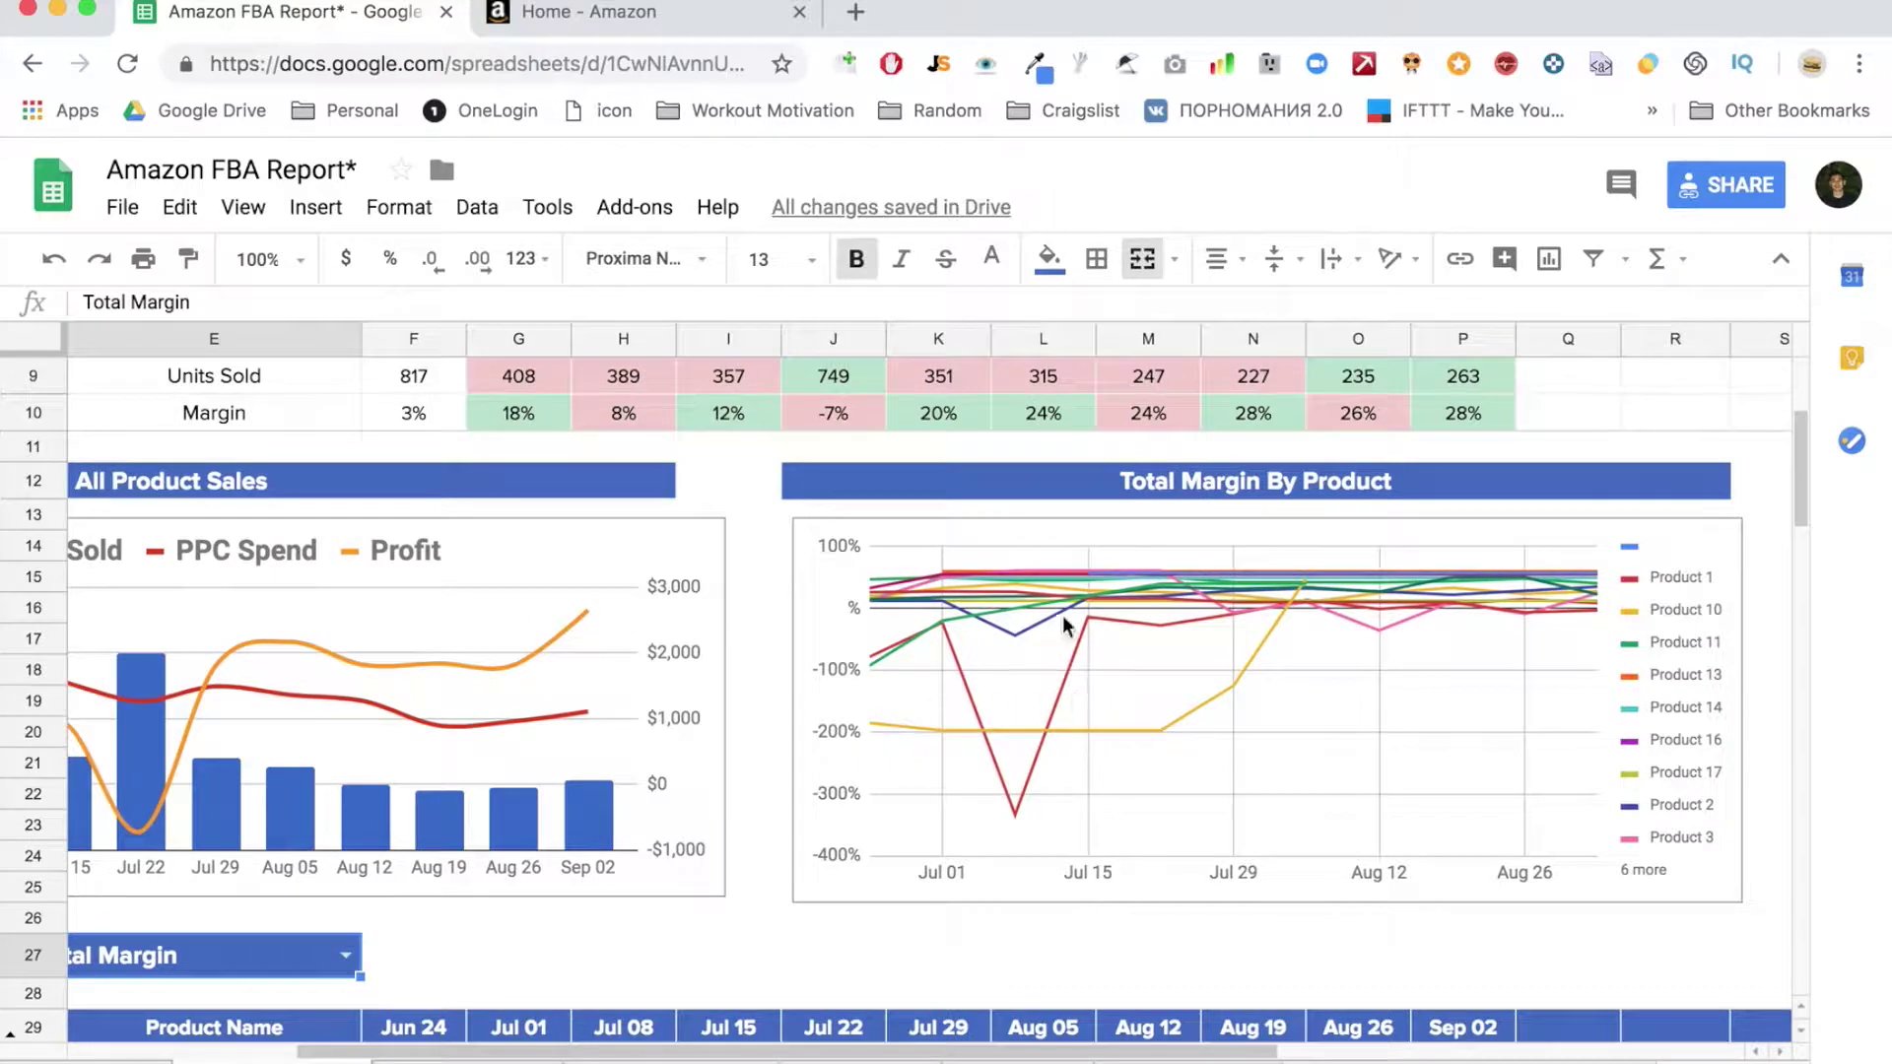
# Set the product table's selected KPI to Total Profit and look over the Total Profit By Product chart
pyautogui.click(346, 955)
pyautogui.click(305, 645)
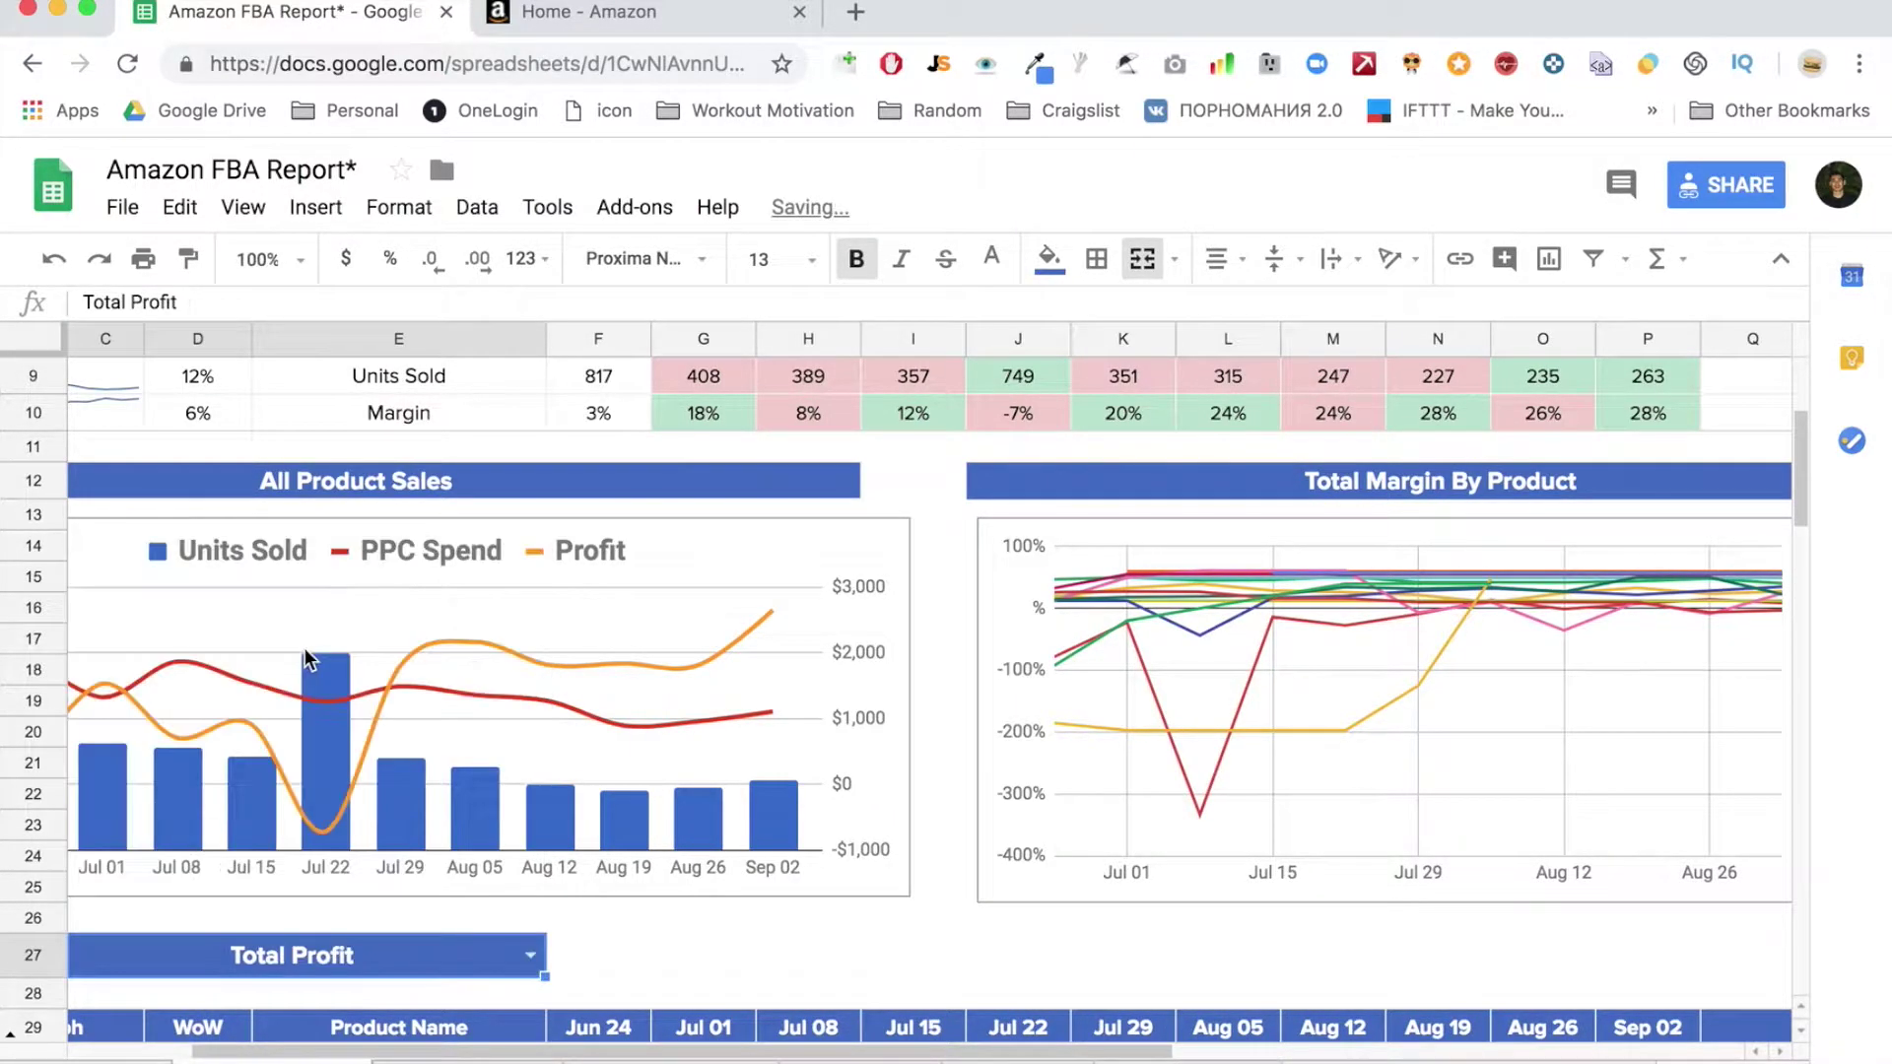
pyautogui.hscroll(6, 837, 818)
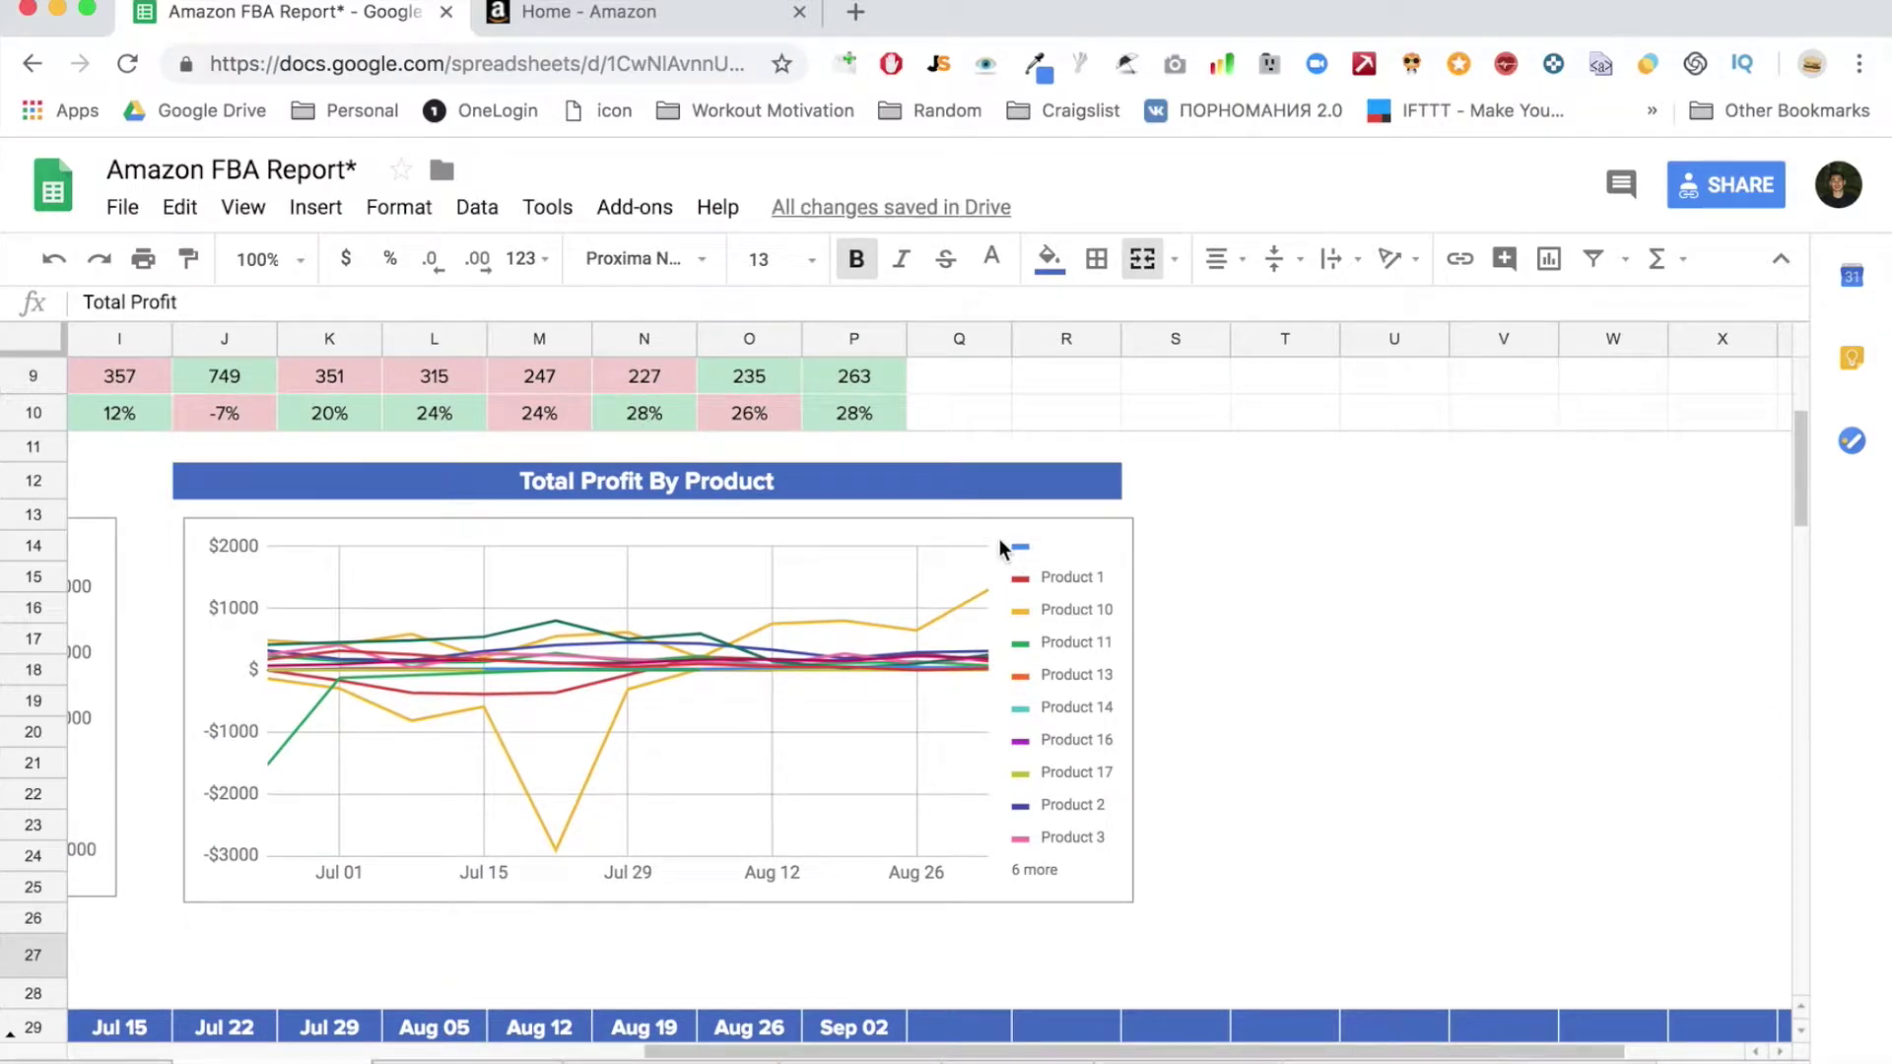
pyautogui.hscroll(-3, 569, 835)
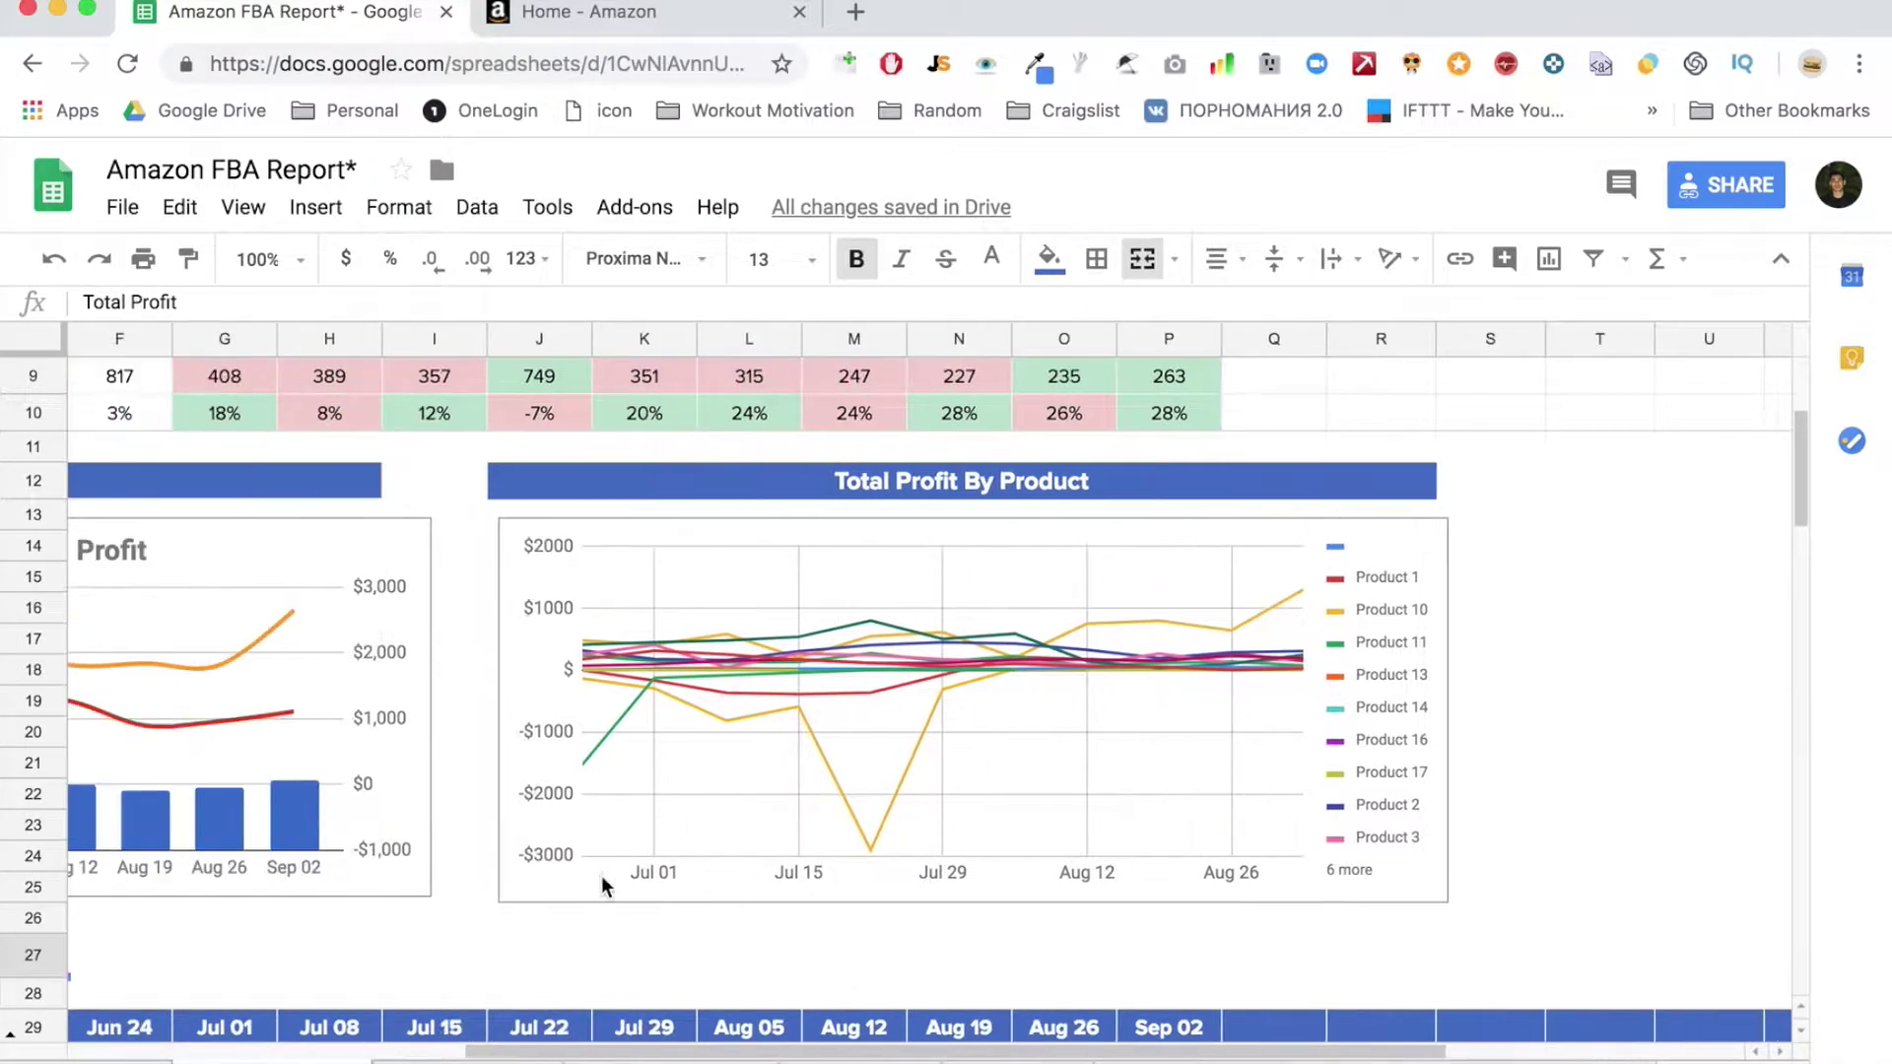
pyautogui.scroll(-2, 438, 985)
pyautogui.hscroll(-4, 459, 955)
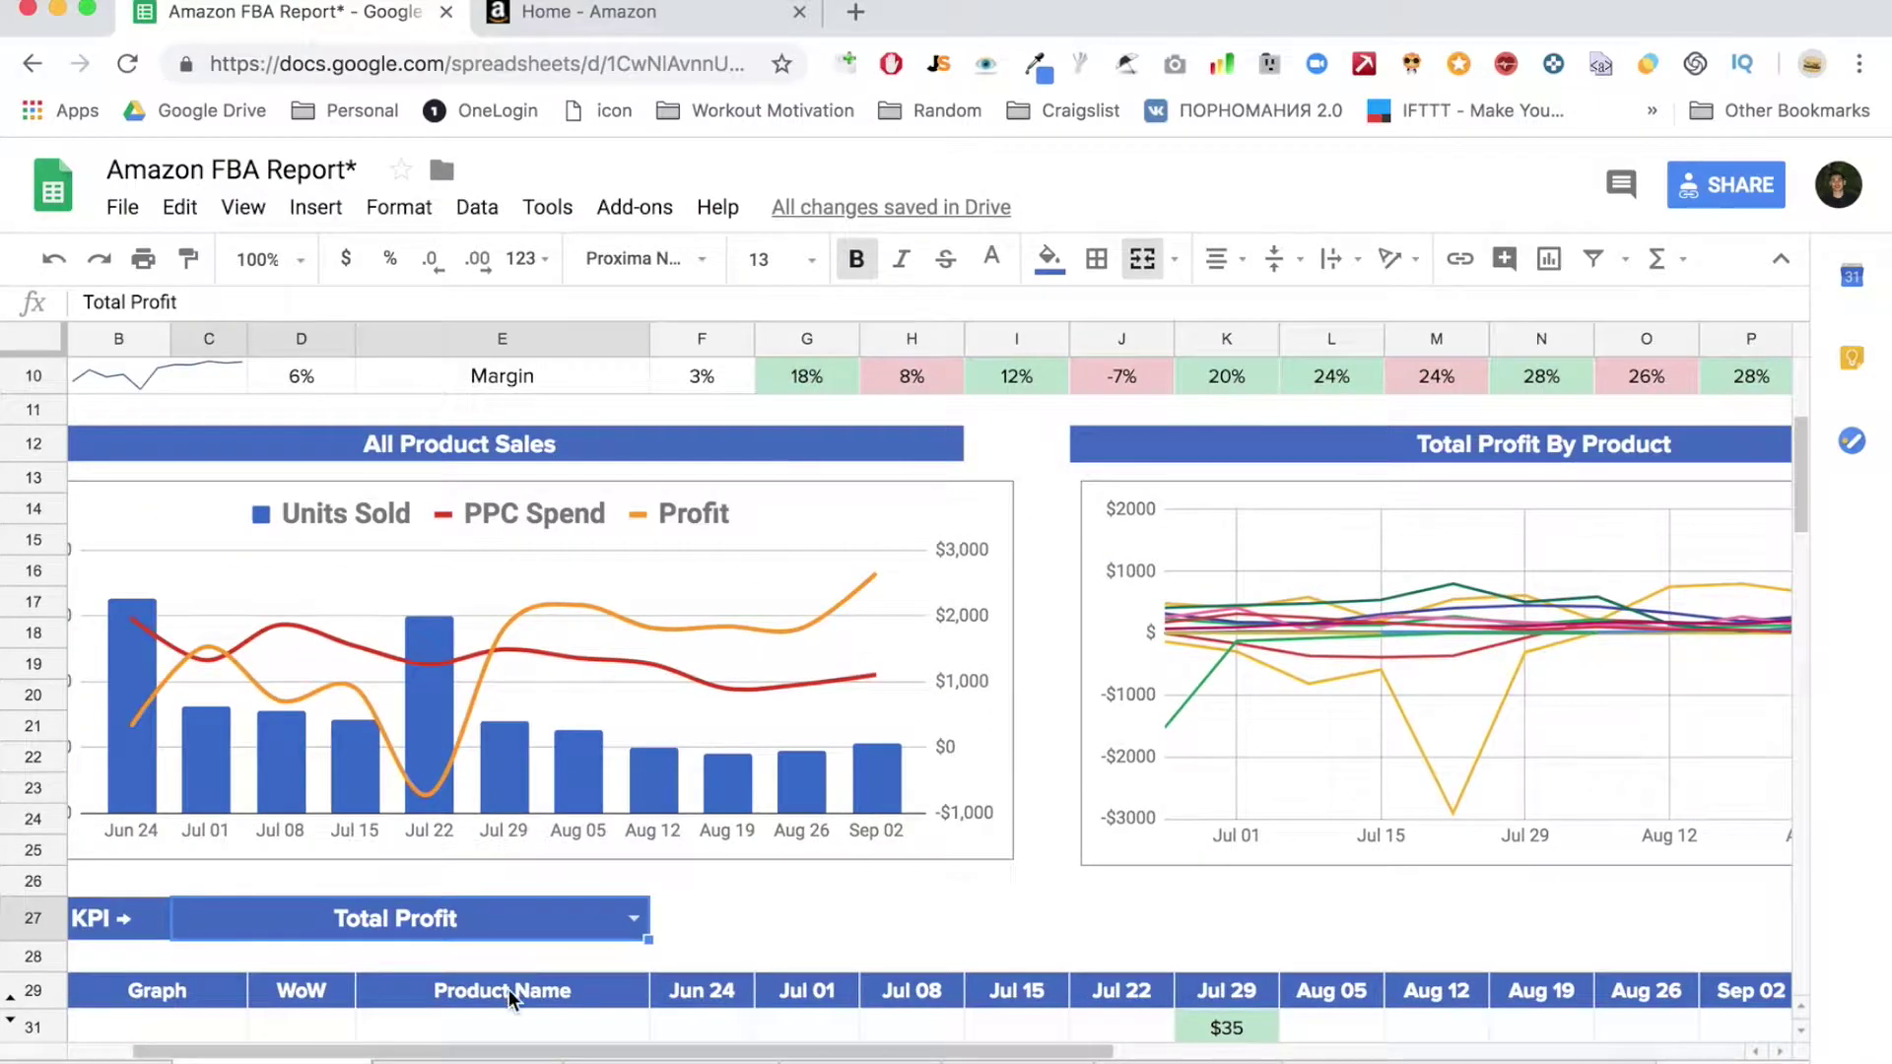
# Create a filter on the product table's header row 29
pyautogui.click(508, 989)
pyautogui.hotkey('shift', 'space')
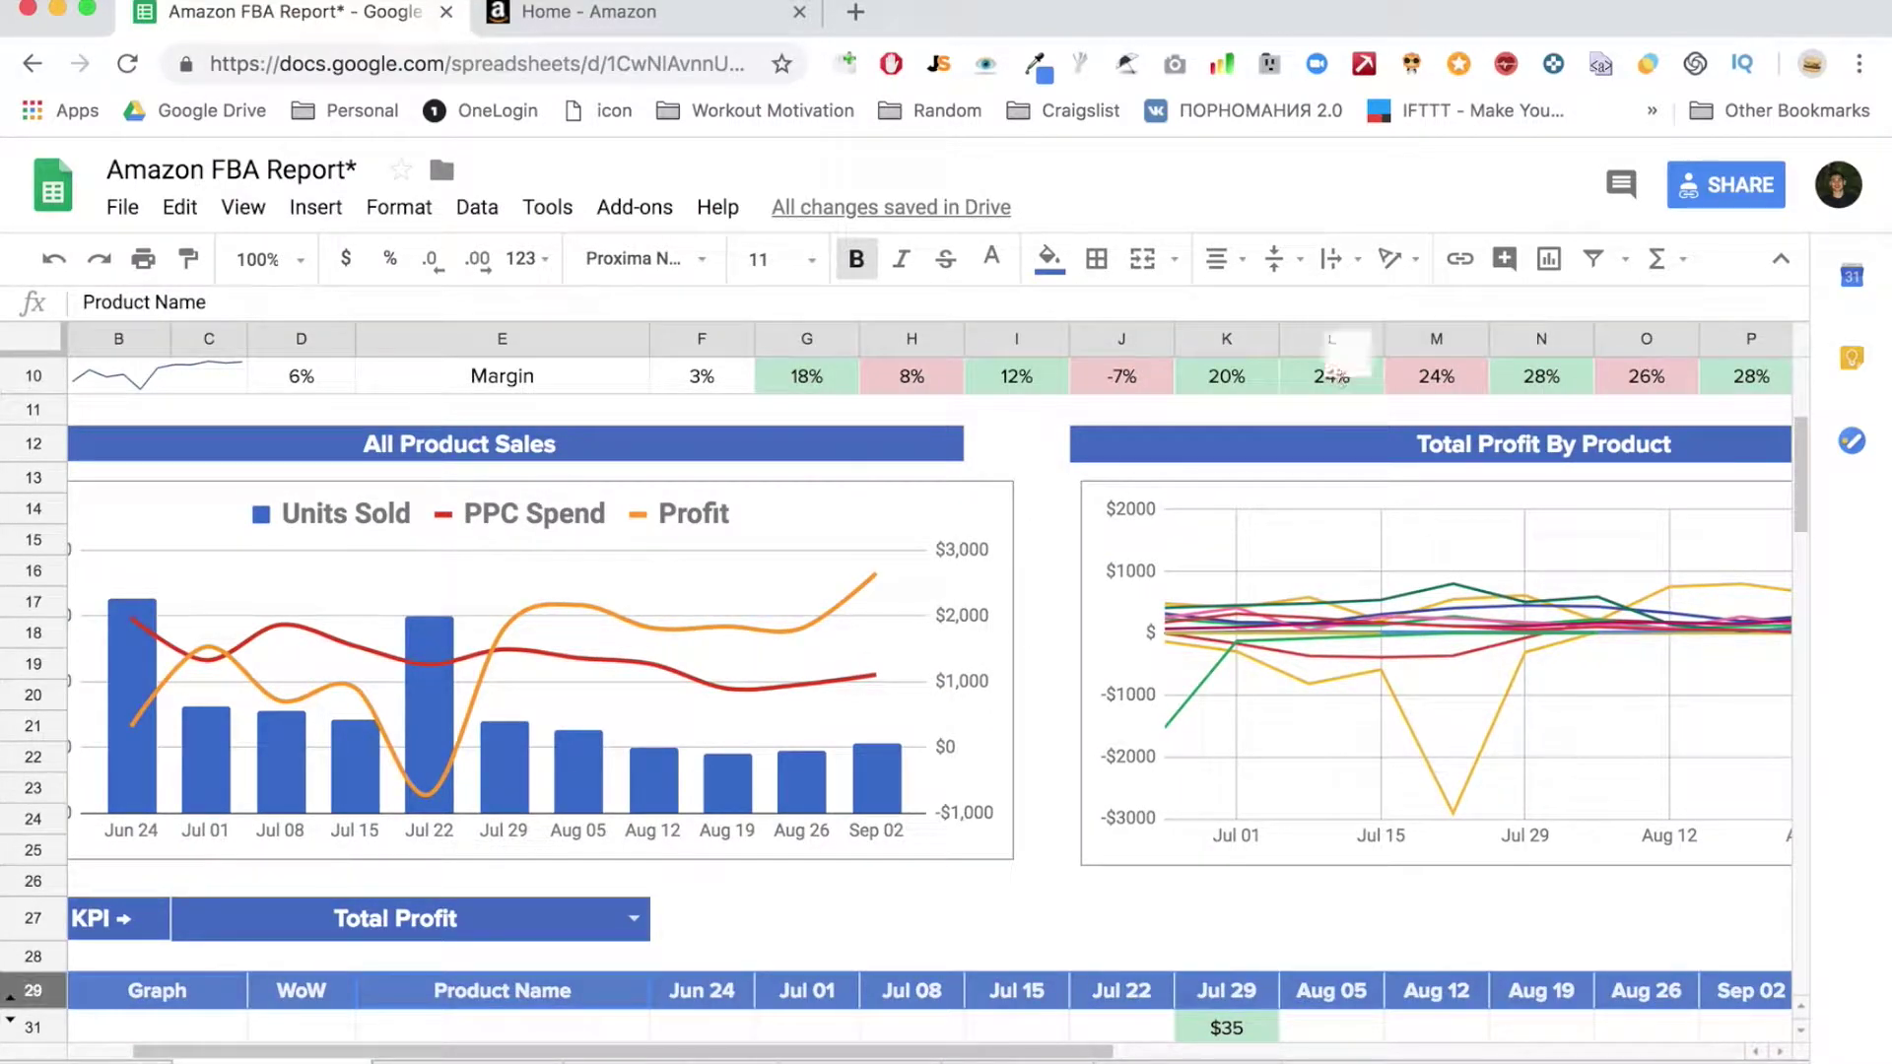
pyautogui.click(1595, 259)
pyautogui.scroll(-3, 1005, 778)
pyautogui.click(548, 943)
# Filter the Product Name column to show only Product 1, Product 10 and Product 11
pyautogui.click(633, 823)
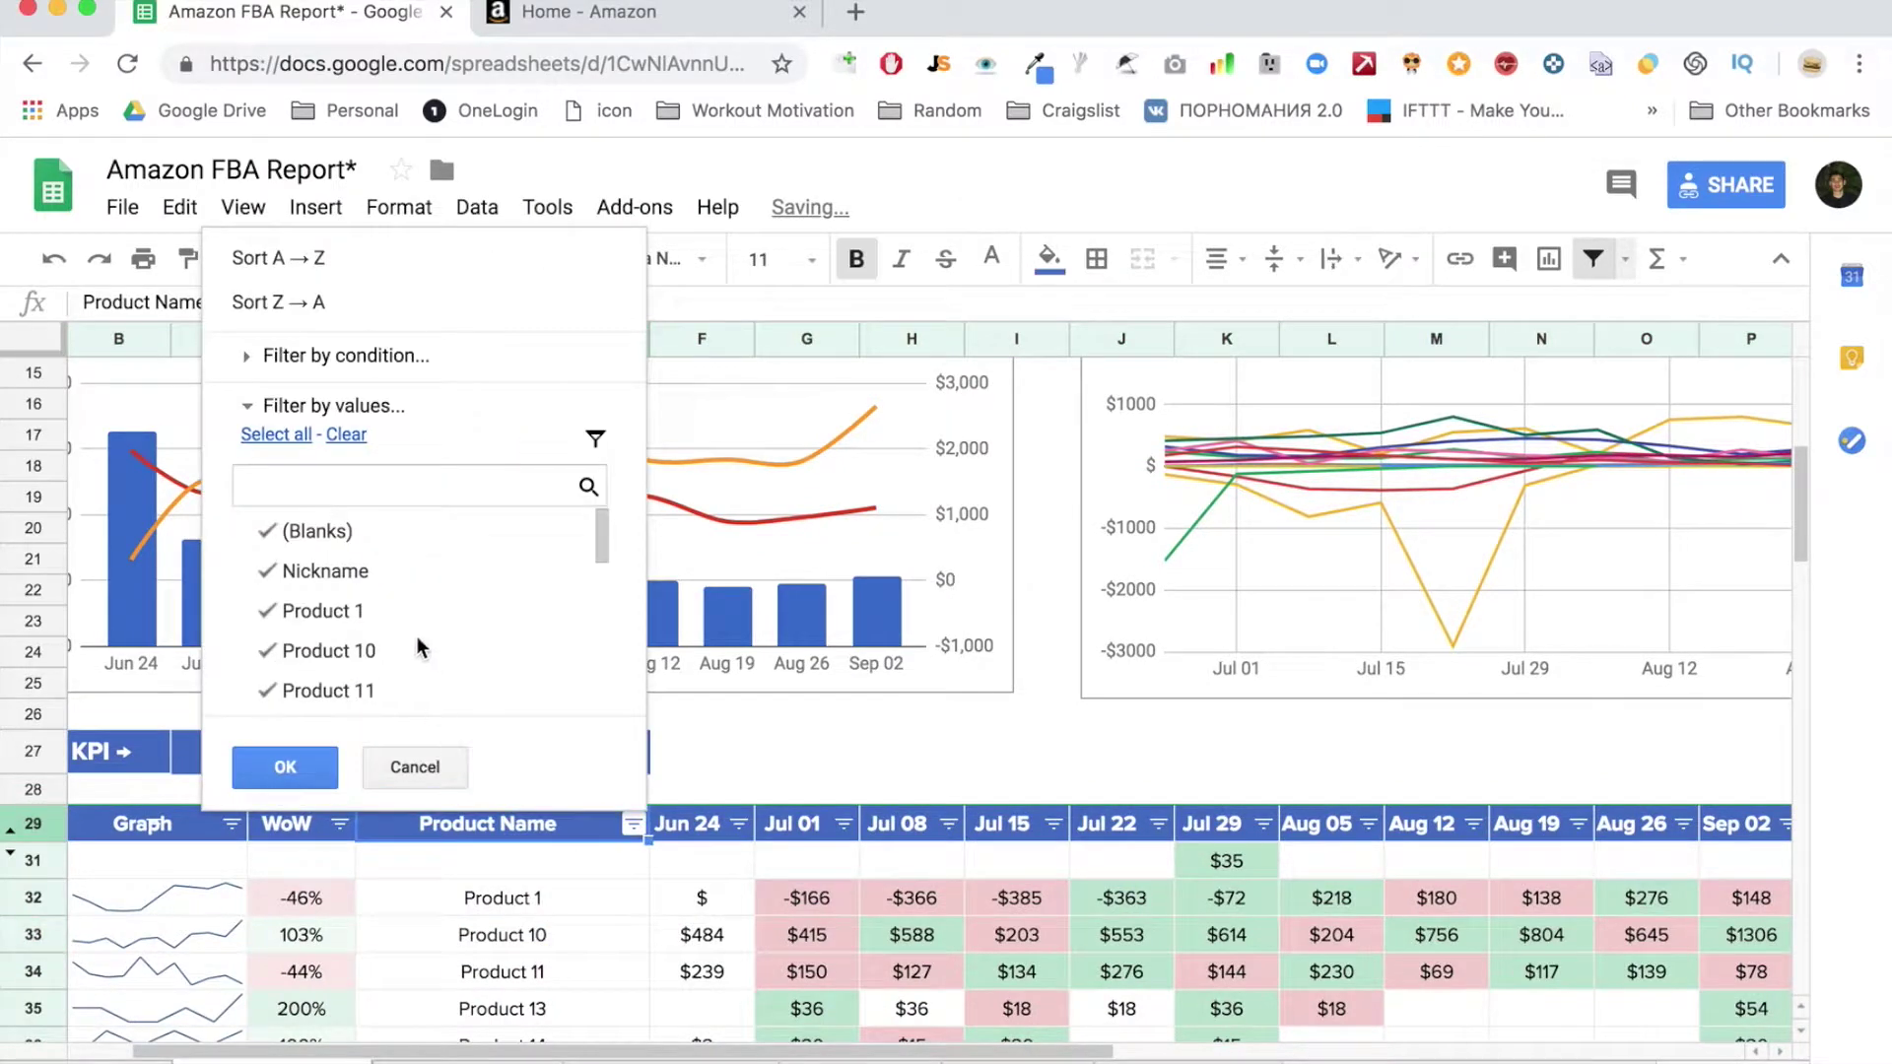
pyautogui.click(347, 434)
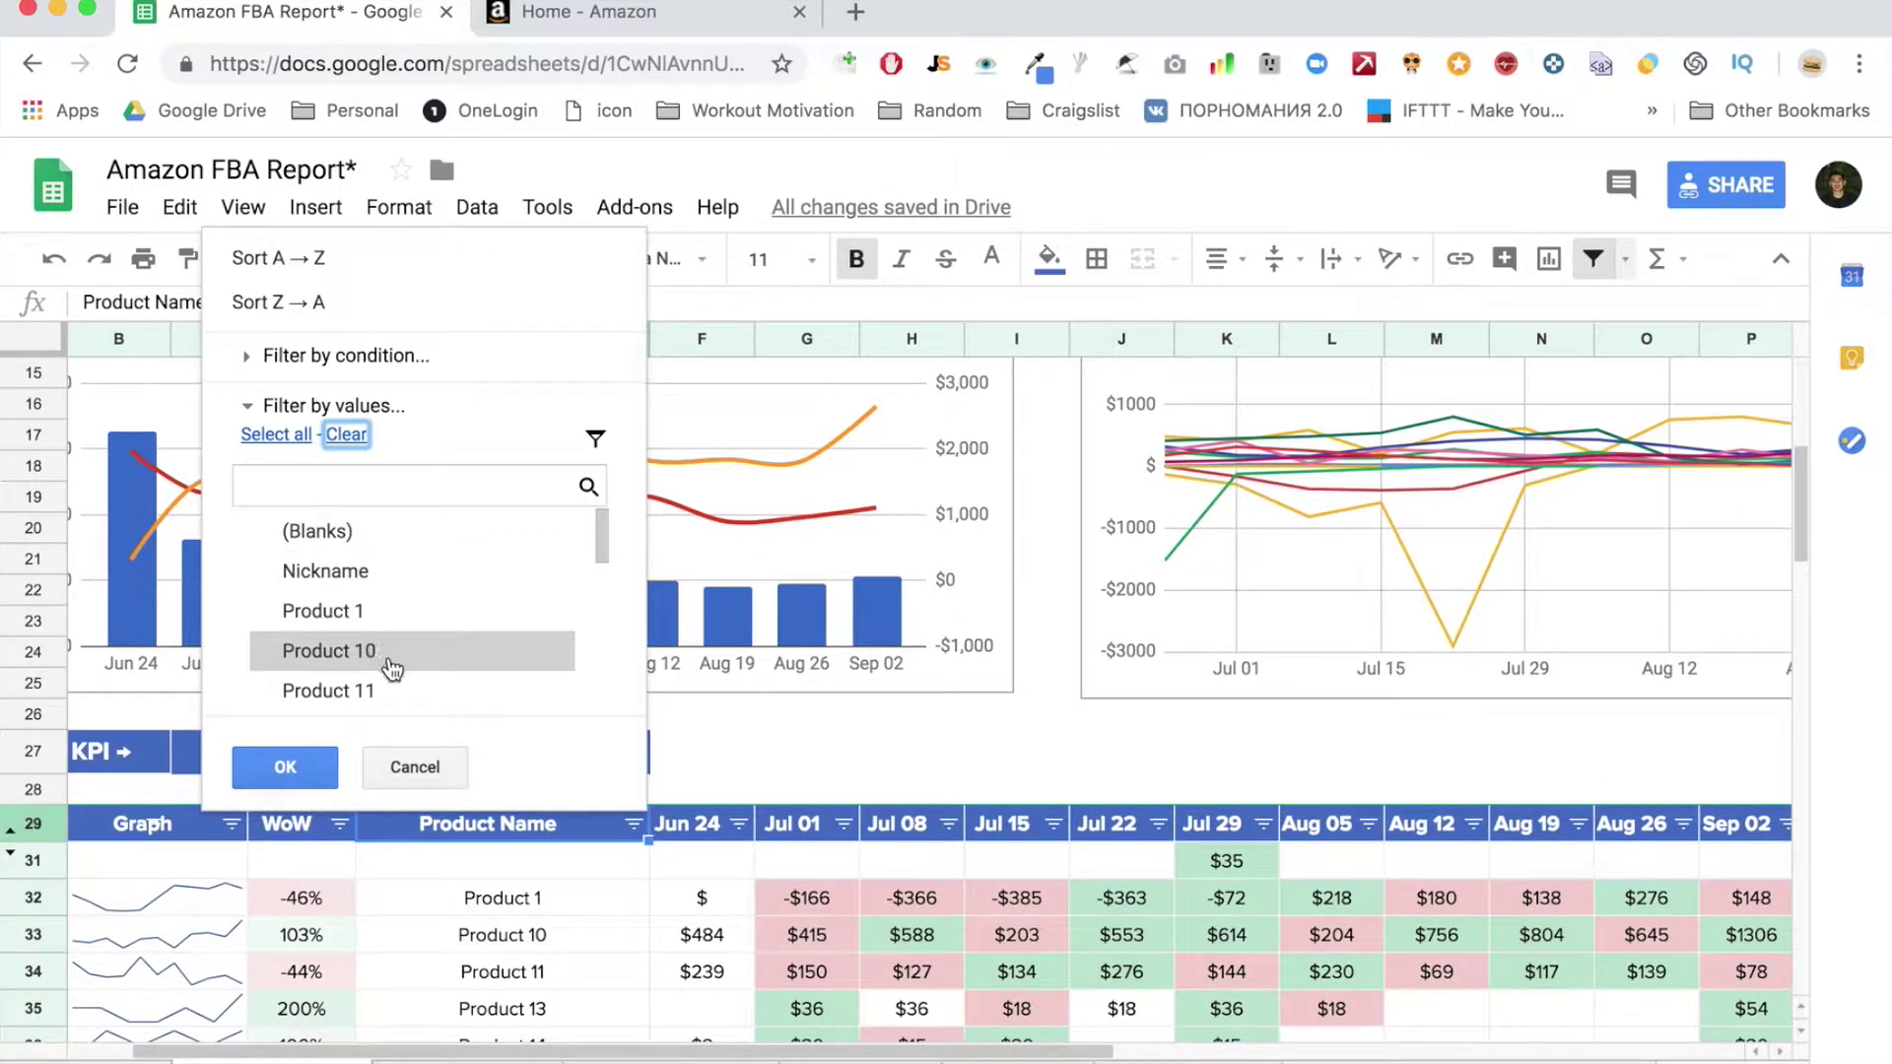
pyautogui.click(369, 650)
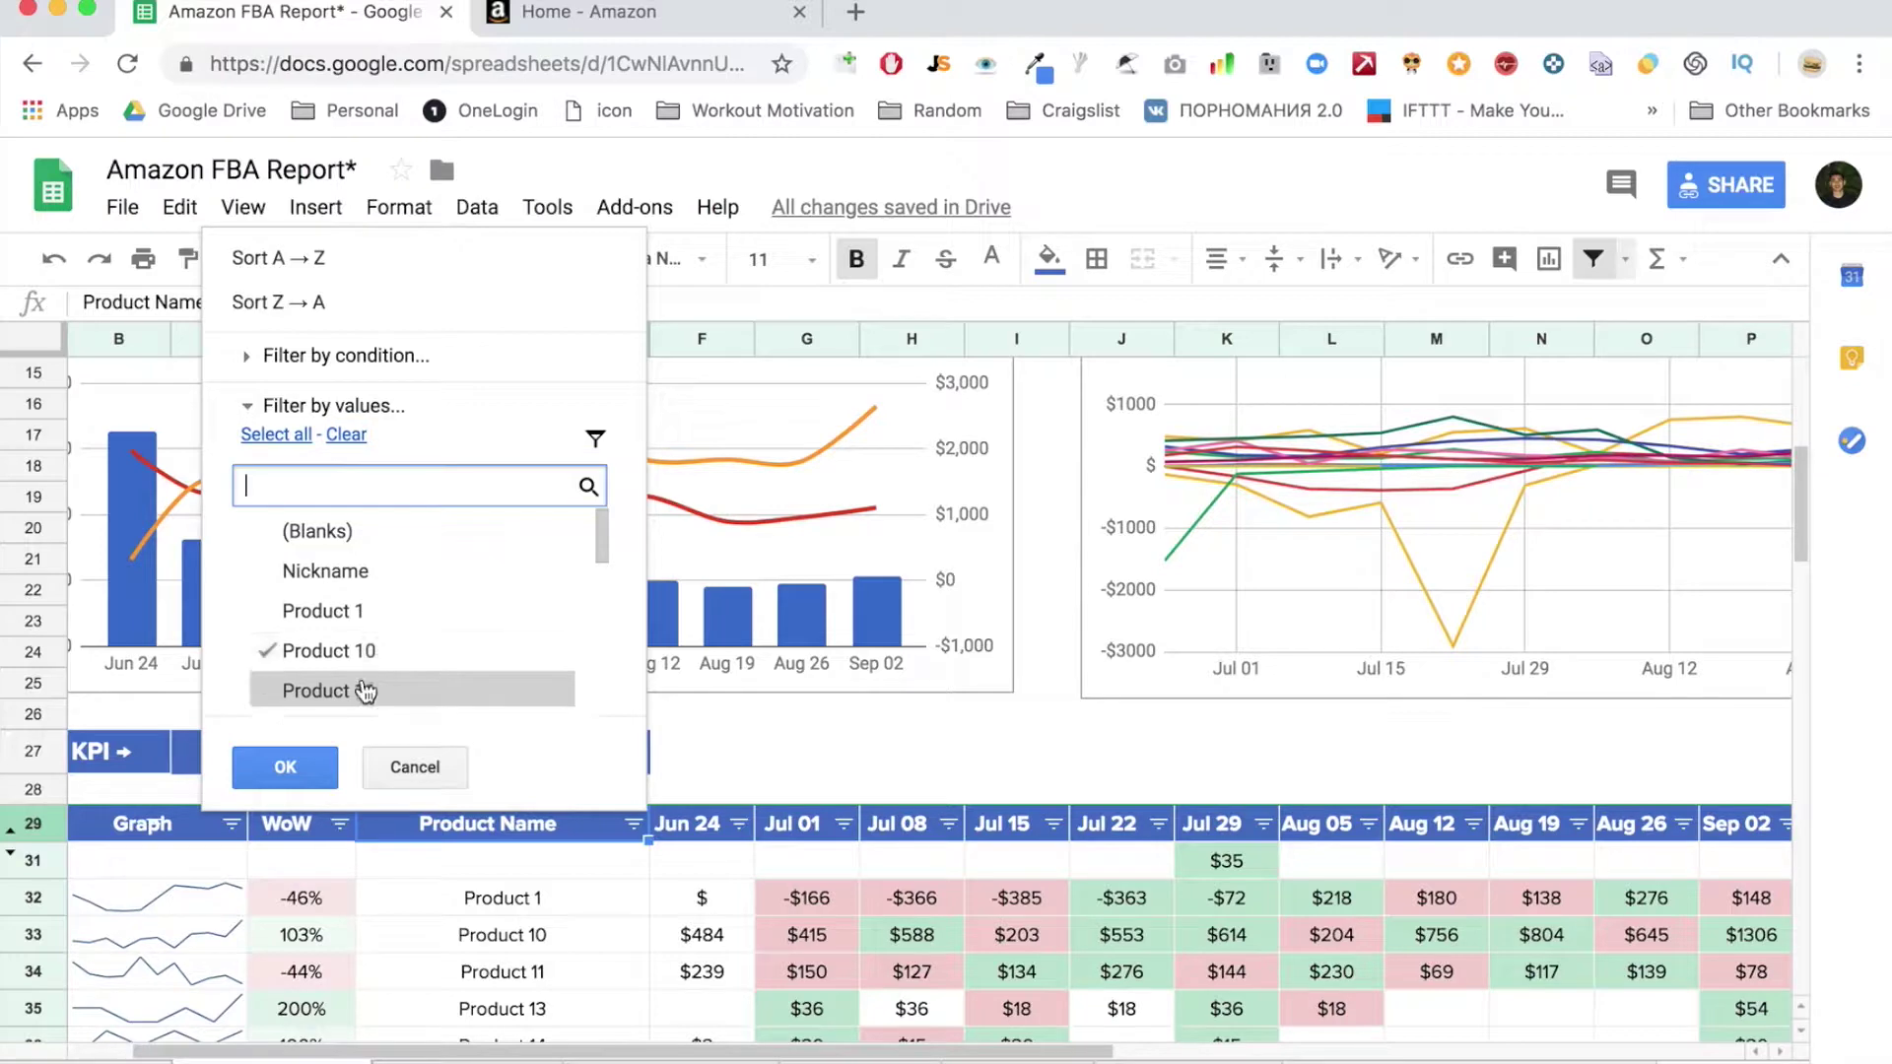
pyautogui.click(364, 611)
pyautogui.scroll(-1, 363, 620)
pyautogui.click(361, 619)
pyautogui.click(328, 766)
# Examine the Total Profit By Product chart and table rows for Products 1, 10 and 11, comparing them with All Product Sales
pyautogui.hscroll(5, 463, 765)
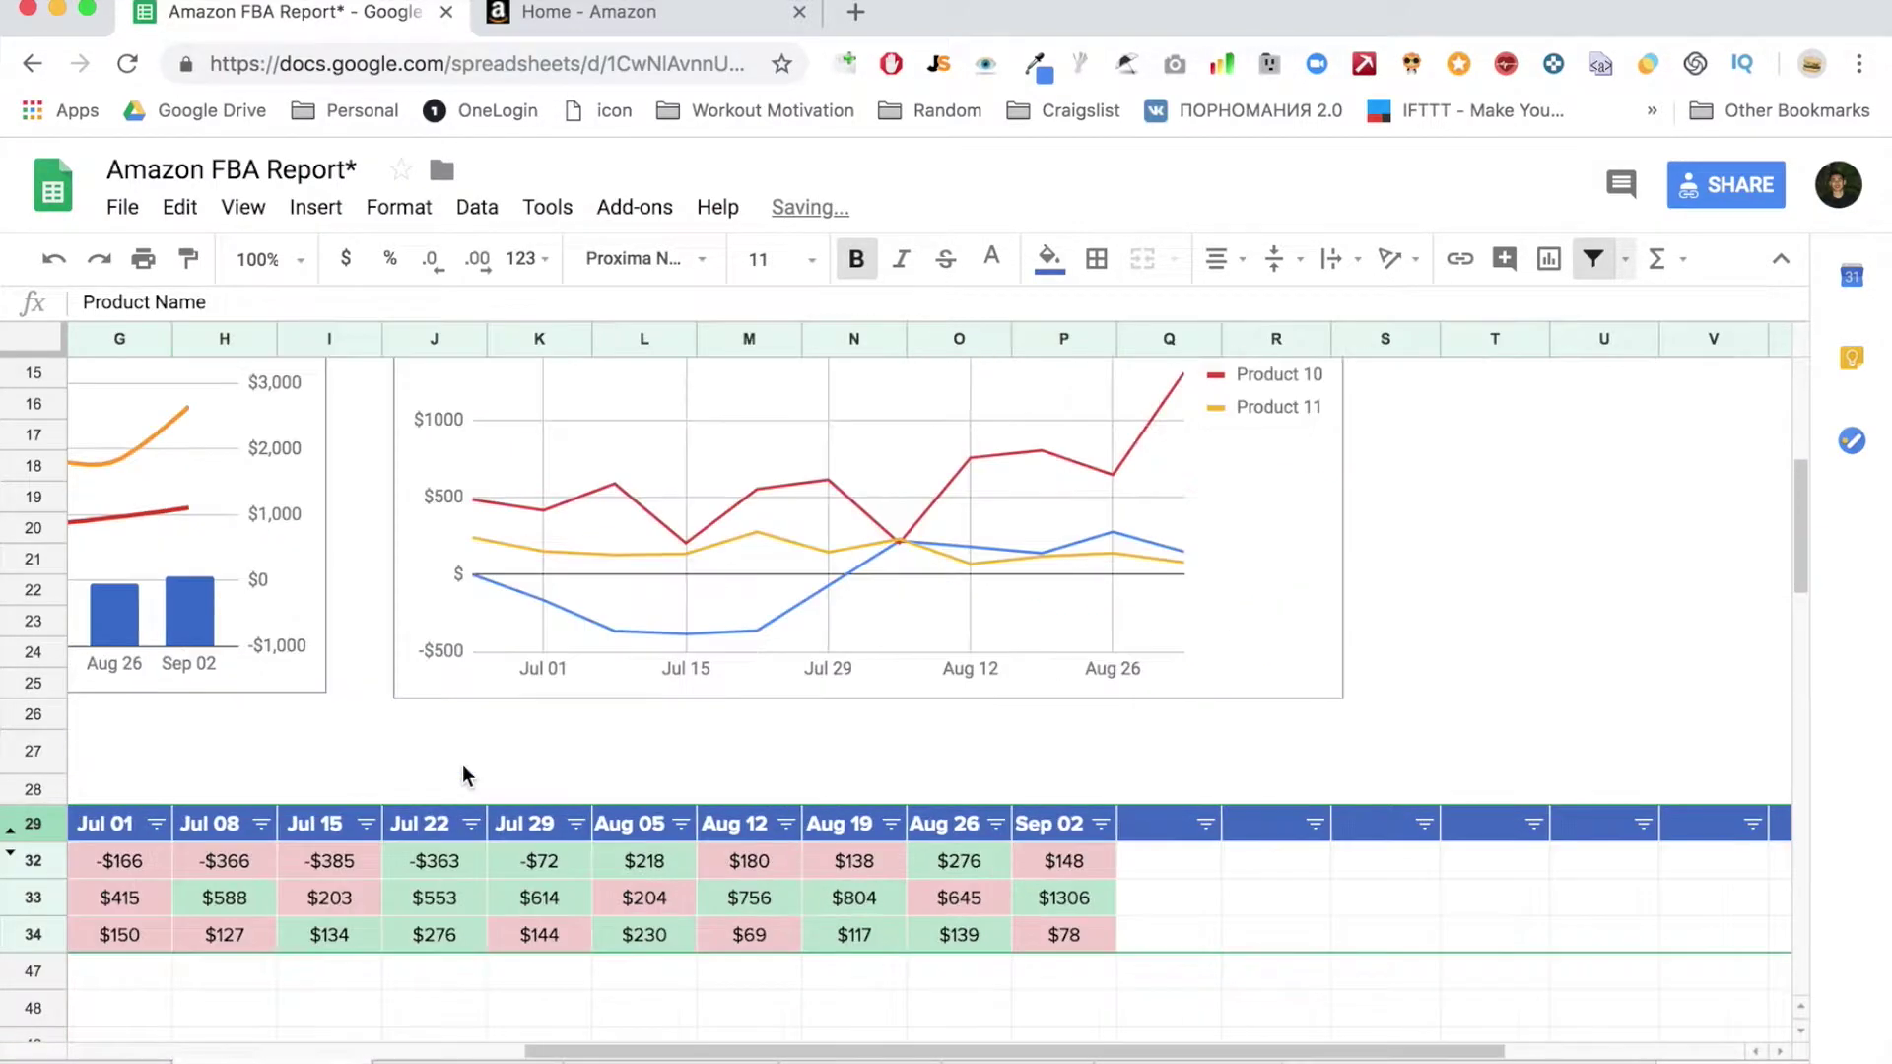
pyautogui.hscroll(-5, 863, 571)
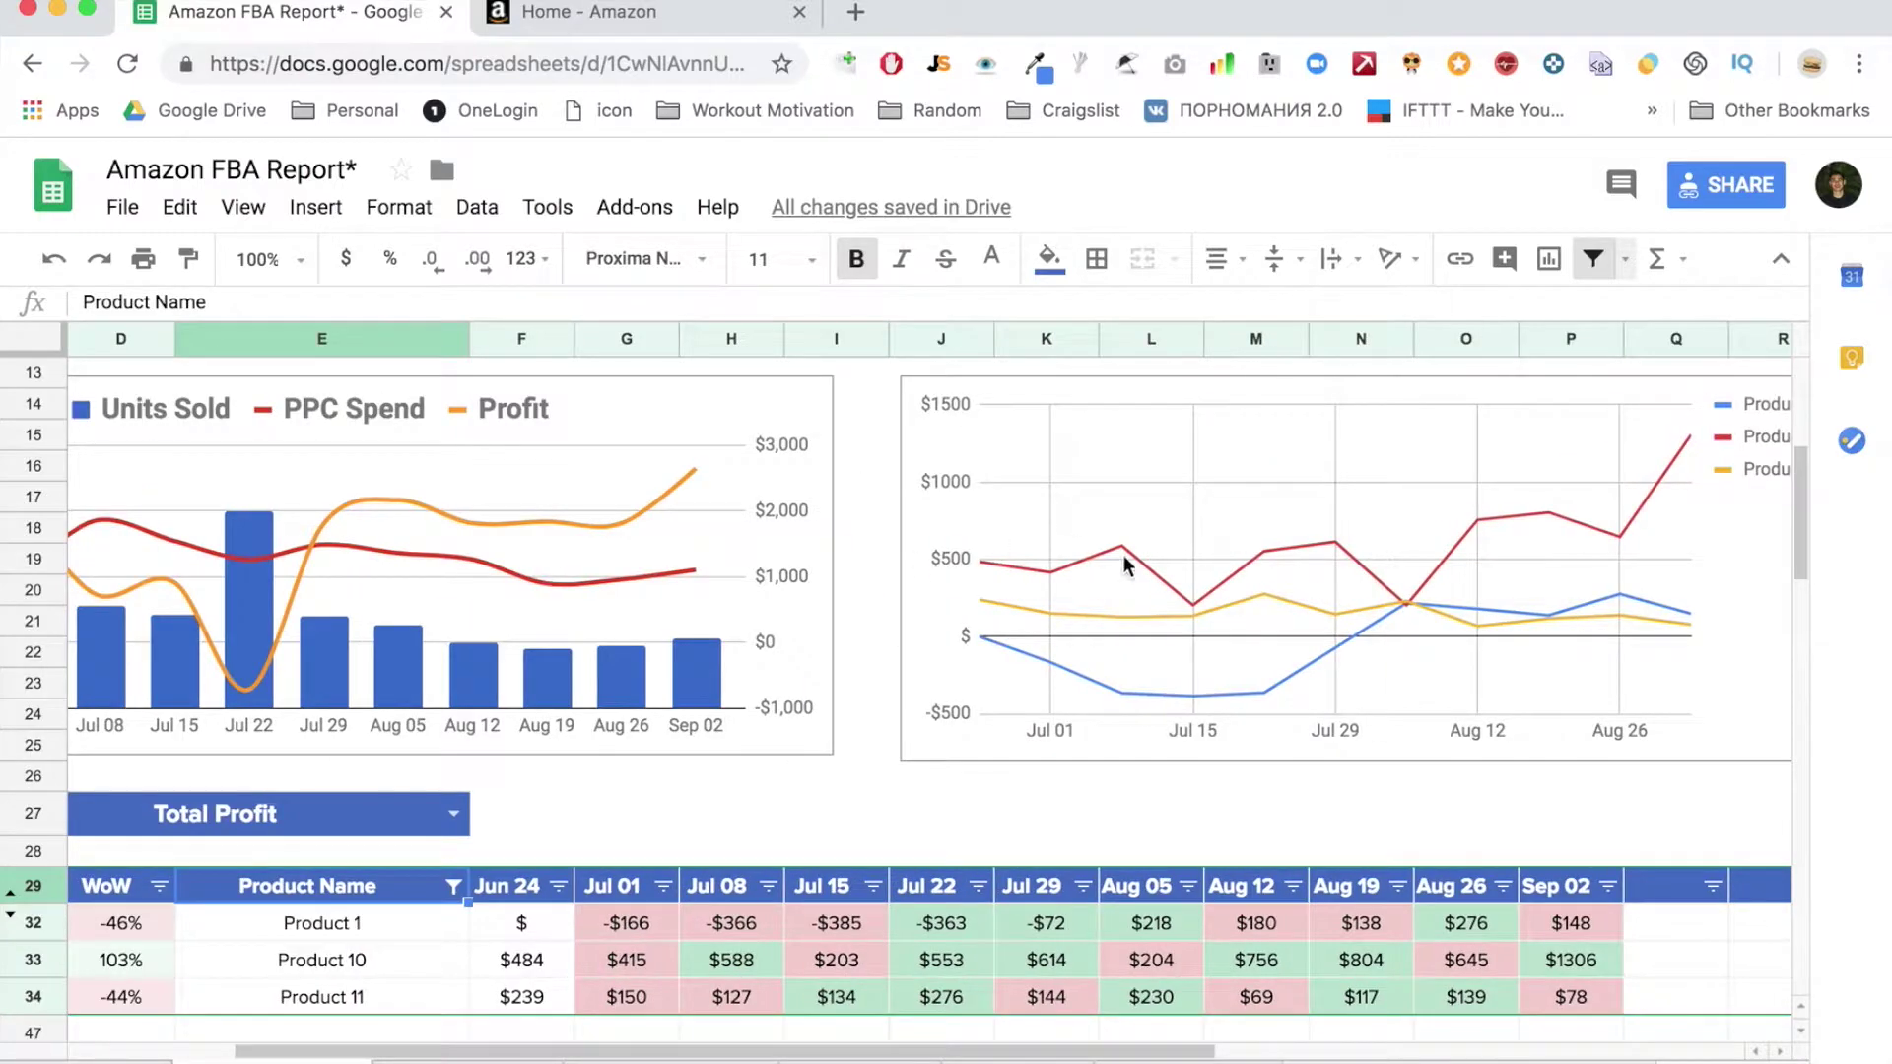
pyautogui.hscroll(3, 1123, 564)
pyautogui.hscroll(2, 1076, 642)
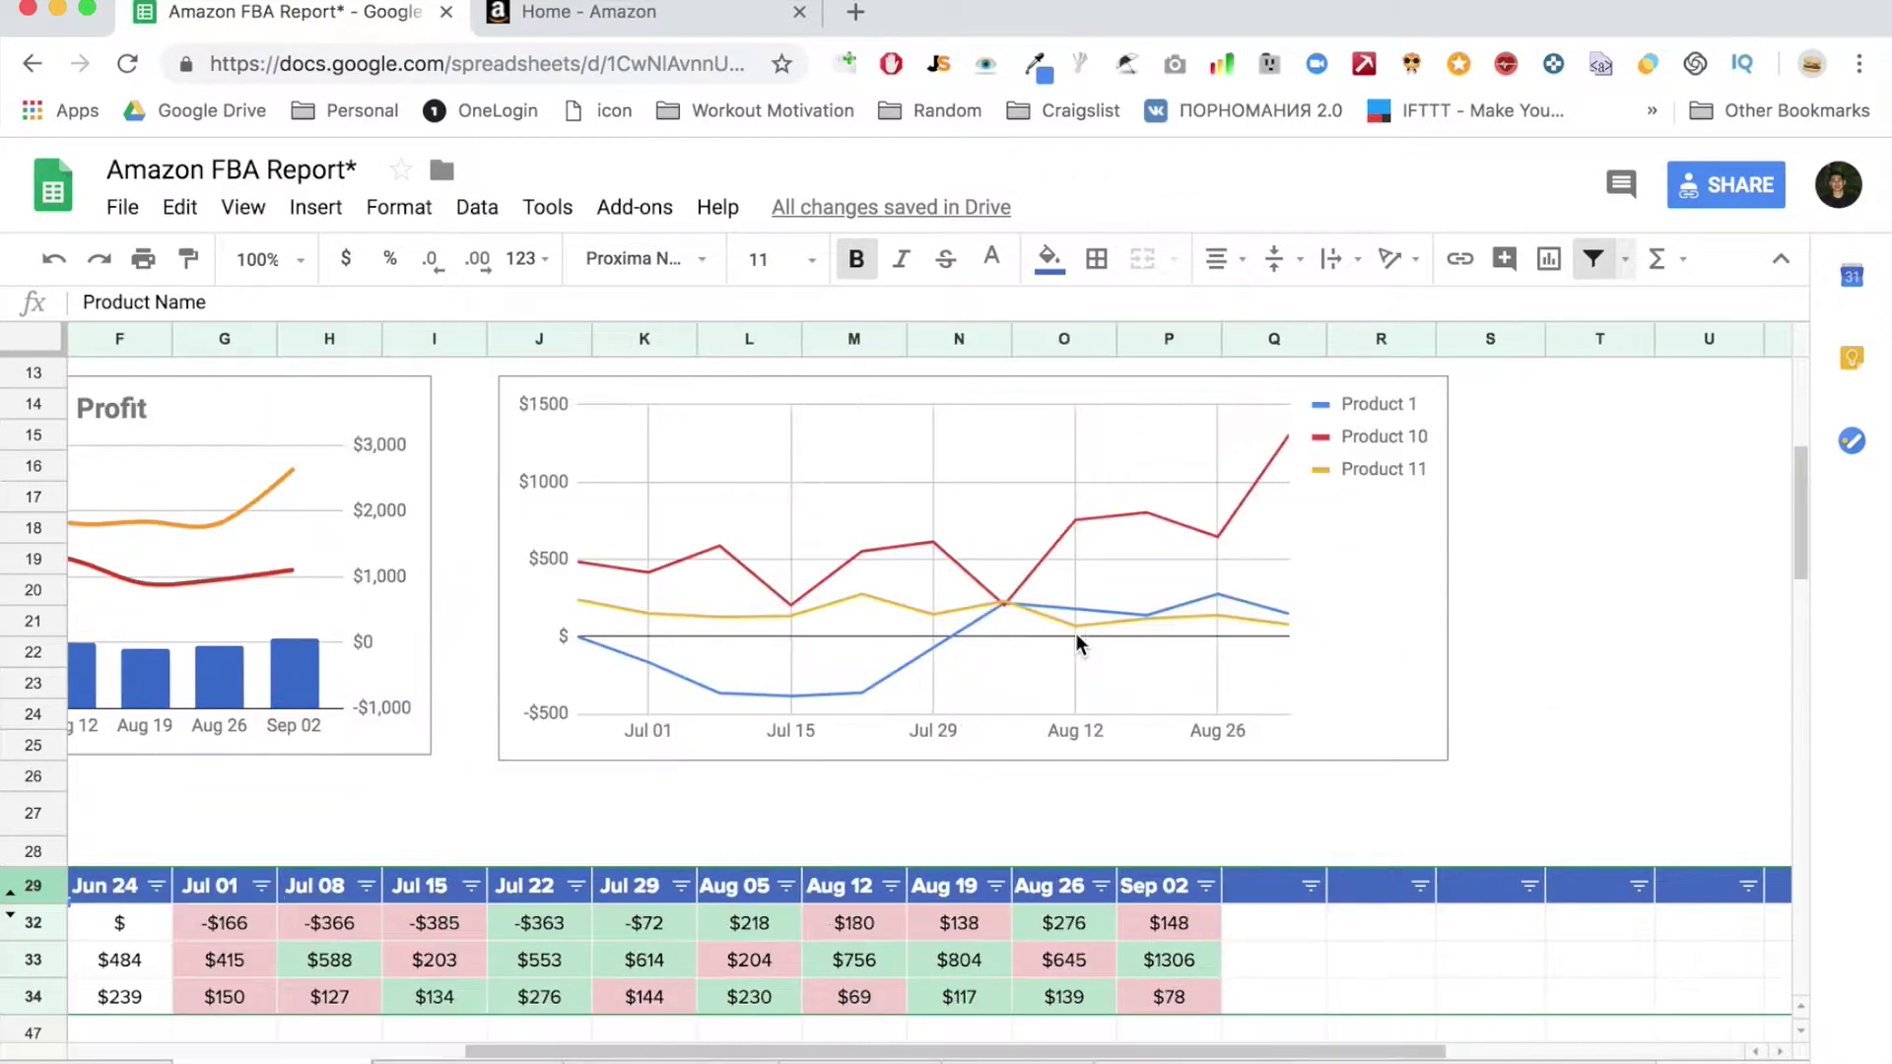
pyautogui.scroll(1, 1077, 642)
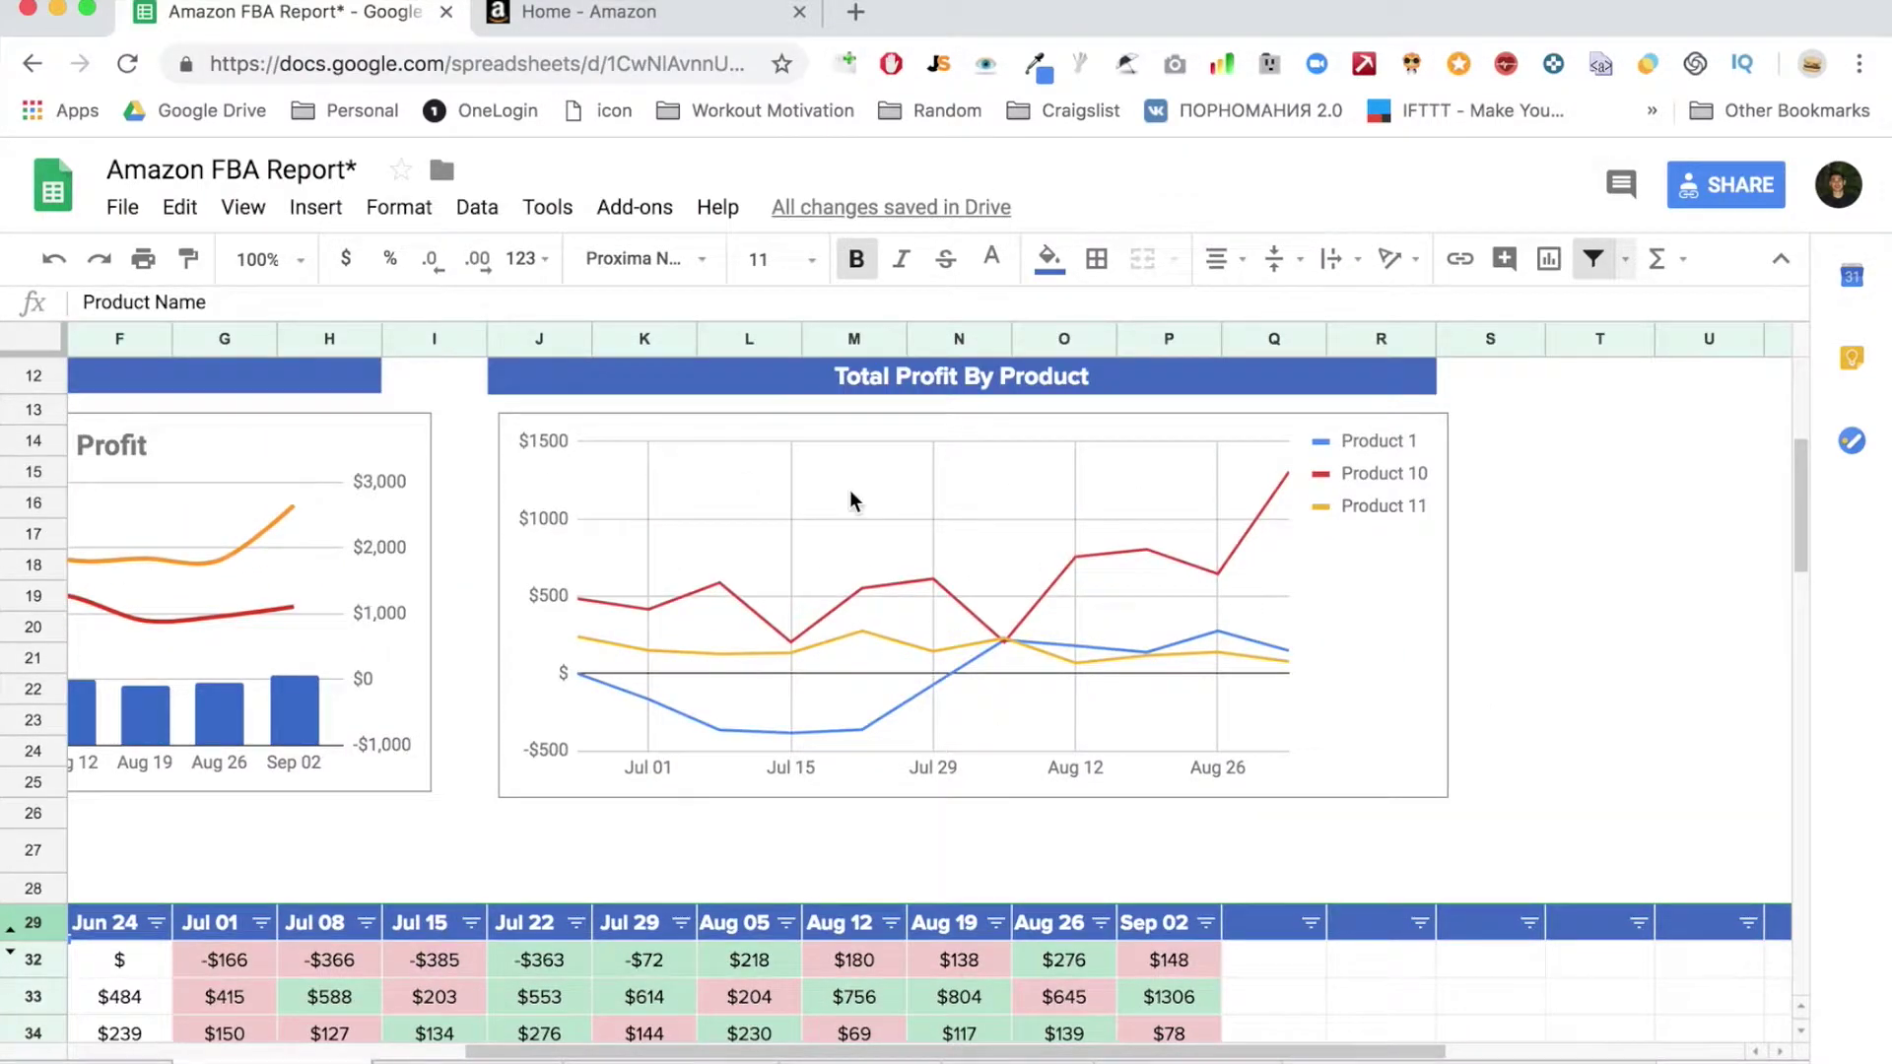
pyautogui.hscroll(-5, 953, 749)
pyautogui.scroll(1, 954, 749)
pyautogui.scroll(-1, 954, 749)
pyautogui.scroll(-1, 954, 751)
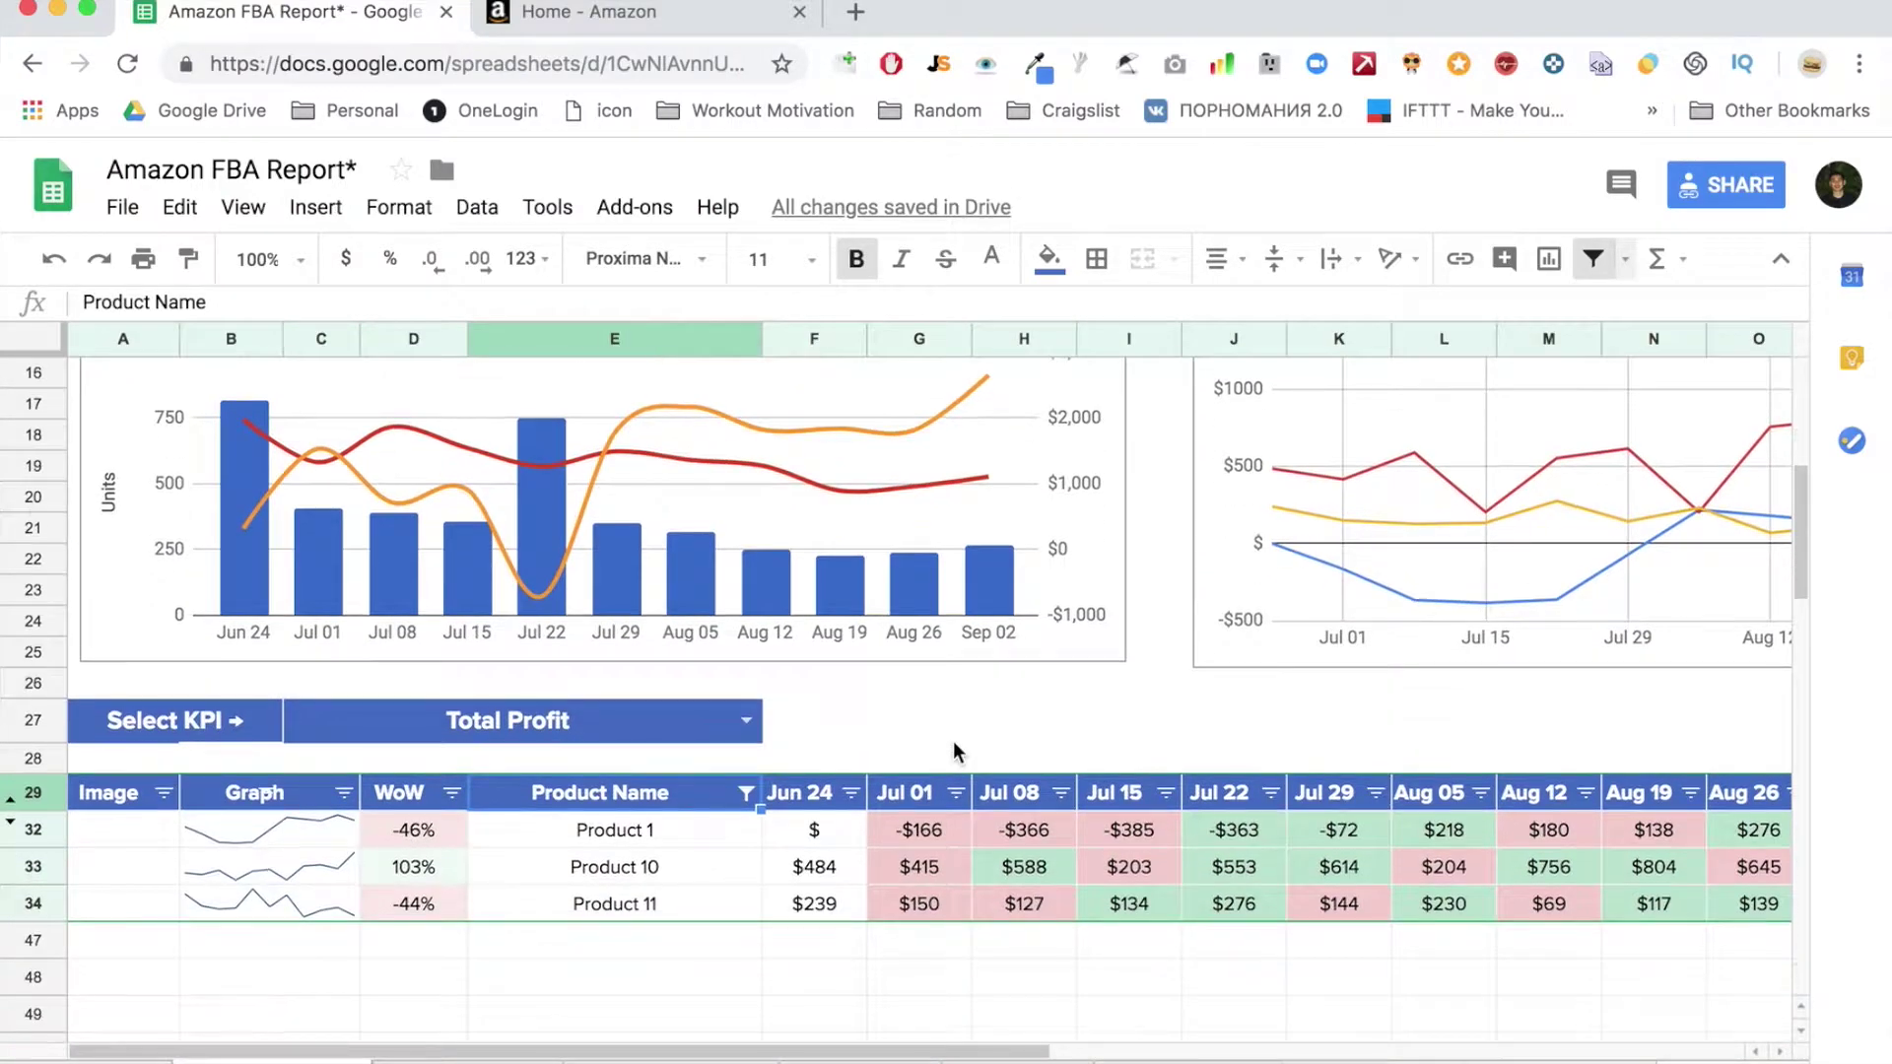
pyautogui.scroll(3, 954, 741)
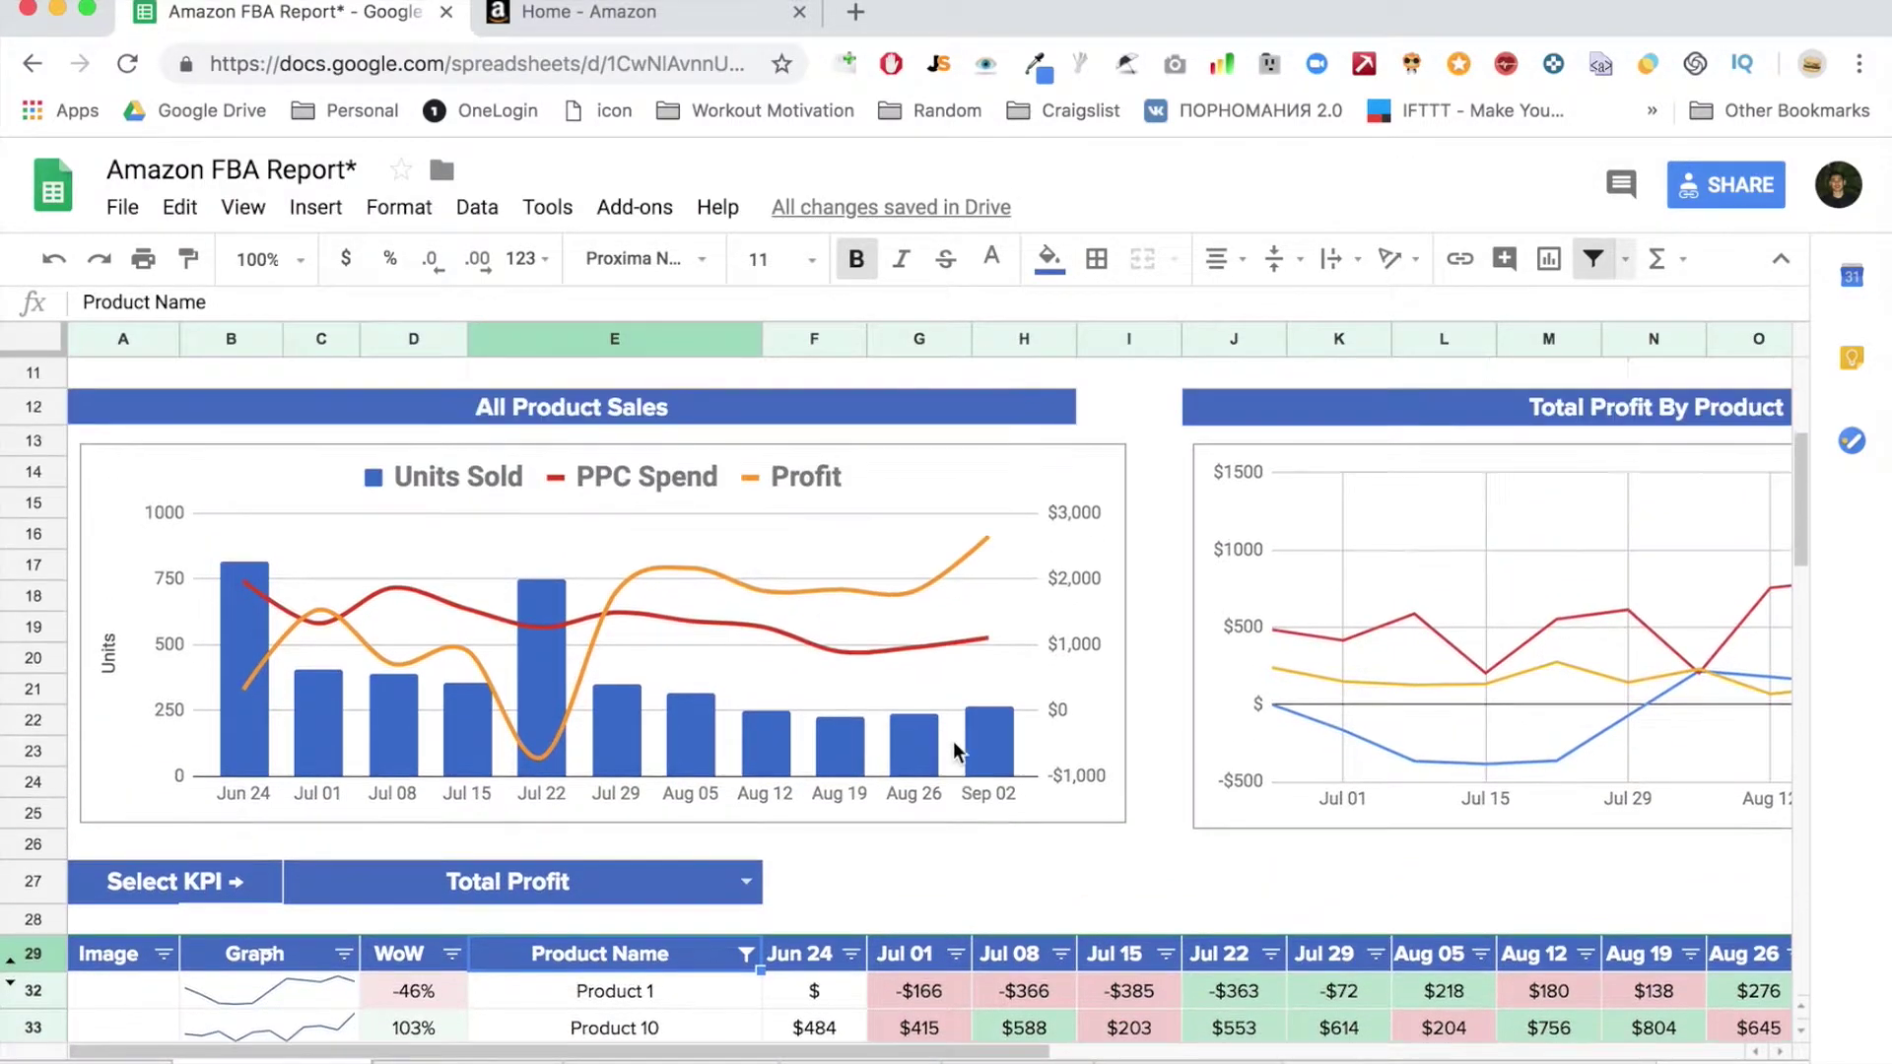
pyautogui.hscroll(5, 954, 740)
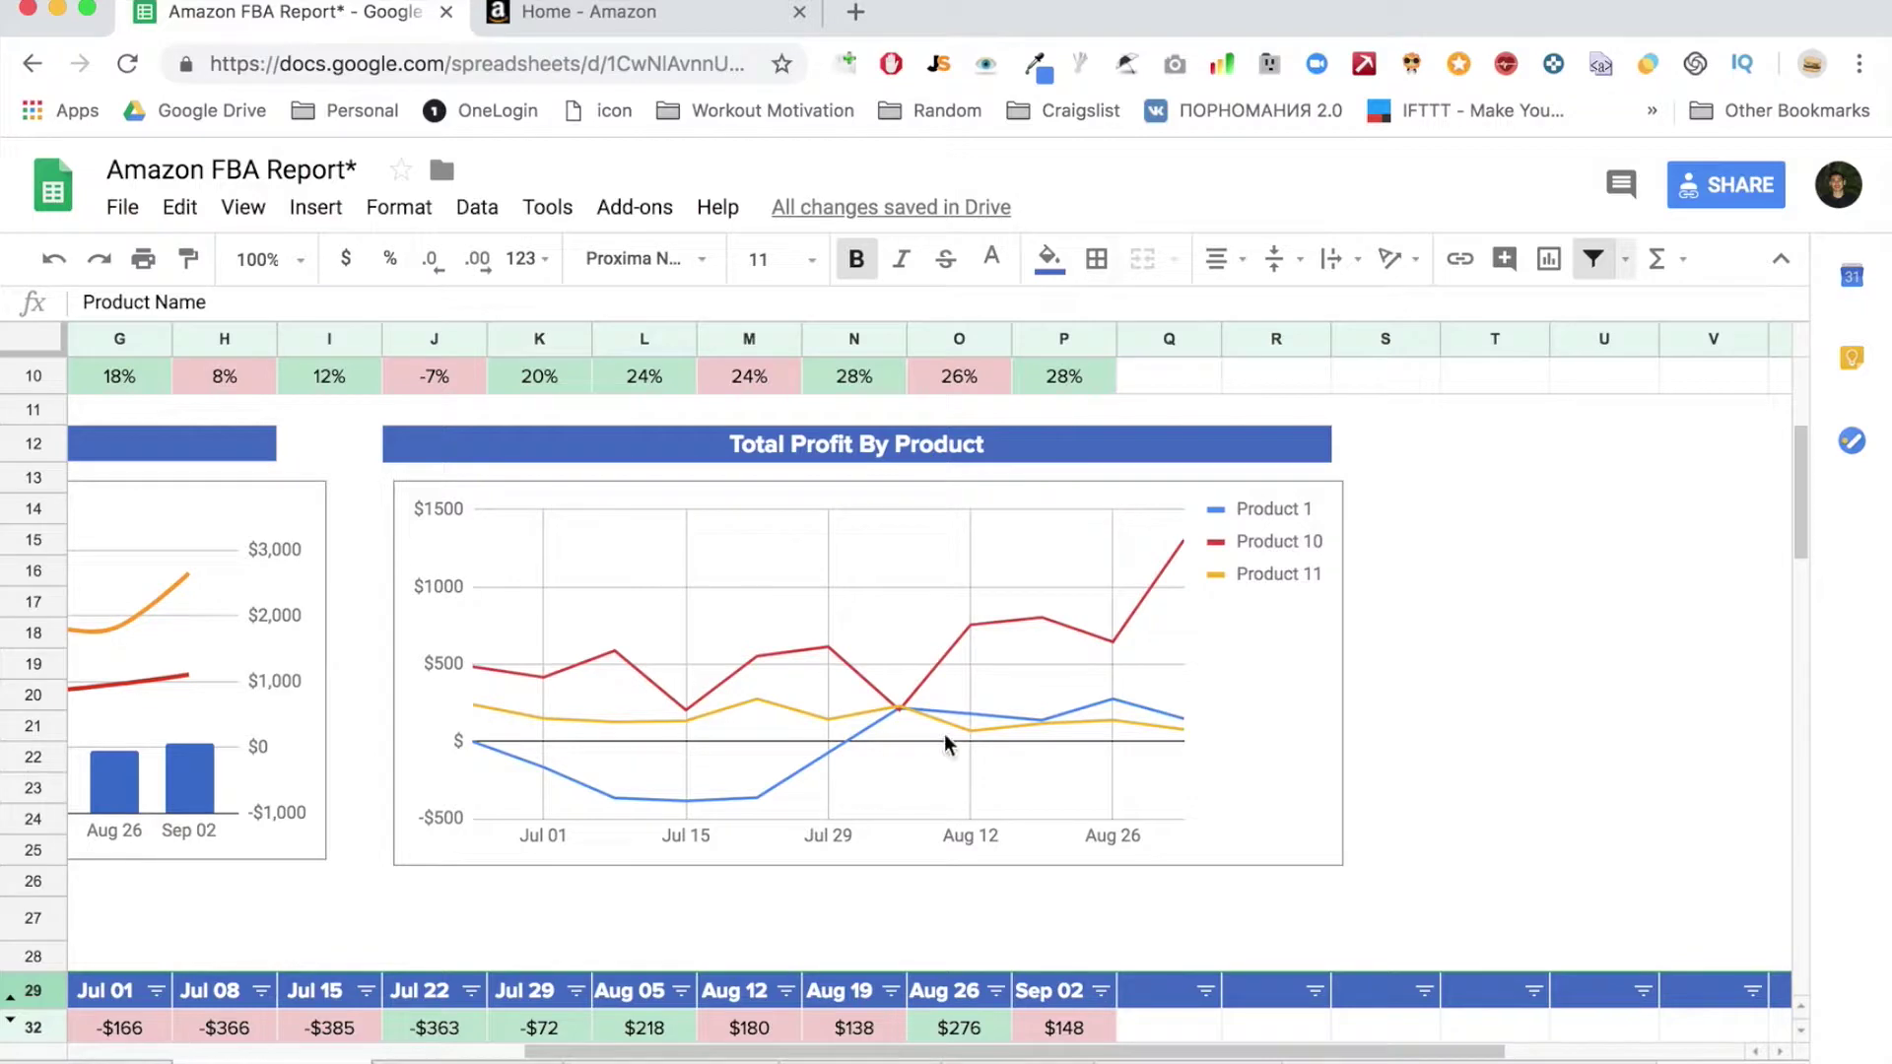
pyautogui.hscroll(-5, 961, 790)
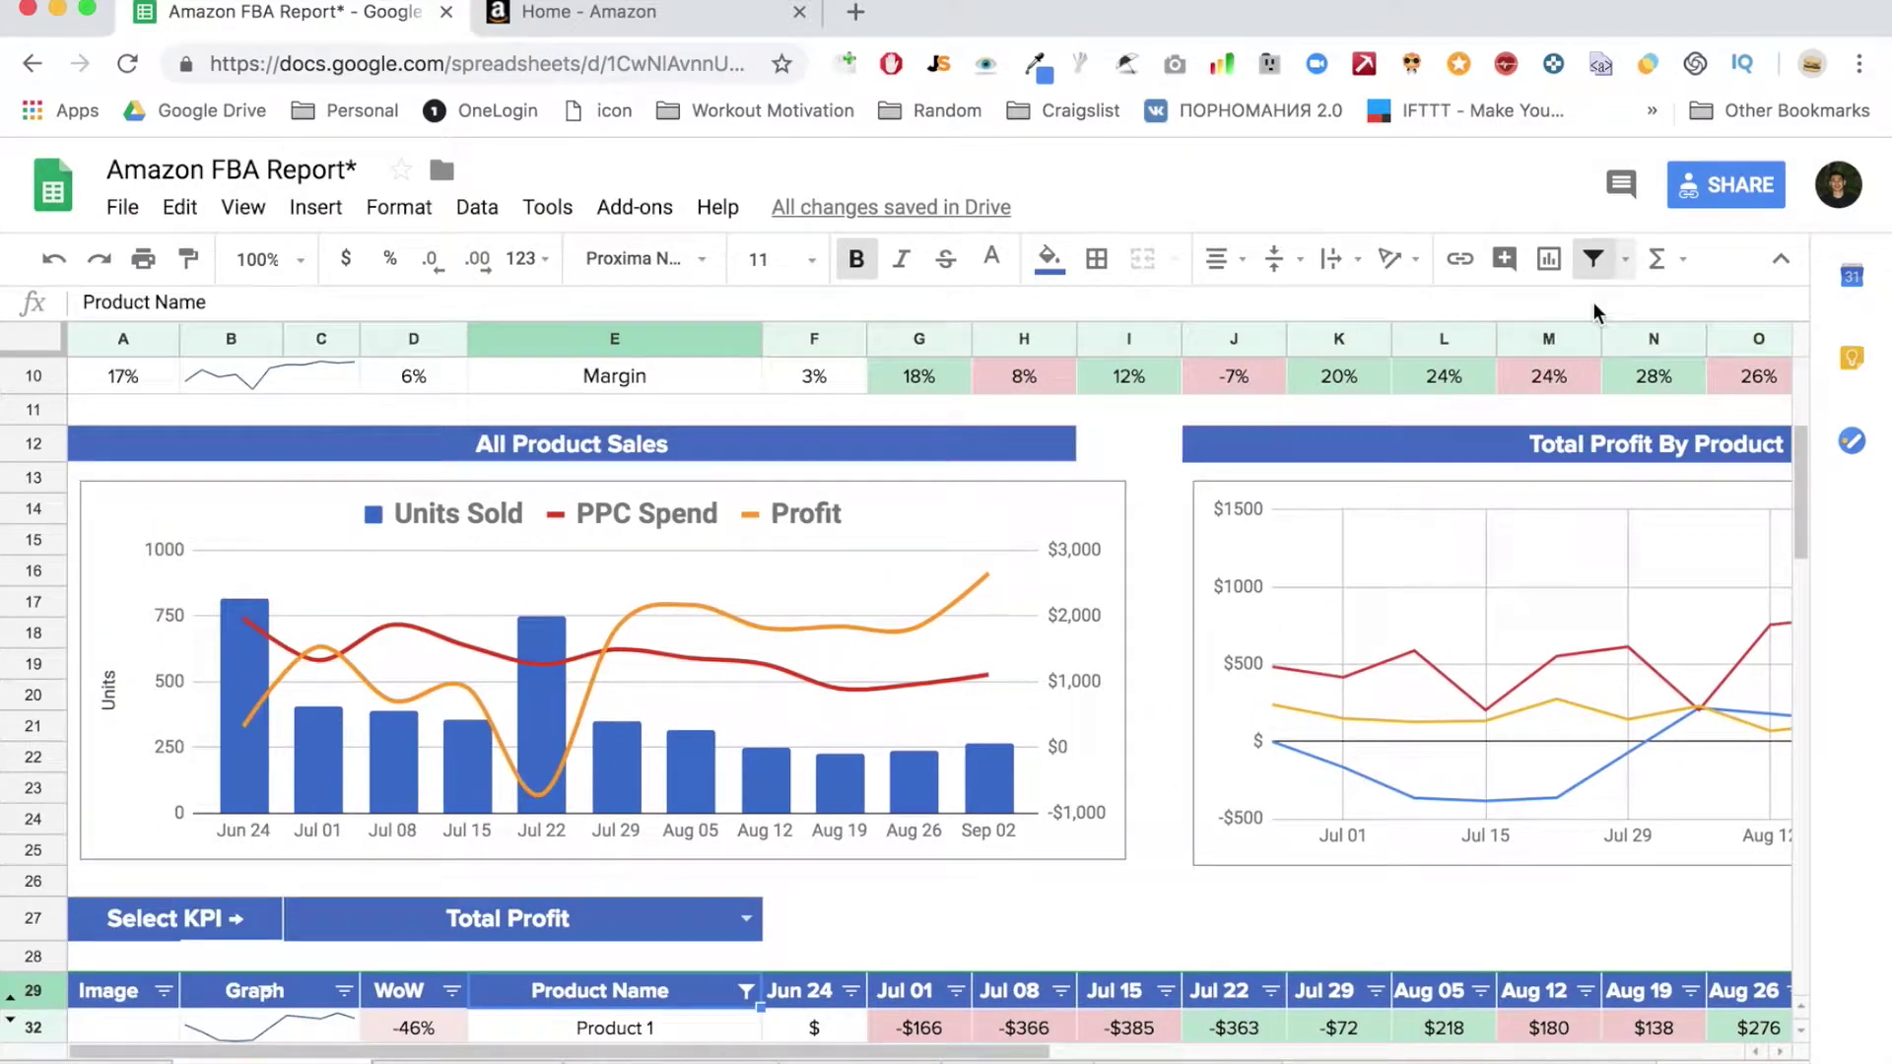
# Remove the filter from the product table so that all products are included again
pyautogui.click(1594, 260)
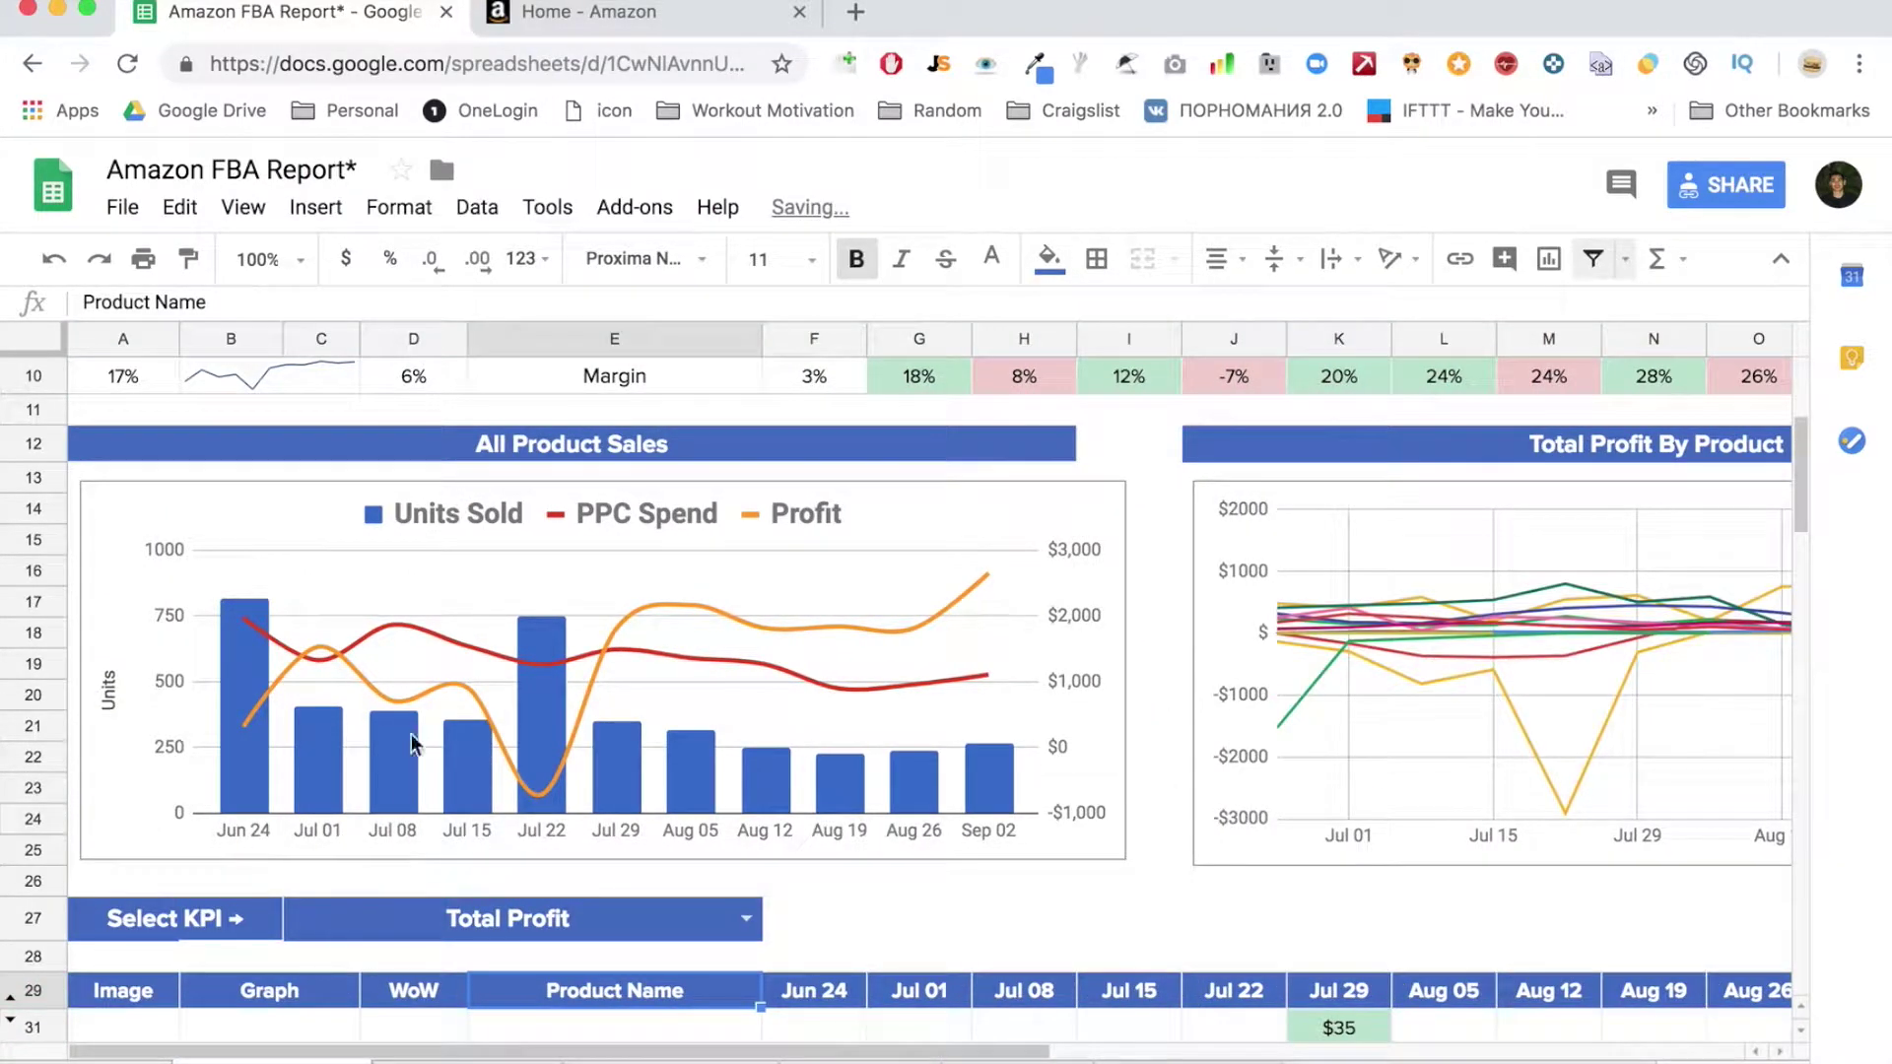
pyautogui.scroll(-2, 418, 727)
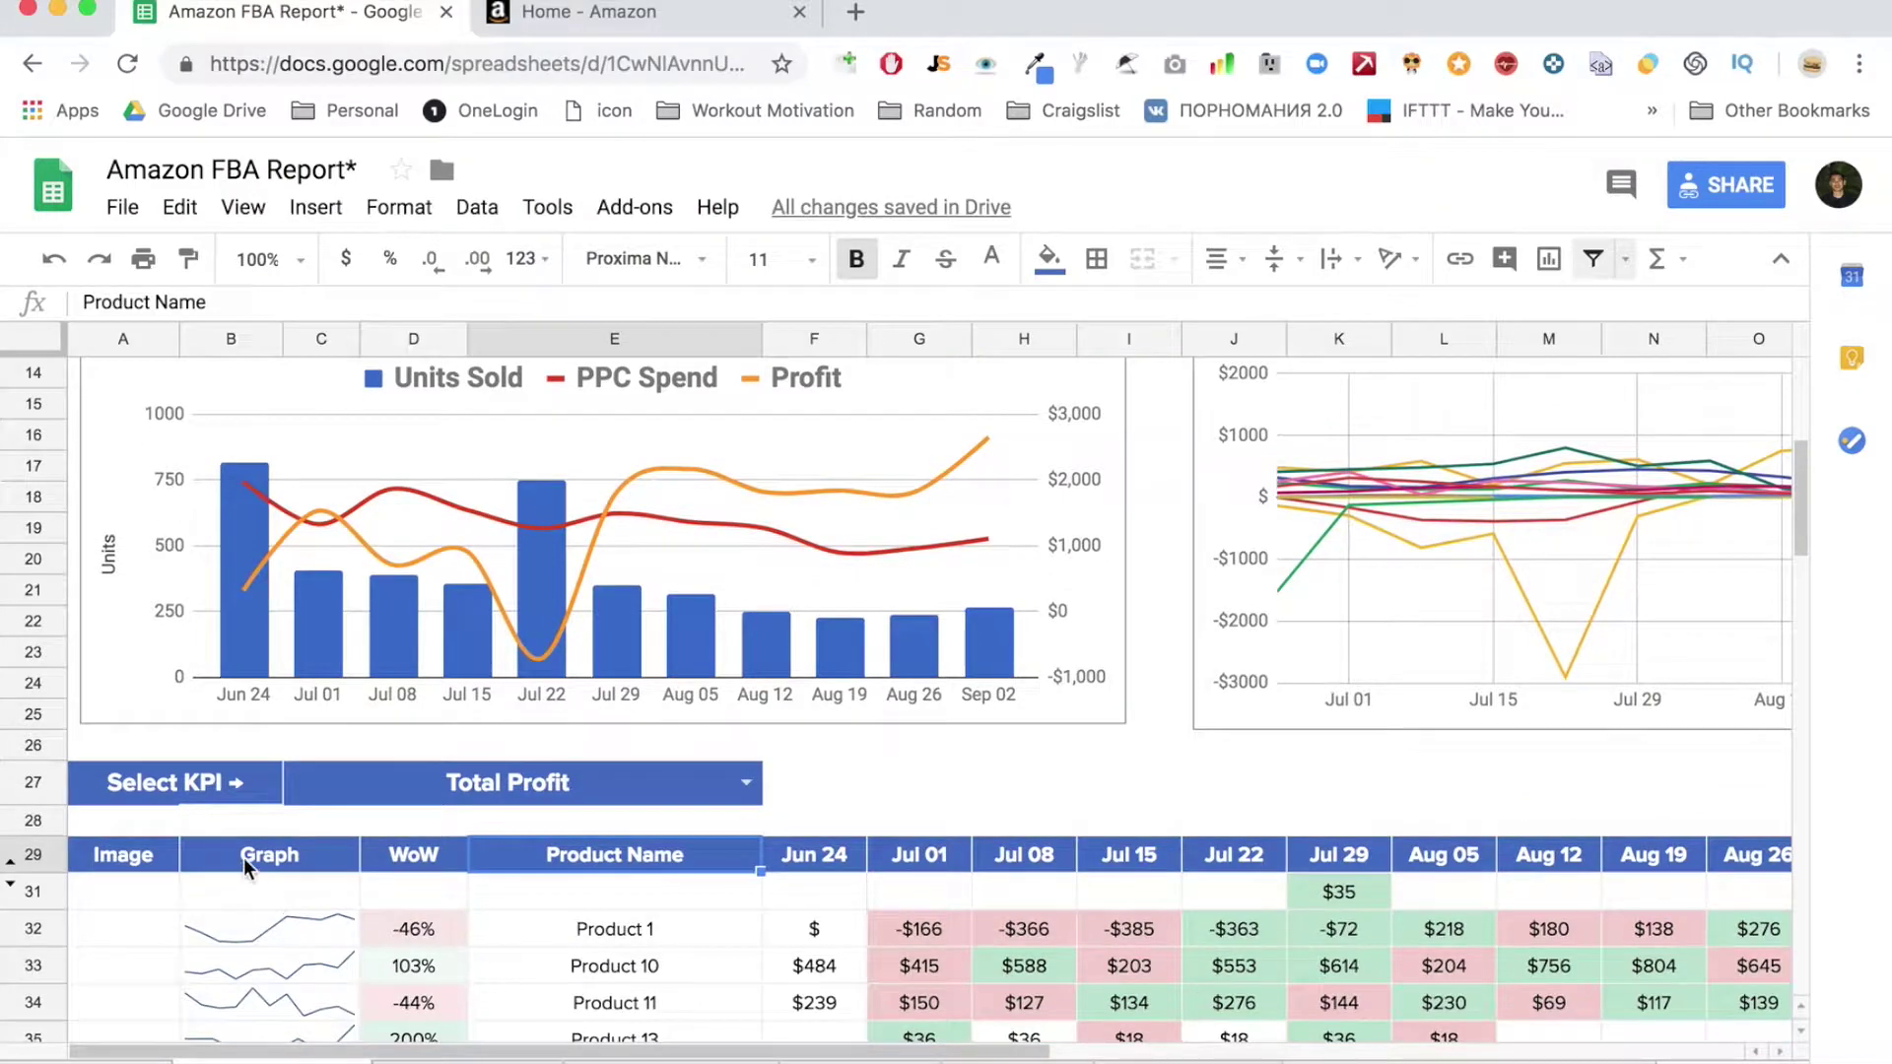
pyautogui.scroll(3, 276, 916)
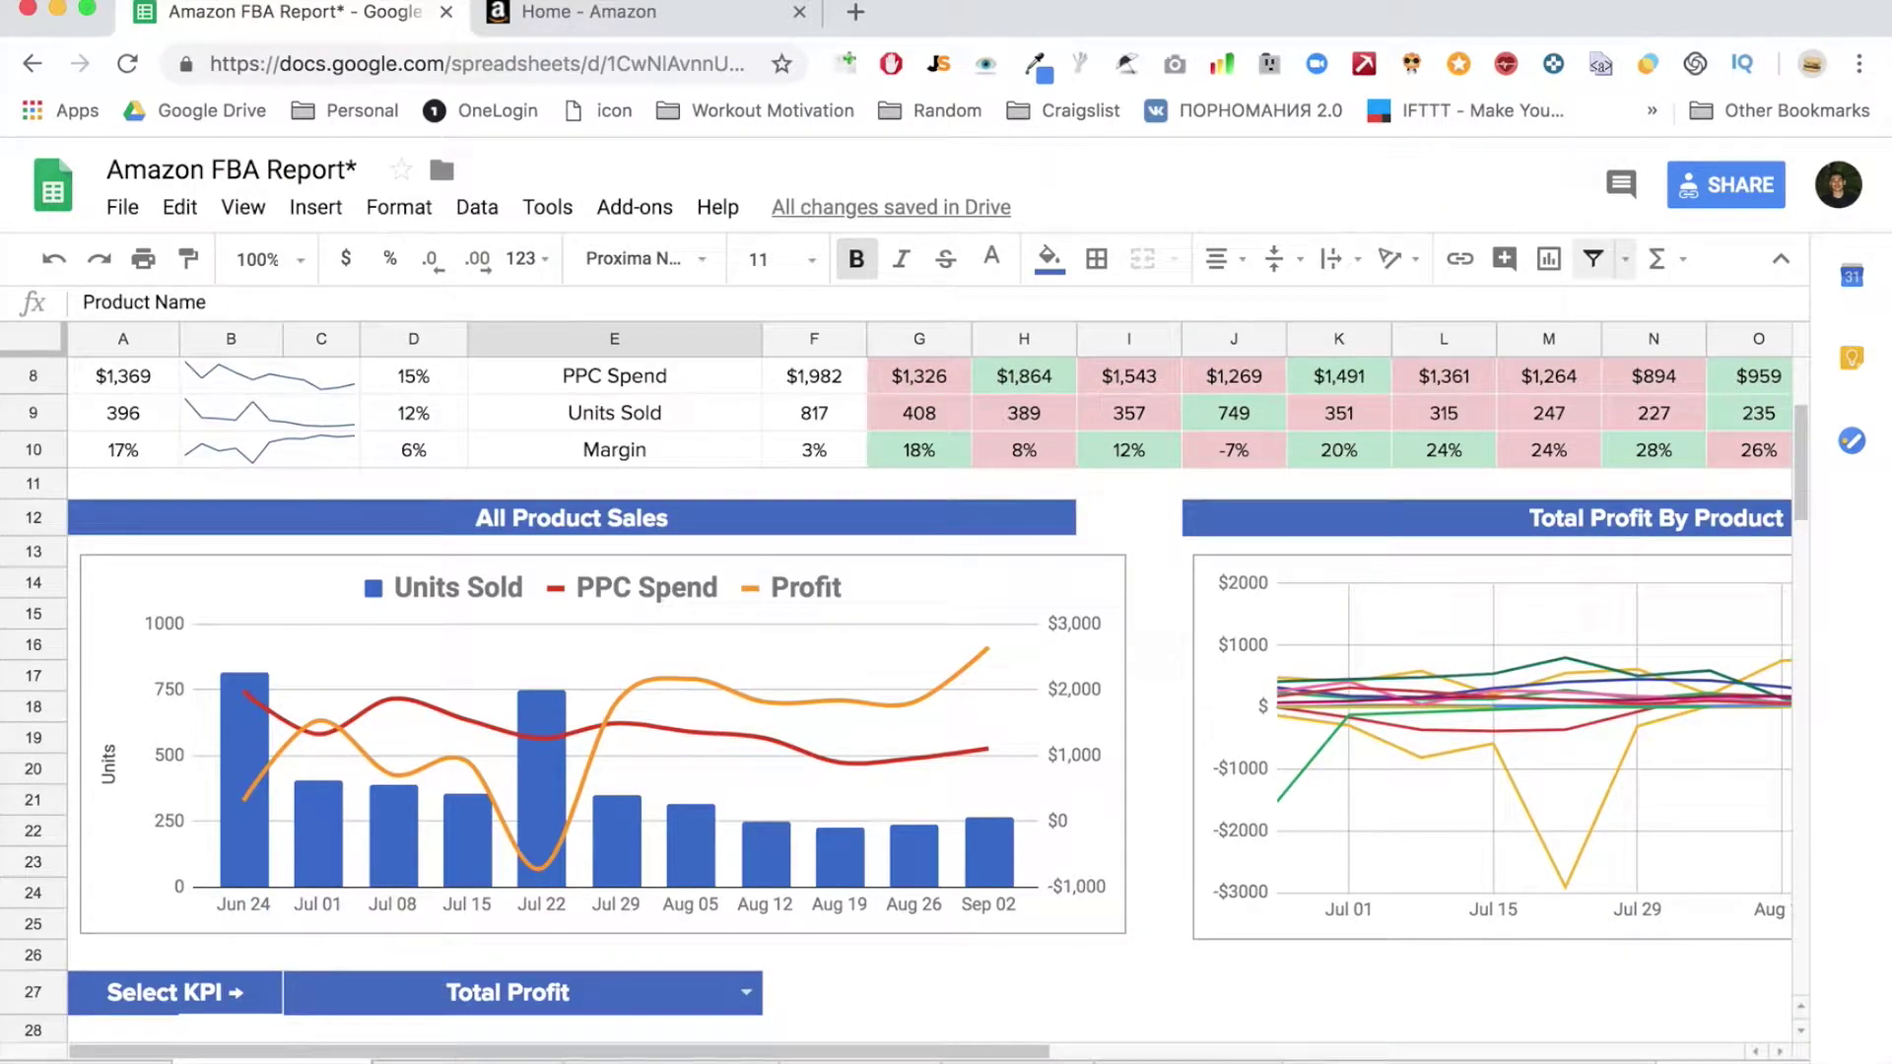
# Switch to the PPC Sales Dashboard sheet and examine its weekly Organic Sales row
pyautogui.click(449, 1058)
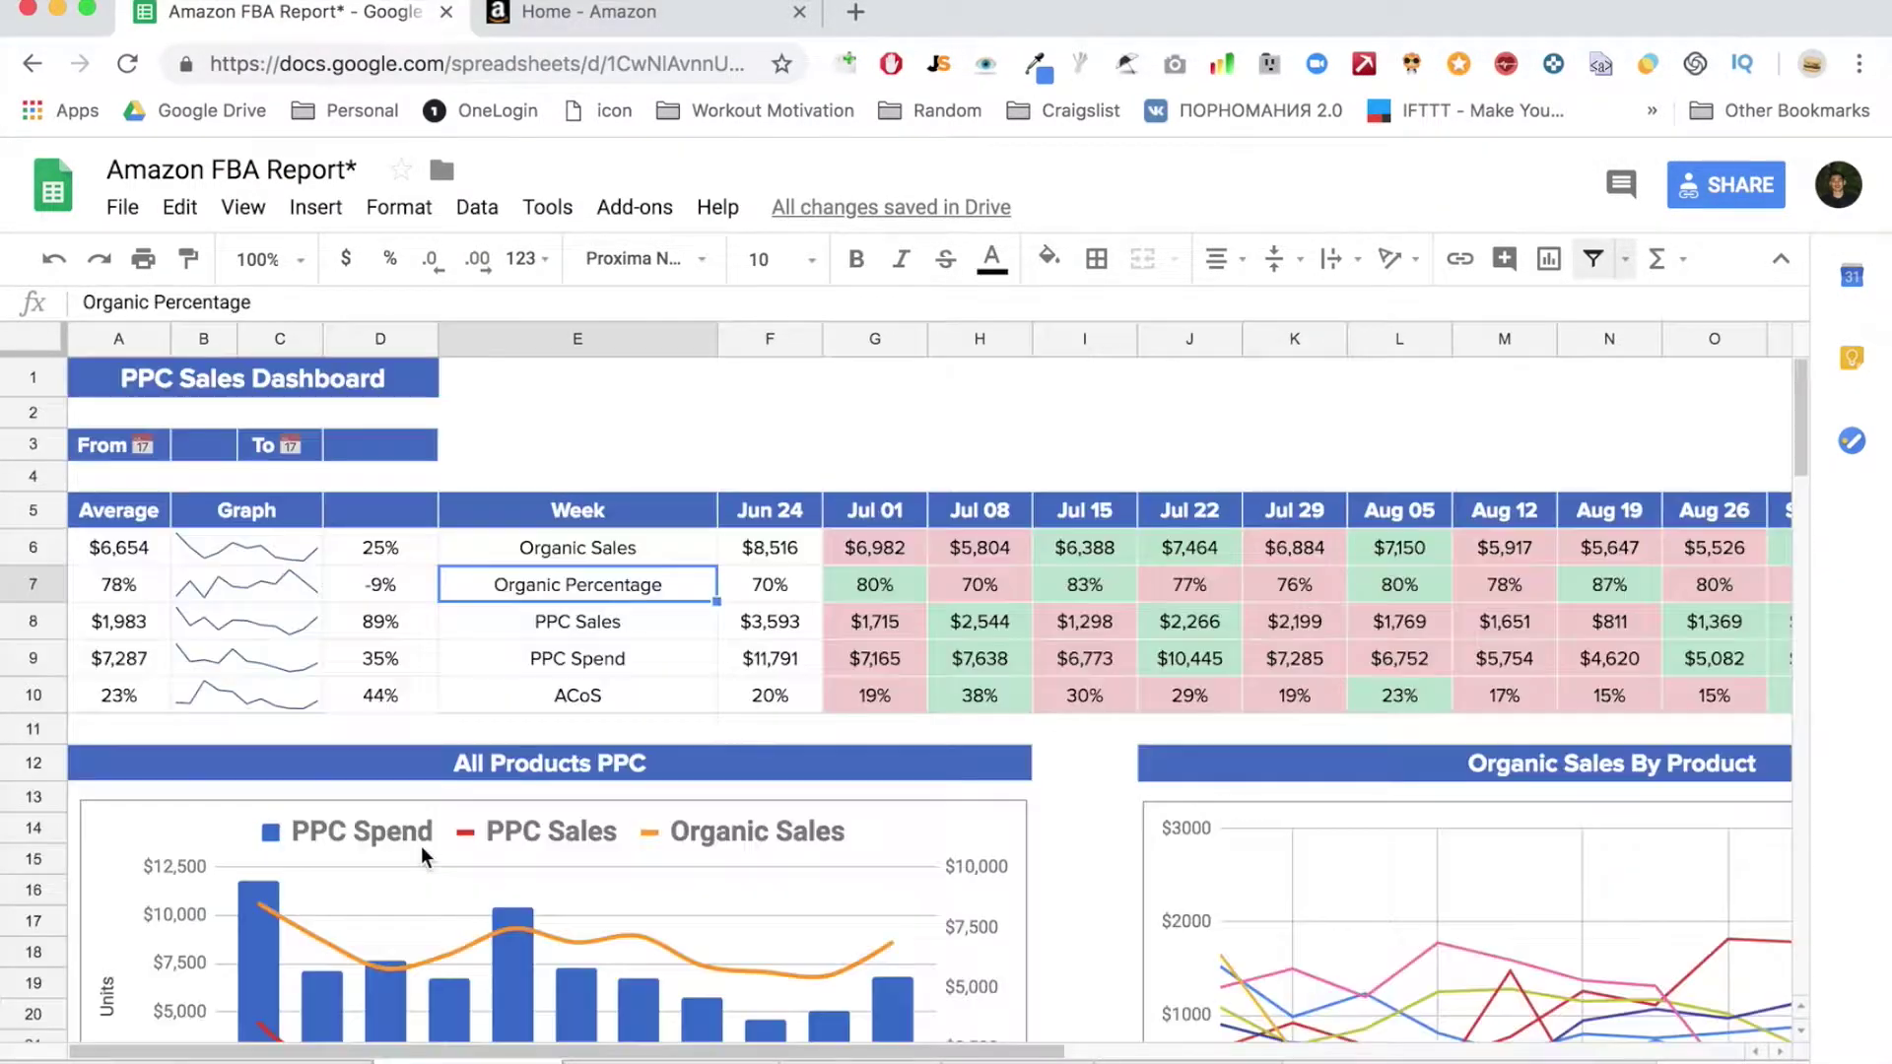
pyautogui.click(615, 412)
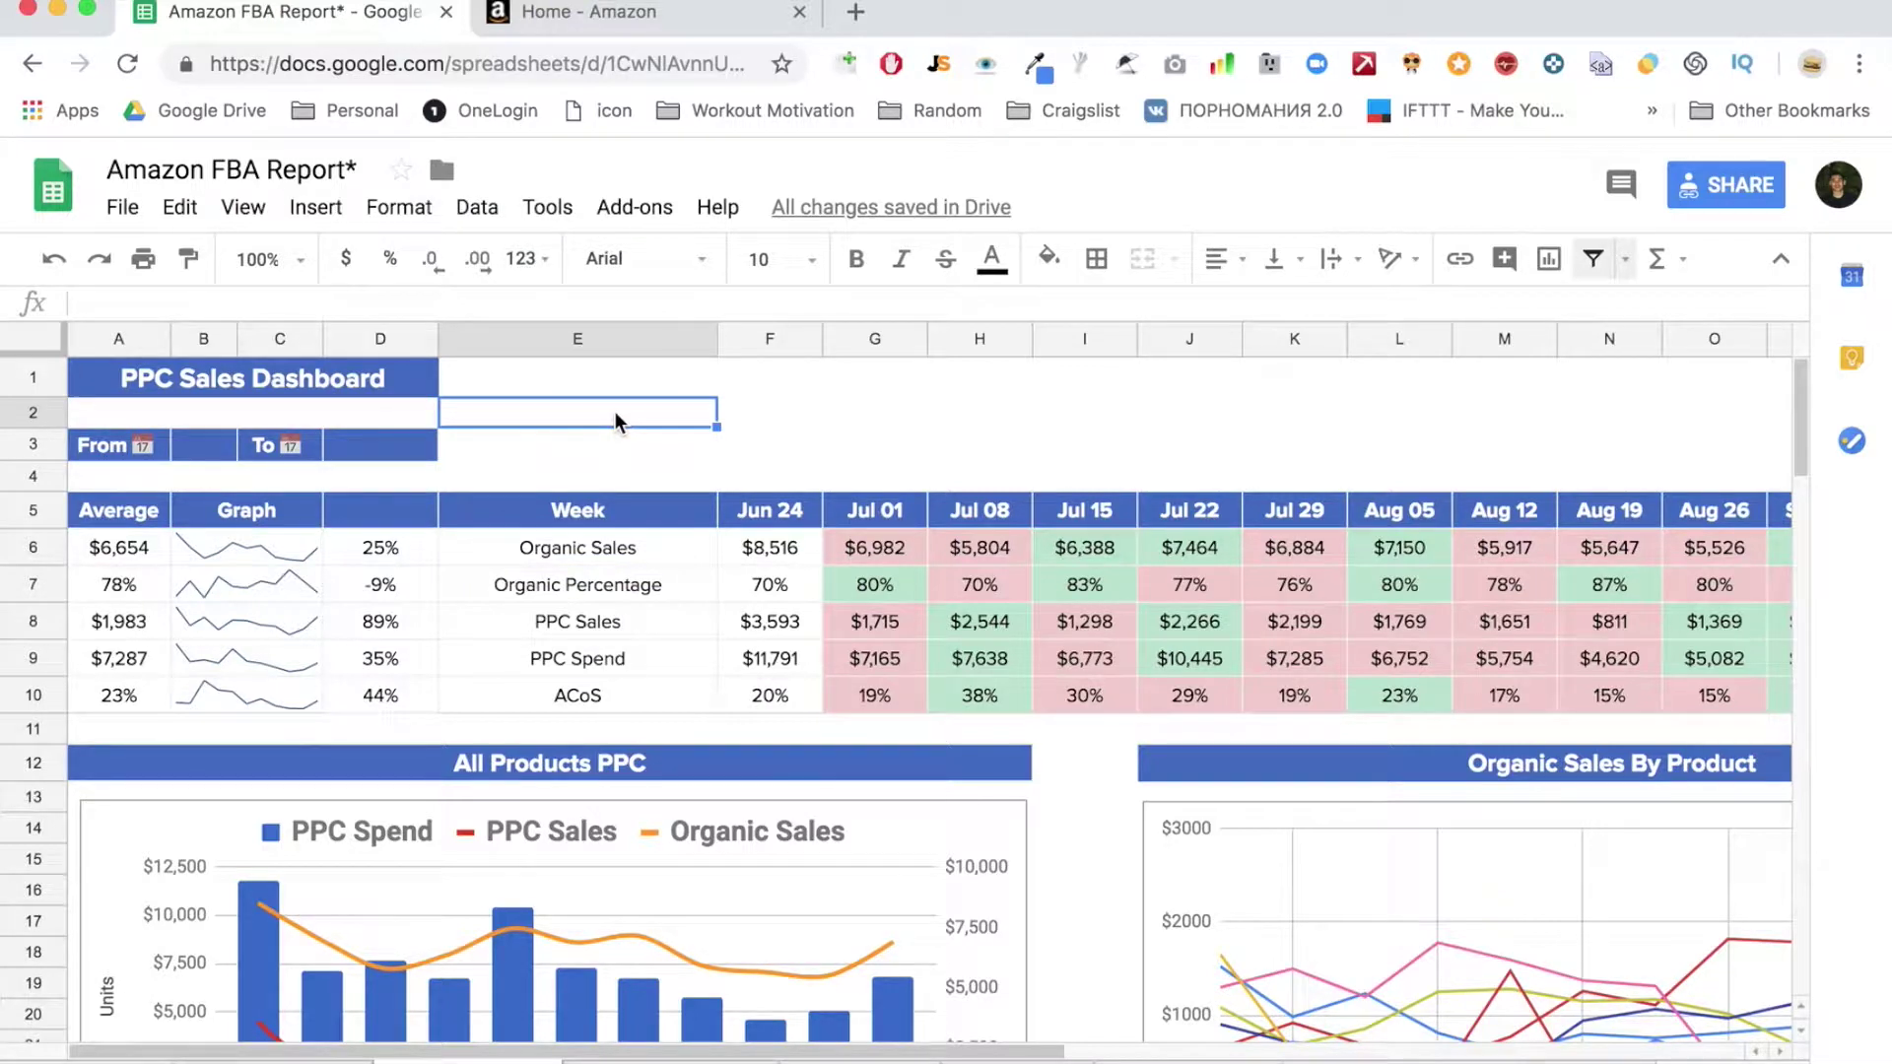
pyautogui.click(611, 554)
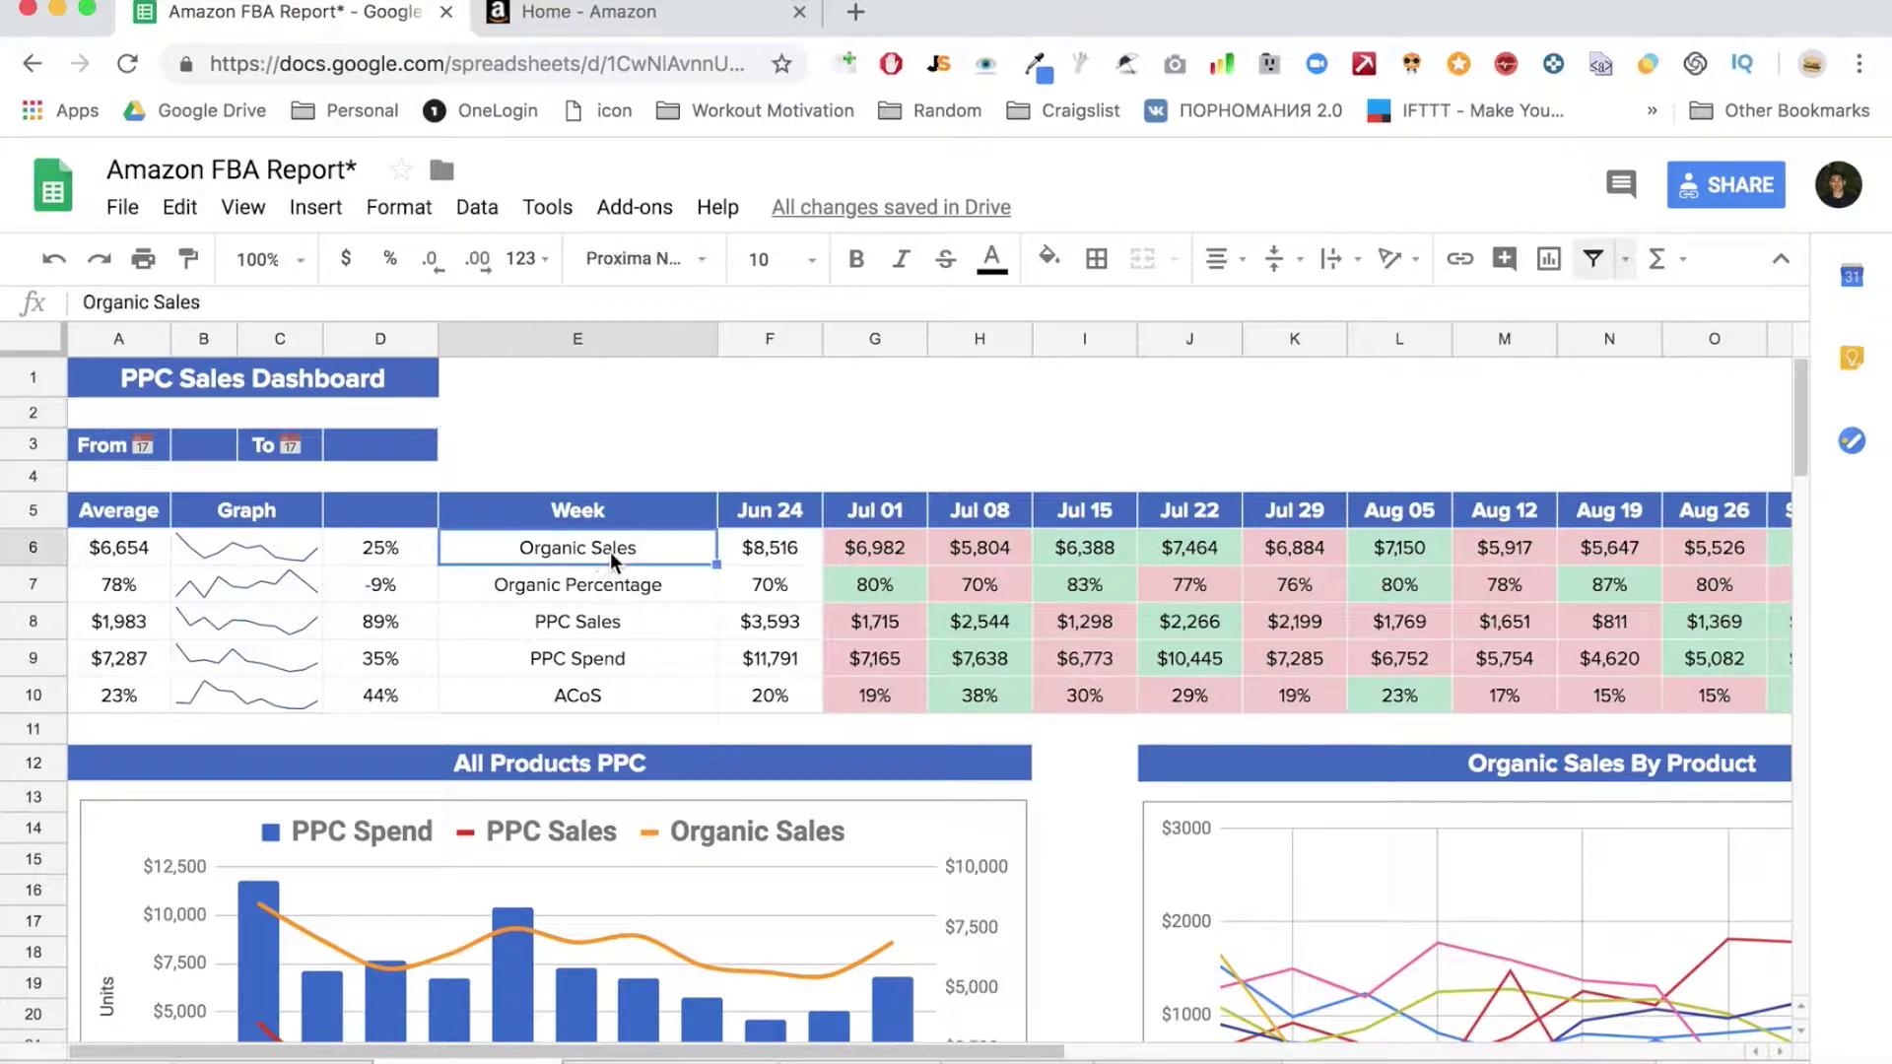
pyautogui.press('Right')
pyautogui.press('Left')
# Go through the weekly Organic Percentage, PPC Sales, PPC Spend and ACoS rows up to Sep 02
pyautogui.click(620, 585)
pyautogui.hscroll(2, 583, 589)
pyautogui.hscroll(1, 577, 576)
pyautogui.hscroll(-2, 577, 577)
pyautogui.click(491, 629)
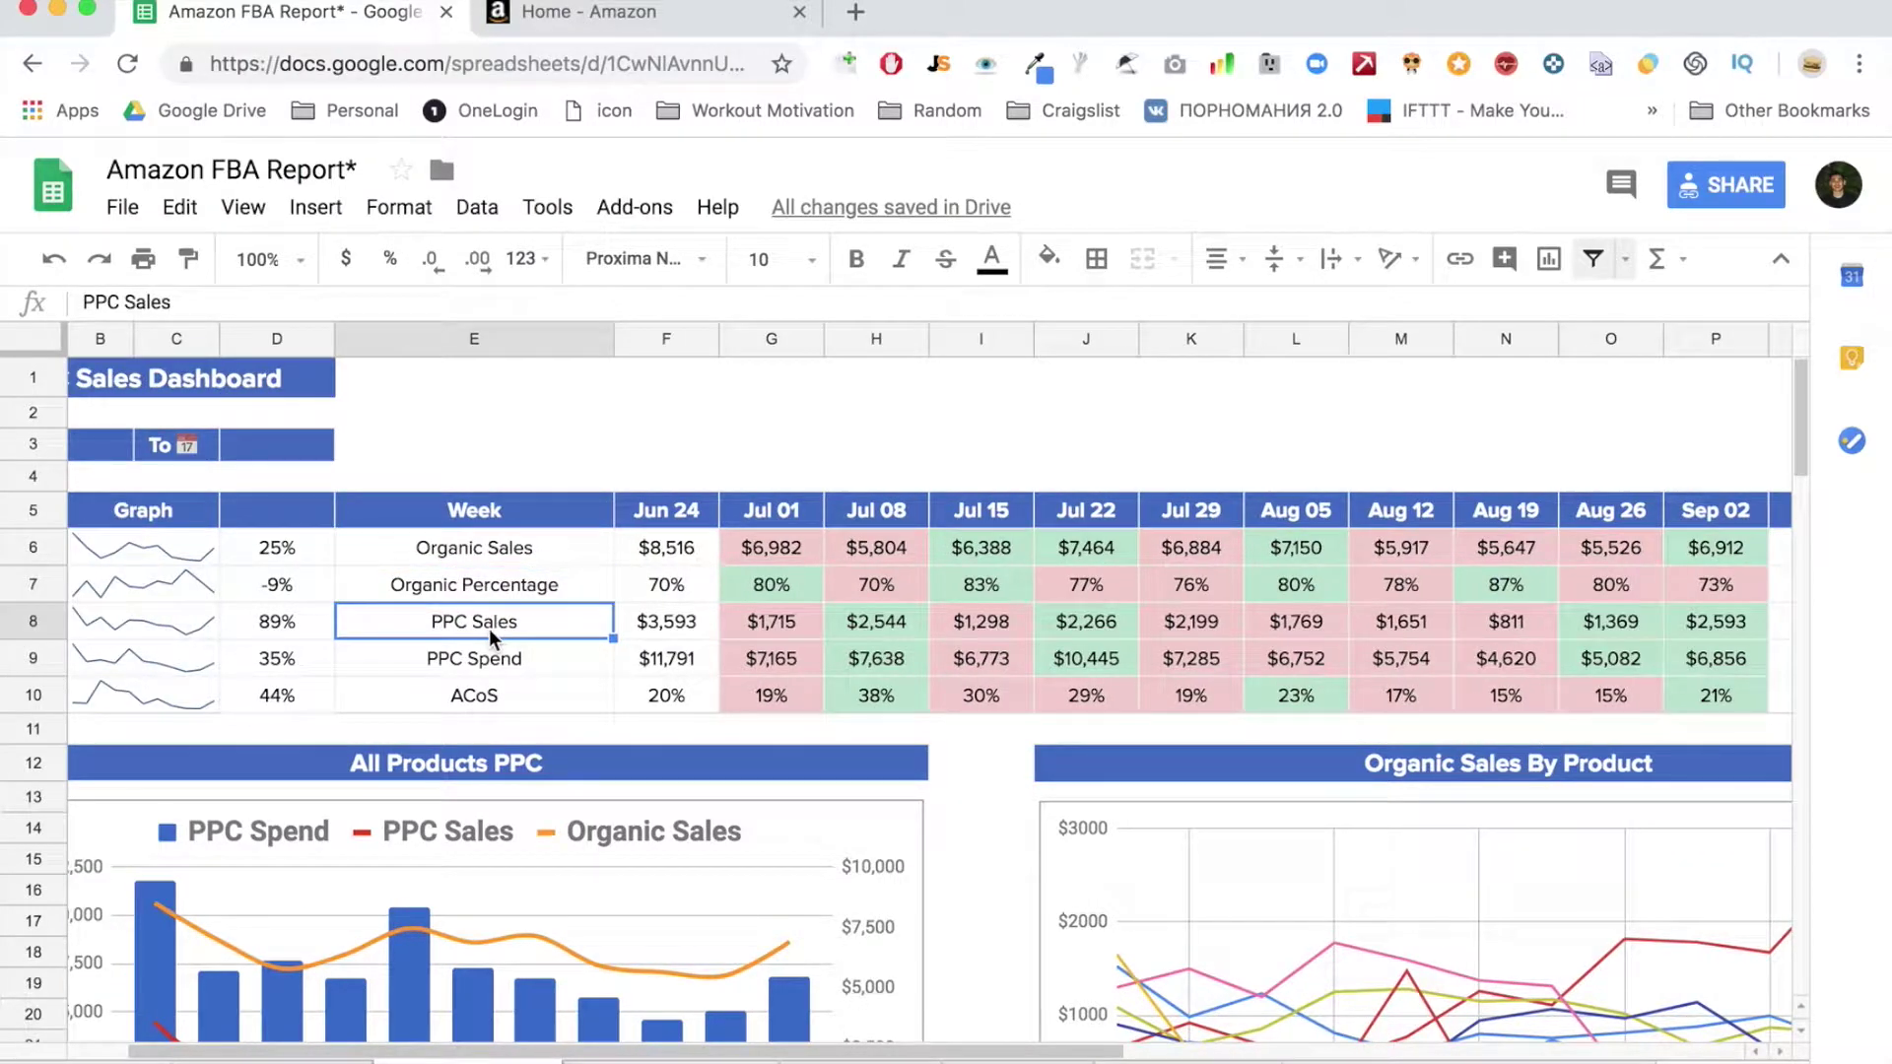
pyautogui.click(481, 672)
pyautogui.click(477, 701)
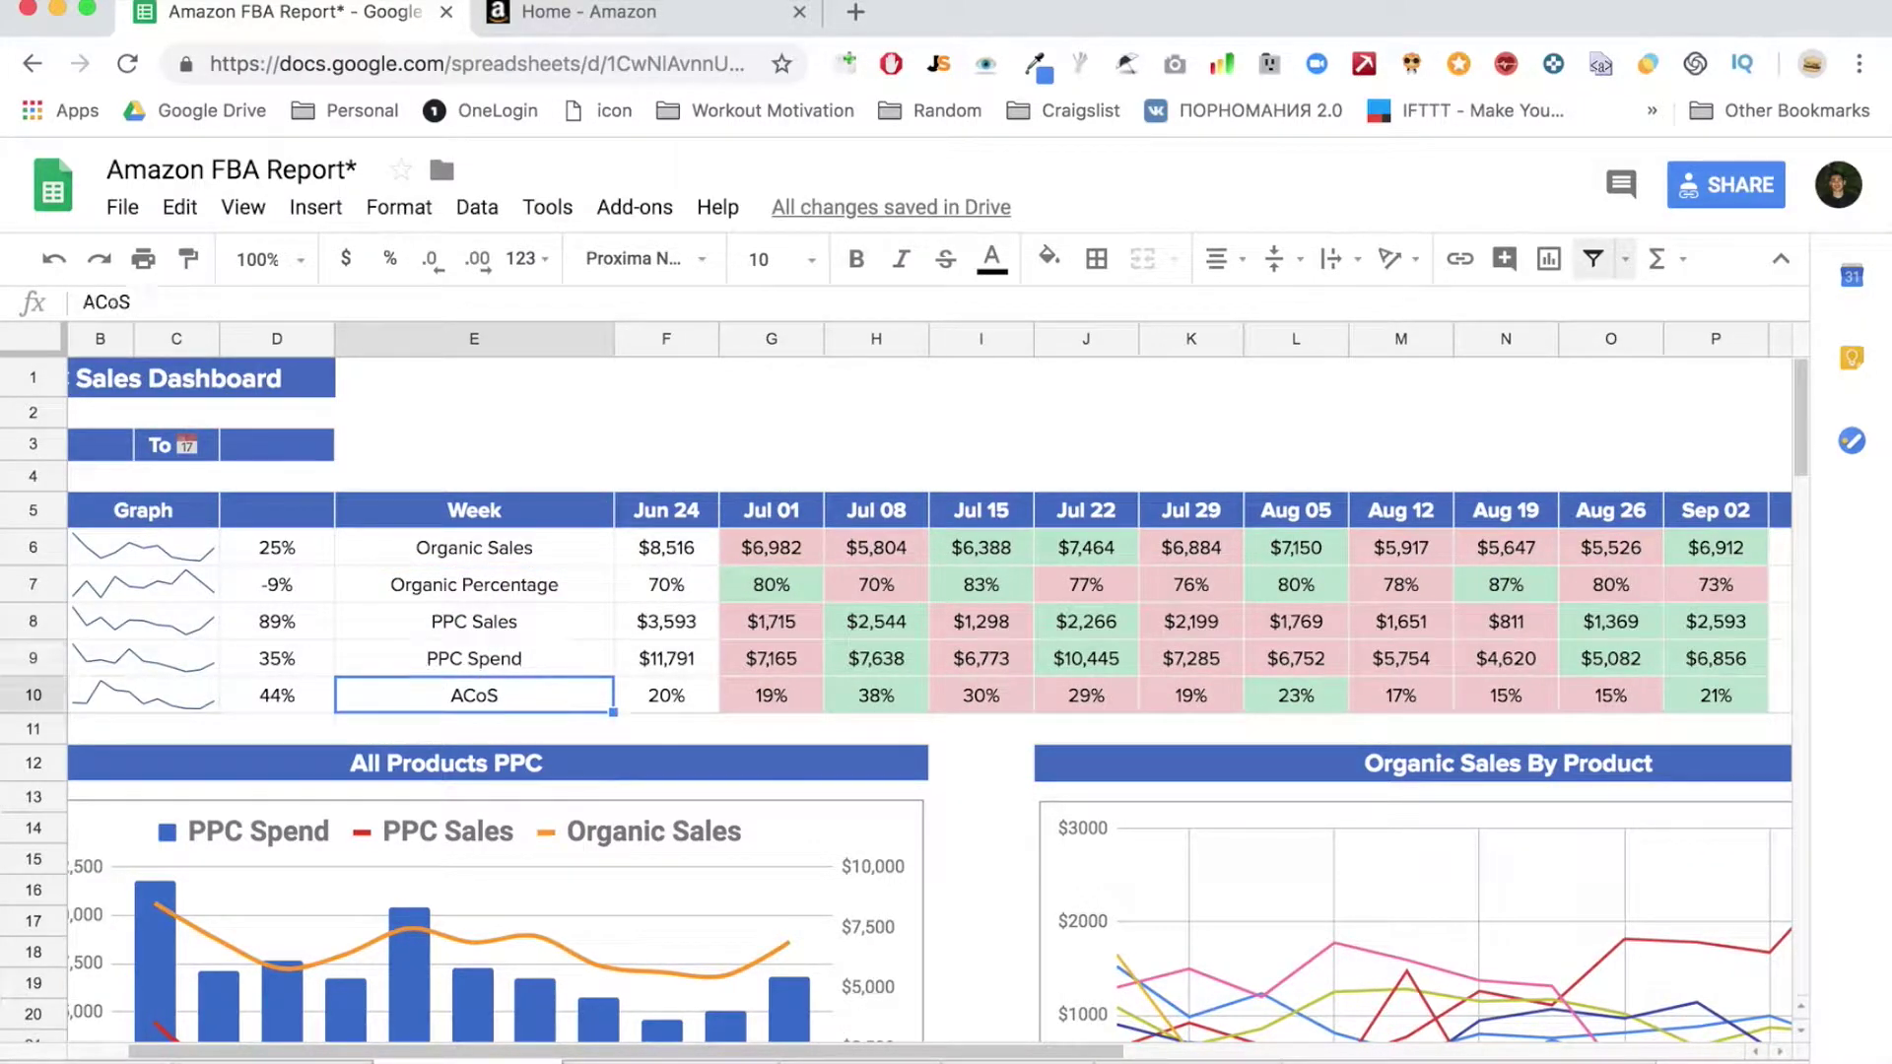
pyautogui.hscroll(3, 575, 693)
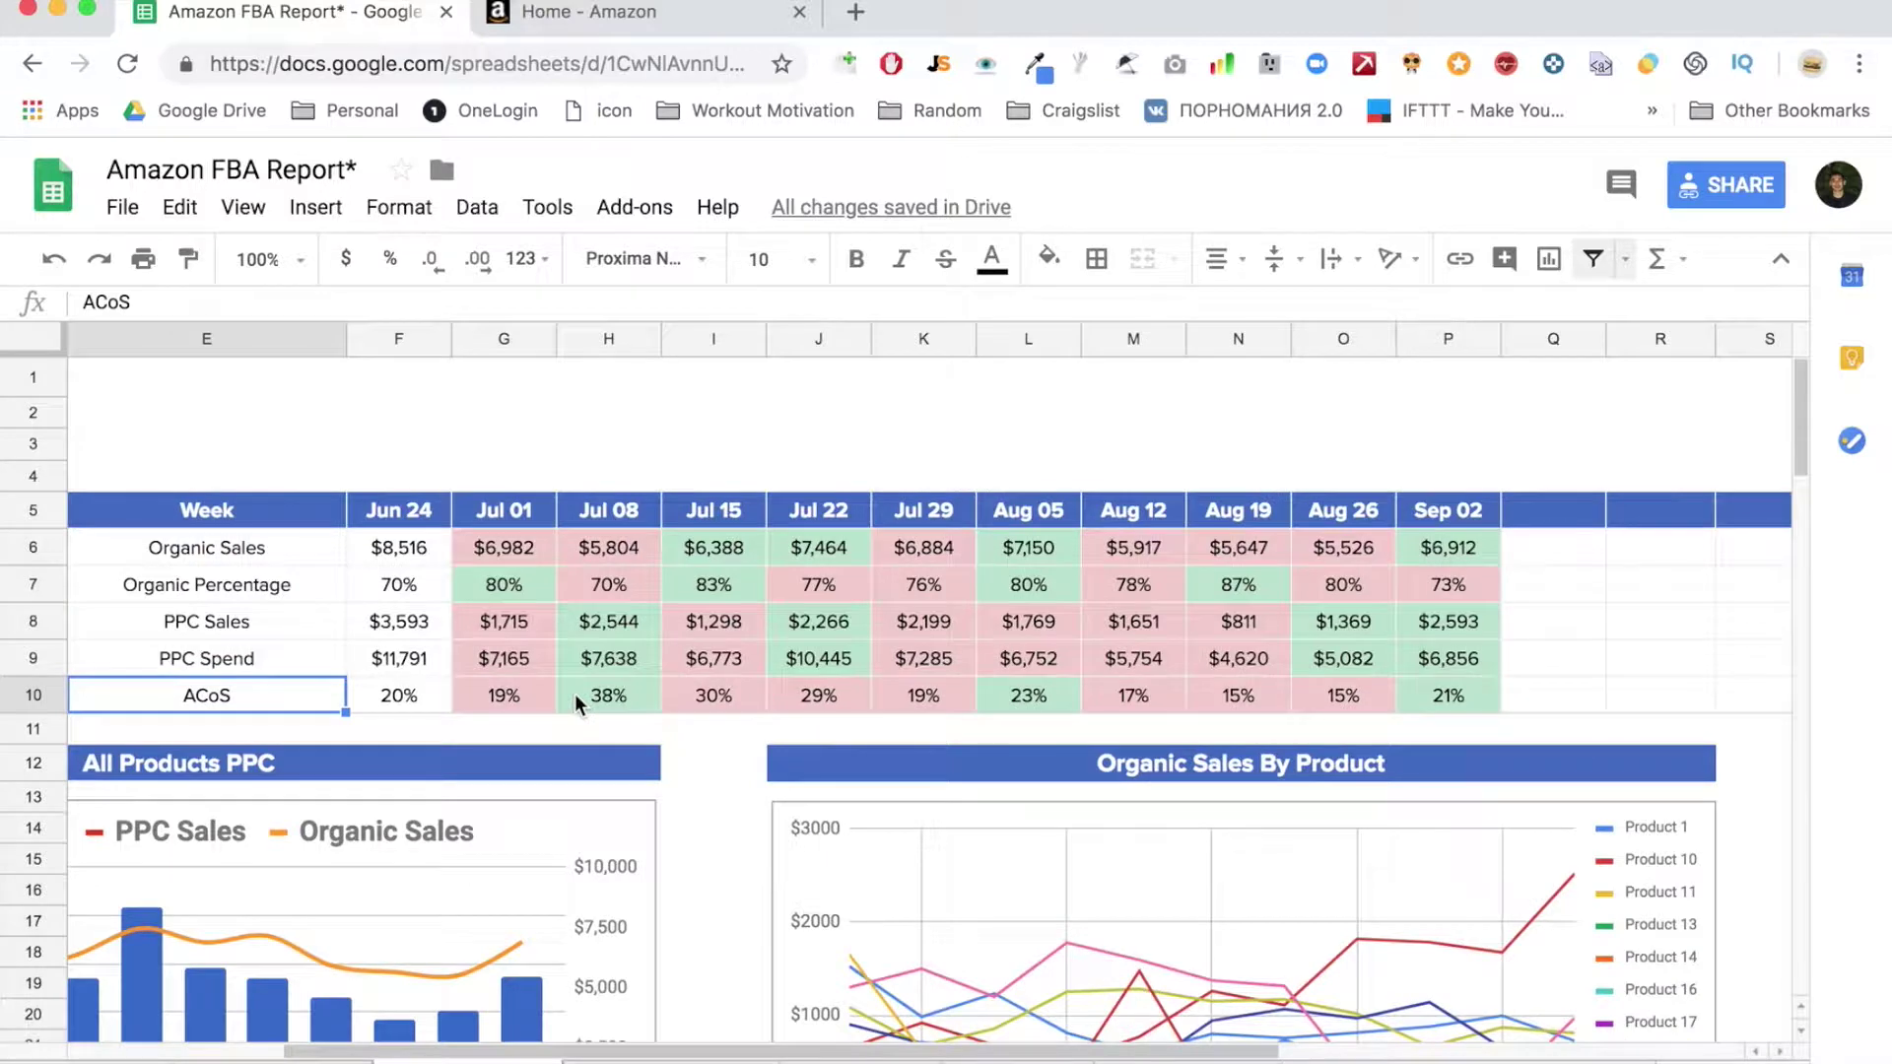
# Set the PPC product table's selected KPI to 7 Day Conversion Rate
pyautogui.scroll(-5, 676, 812)
pyautogui.hscroll(-3, 676, 814)
pyautogui.scroll(-2, 676, 824)
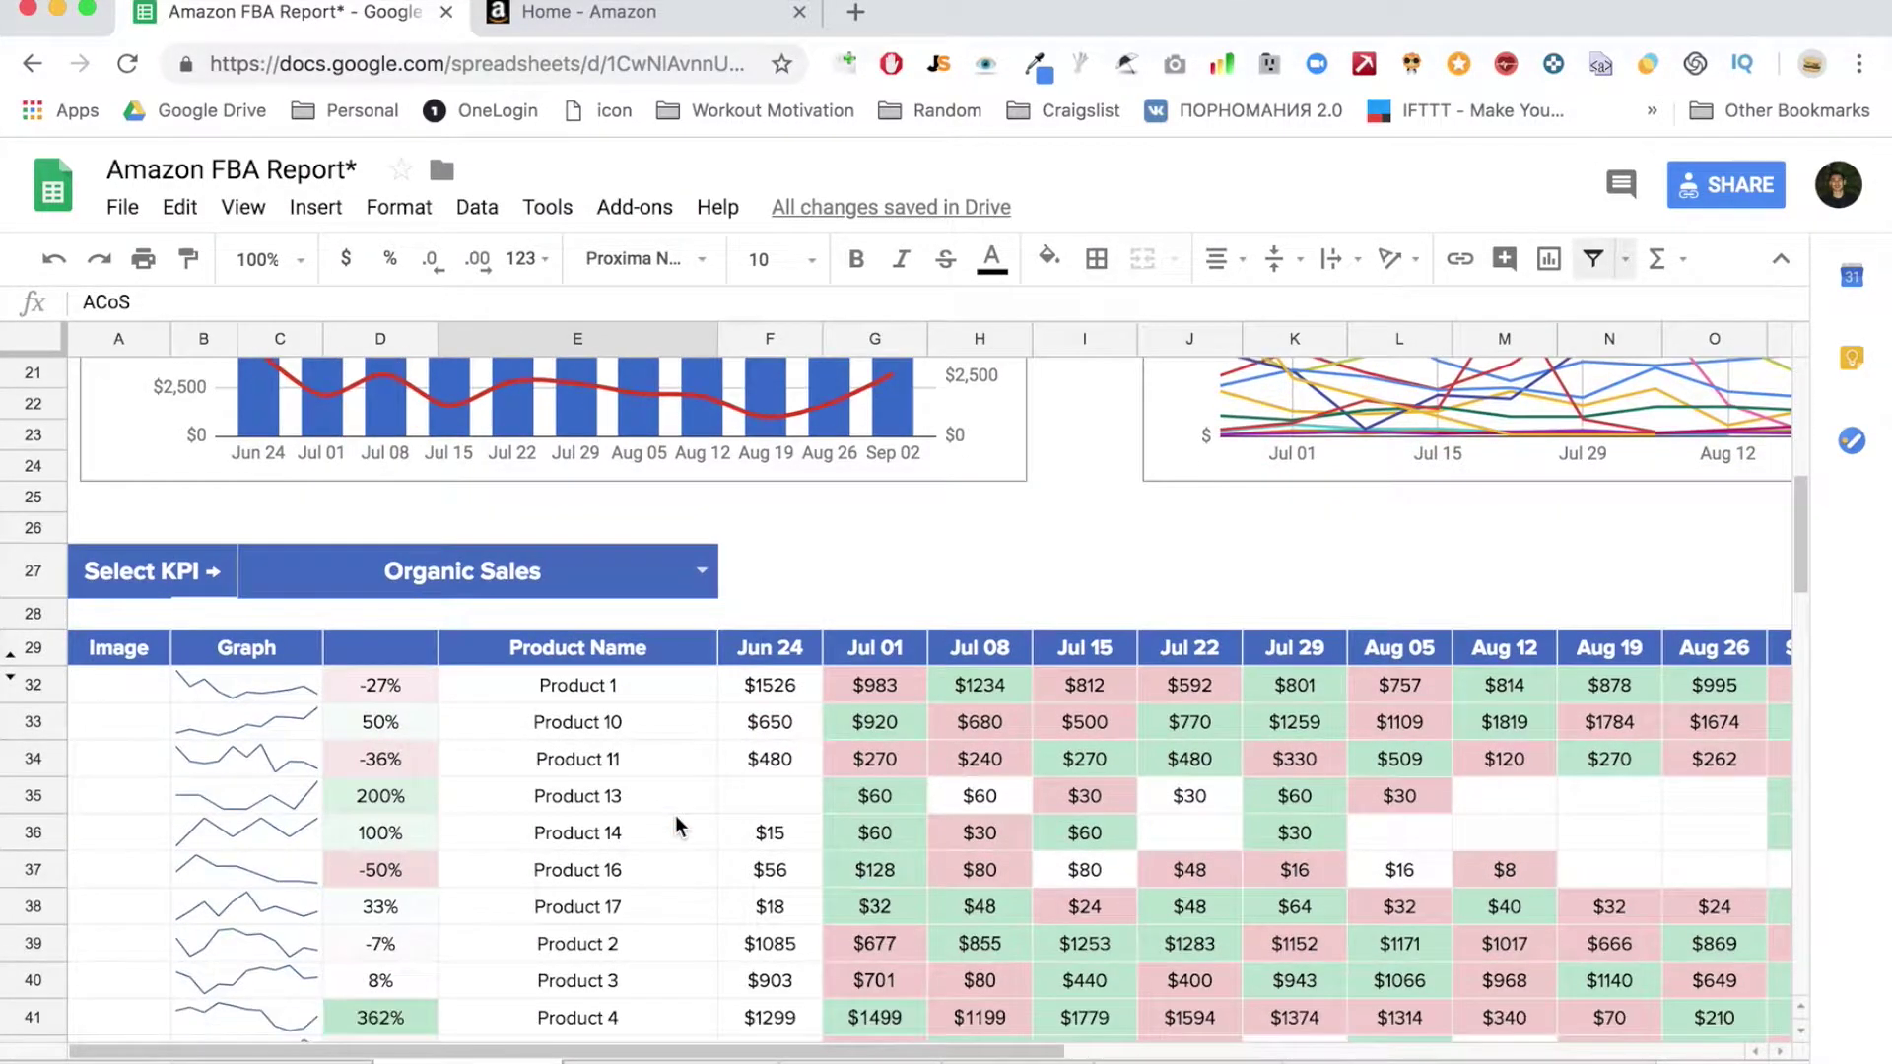
pyautogui.hscroll(1, 676, 823)
pyautogui.scroll(-1, 676, 824)
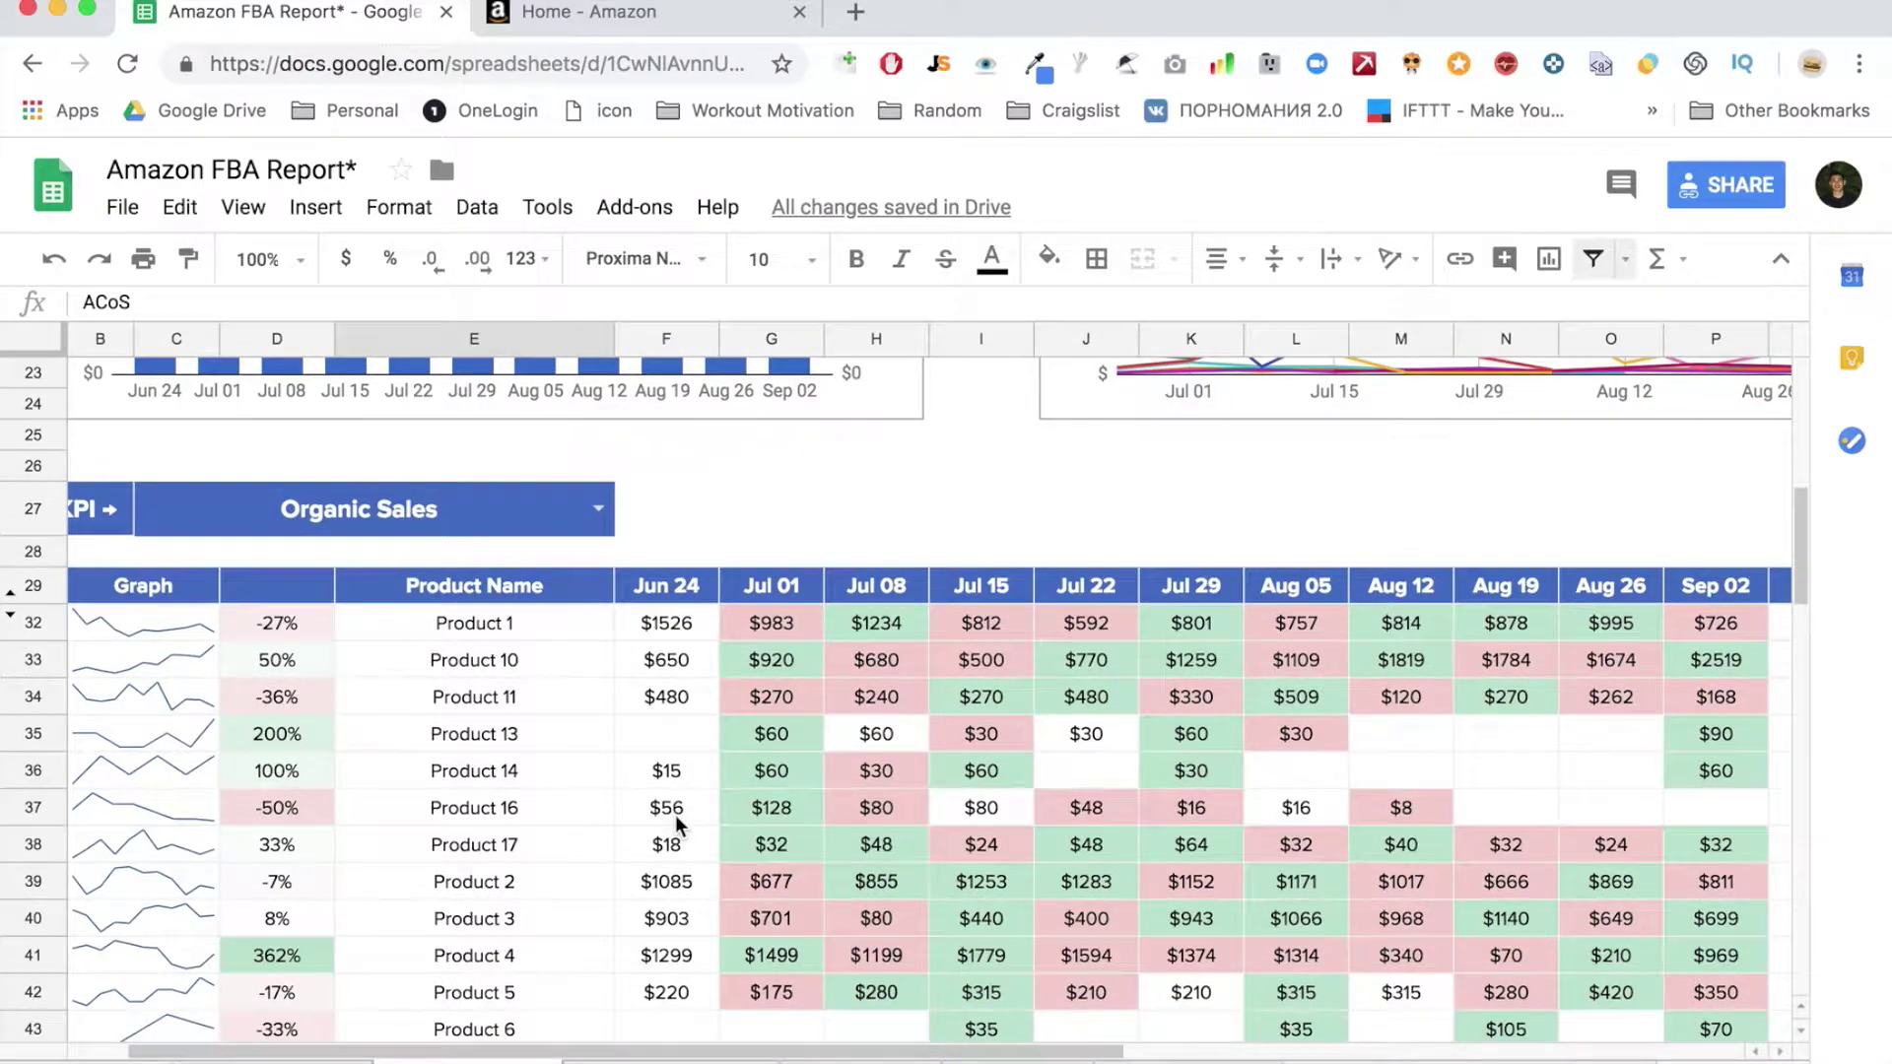
pyautogui.click(584, 523)
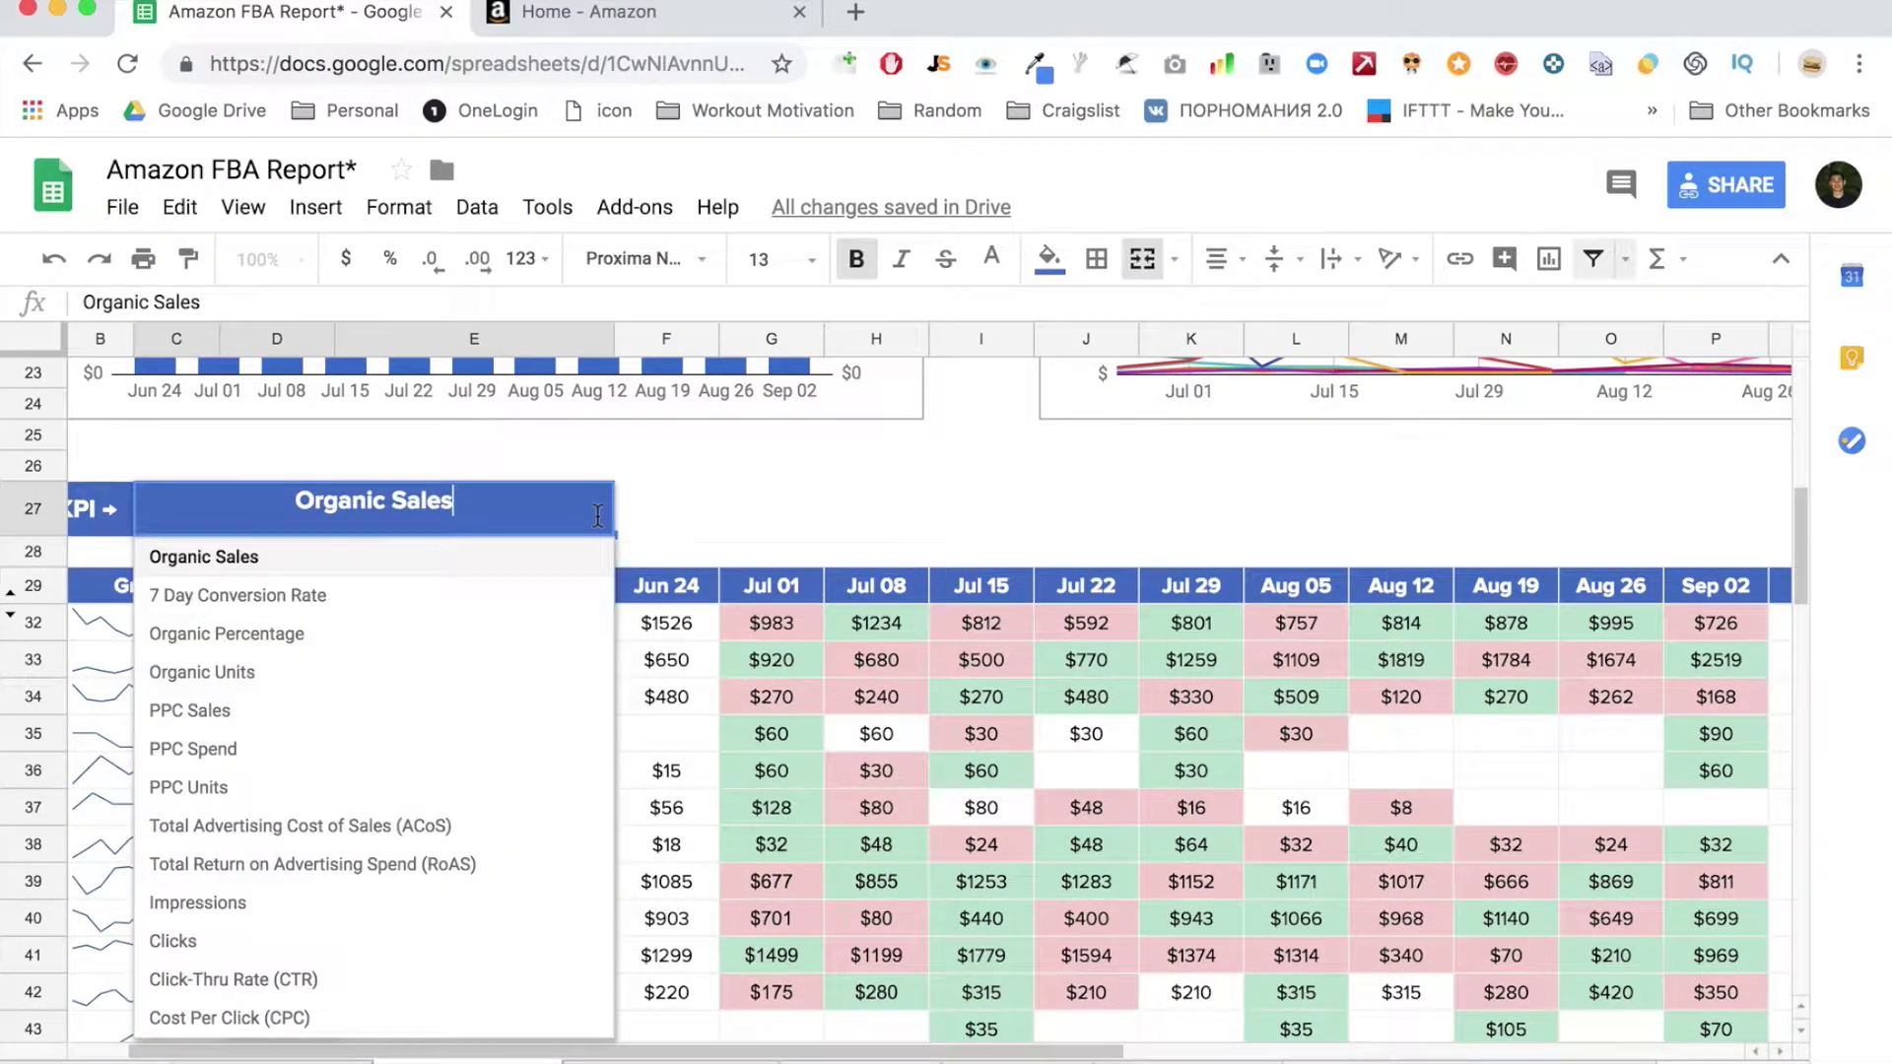
pyautogui.click(519, 596)
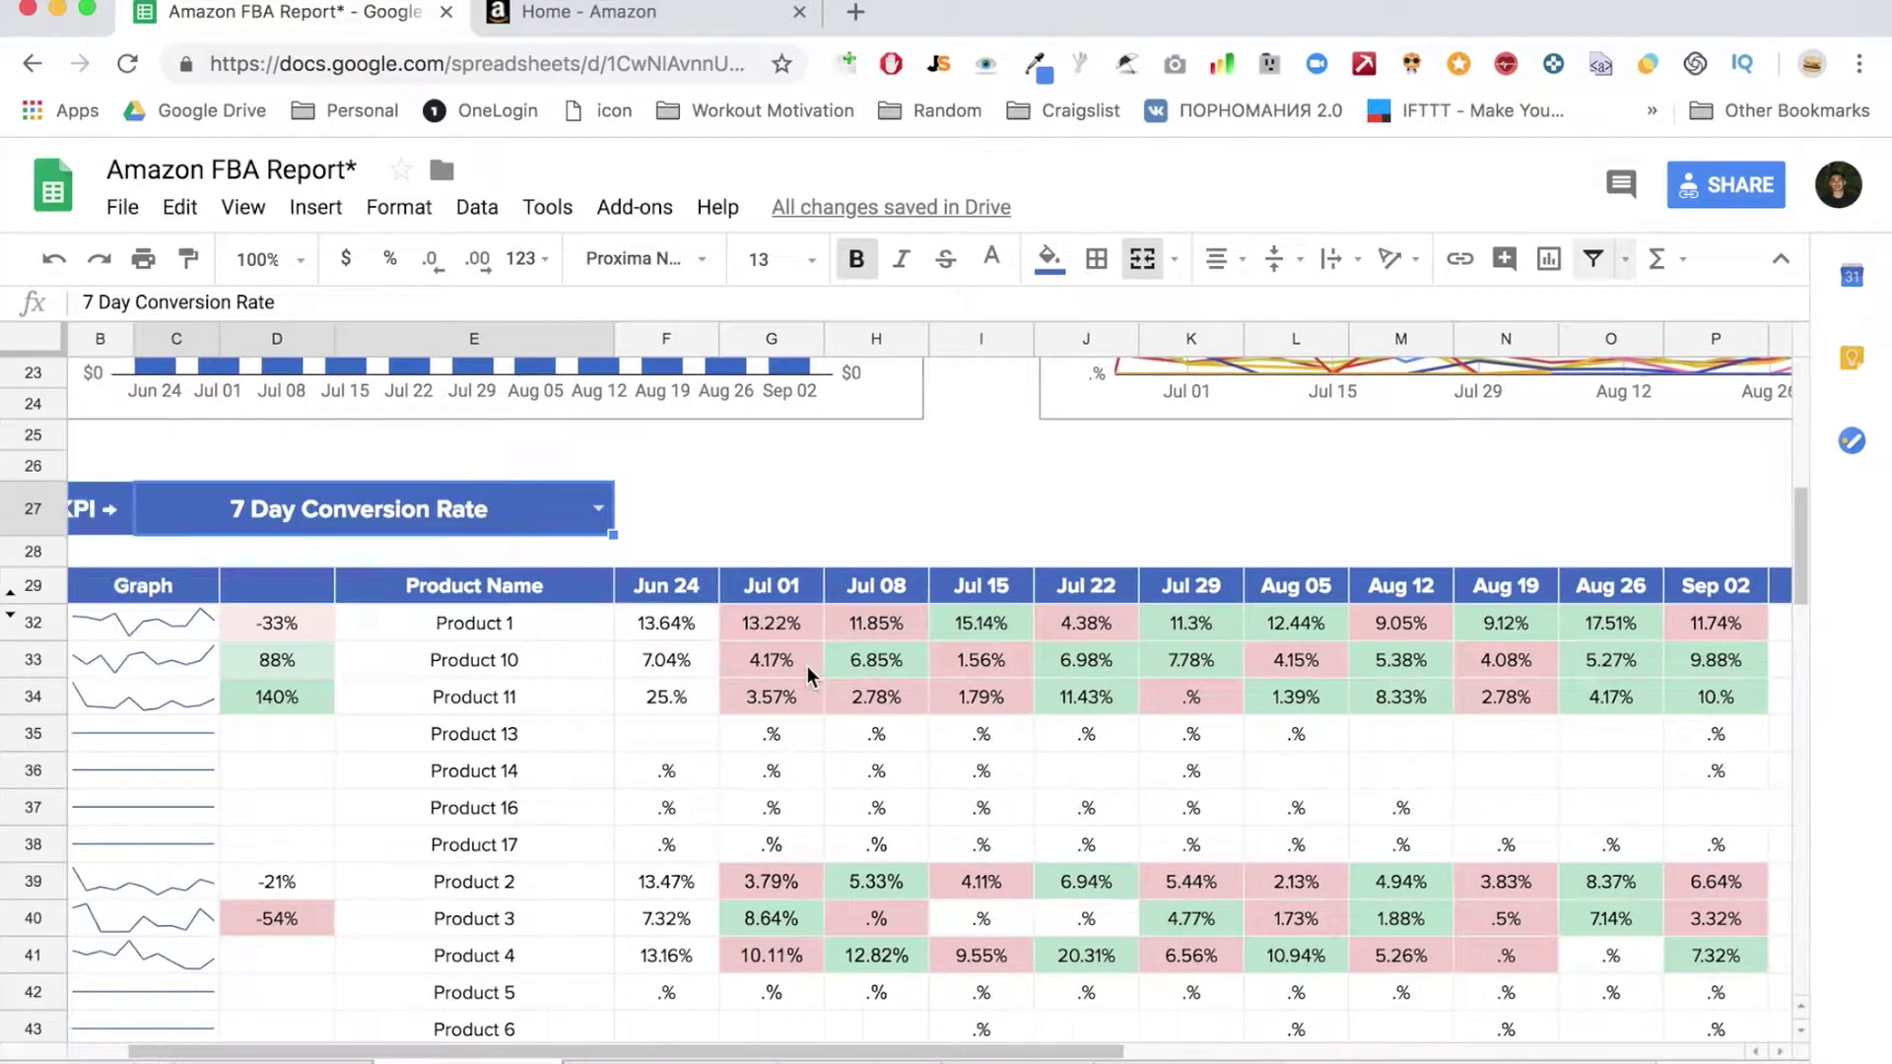
# Switch the PPC product table's KPI to Total Advertising Cost of Sales (ACoS), and from that to Impressions
pyautogui.click(597, 508)
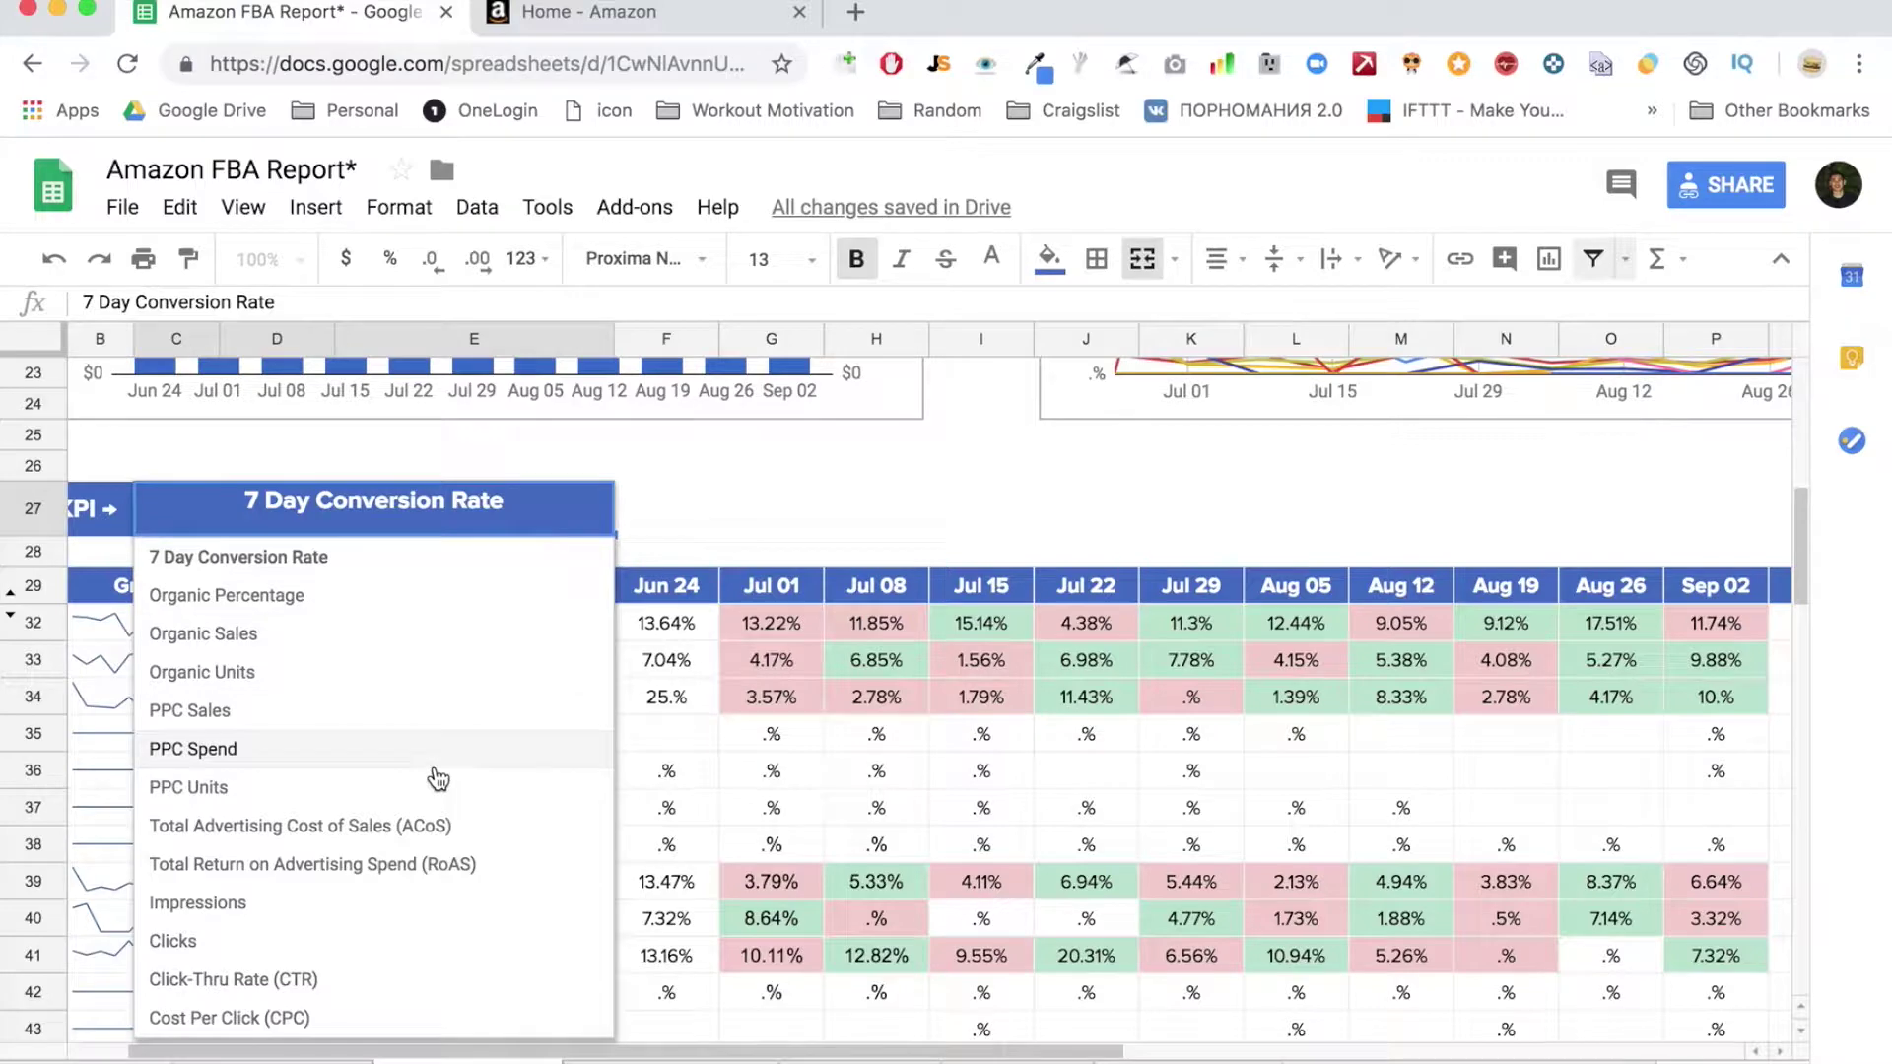
pyautogui.click(440, 832)
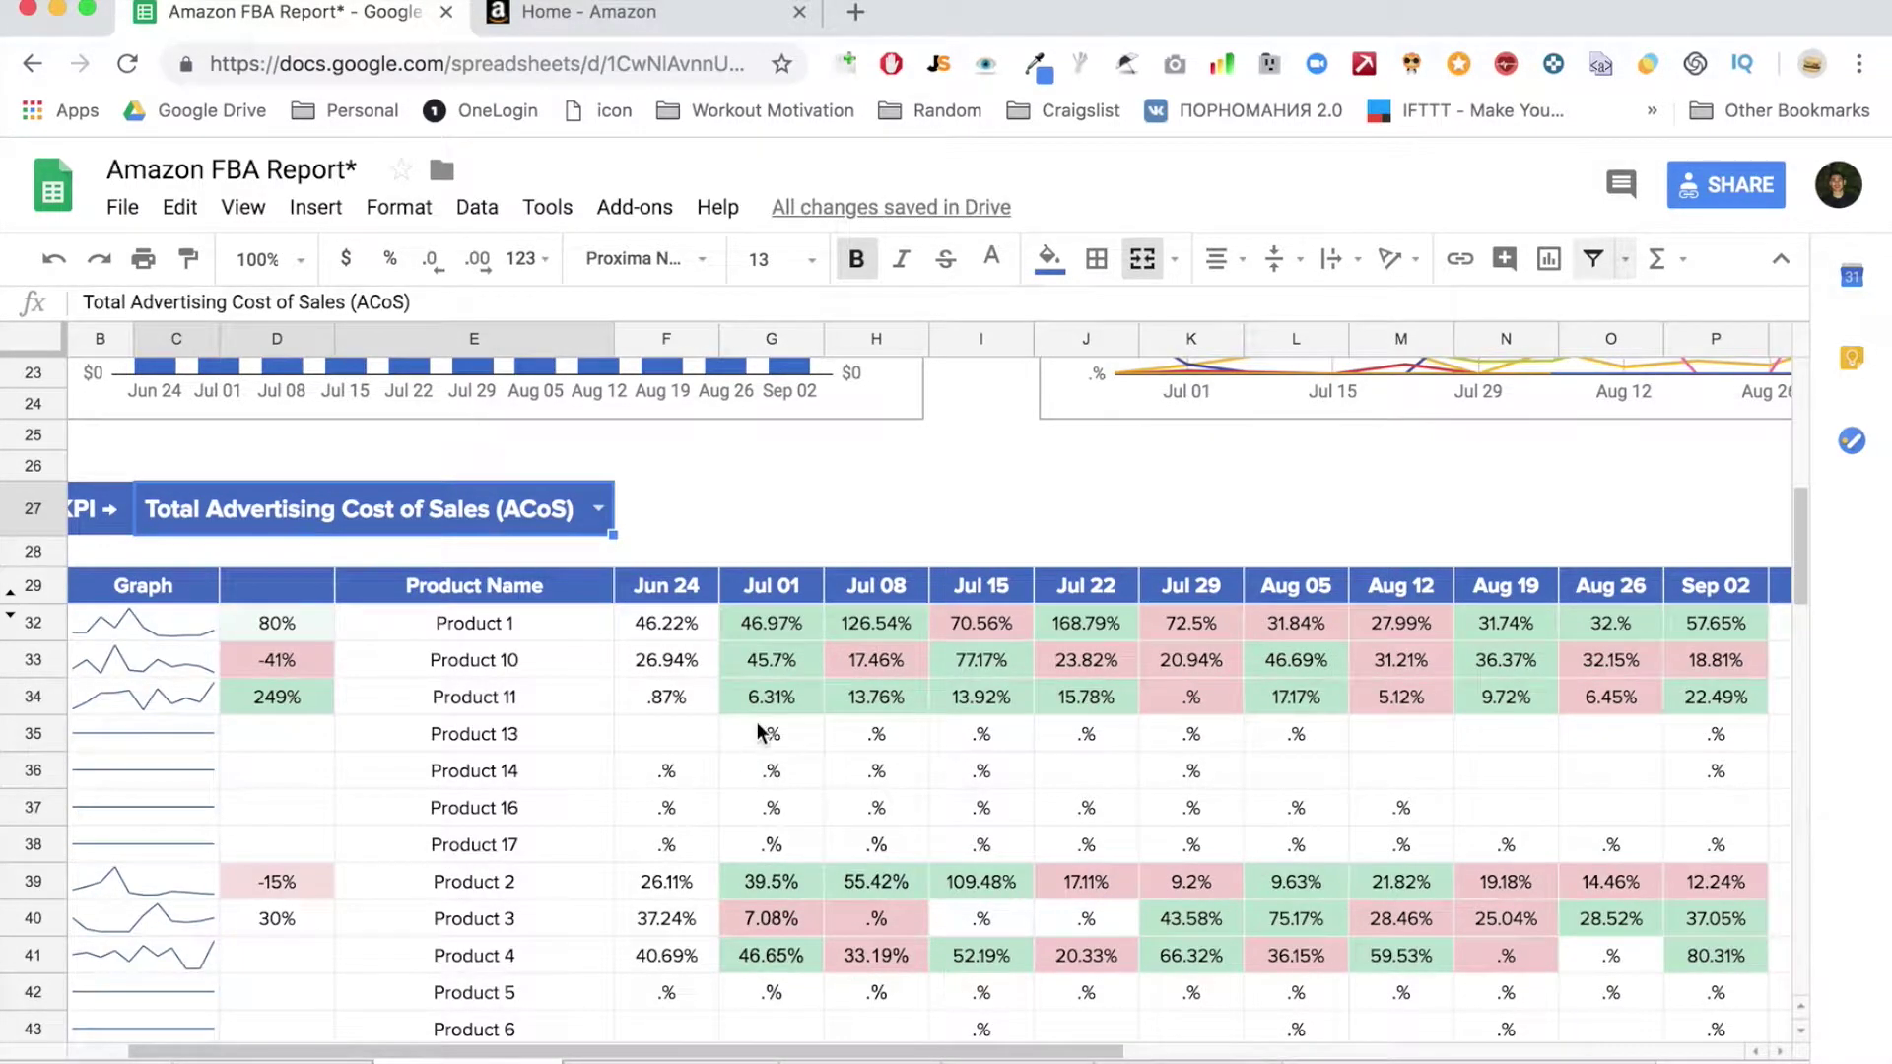
pyautogui.click(599, 508)
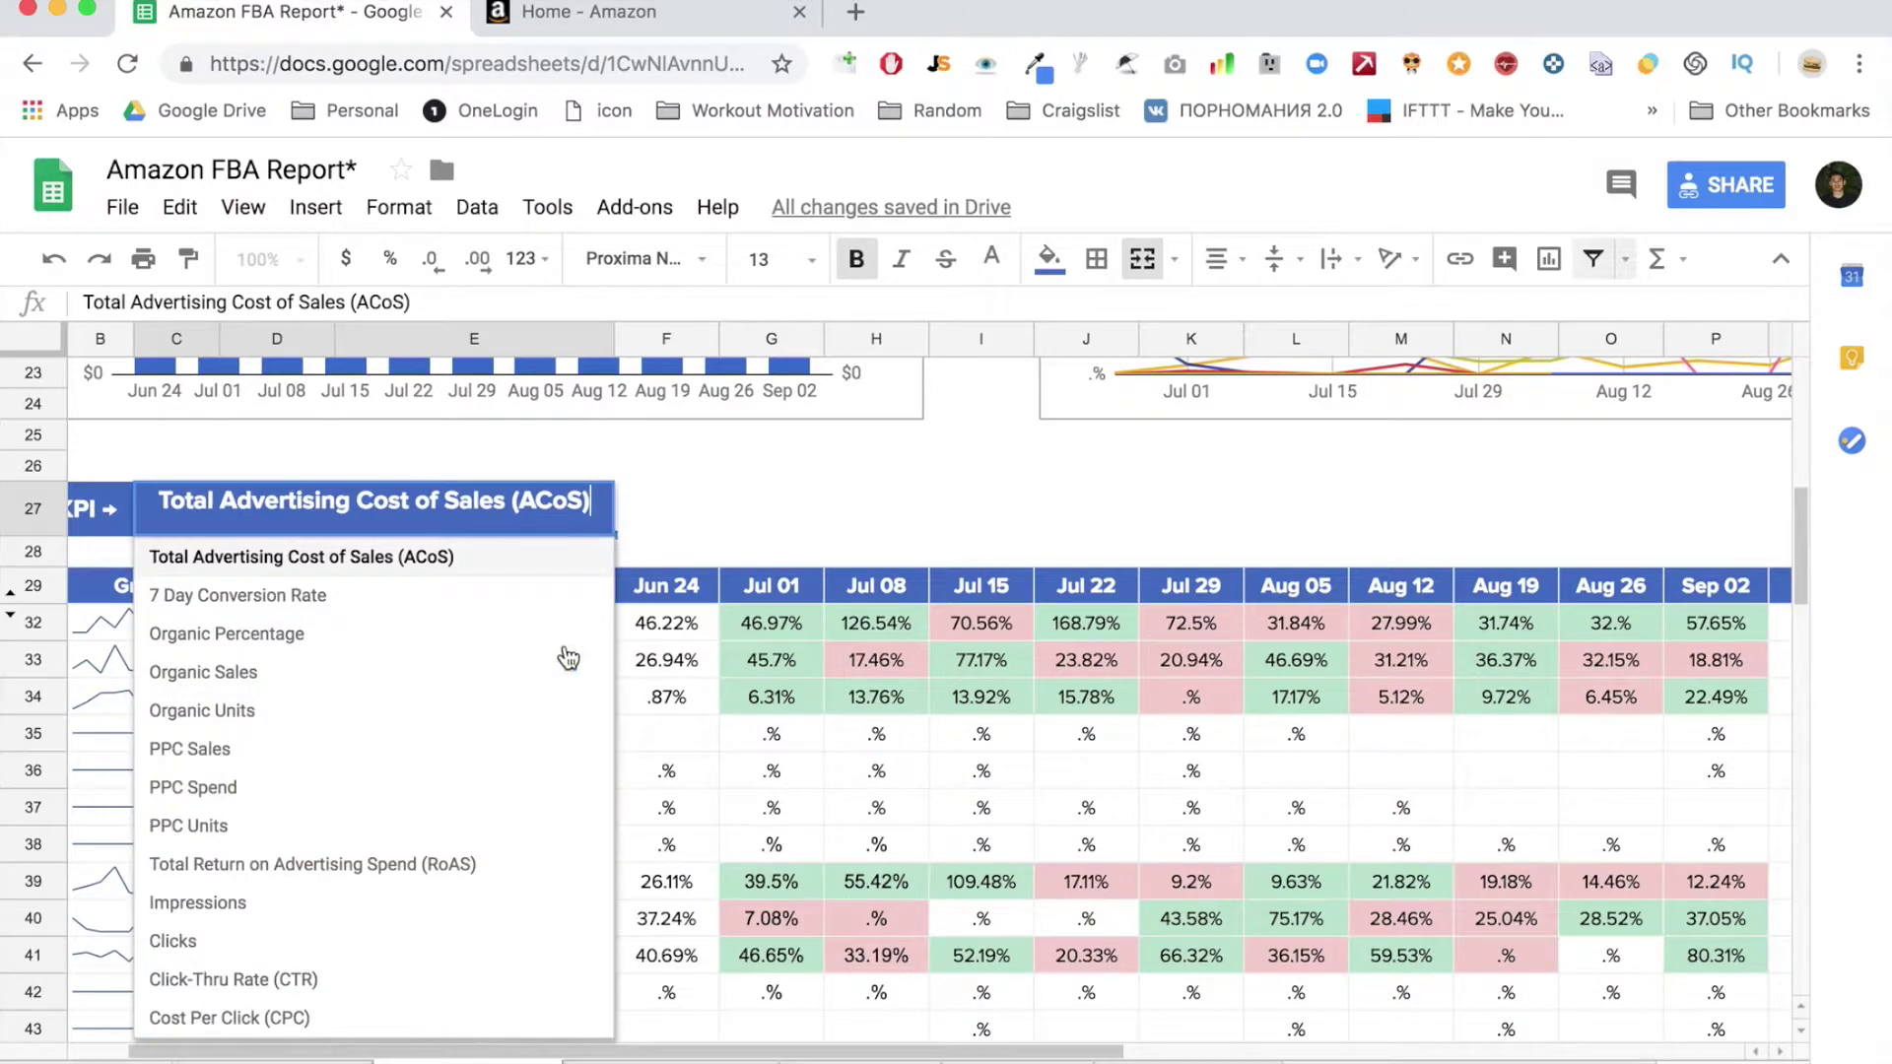
pyautogui.click(492, 902)
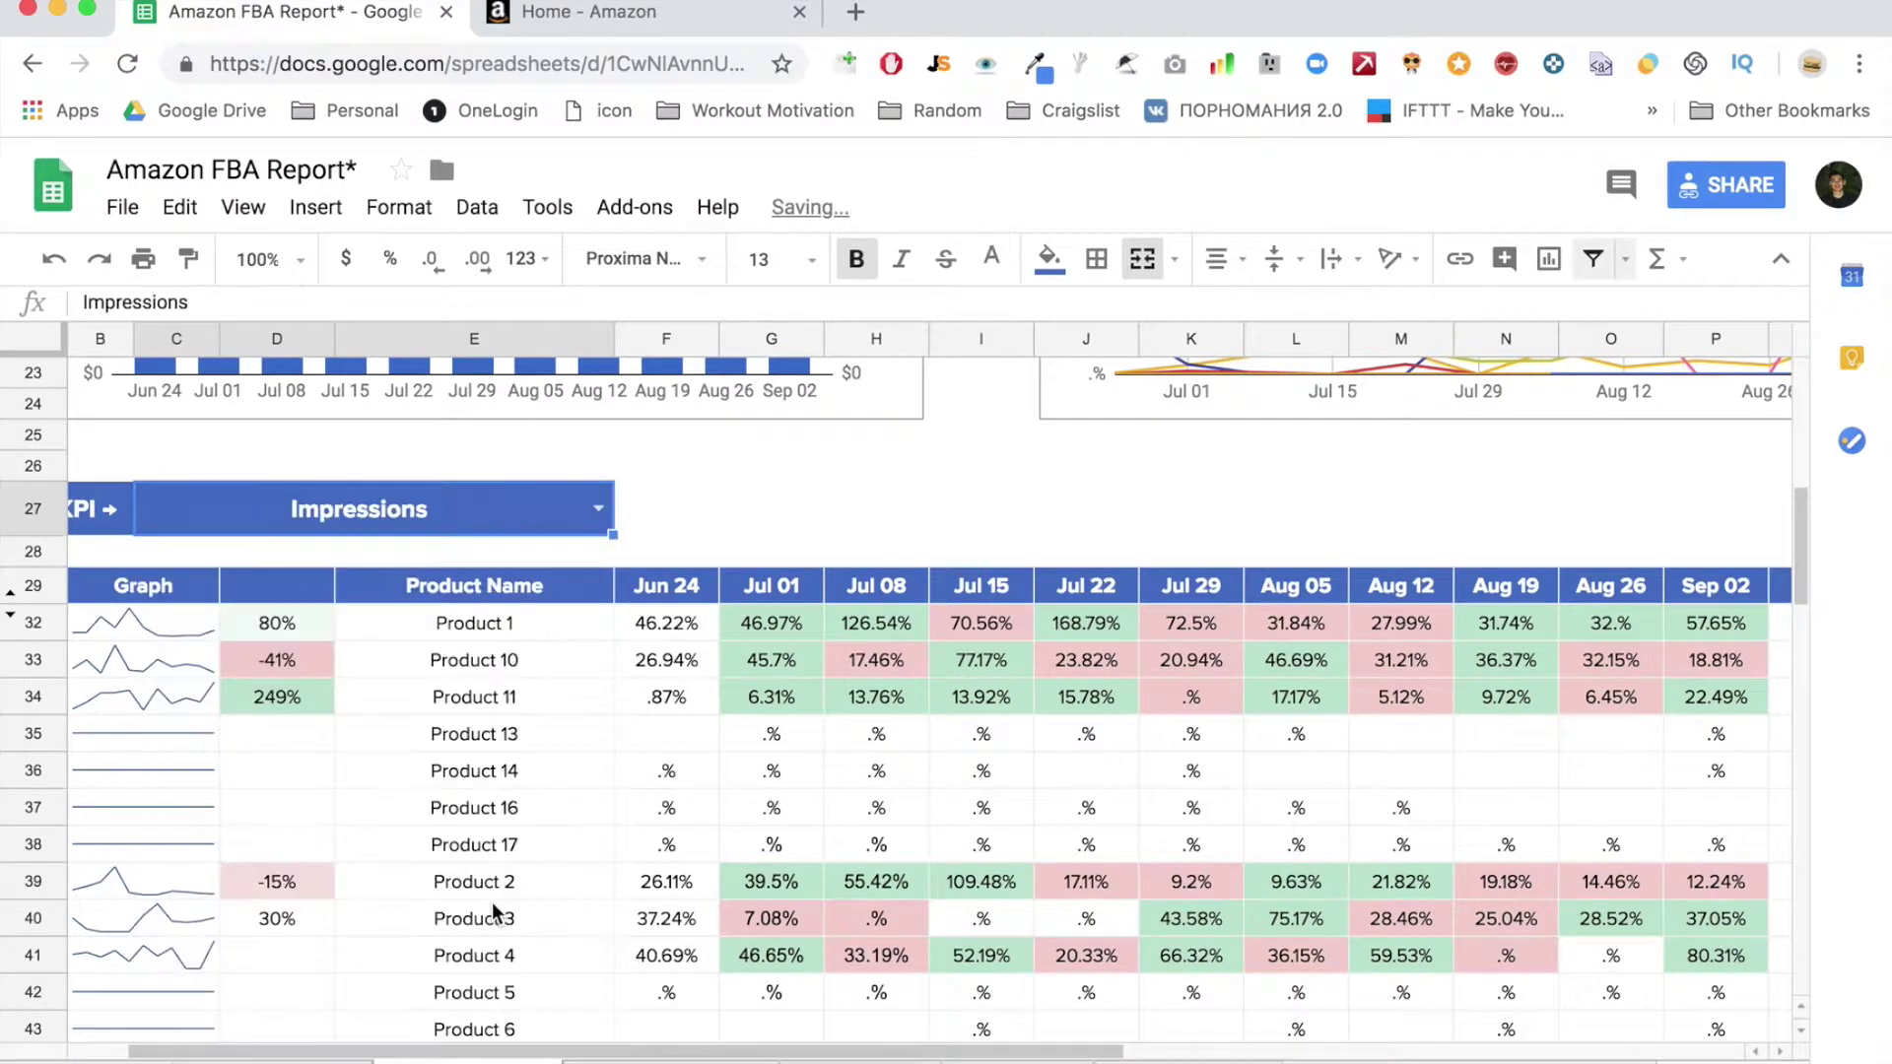
# Examine the Impressions By Product chart and weekly table, and review the other selectable KPIs while keeping Impressions selected
pyautogui.scroll(4, 493, 902)
pyautogui.hscroll(3, 493, 902)
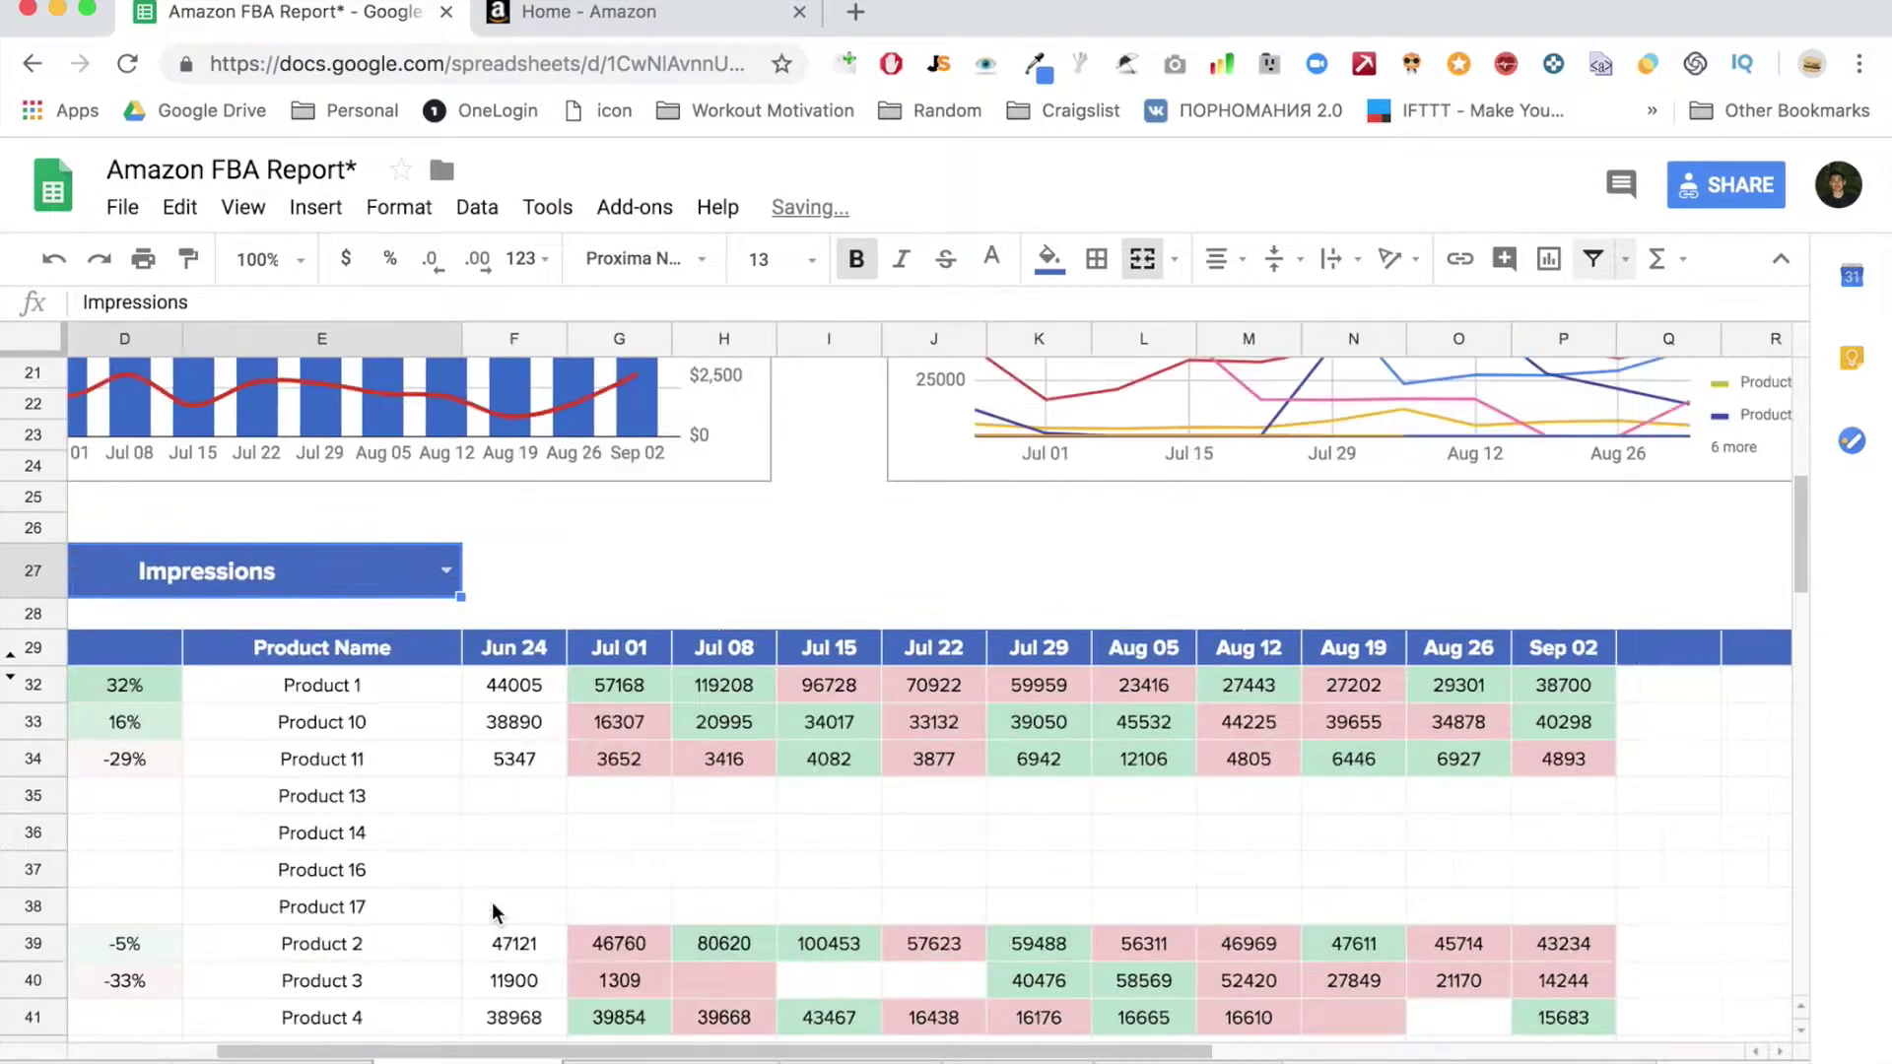
pyautogui.scroll(2, 492, 901)
pyautogui.scroll(-3, 492, 901)
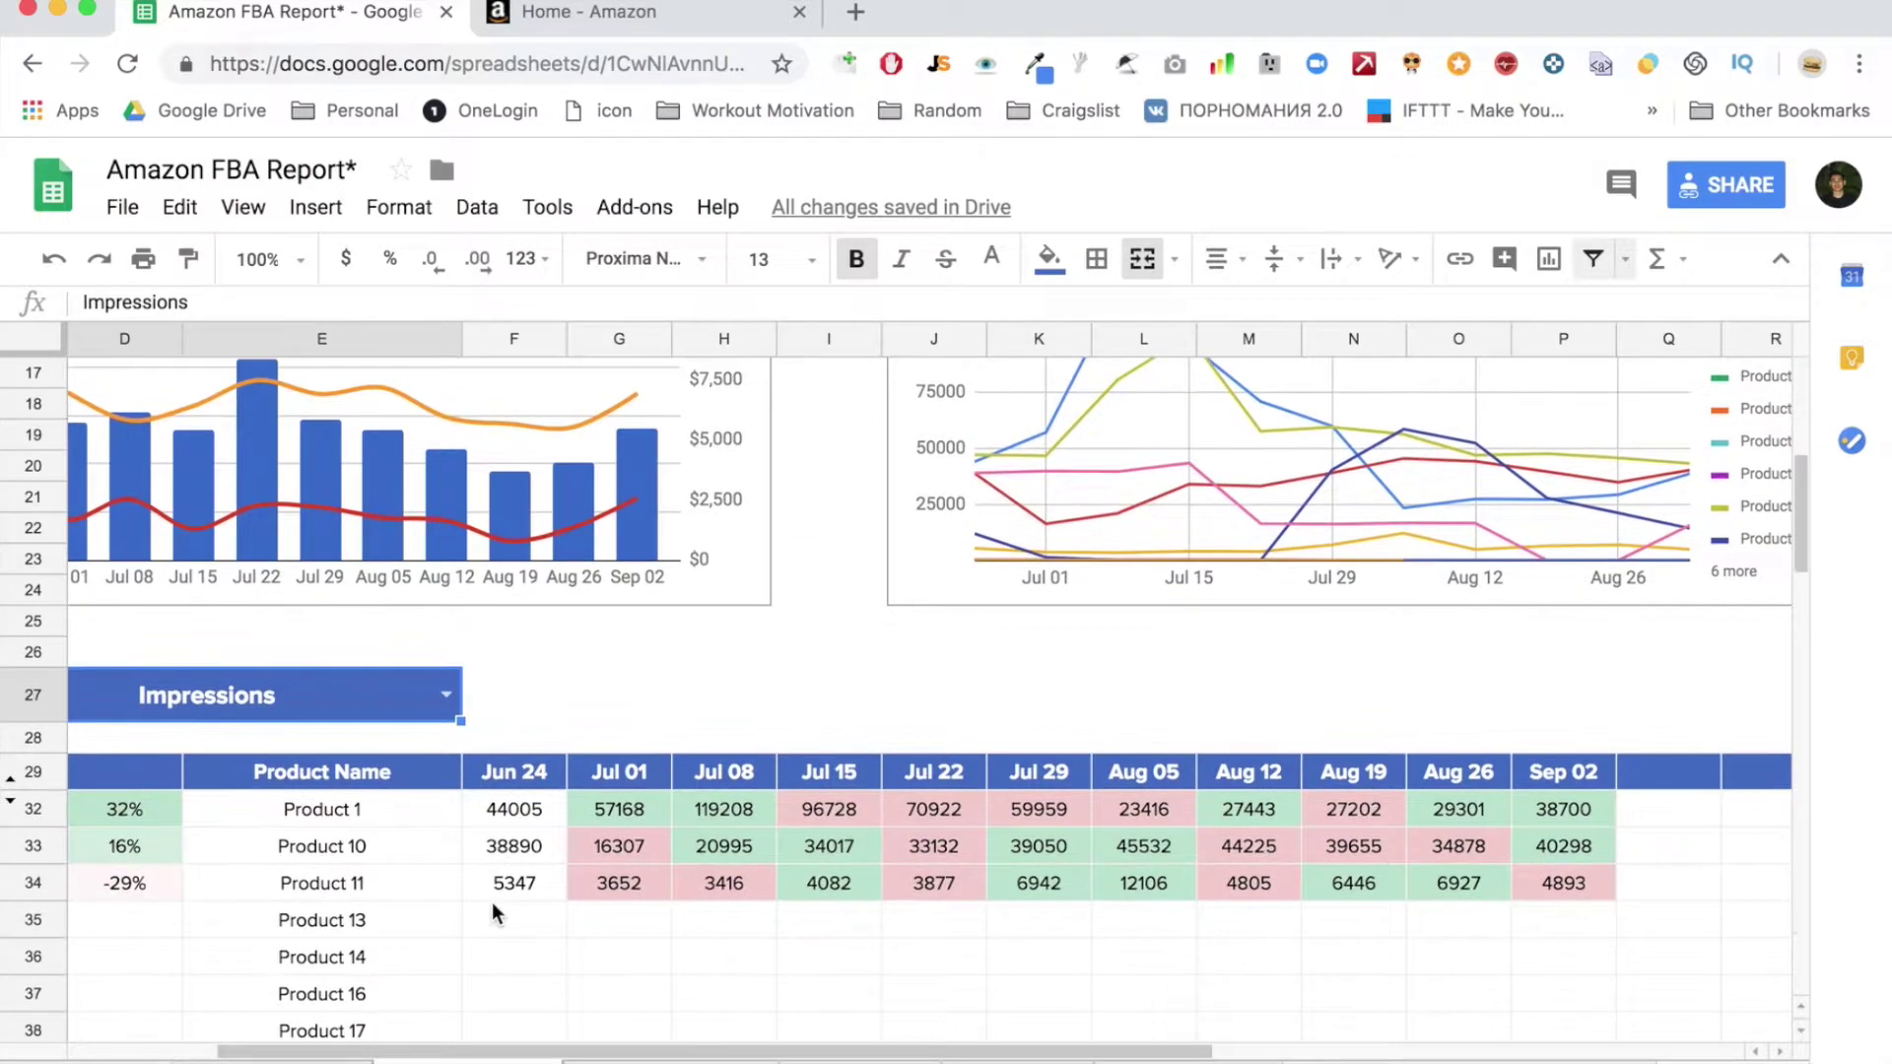
pyautogui.click(452, 636)
pyautogui.scroll(-1, 384, 1020)
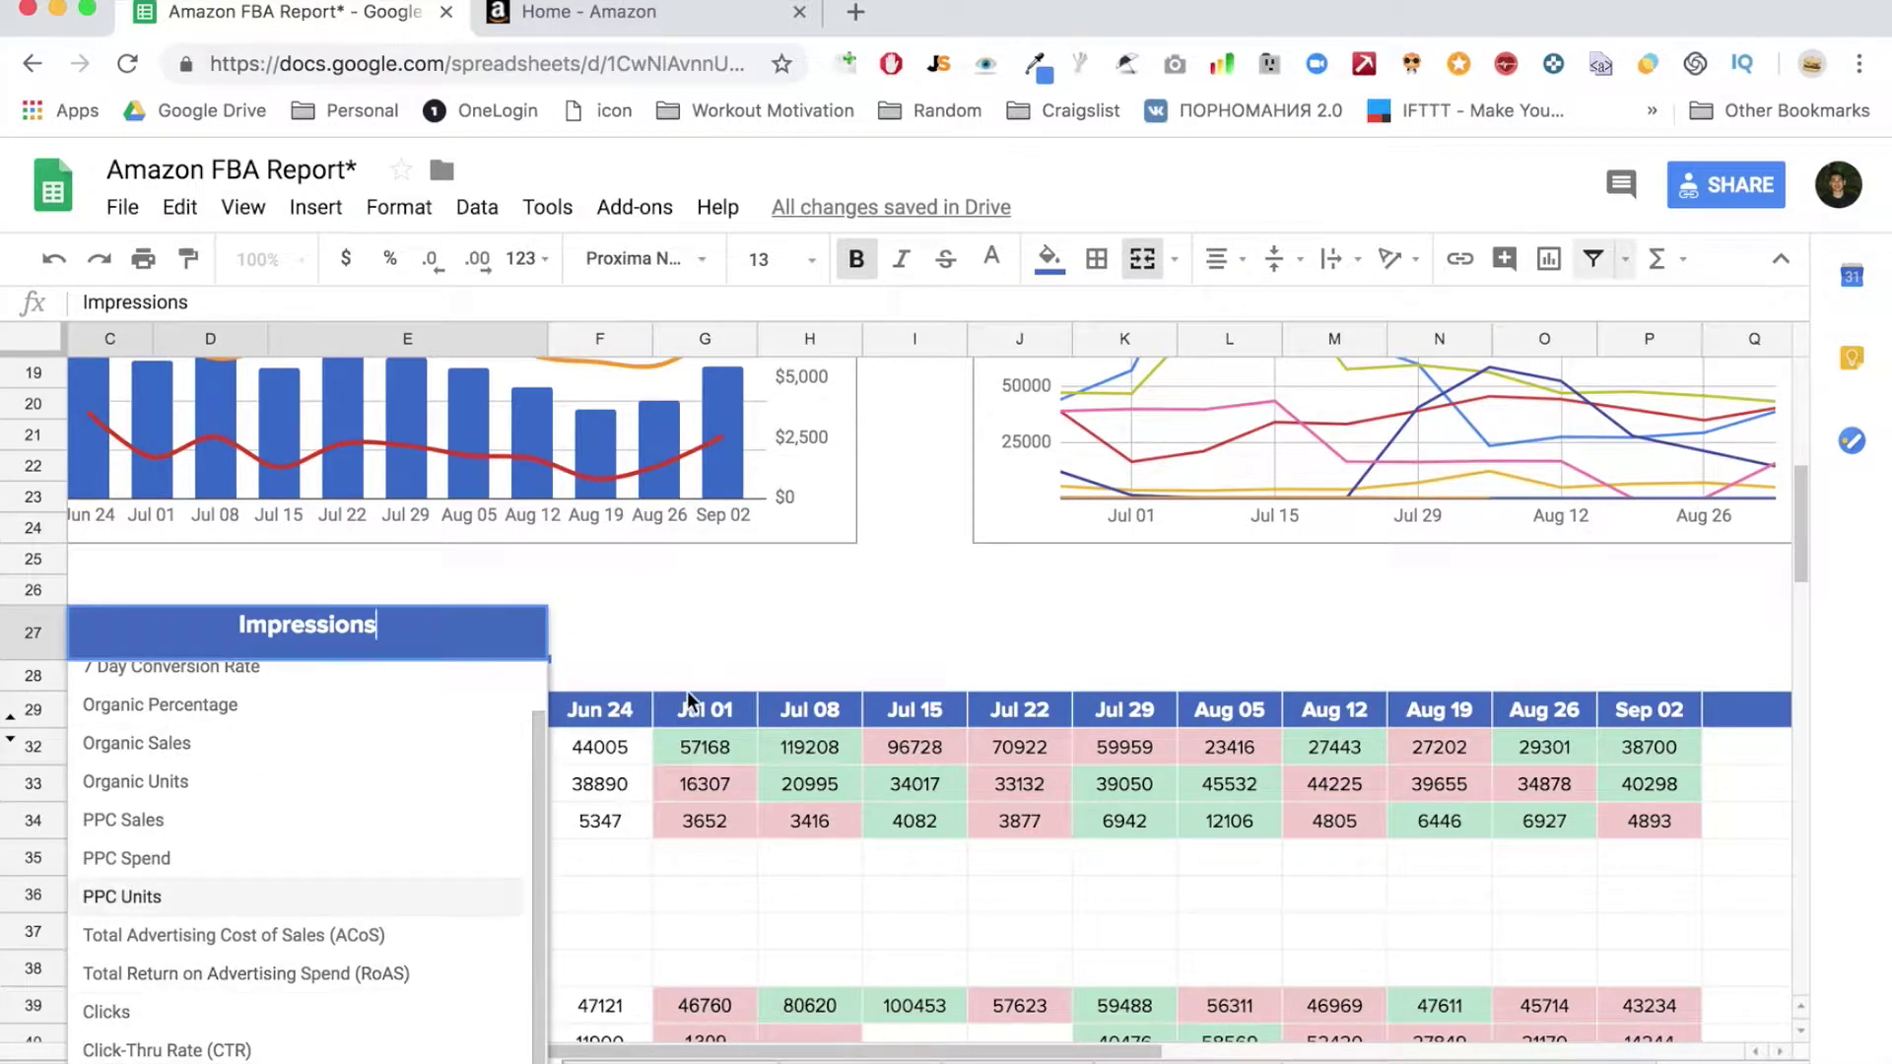
pyautogui.click(784, 615)
pyautogui.scroll(-1, 887, 690)
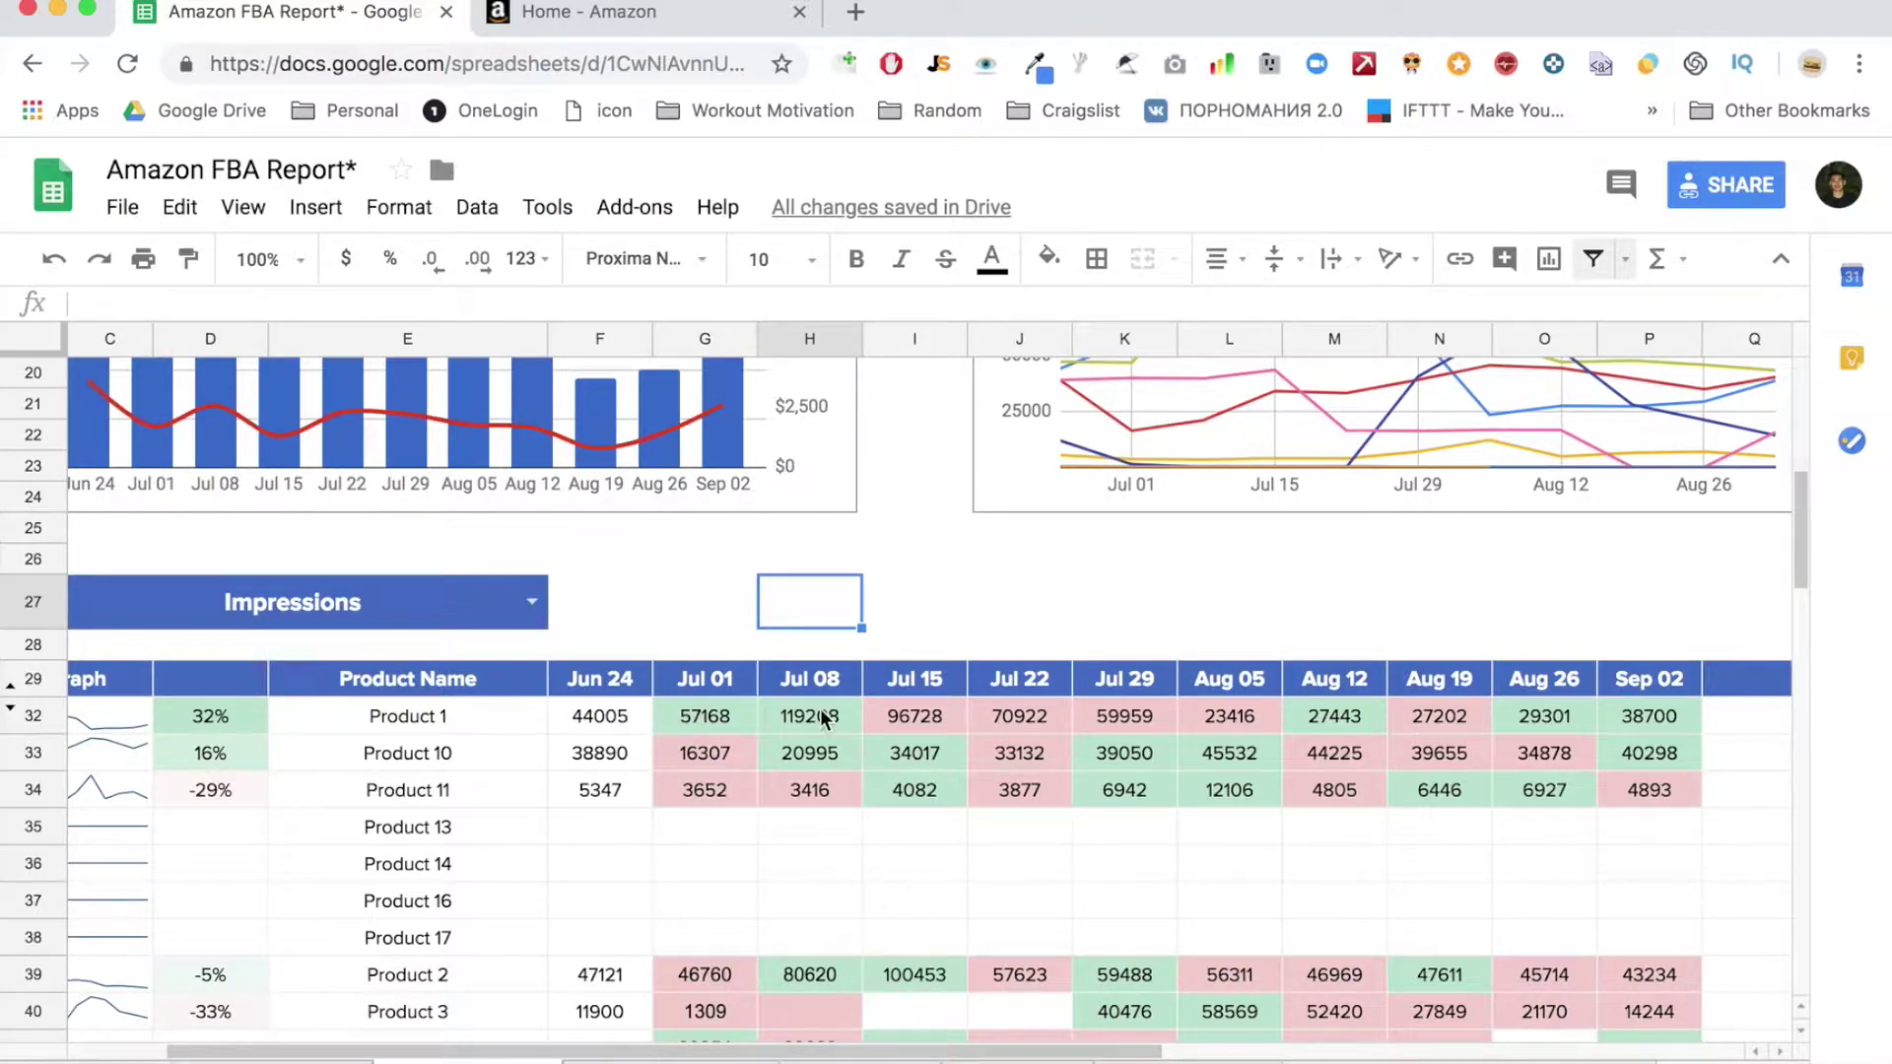
pyautogui.scroll(6, 822, 716)
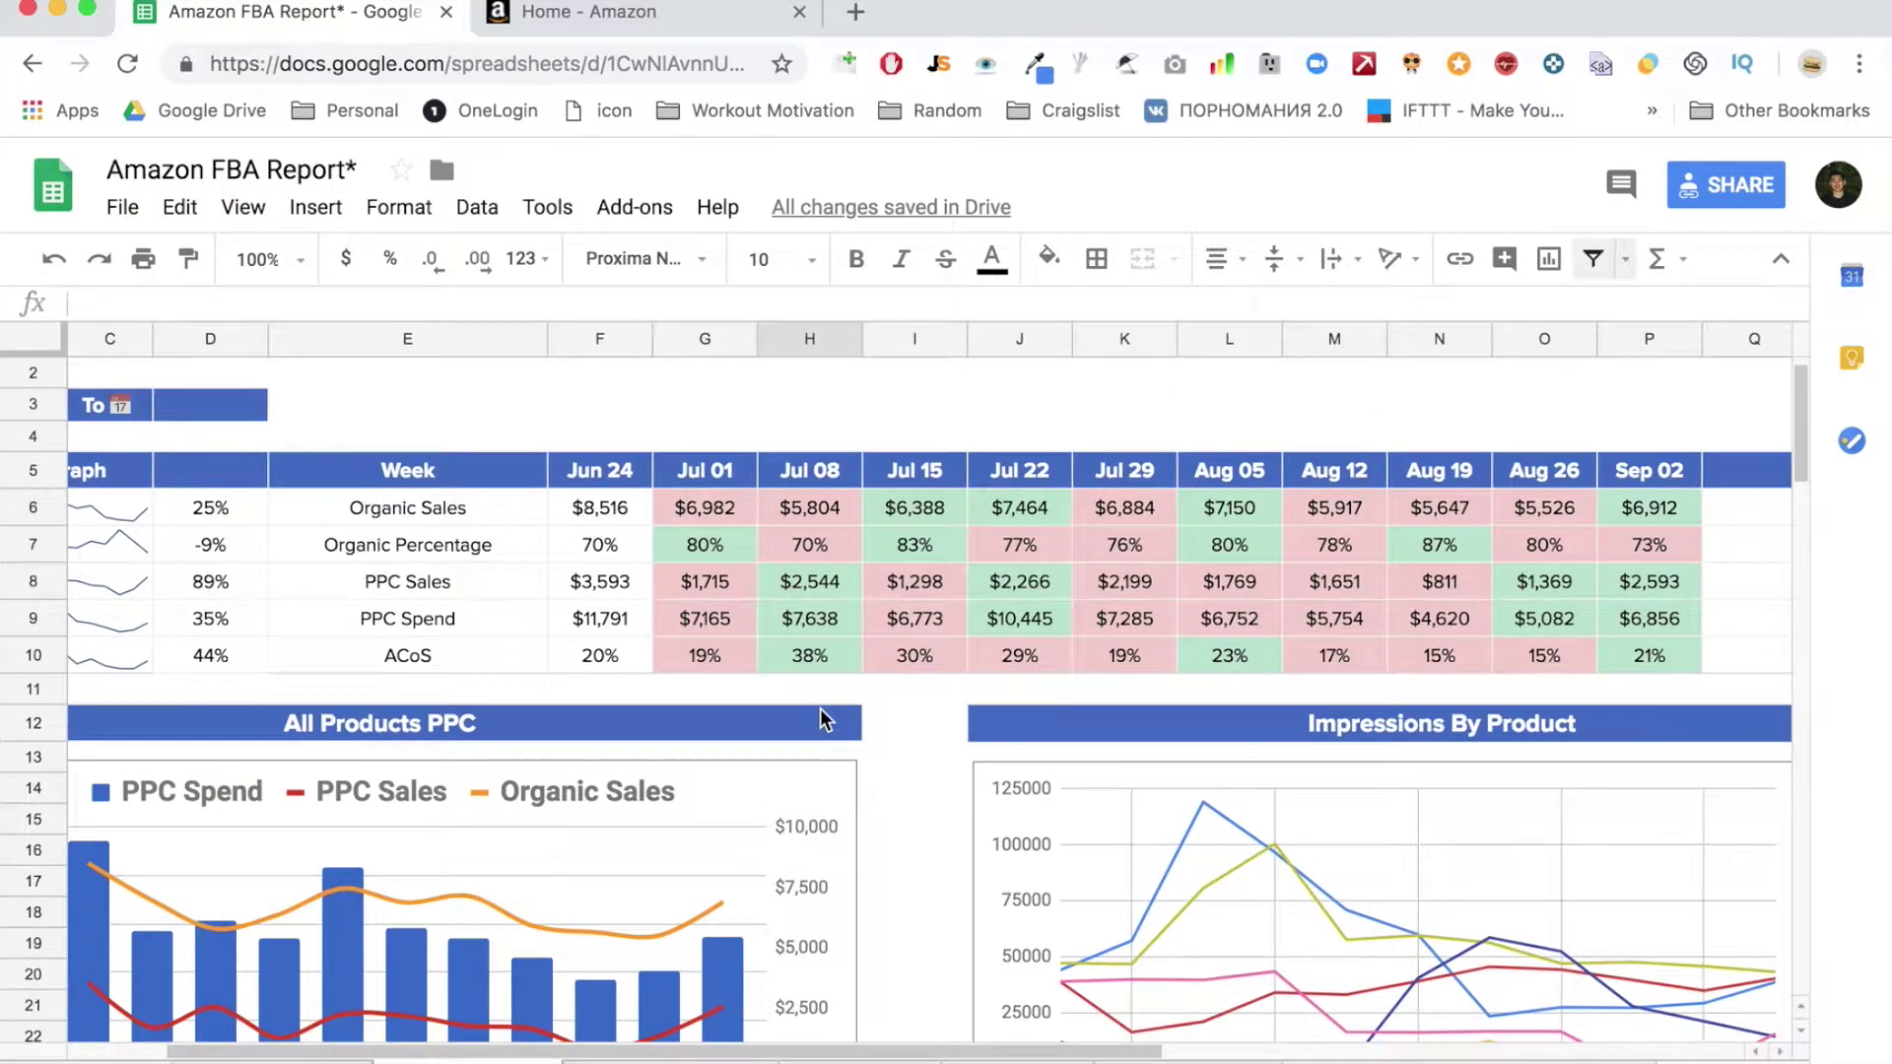
# Check the report types offered in Amazon Seller Central, including Business Reports, and return to the Amazon FBA Report spreadsheet
pyautogui.hotkey('ctrl', 'Tab')
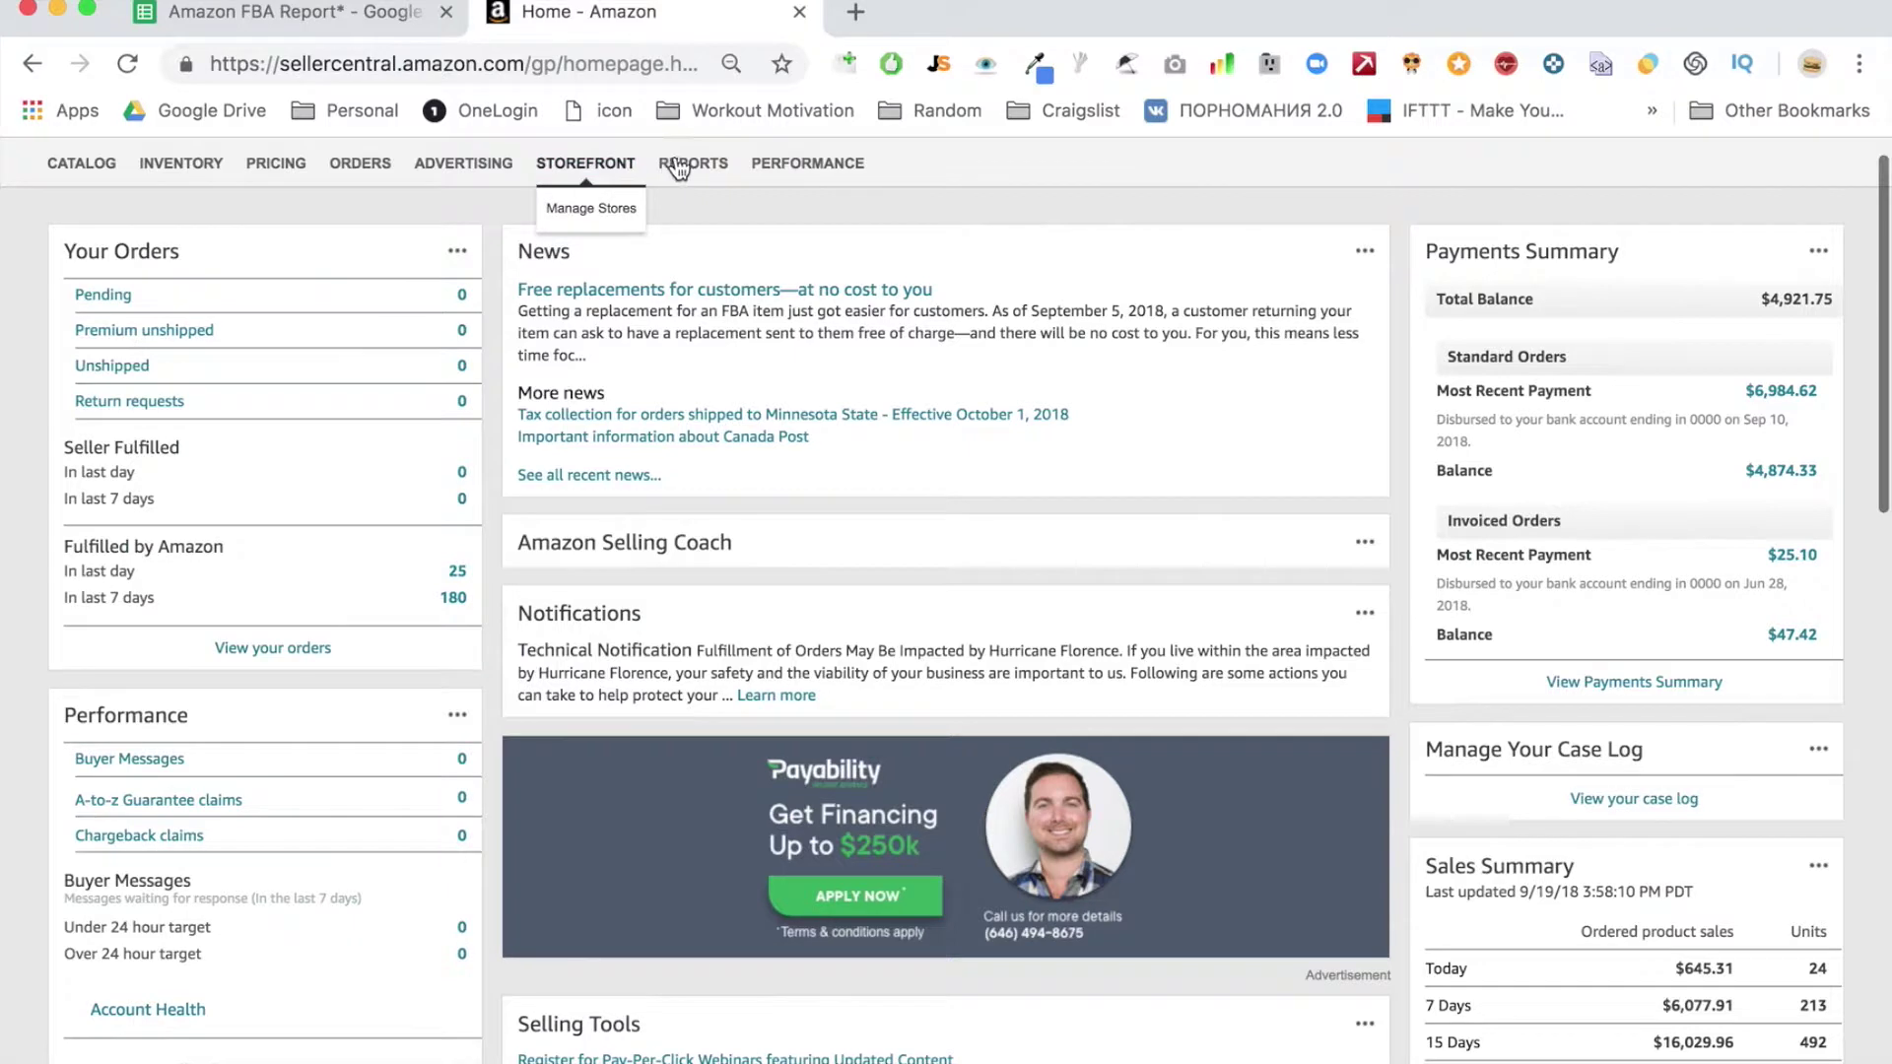
pyautogui.moveTo(684, 169)
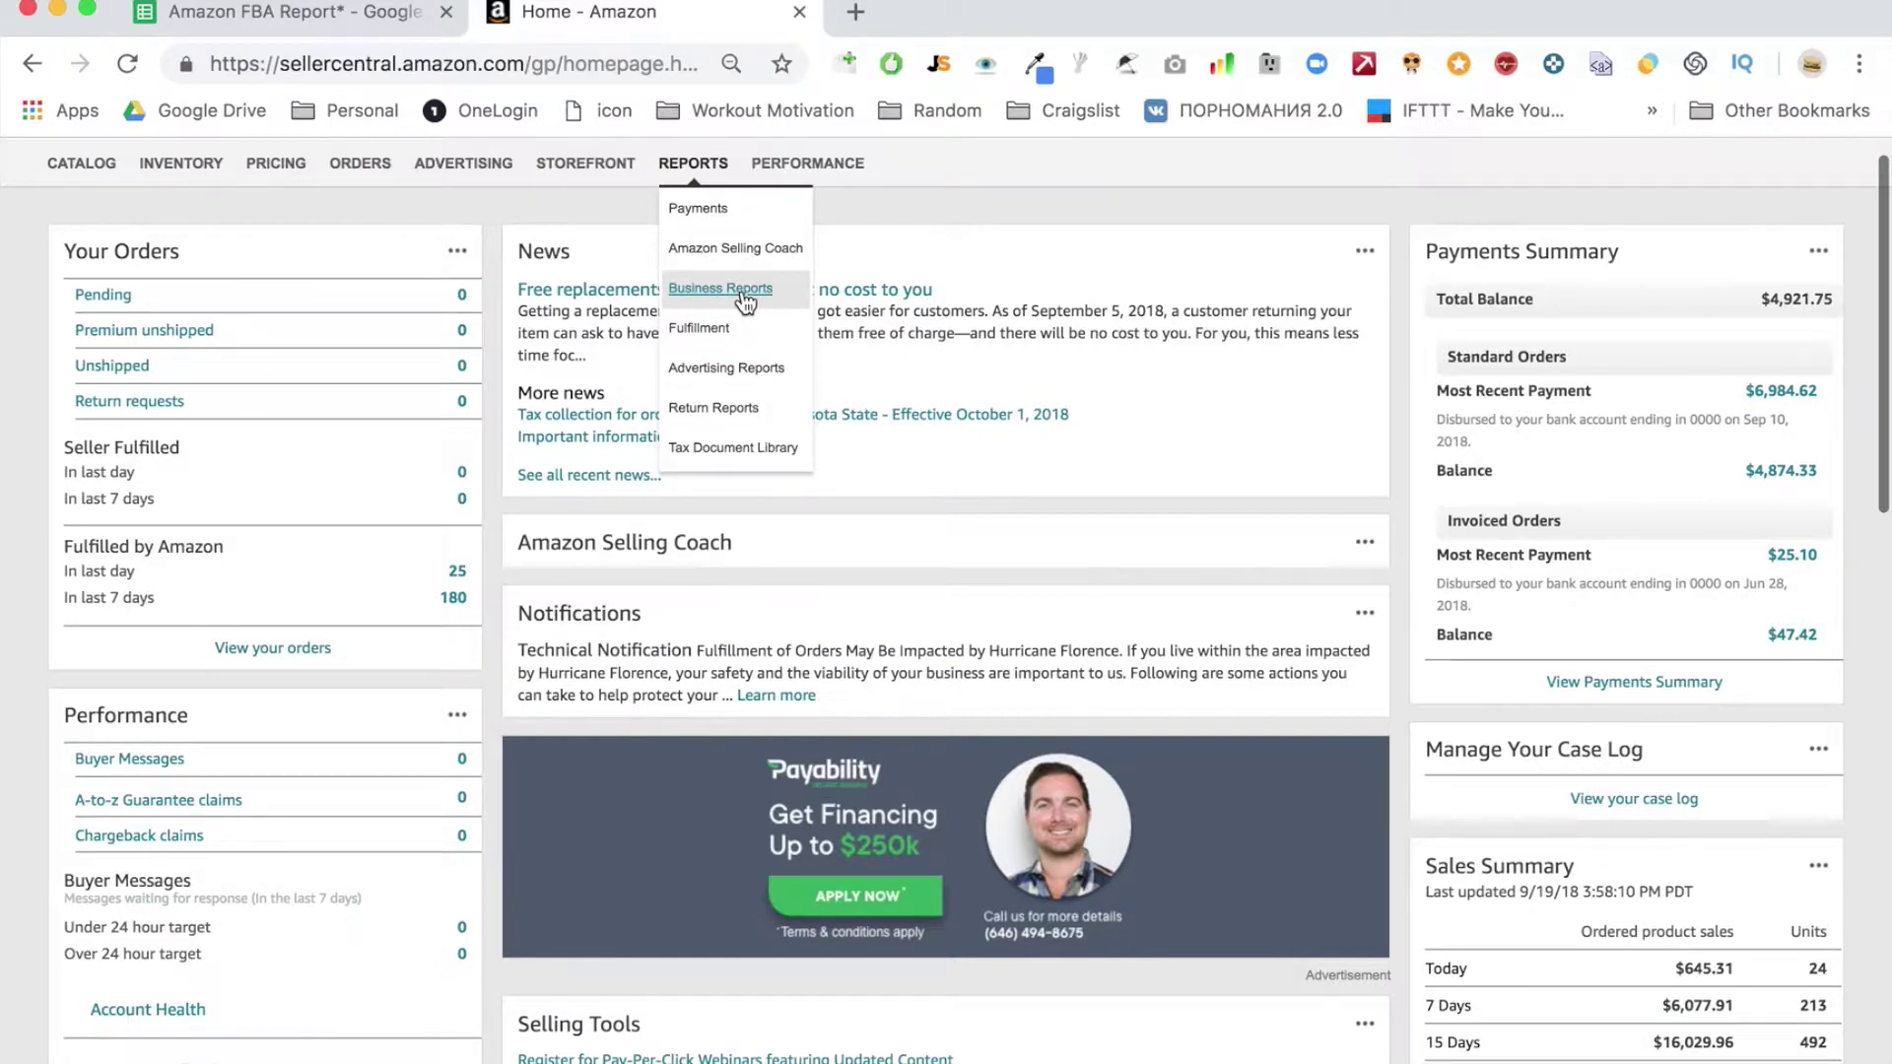
pyautogui.hotkey('ctrl', 'shift', 'Tab')
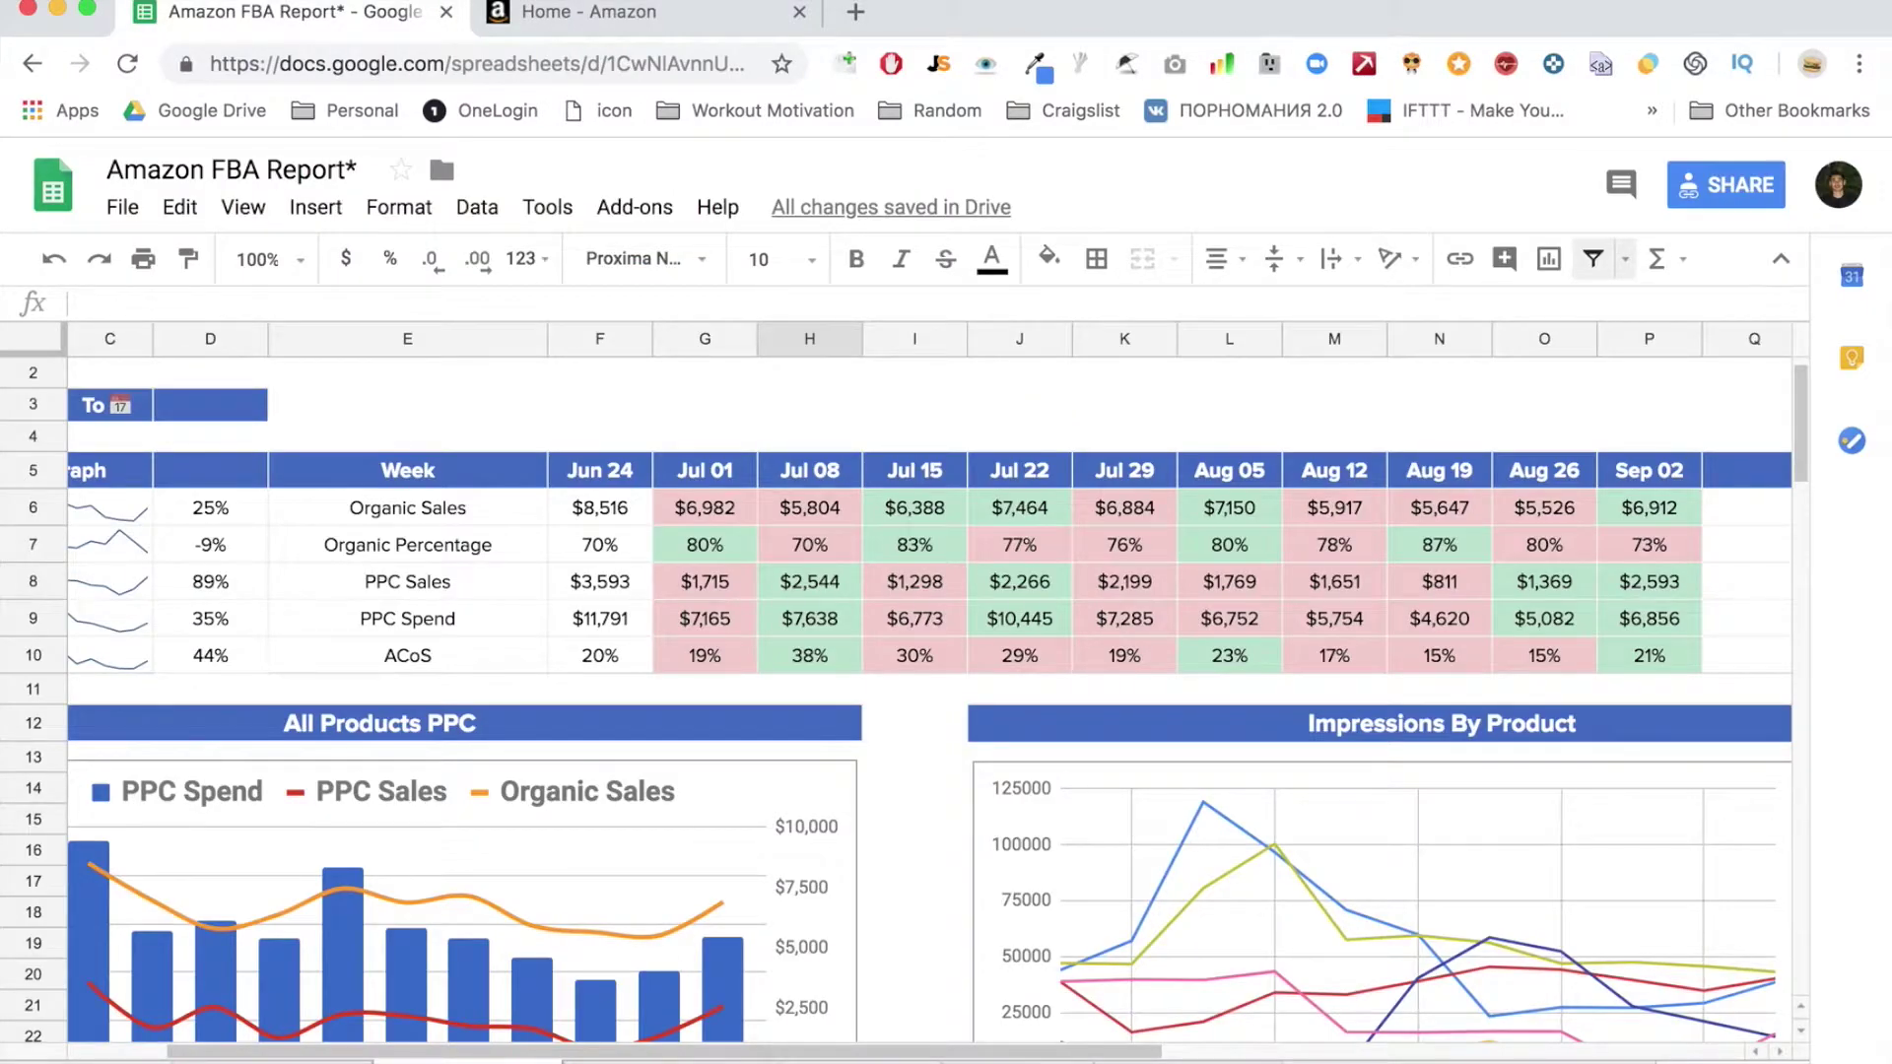
# Open the Detail Page Sales and Traffic data sheet and look through its weekly start dates and pasted rows
pyautogui.click(855, 1061)
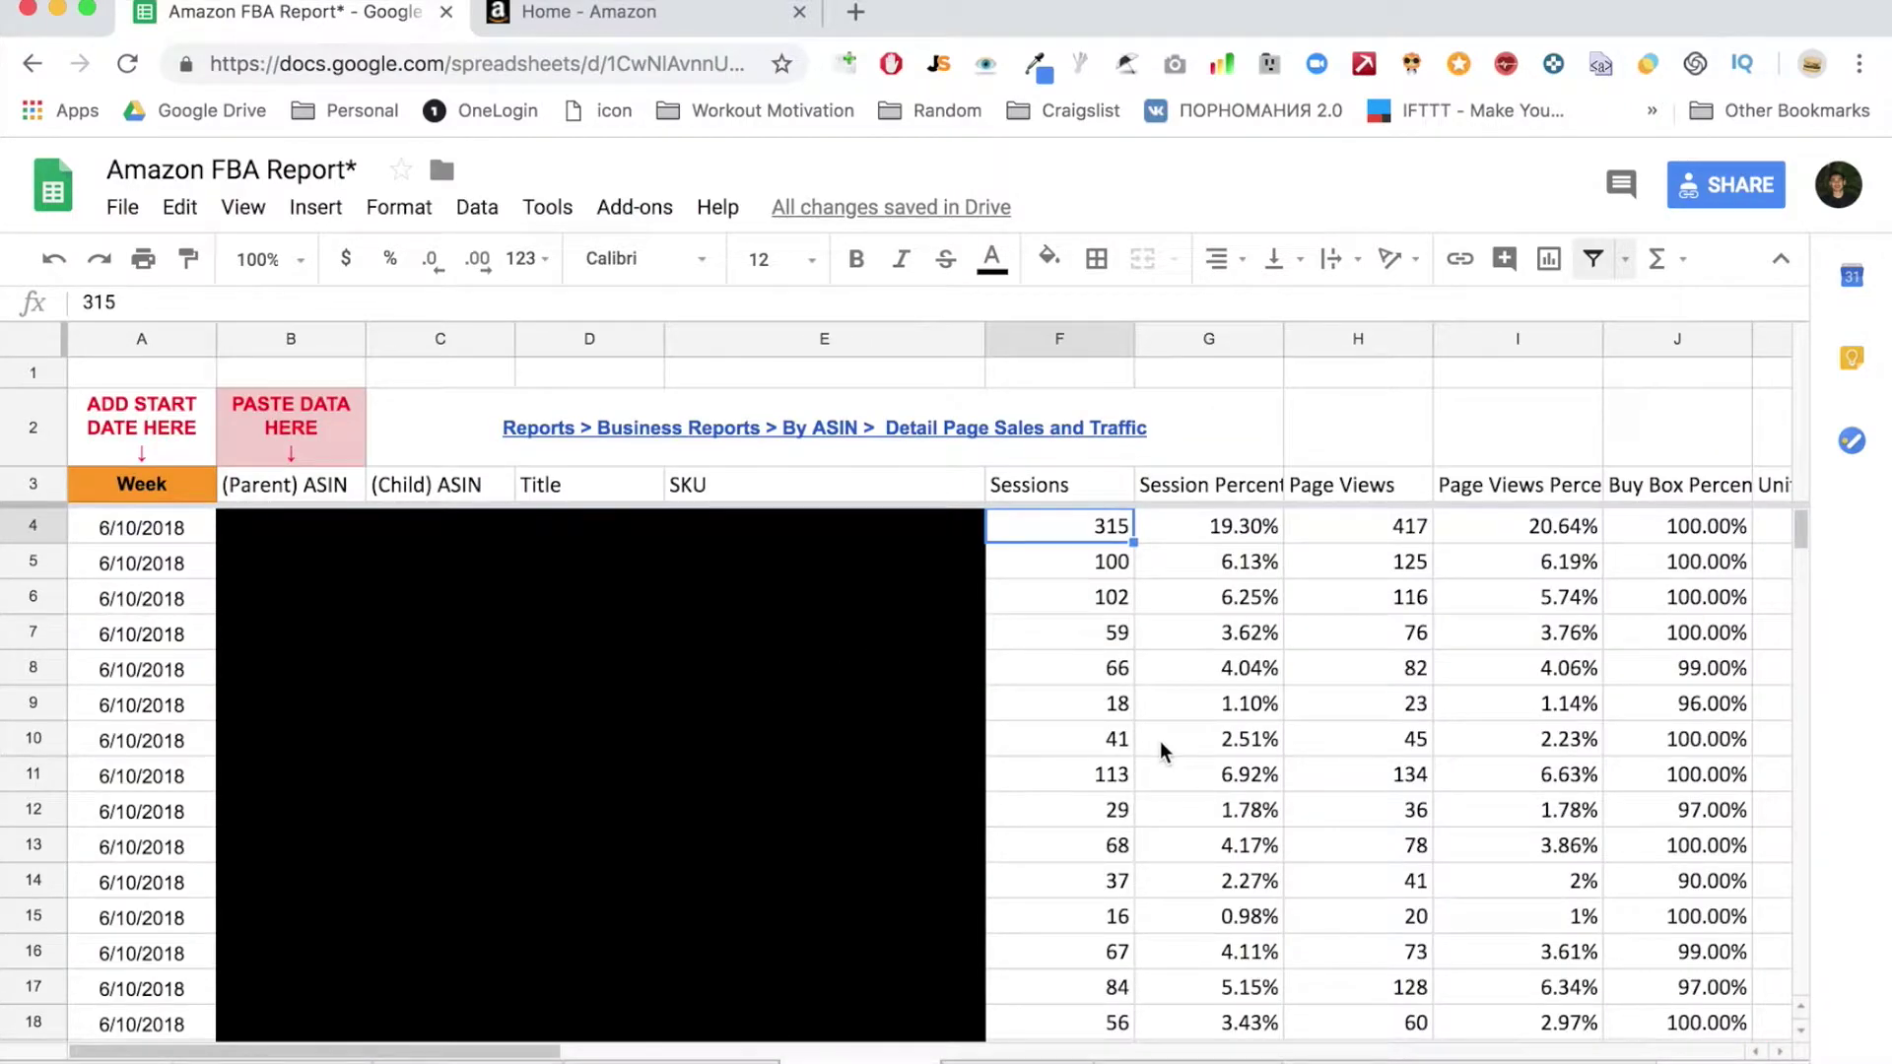
pyautogui.scroll(-7, 1160, 741)
pyautogui.scroll(7, 1160, 741)
pyautogui.scroll(-20, 145, 650)
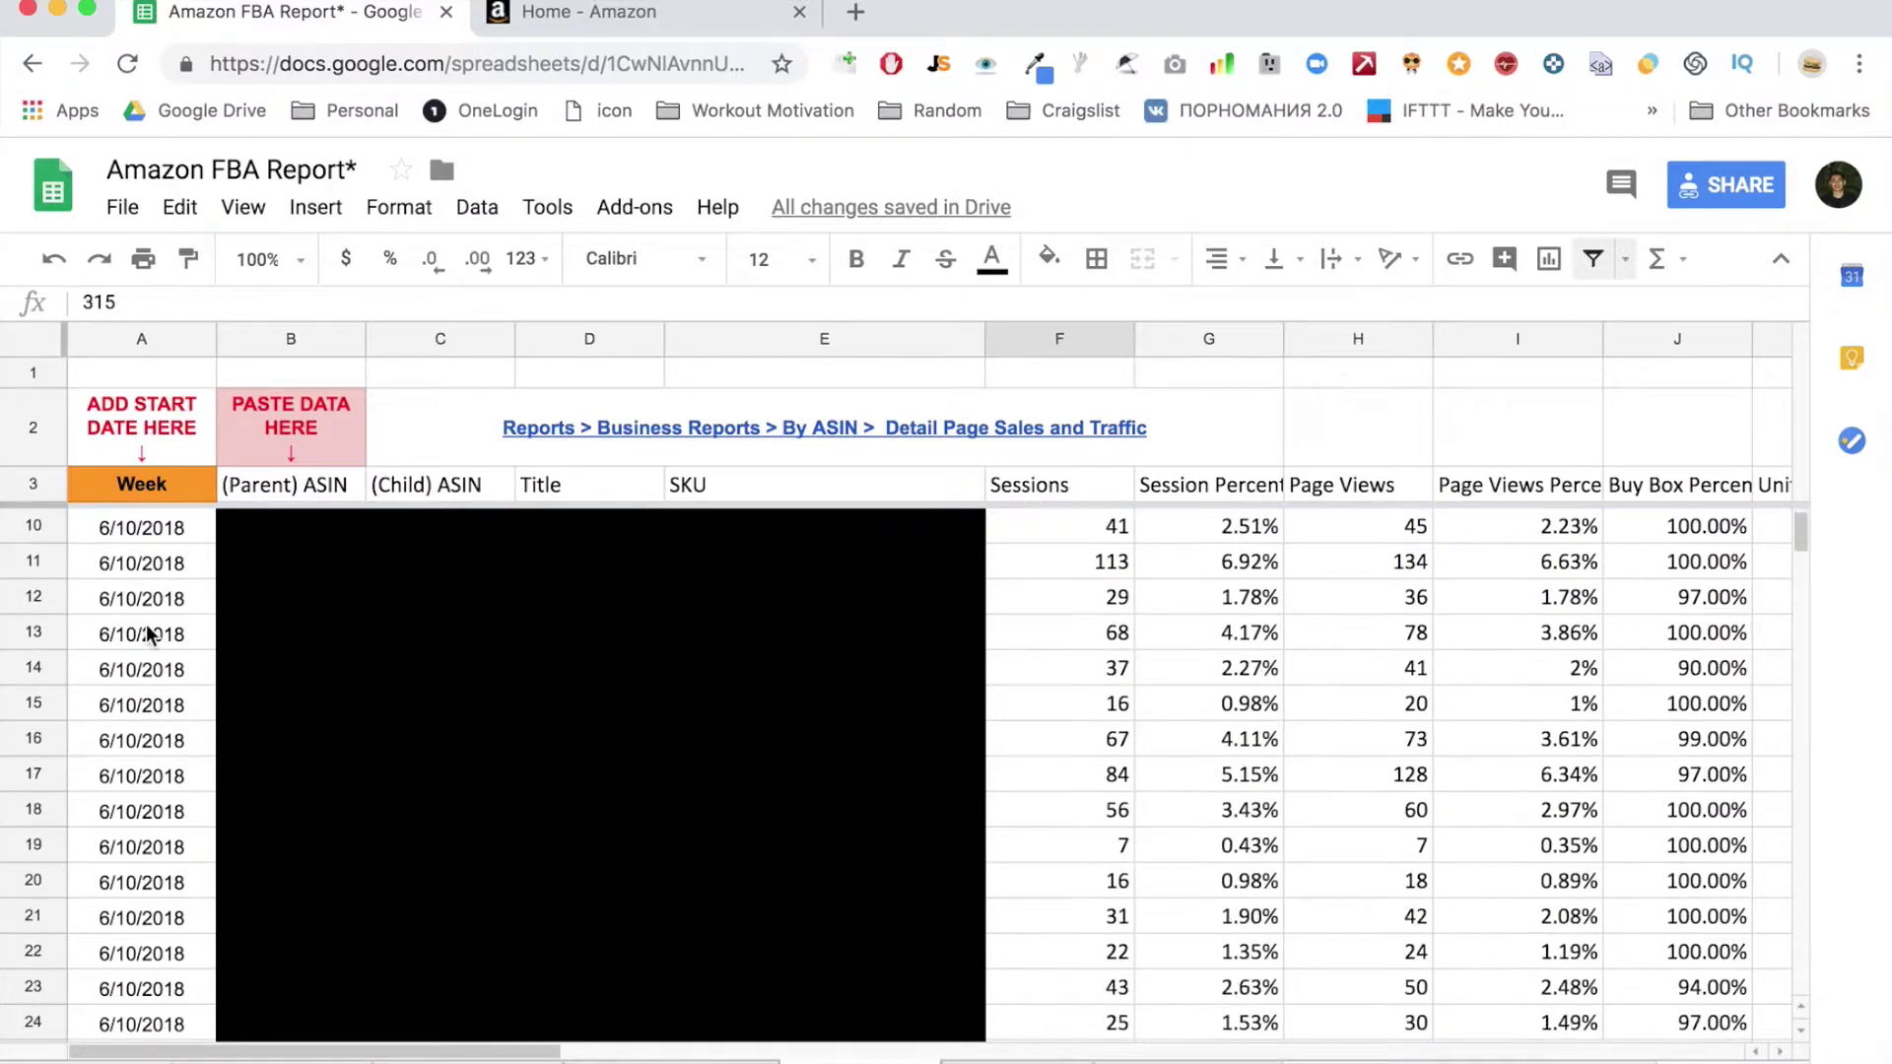
pyautogui.scroll(-2, 148, 633)
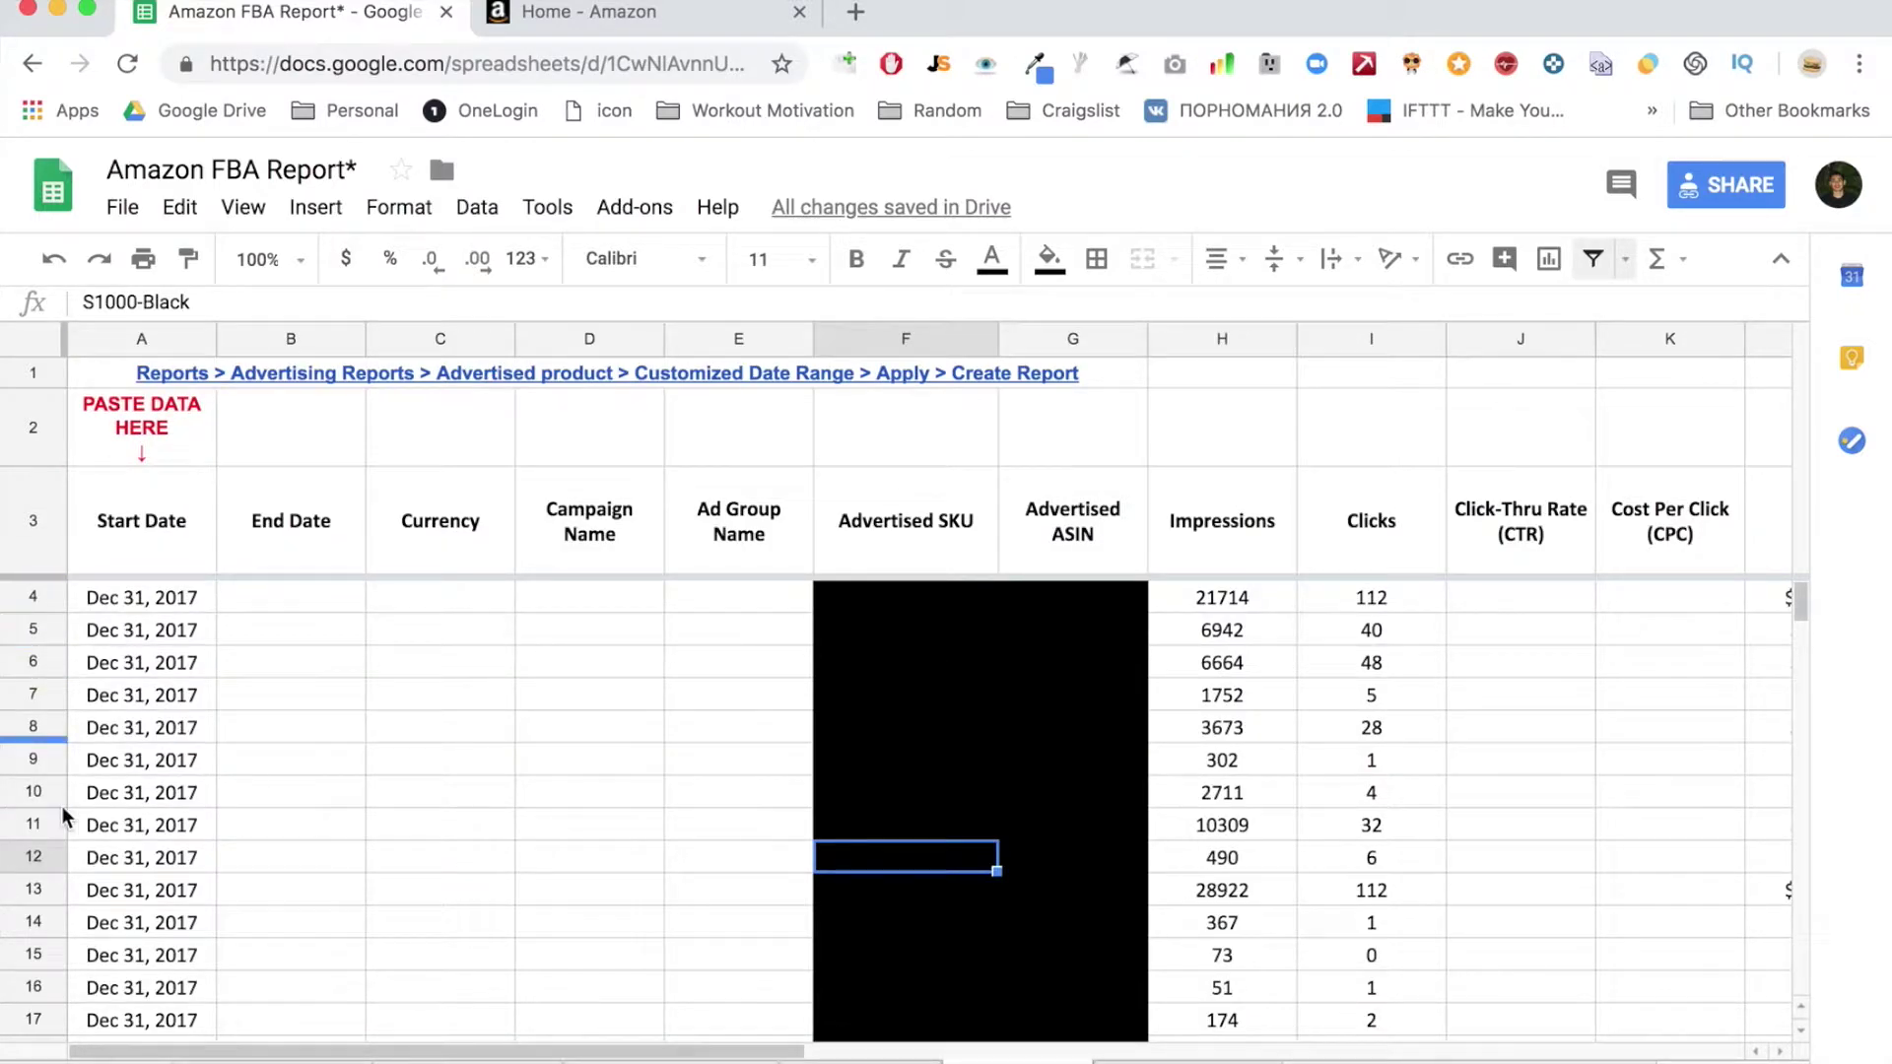
# Look through the Advertised product data sheet's dated rows and its columns across to Spend and 7 Day Total Sales
pyautogui.scroll(-20, 410, 892)
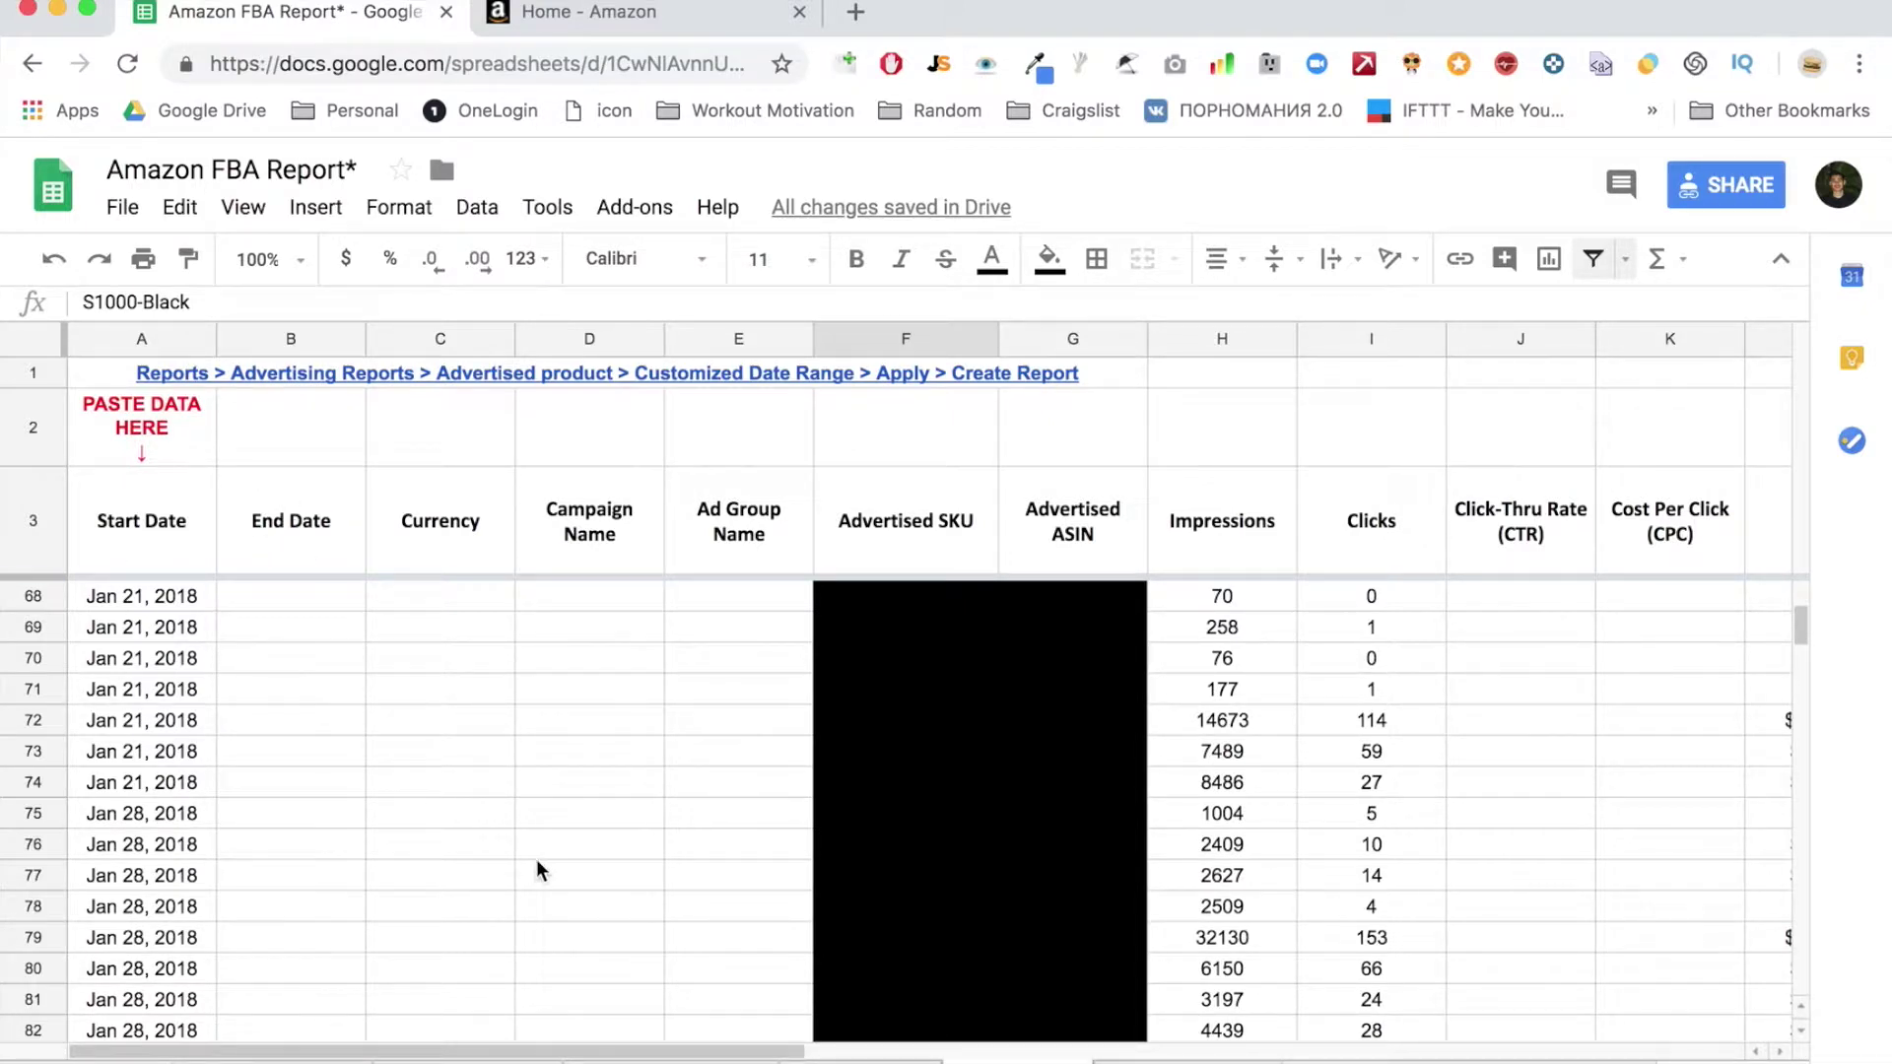
pyautogui.hscroll(10, 733, 664)
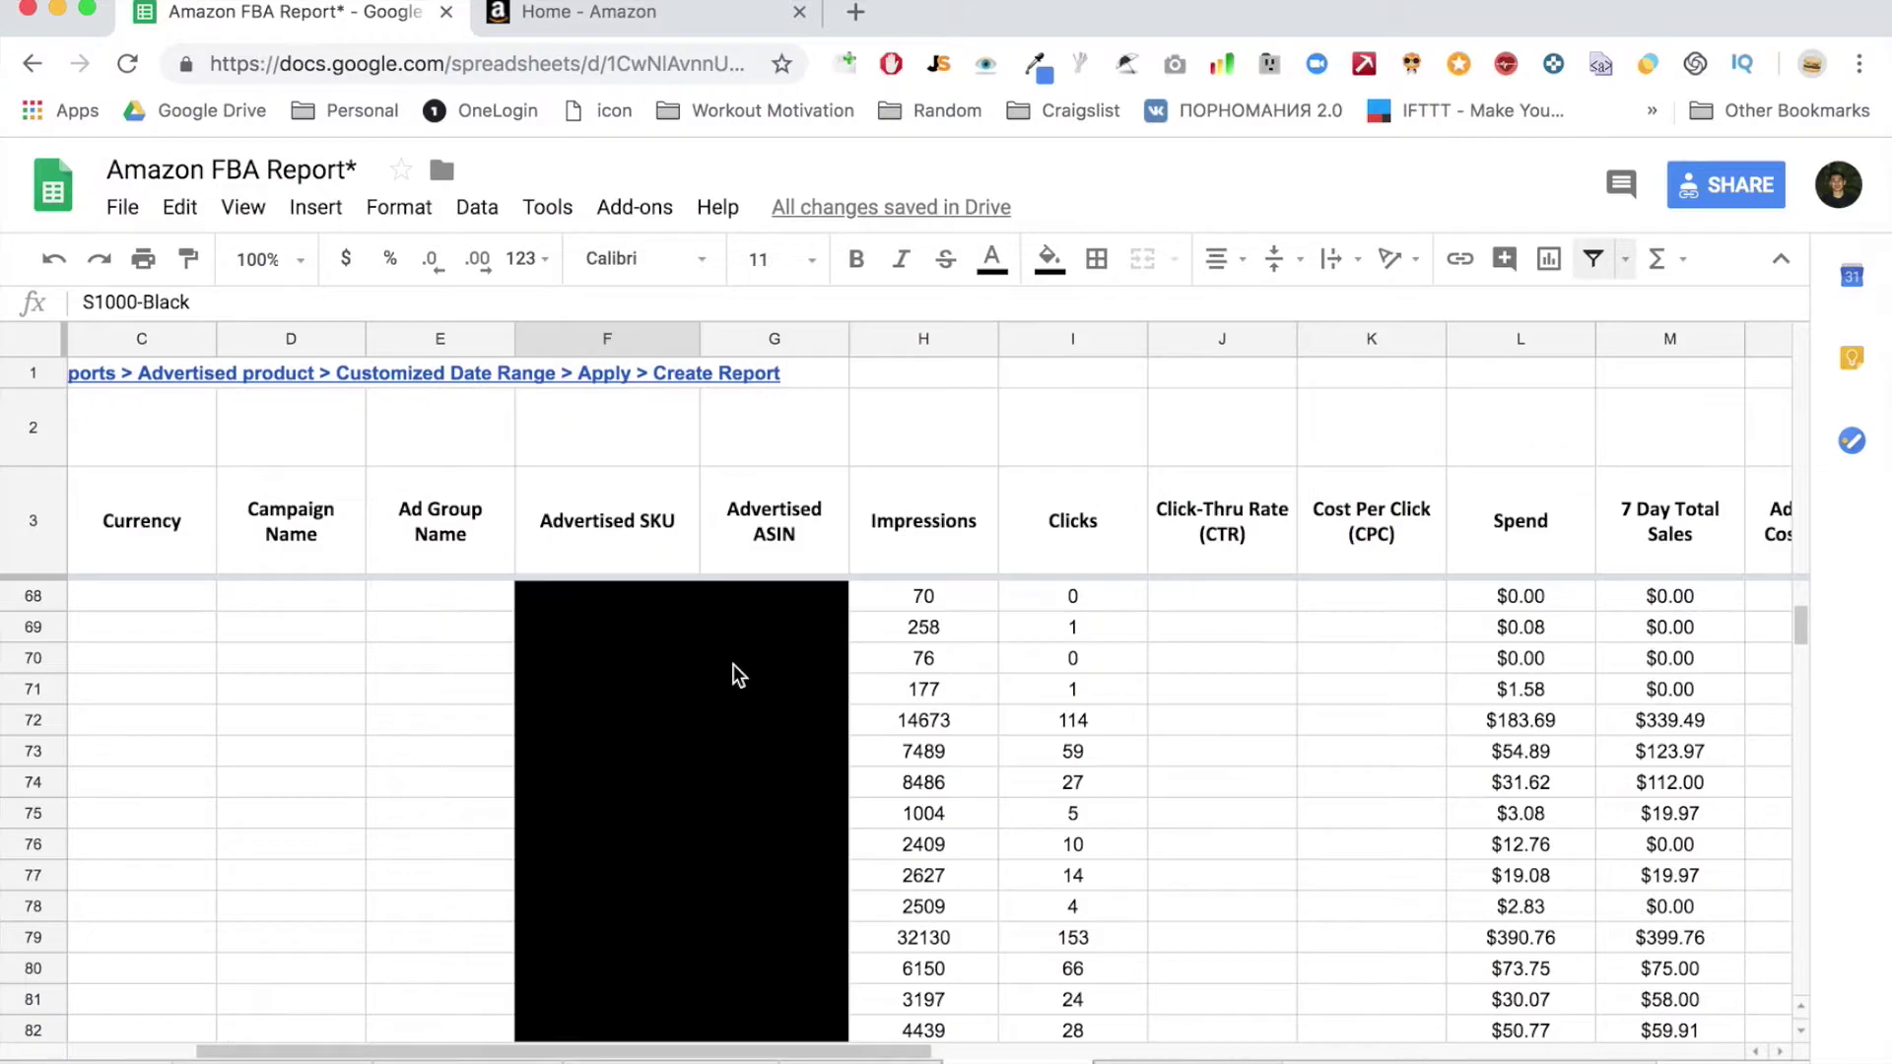
pyautogui.hscroll(-10, 733, 664)
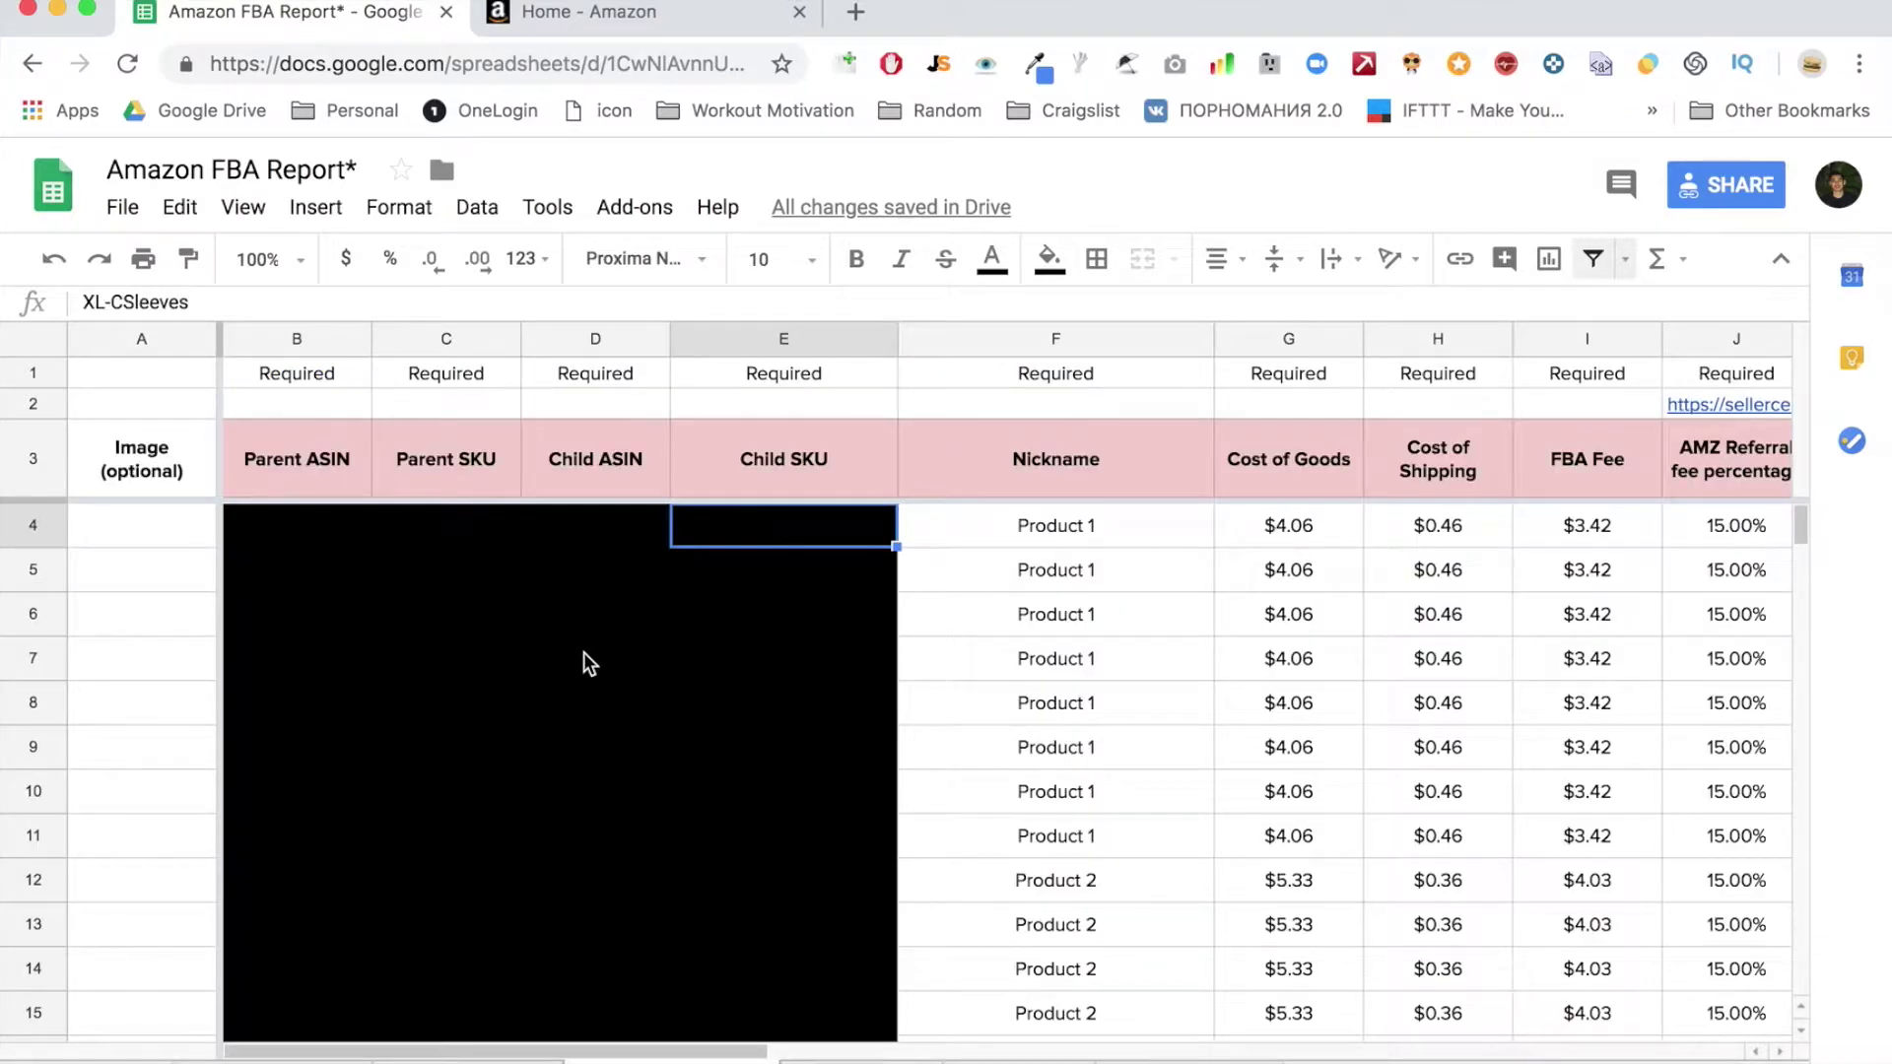
# Survey the product information sheet's columns and highlight the required headers from Parent ASIN through FBA Fee
pyautogui.scroll(-1, 502, 791)
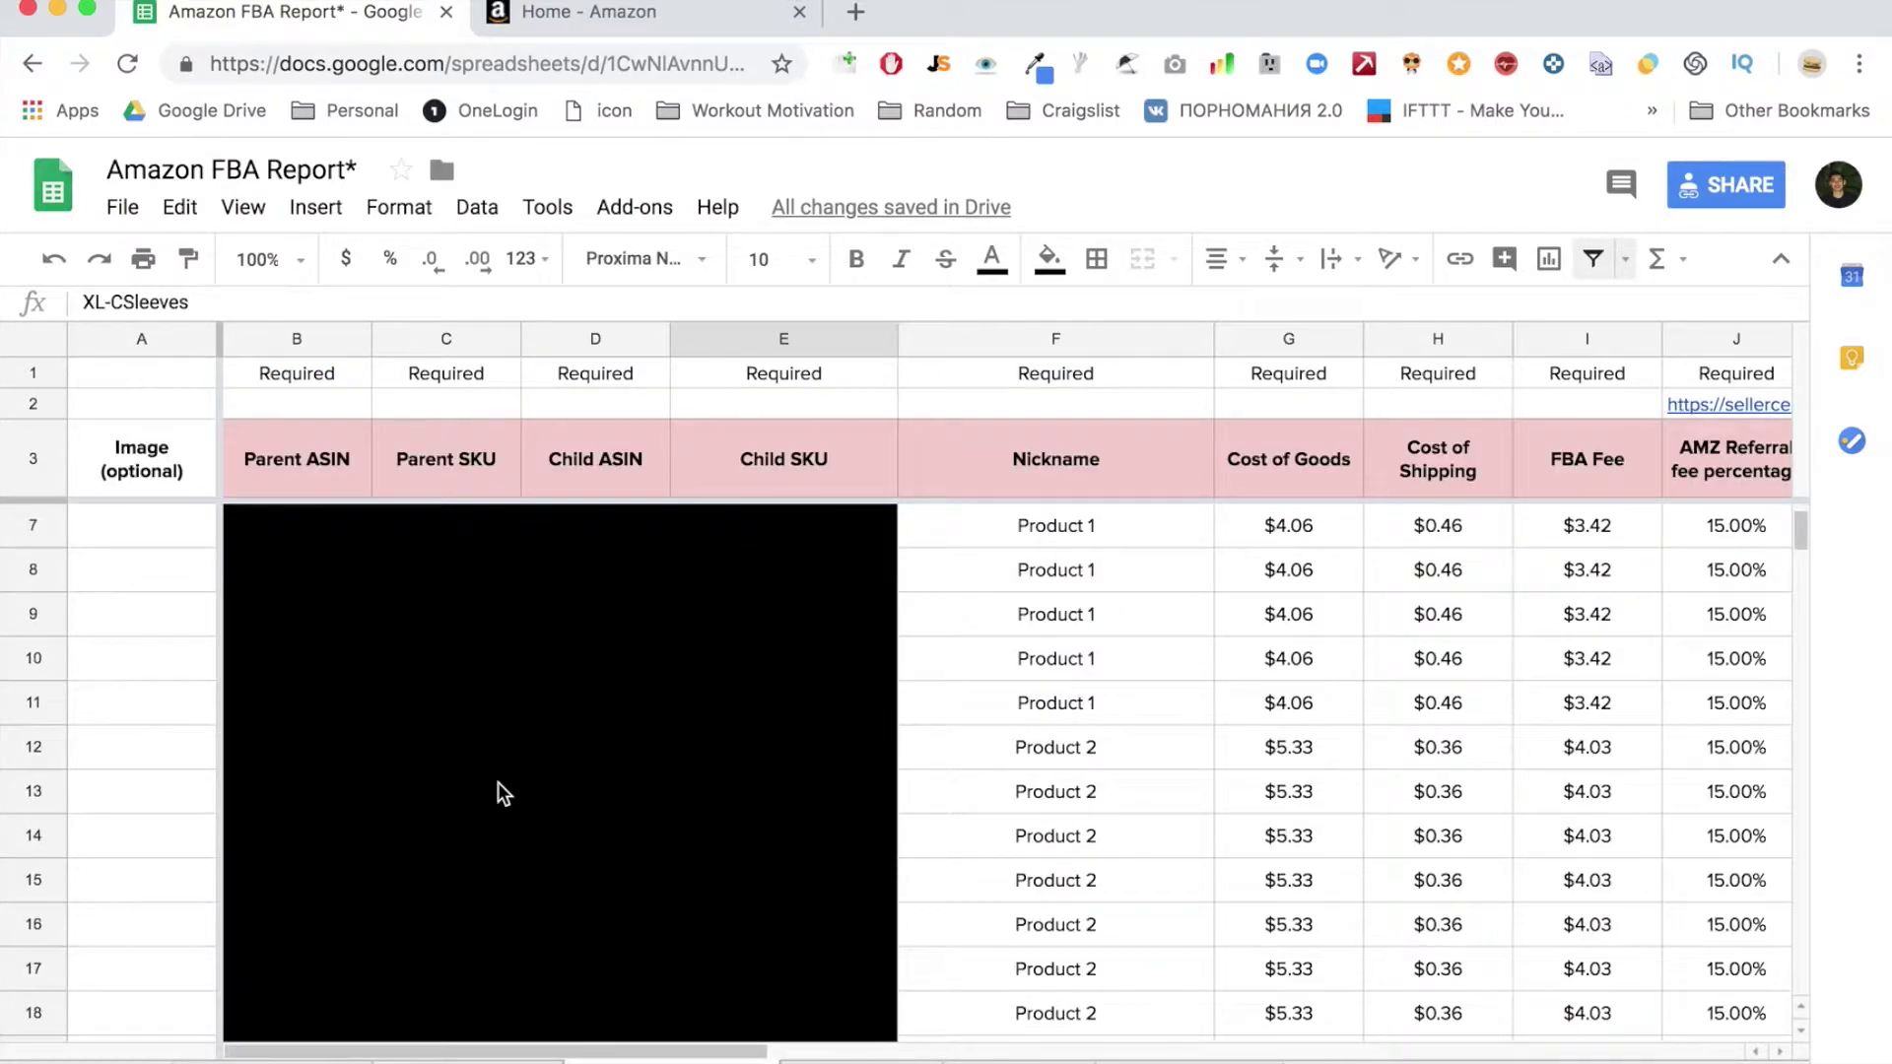
pyautogui.hscroll(10, 499, 782)
pyautogui.hscroll(-10, 499, 782)
pyautogui.moveTo(307, 473); pyautogui.dragTo(1623, 499)
pyautogui.hscroll(3, 1485, 587)
pyautogui.hscroll(-3, 1486, 592)
pyautogui.click(1286, 615)
# Go through the Parent ASIN, Parent SKU, Child ASIN and Child SKU headers one by one
pyautogui.click(310, 469)
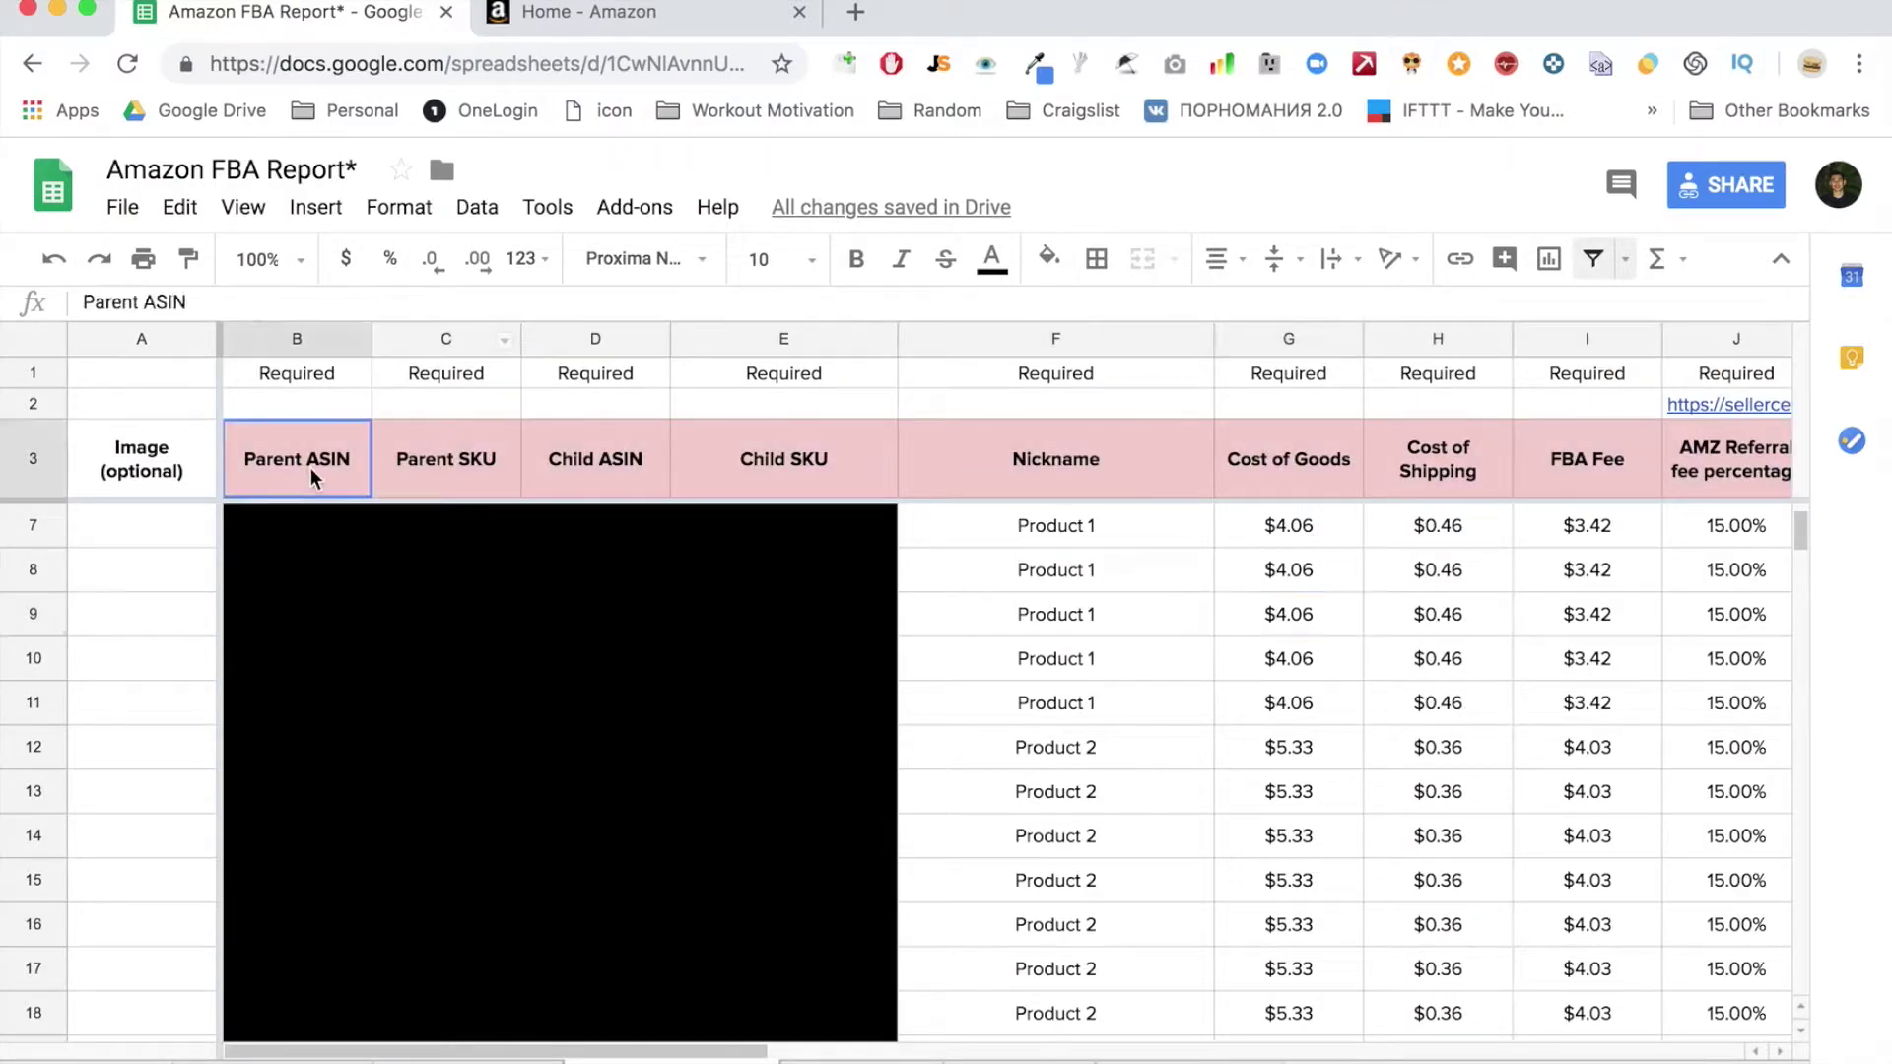
pyautogui.click(422, 458)
pyautogui.click(591, 461)
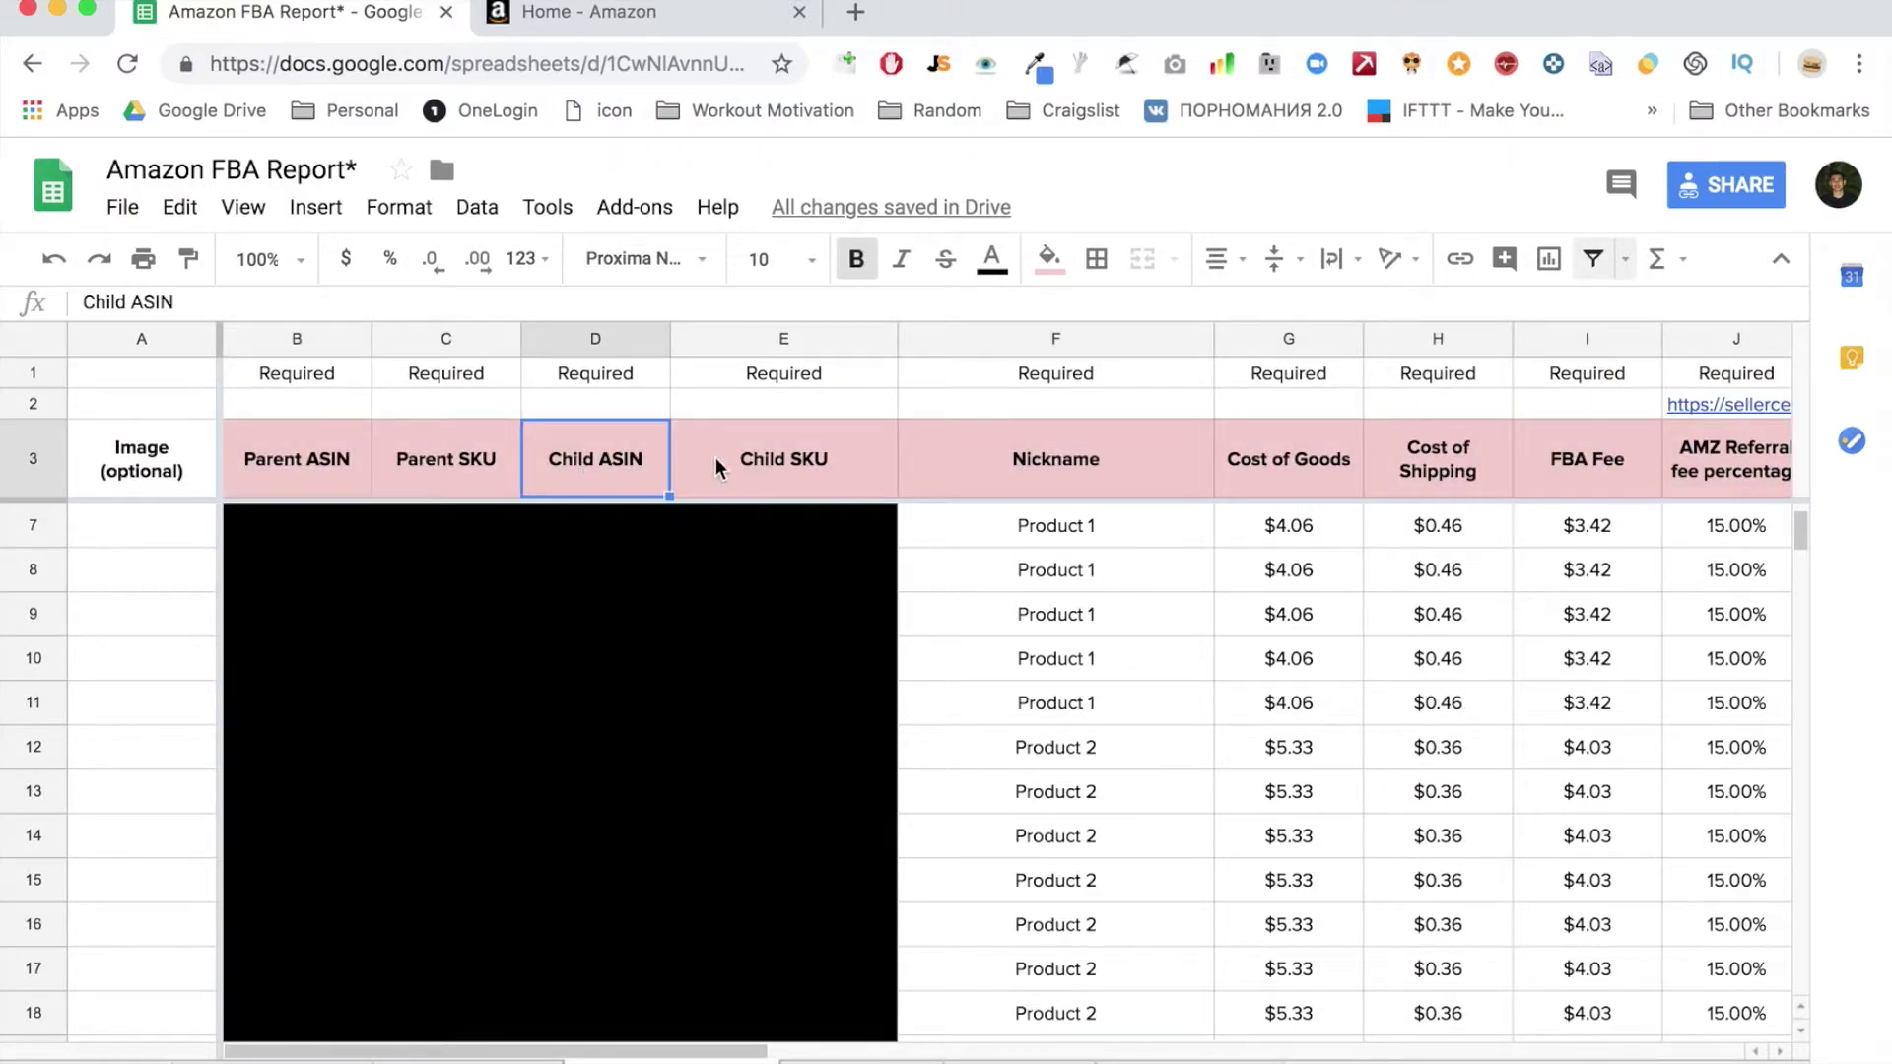
pyautogui.click(766, 472)
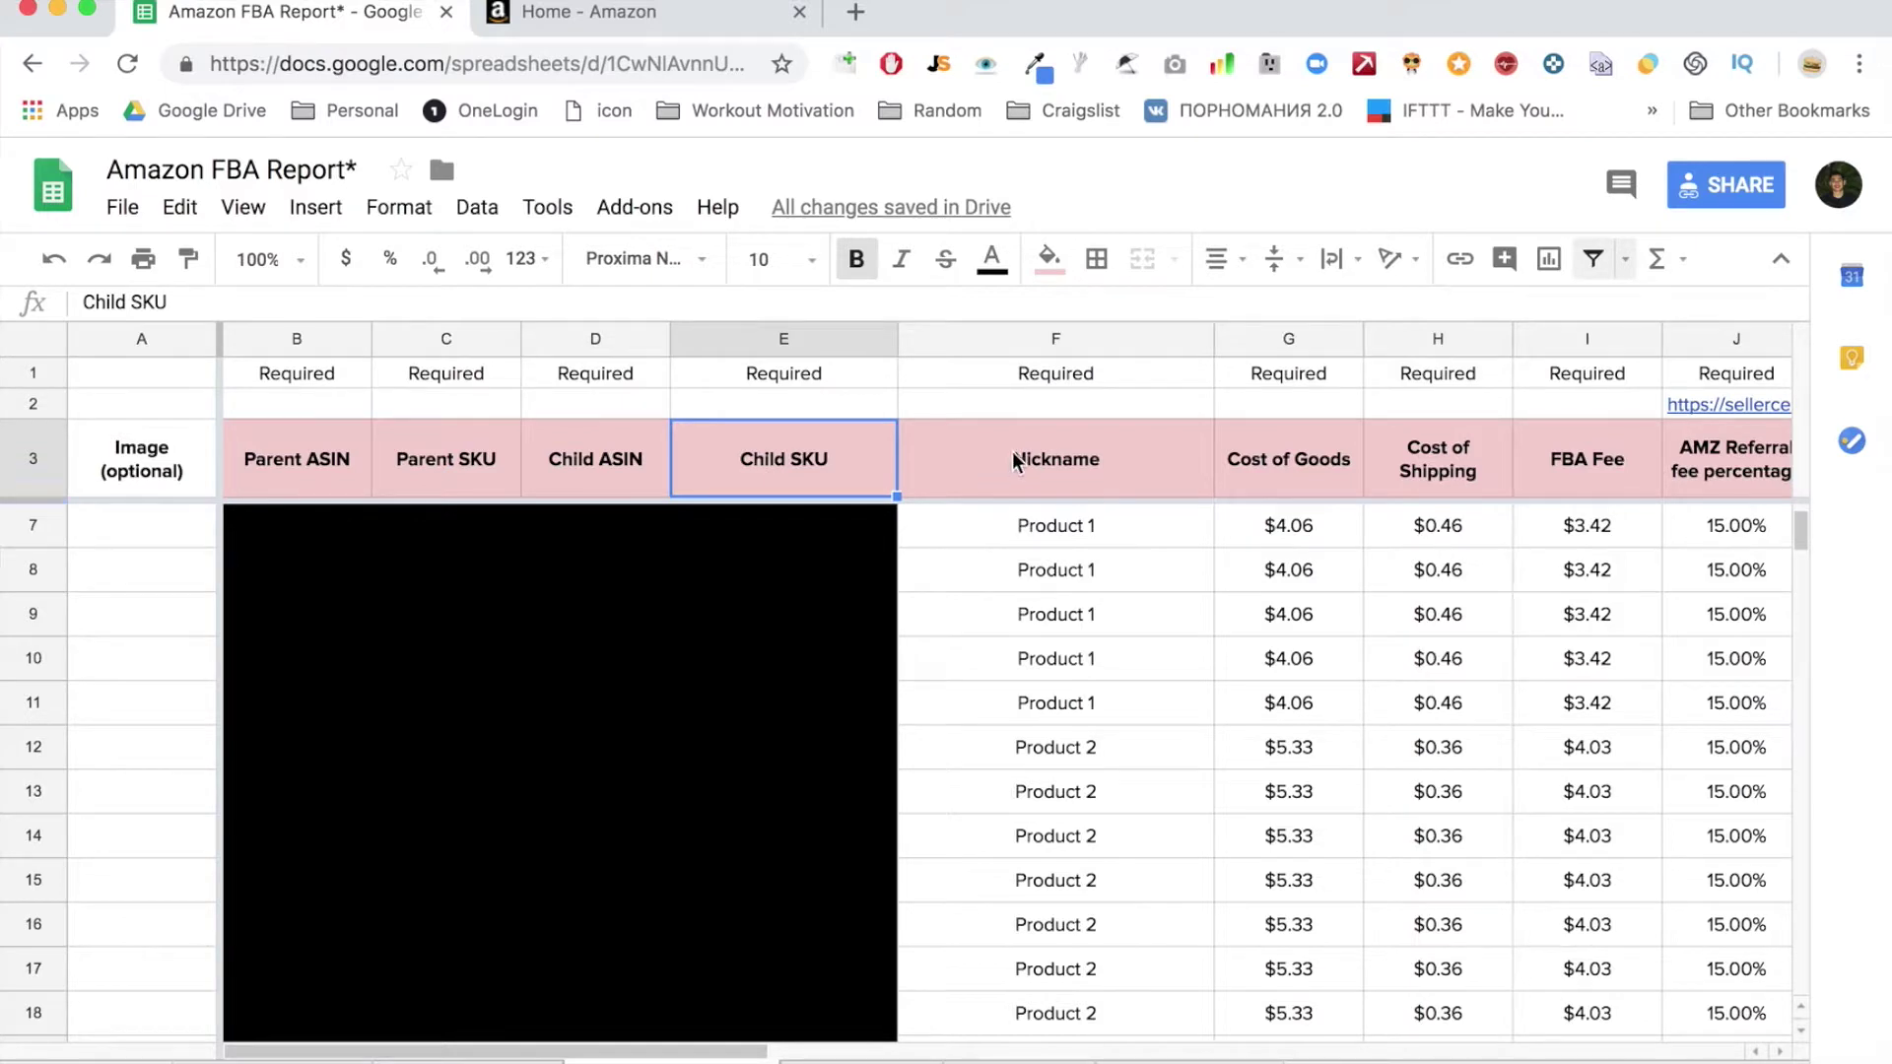
# Point out the Nickname, Cost of Goods and Cost of Shipping values for Product 1 in rows 7 to 11
pyautogui.moveTo(1032, 570); pyautogui.dragTo(1056, 749)
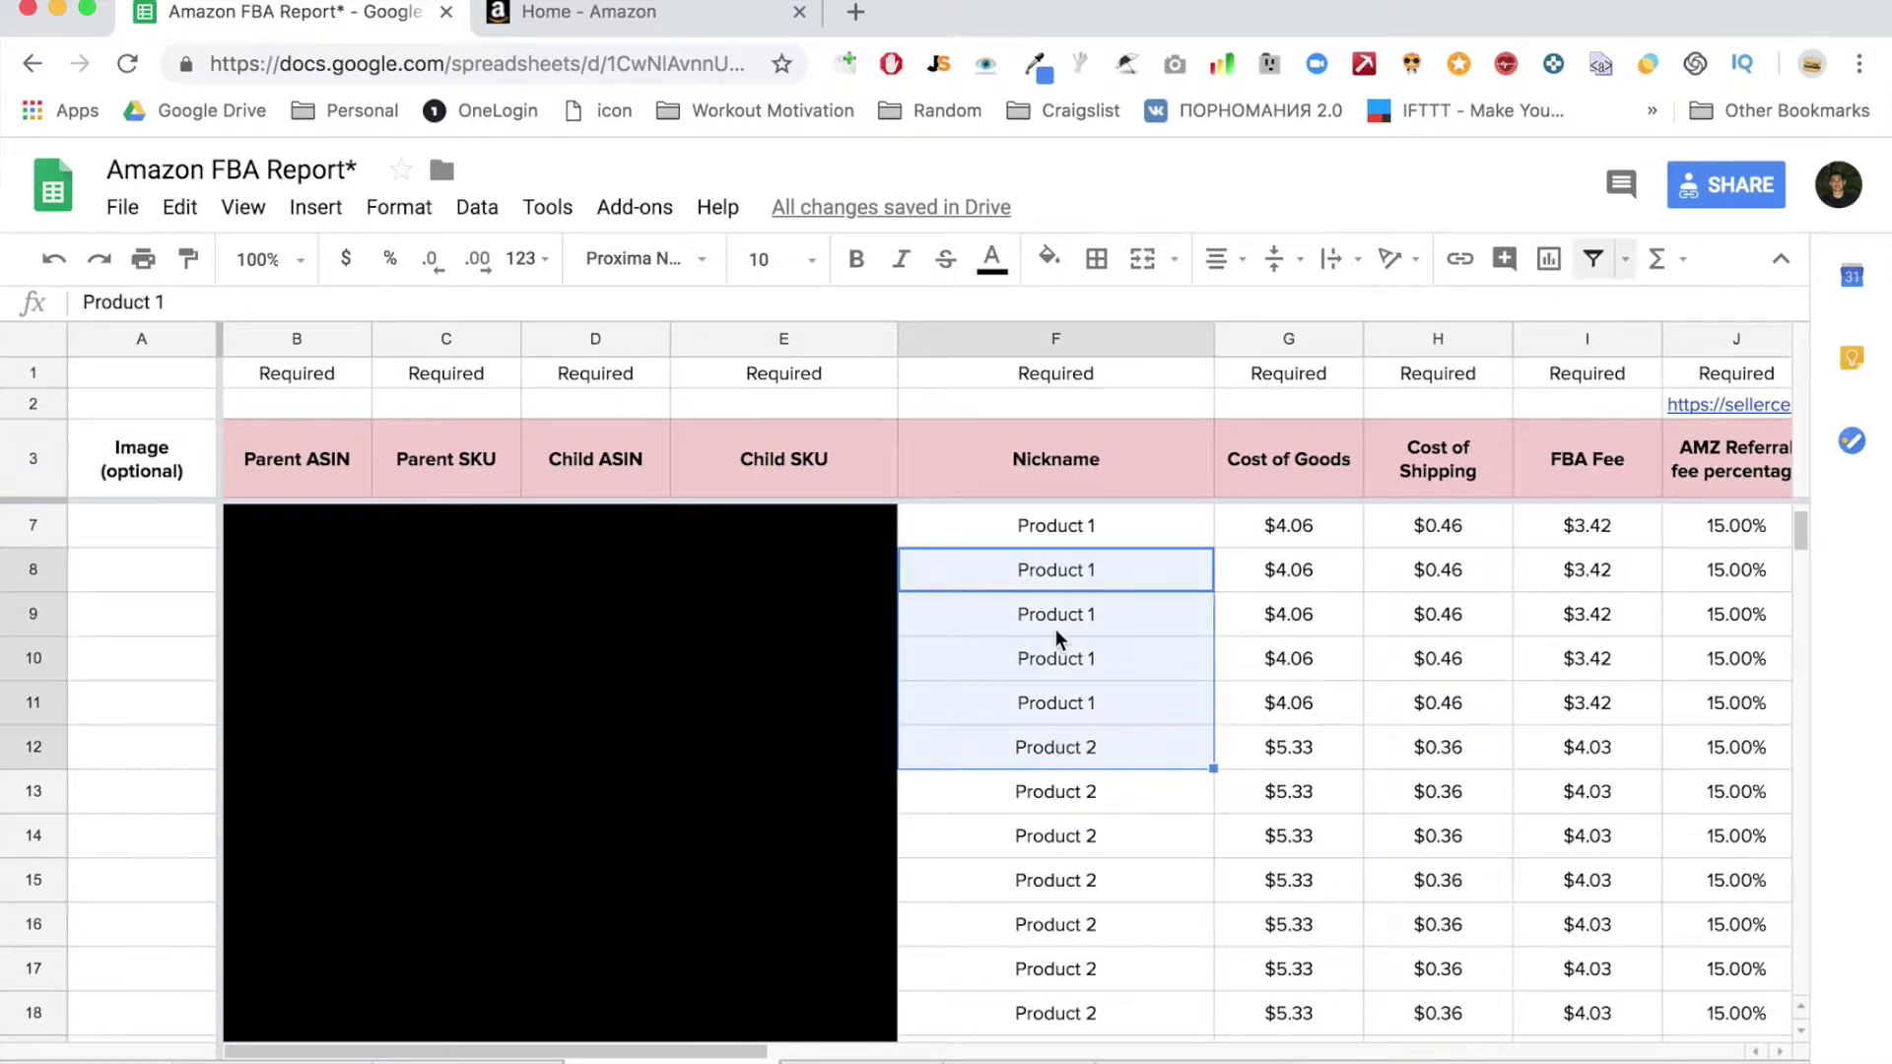
pyautogui.moveTo(1074, 522); pyautogui.dragTo(1056, 703)
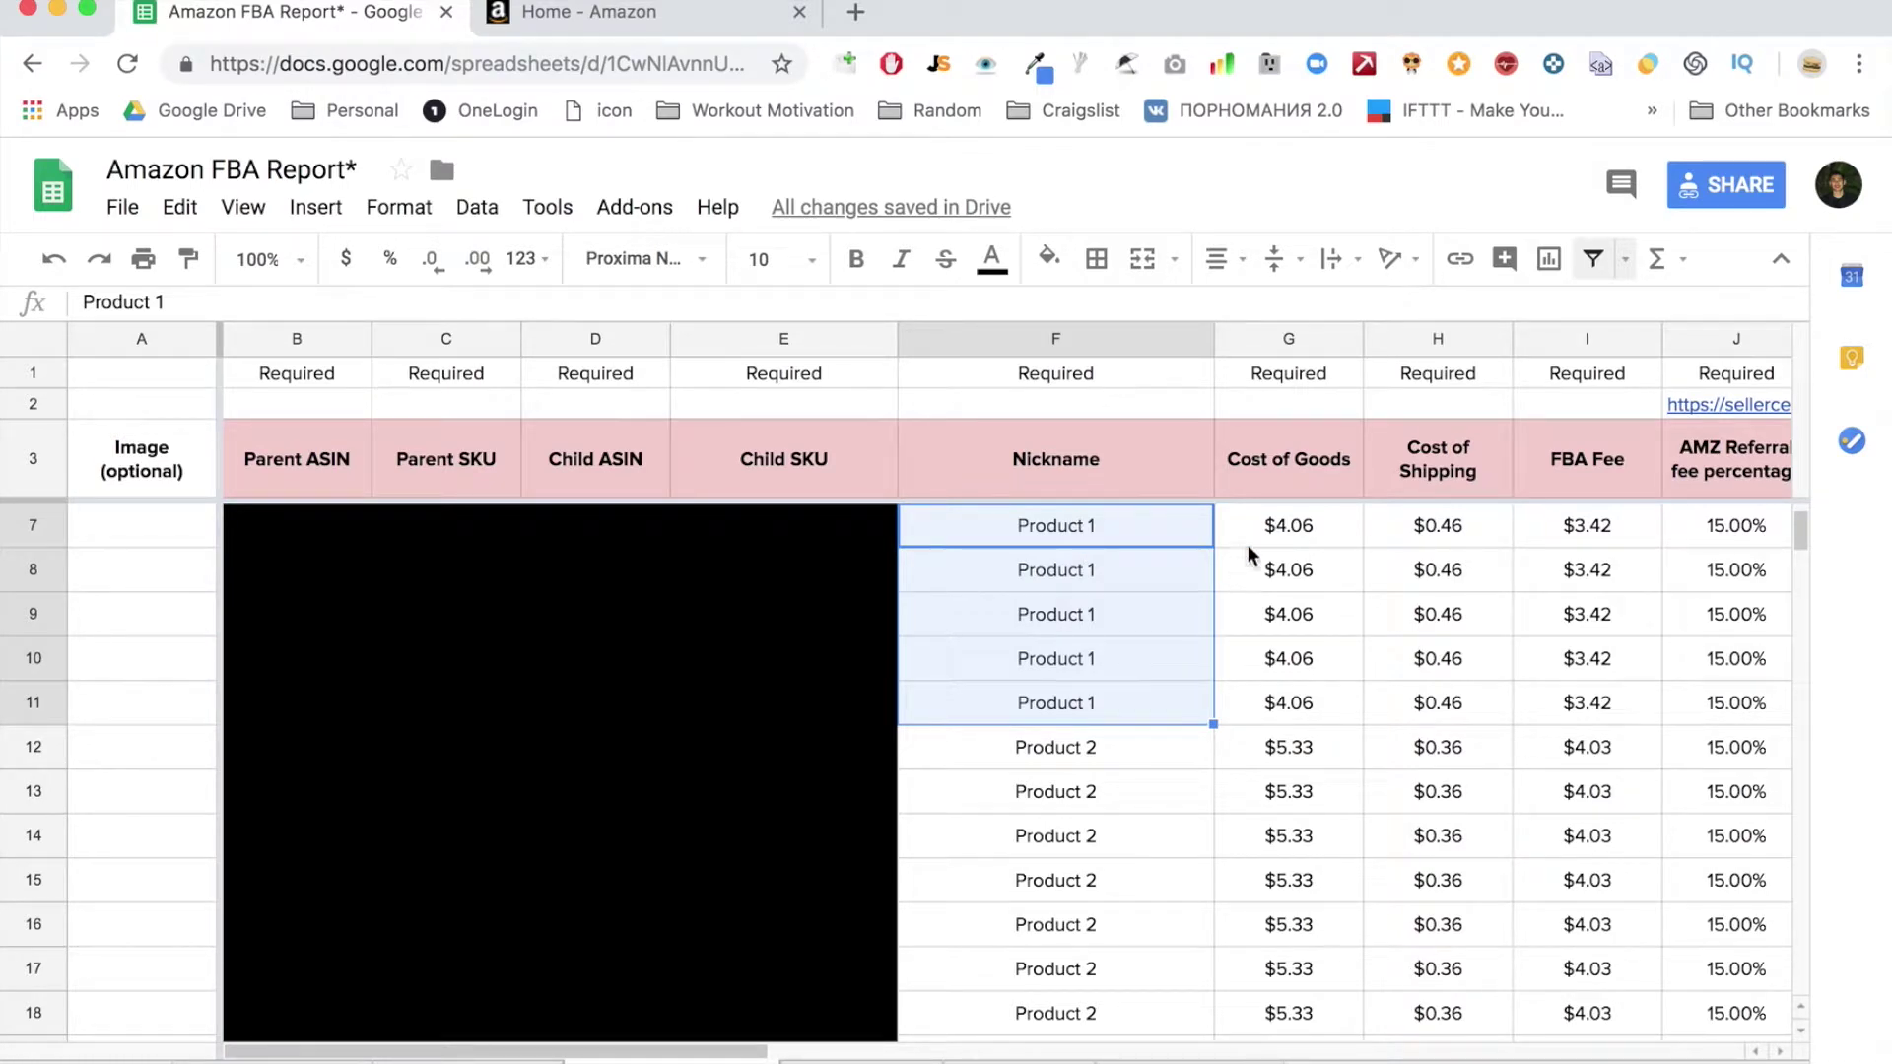
pyautogui.click(1275, 530)
pyautogui.moveTo(1285, 536); pyautogui.dragTo(1294, 707)
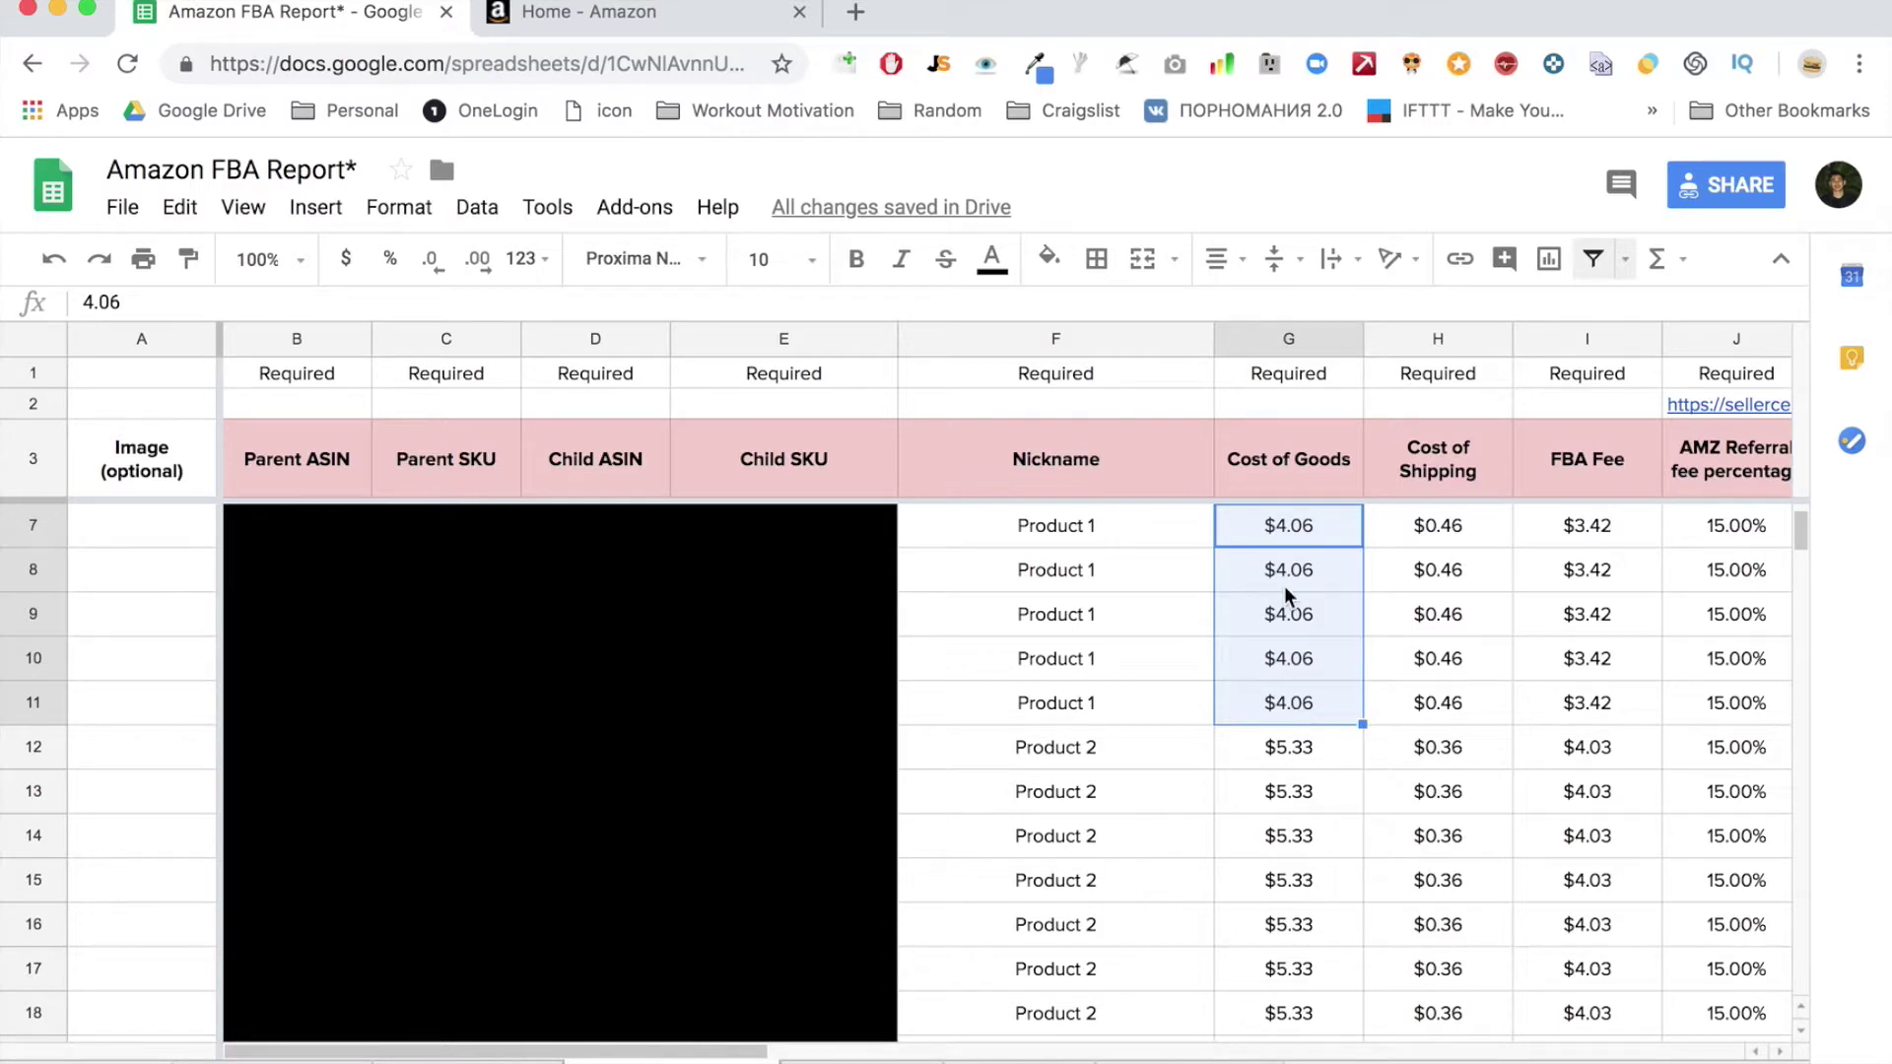
pyautogui.moveTo(1405, 538); pyautogui.dragTo(1407, 721)
# Highlight the cost and fee headers, and the FBA Fee and AMZ Referral fee percentage values in rows 7 to 11
pyautogui.hscroll(2, 1395, 717)
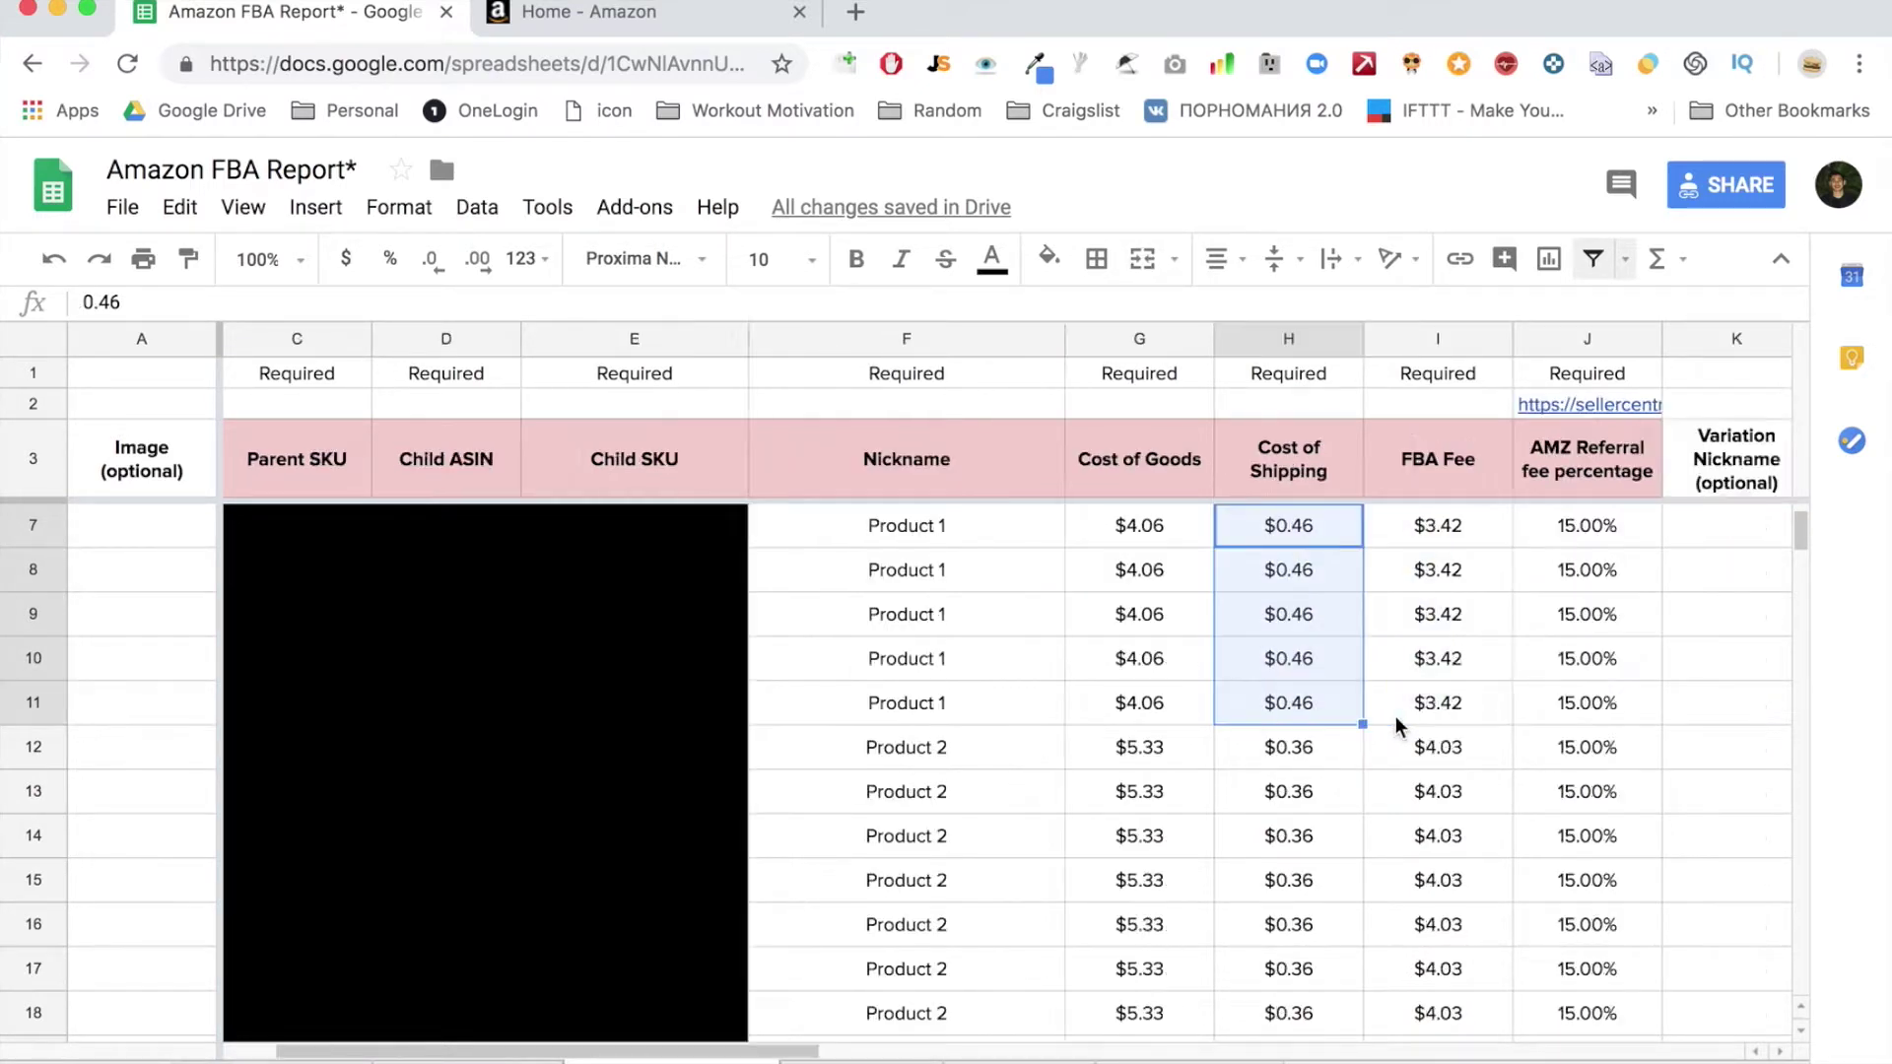
pyautogui.moveTo(1129, 457); pyautogui.dragTo(1540, 486)
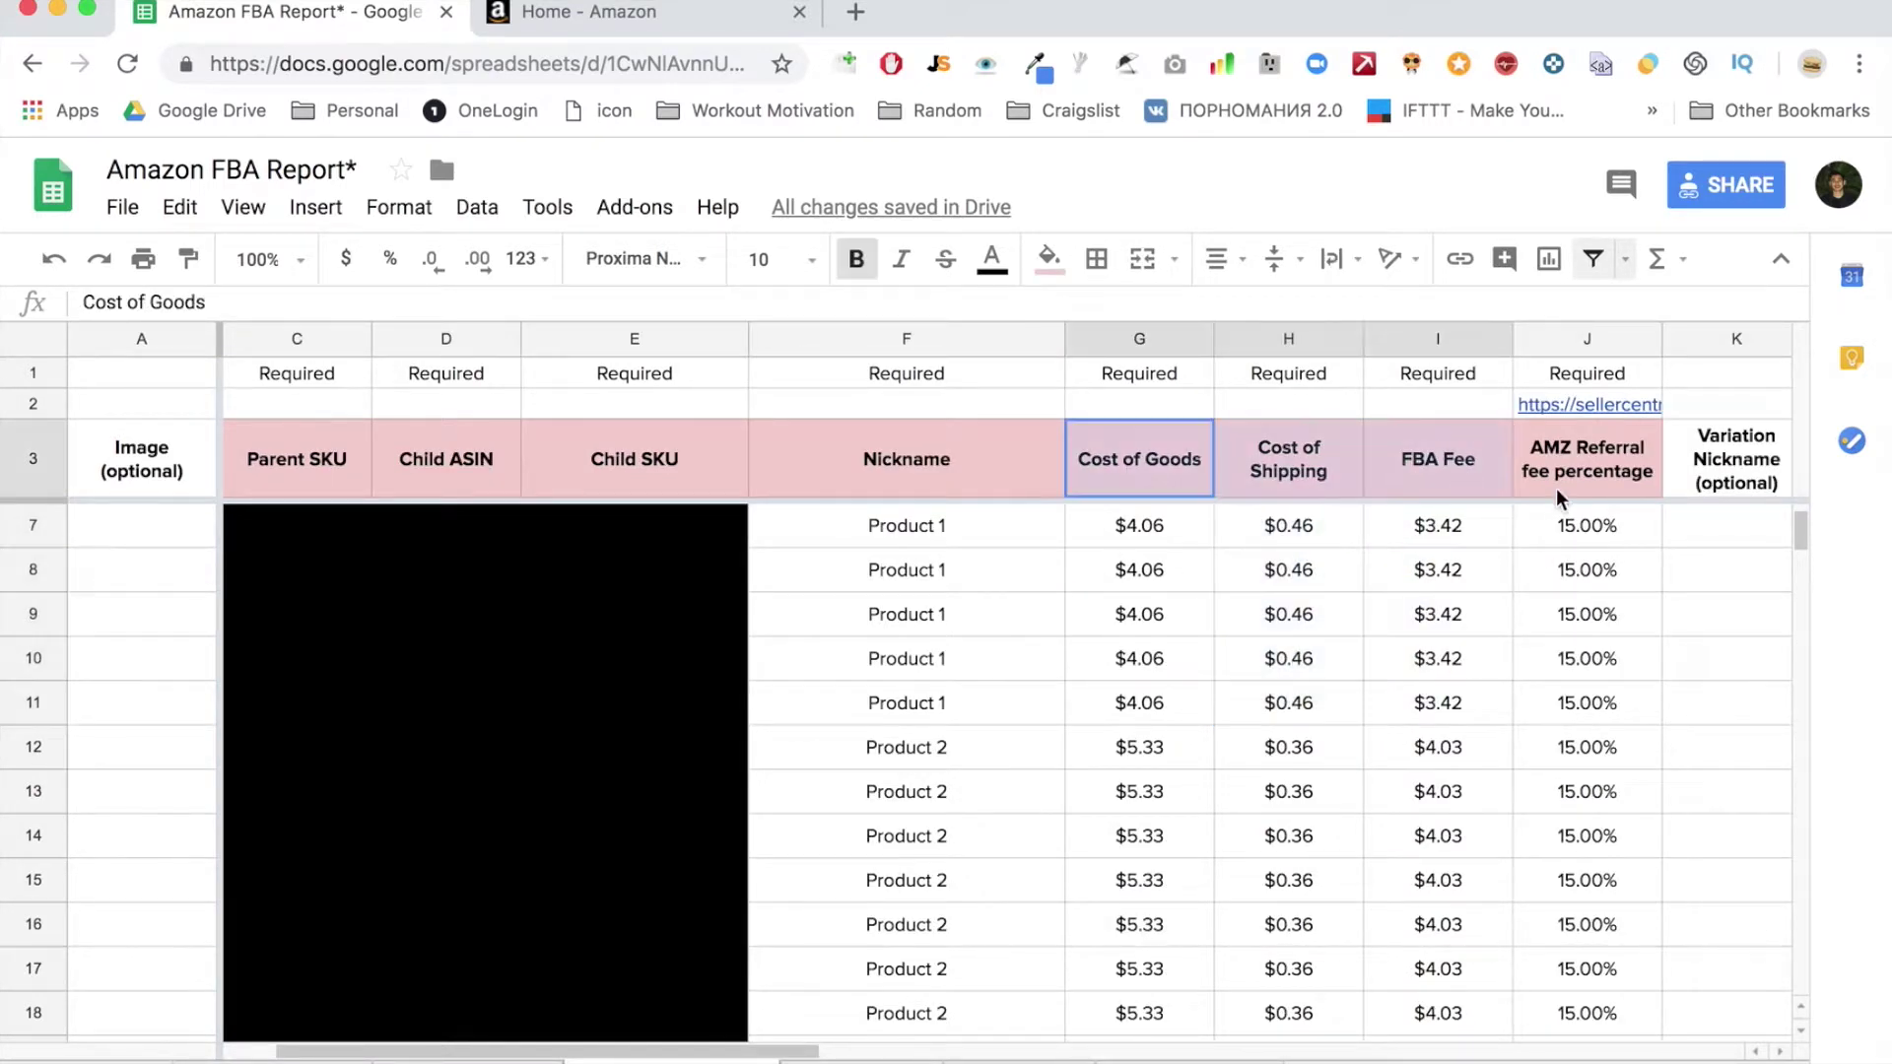
pyautogui.click(1415, 528)
pyautogui.moveTo(1422, 524); pyautogui.dragTo(1436, 707)
pyautogui.moveTo(1543, 538); pyautogui.dragTo(1566, 713)
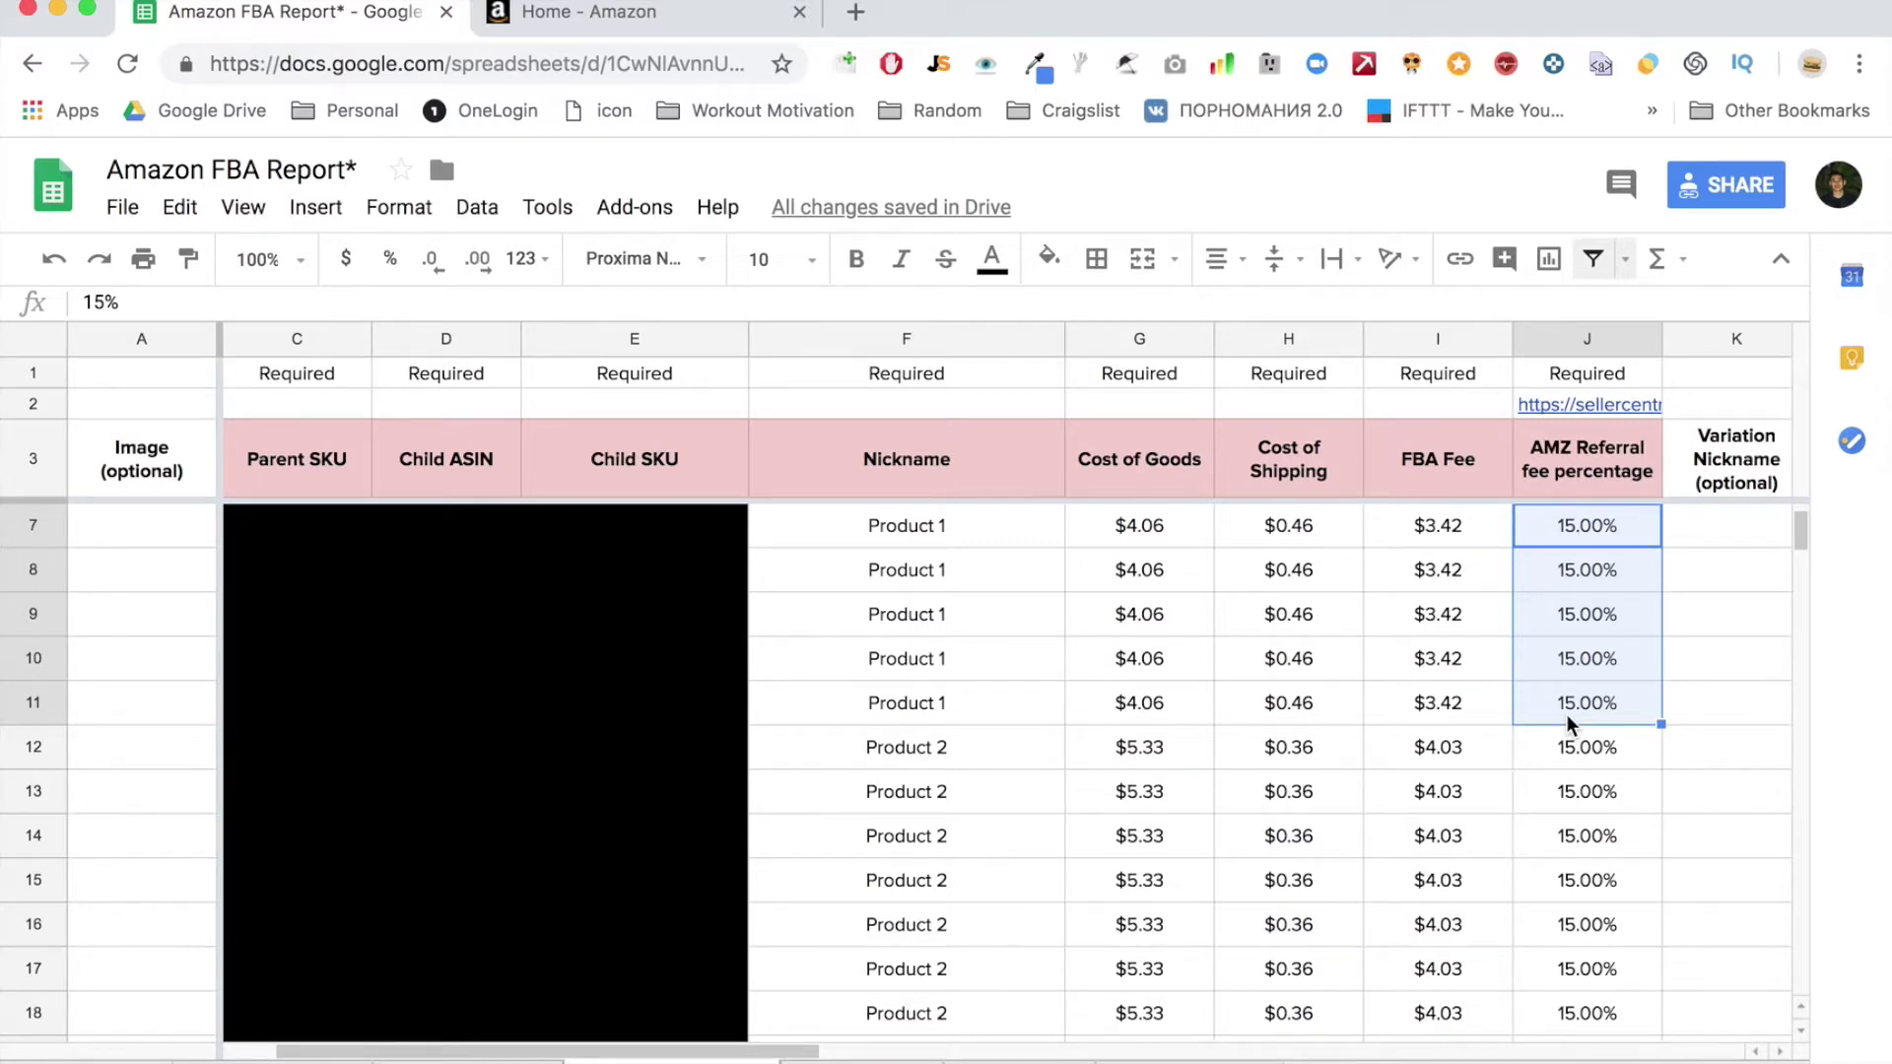
# Look through the further product rows and across the columns to the optional ones, from Variation Nickname to DROPBOX URL
pyautogui.scroll(-4, 1566, 713)
pyautogui.scroll(-8, 1566, 713)
pyautogui.scroll(8, 1566, 713)
pyautogui.hscroll(4, 1567, 714)
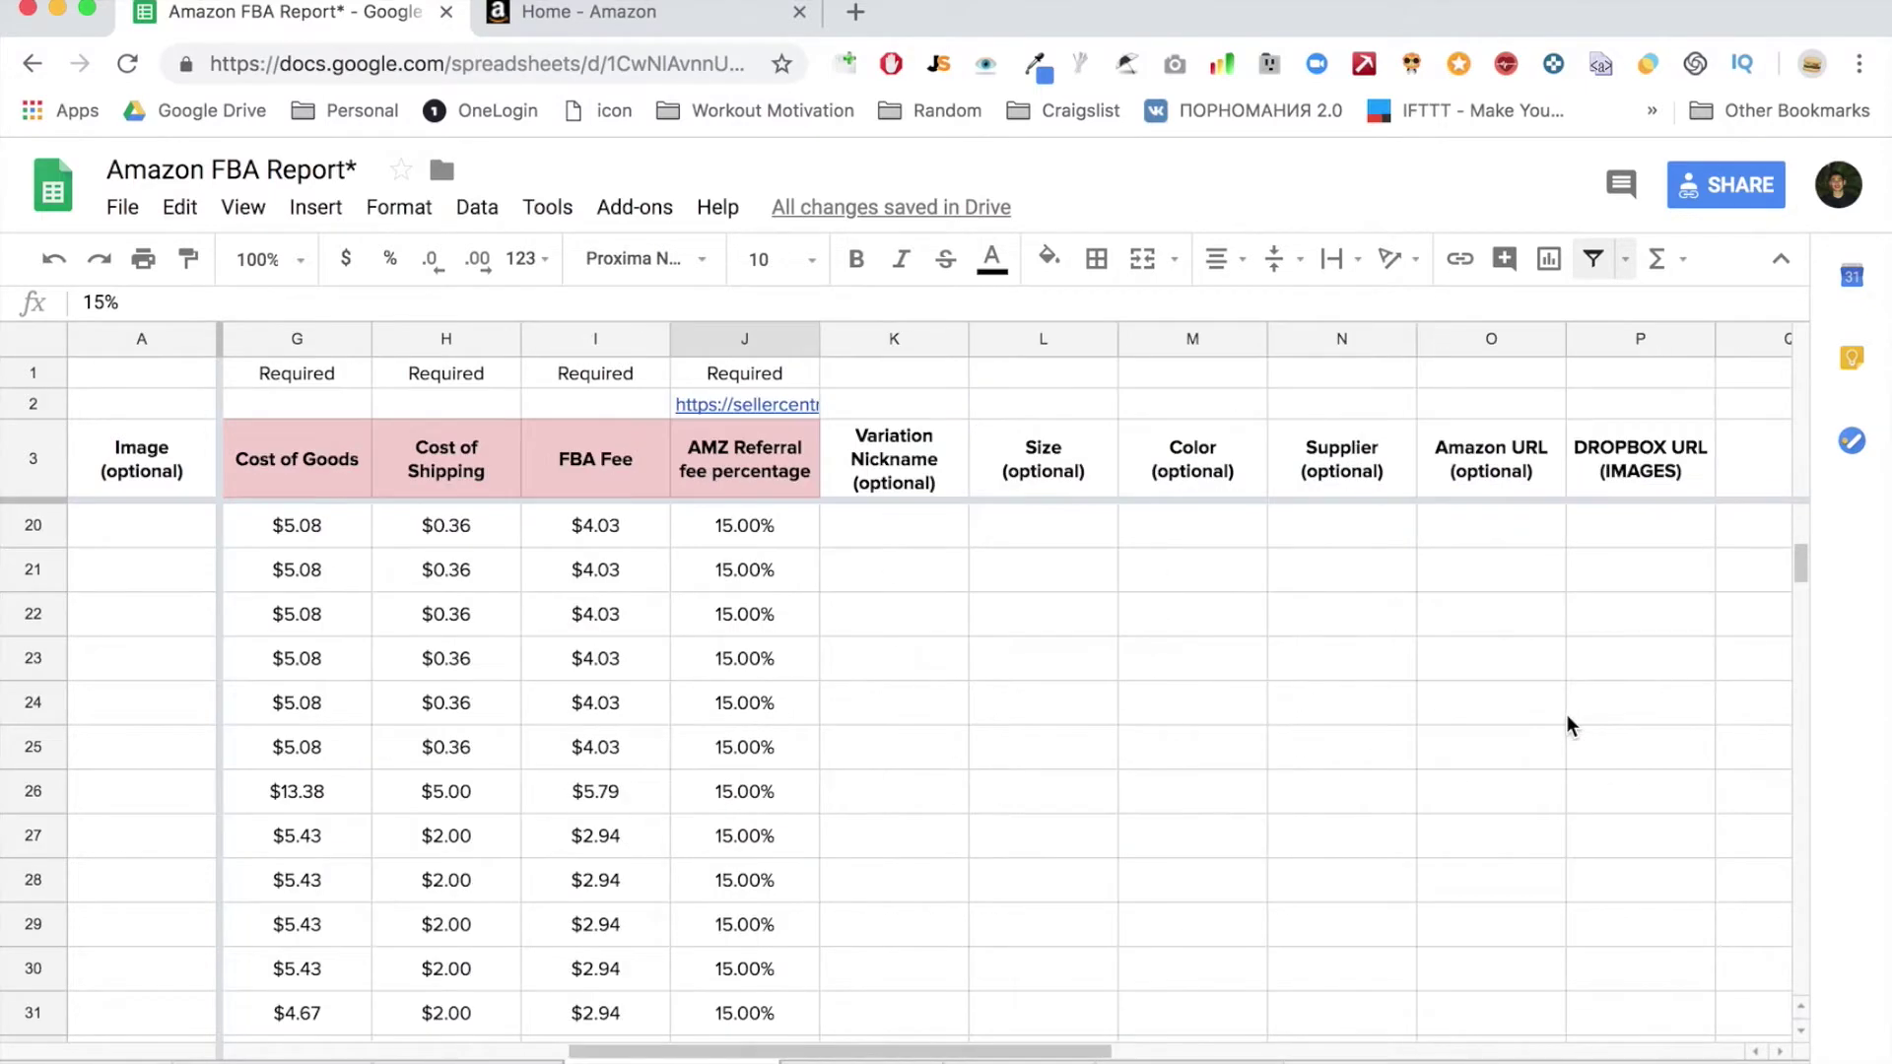
pyautogui.scroll(5, 1042, 640)
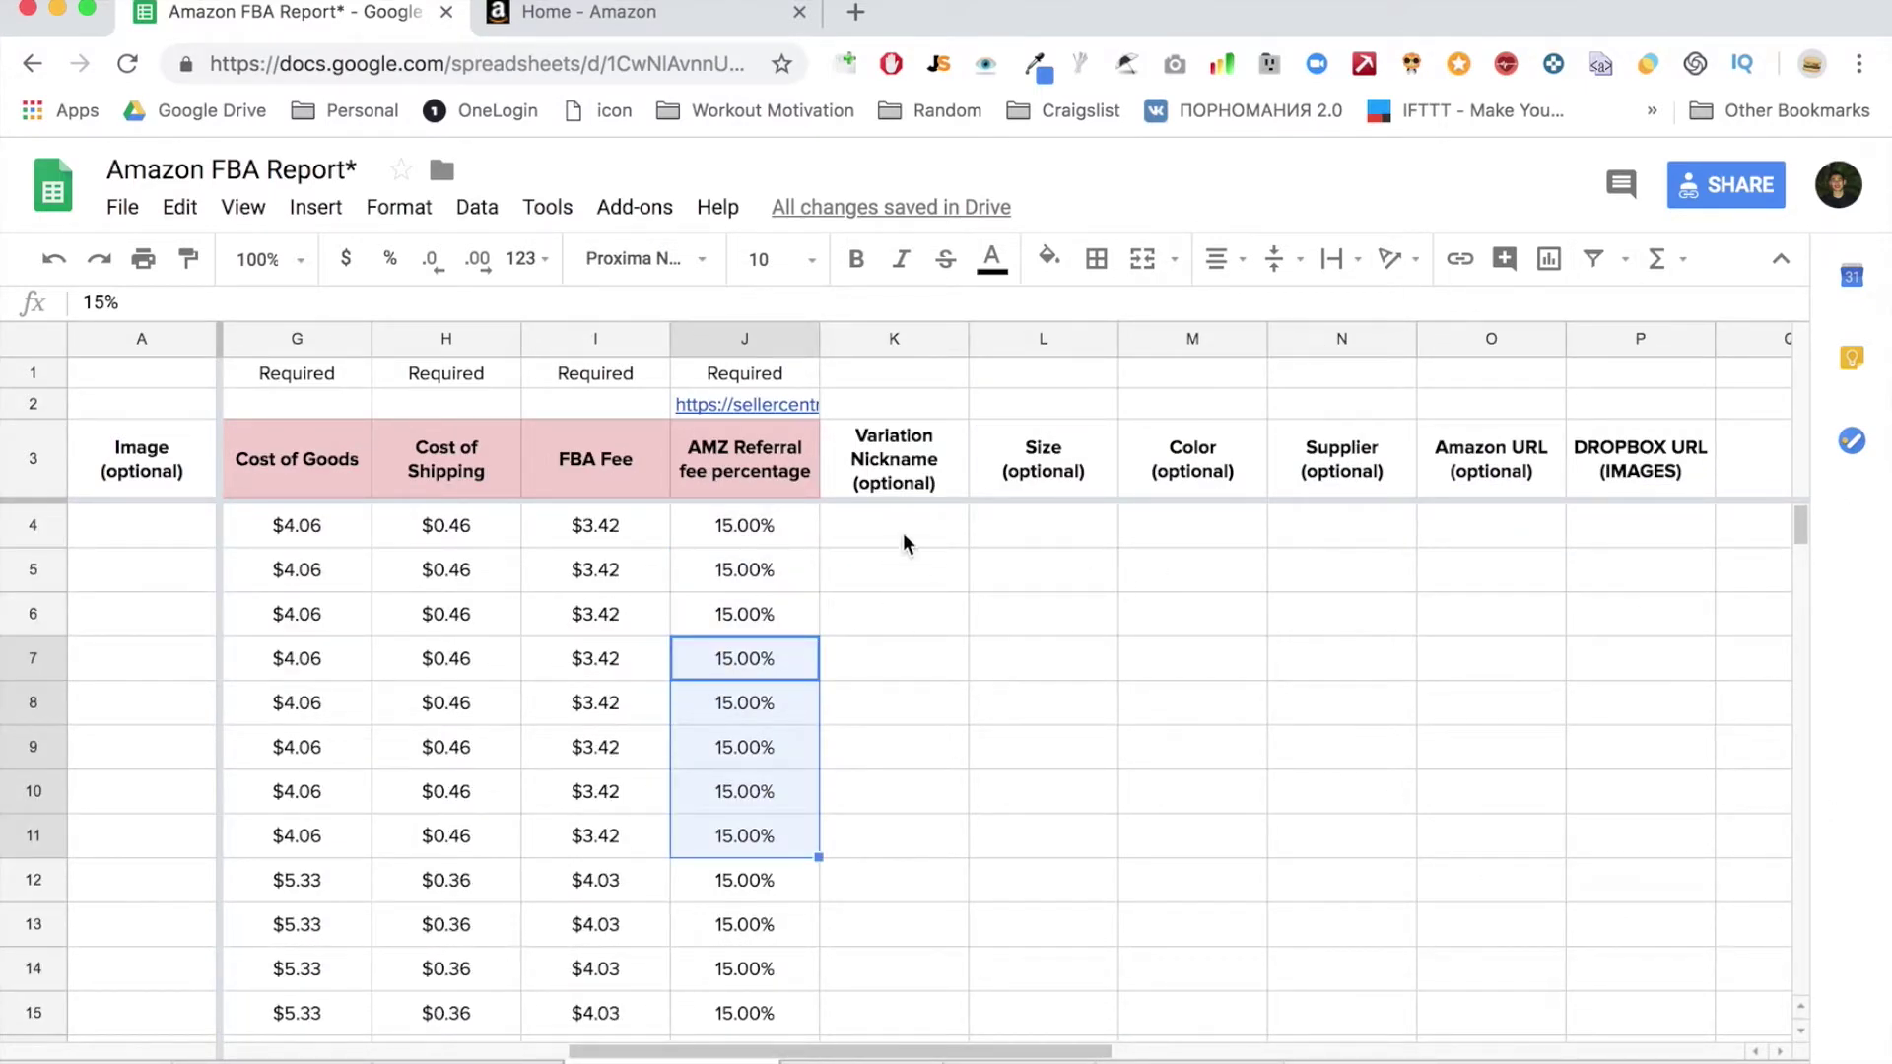
pyautogui.hscroll(-5, 956, 473)
pyautogui.hscroll(2, 600, 458)
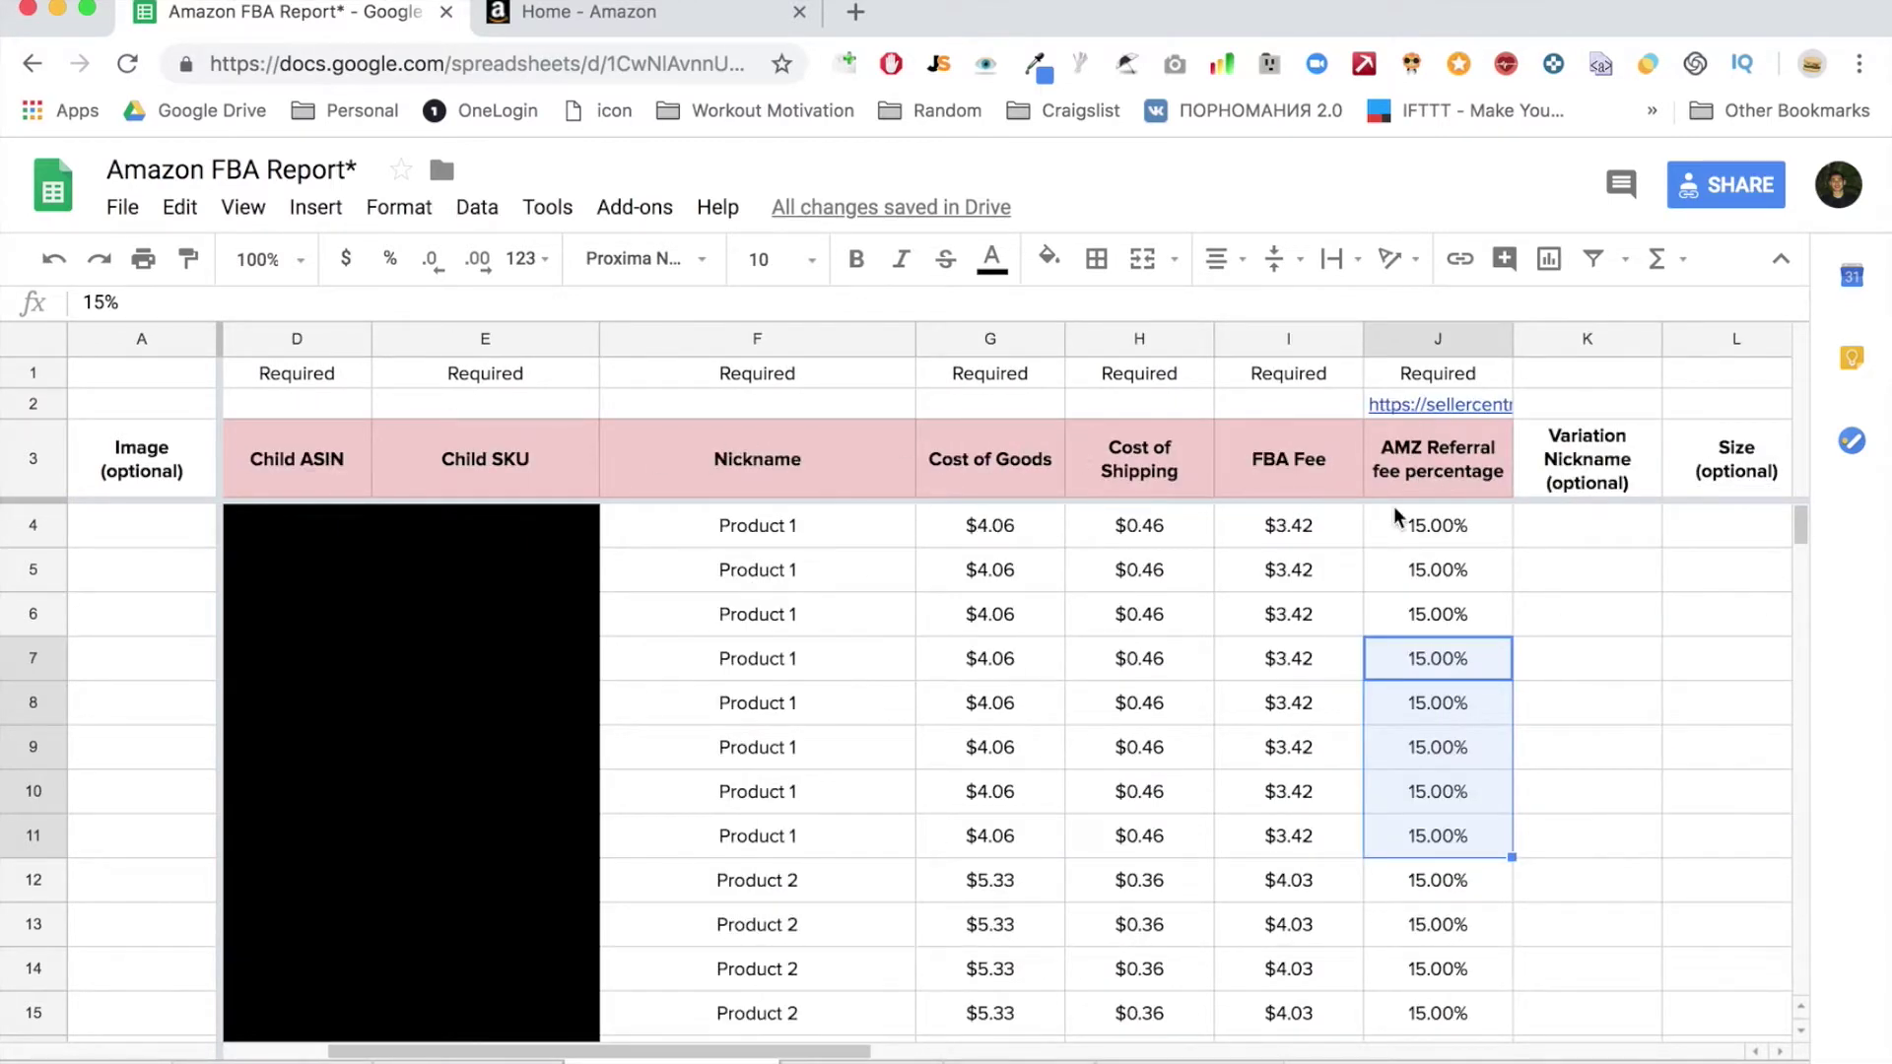
pyautogui.hscroll(3, 1393, 505)
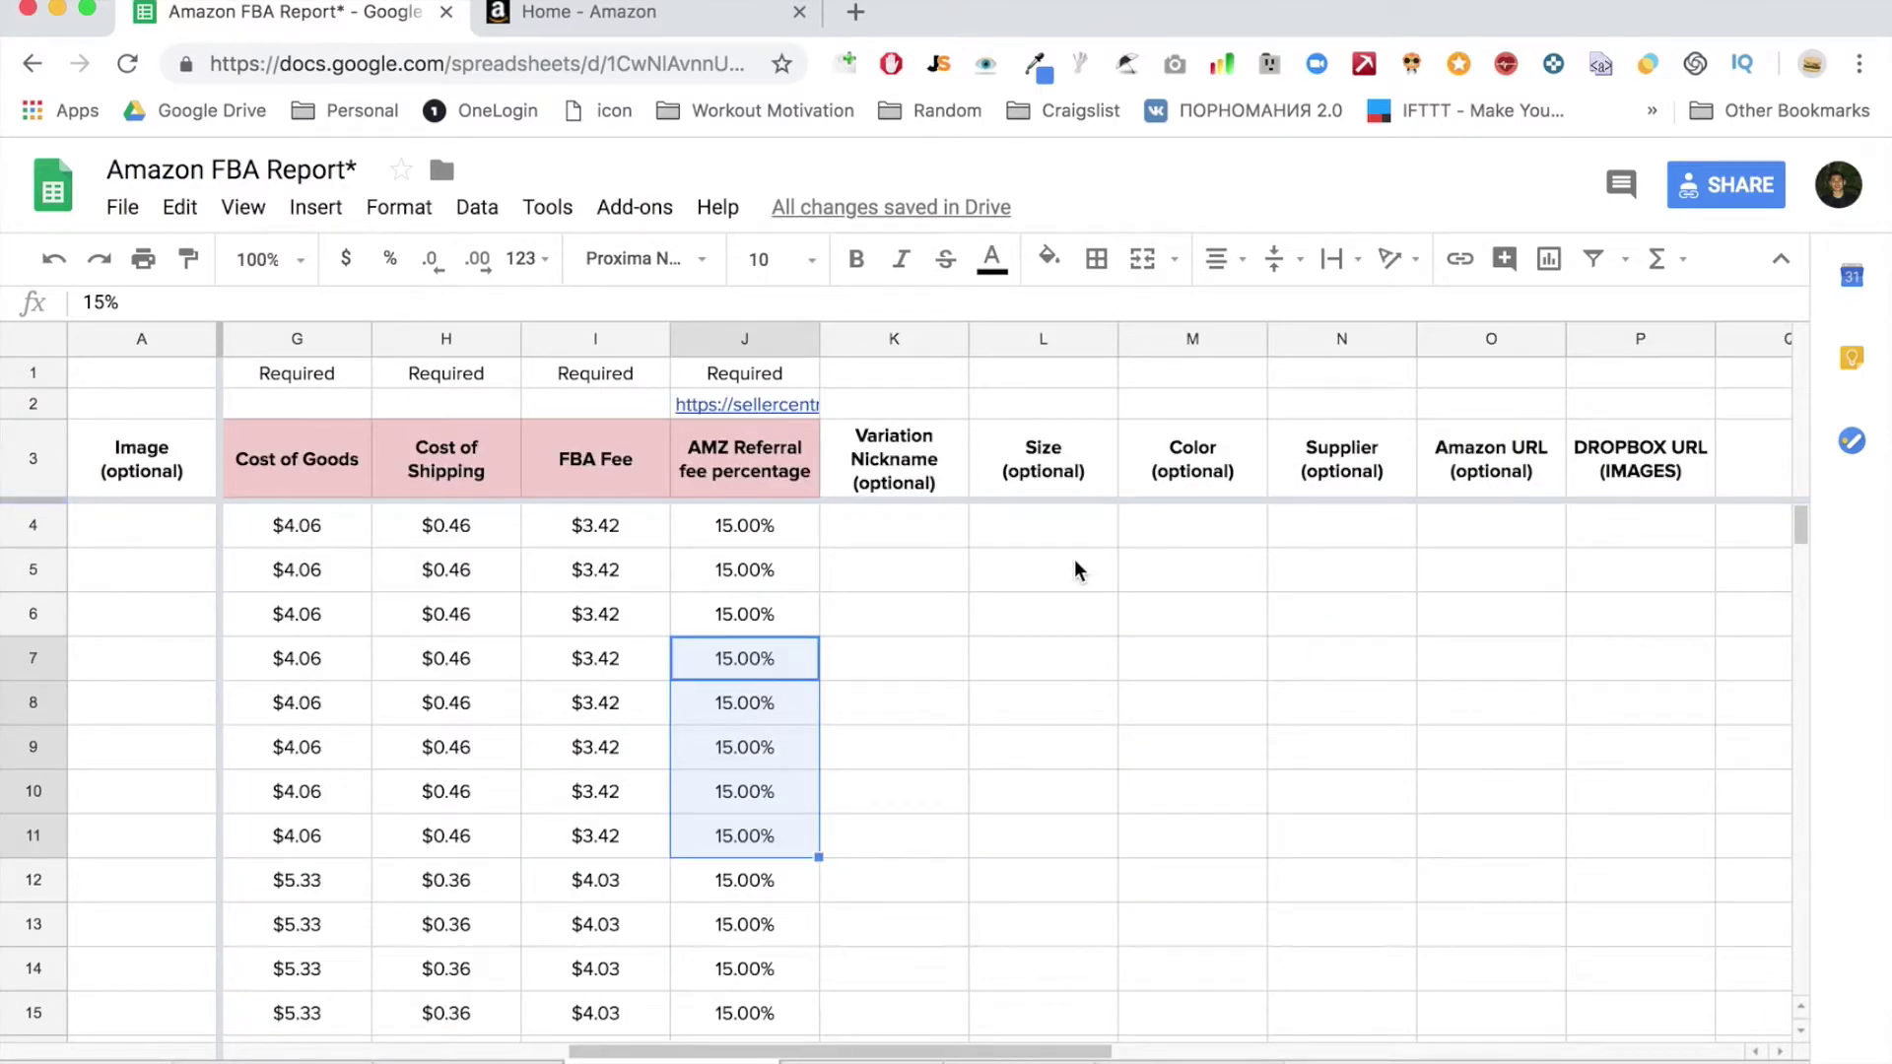
# Go through the row 4 cells of the DROPBOX URL, Amazon URL, Supplier, Color and Size columns in turn
pyautogui.click(1632, 539)
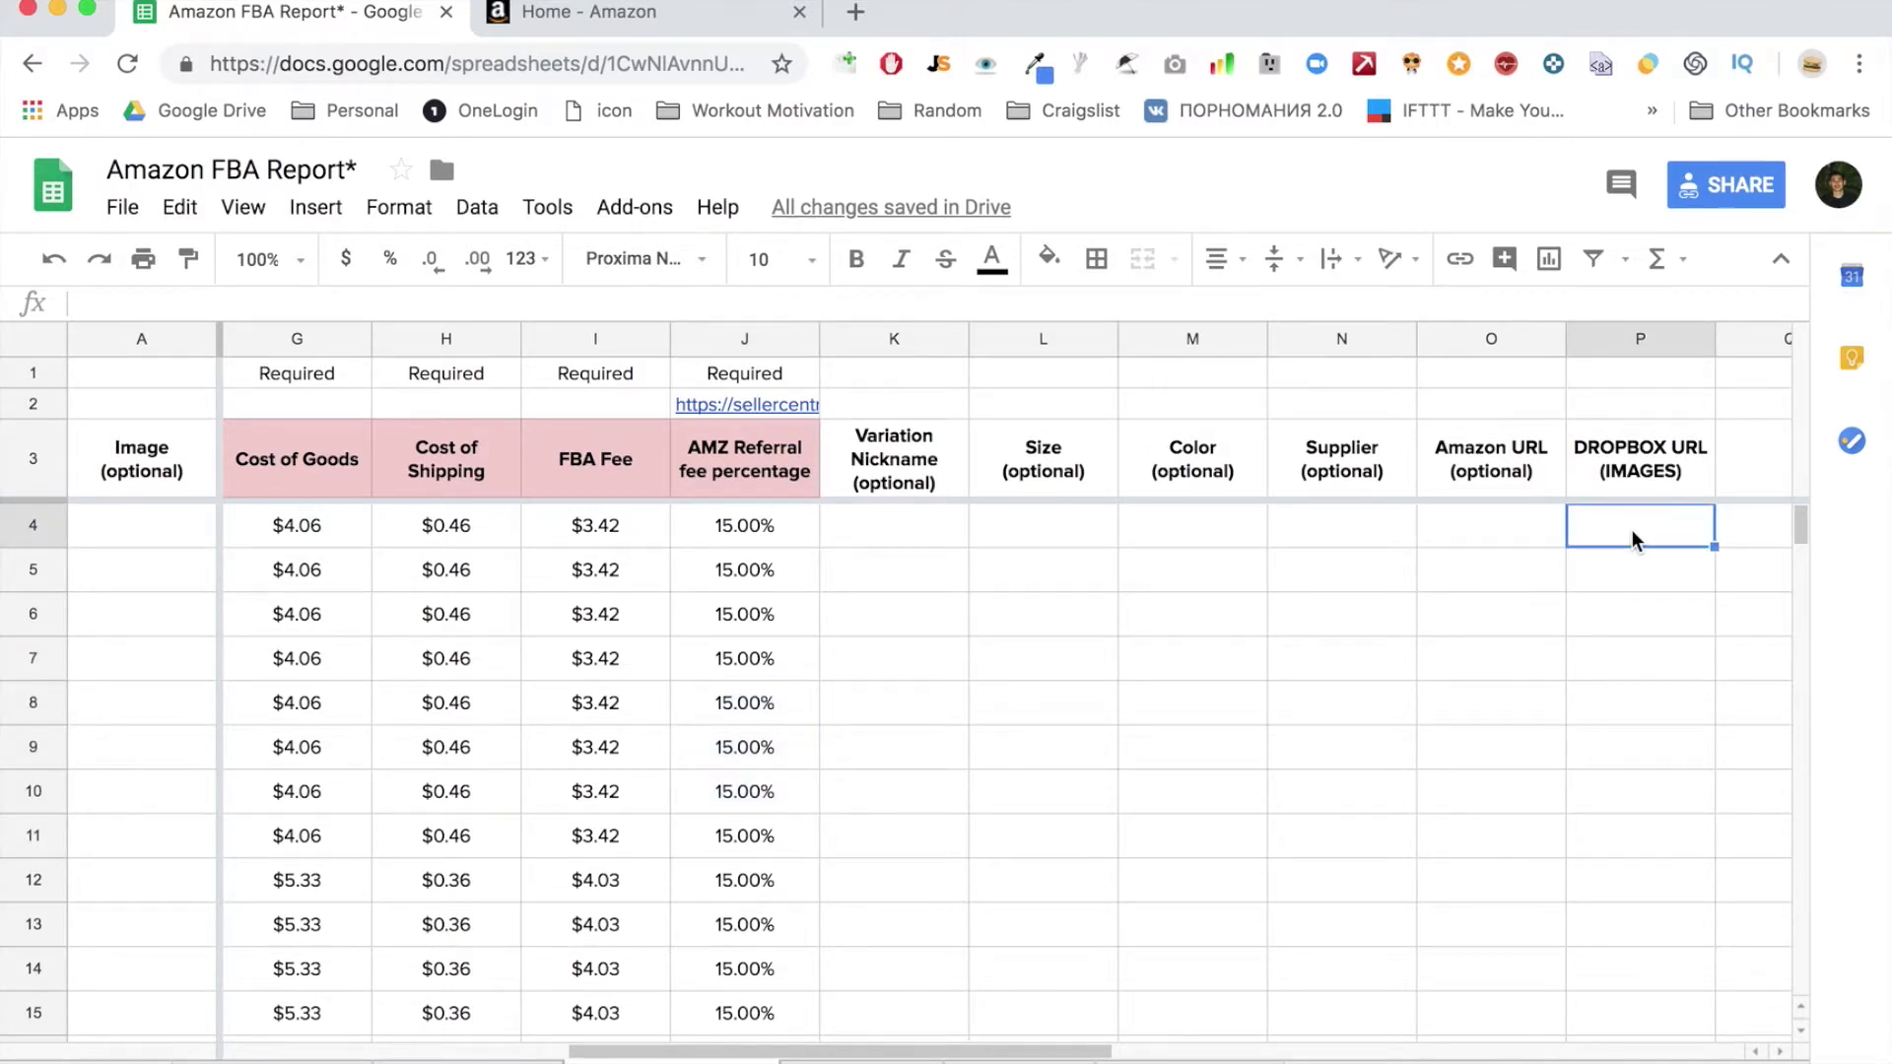
pyautogui.click(1480, 528)
pyautogui.click(1311, 543)
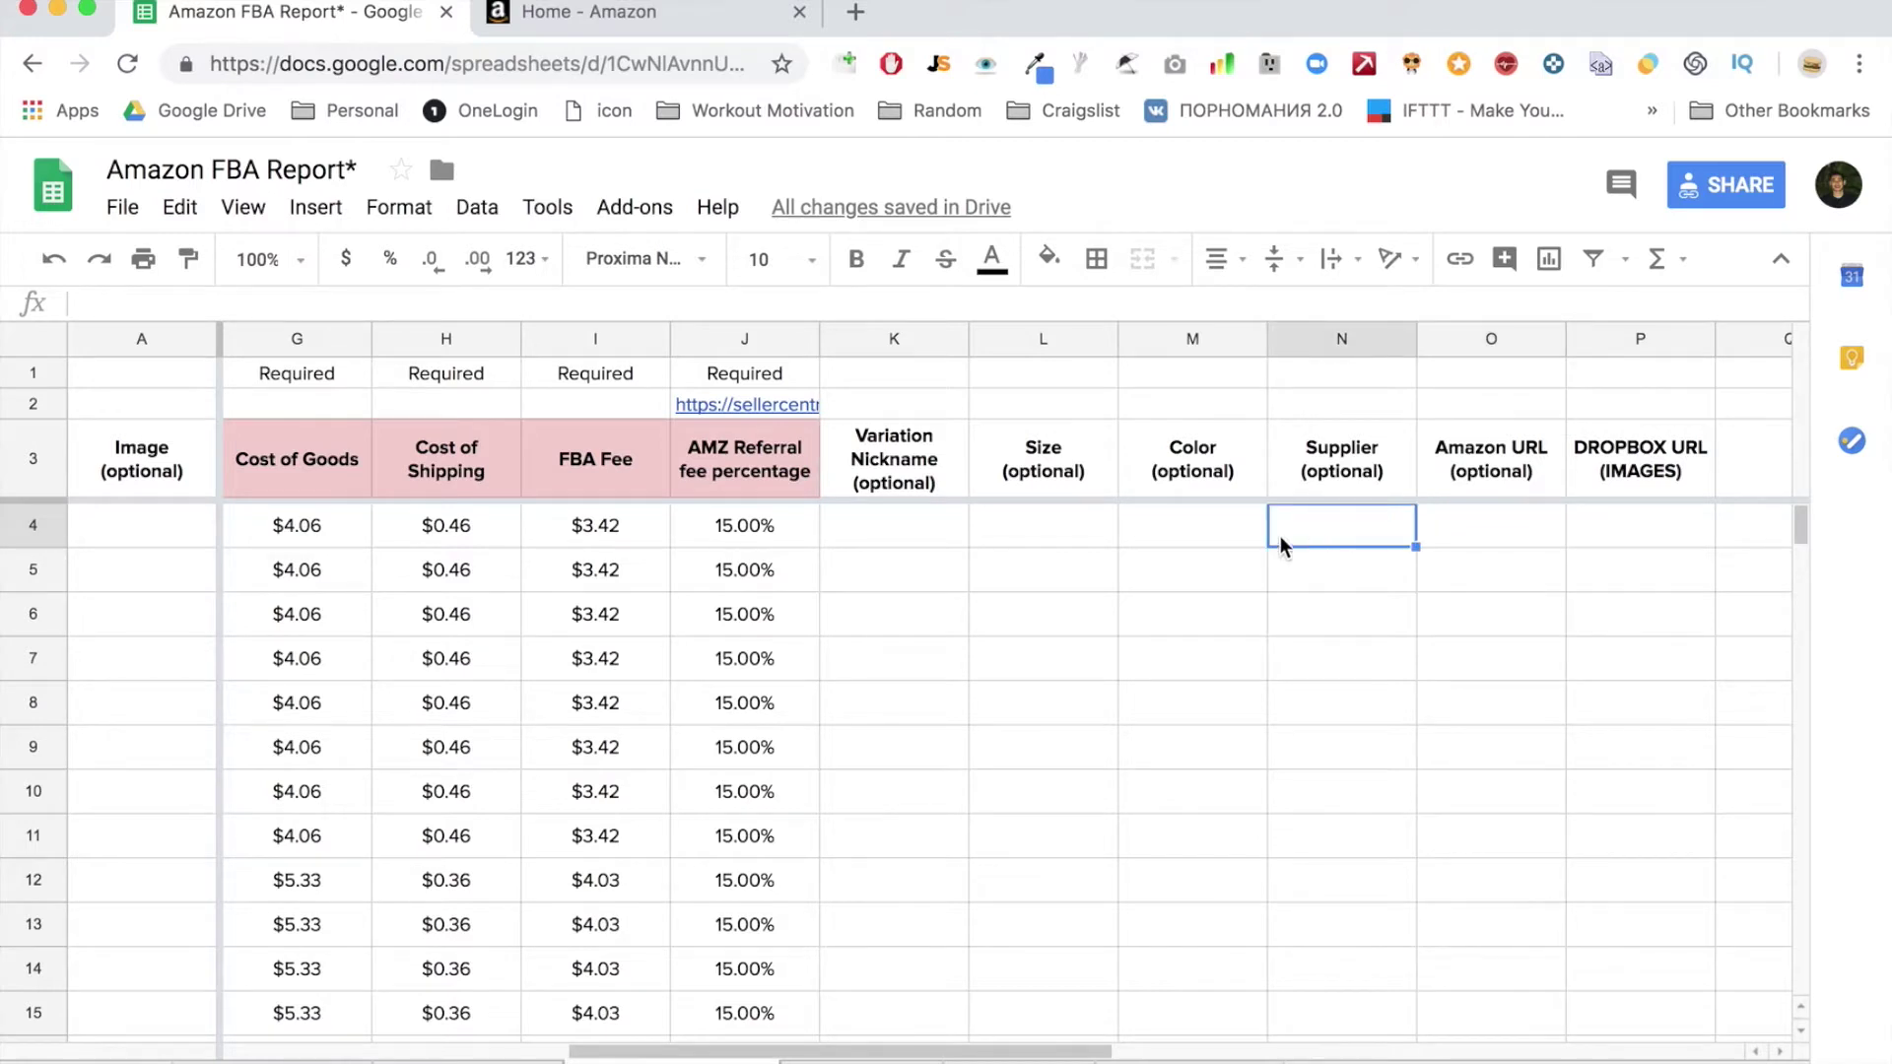
pyautogui.click(1146, 536)
pyautogui.click(1027, 538)
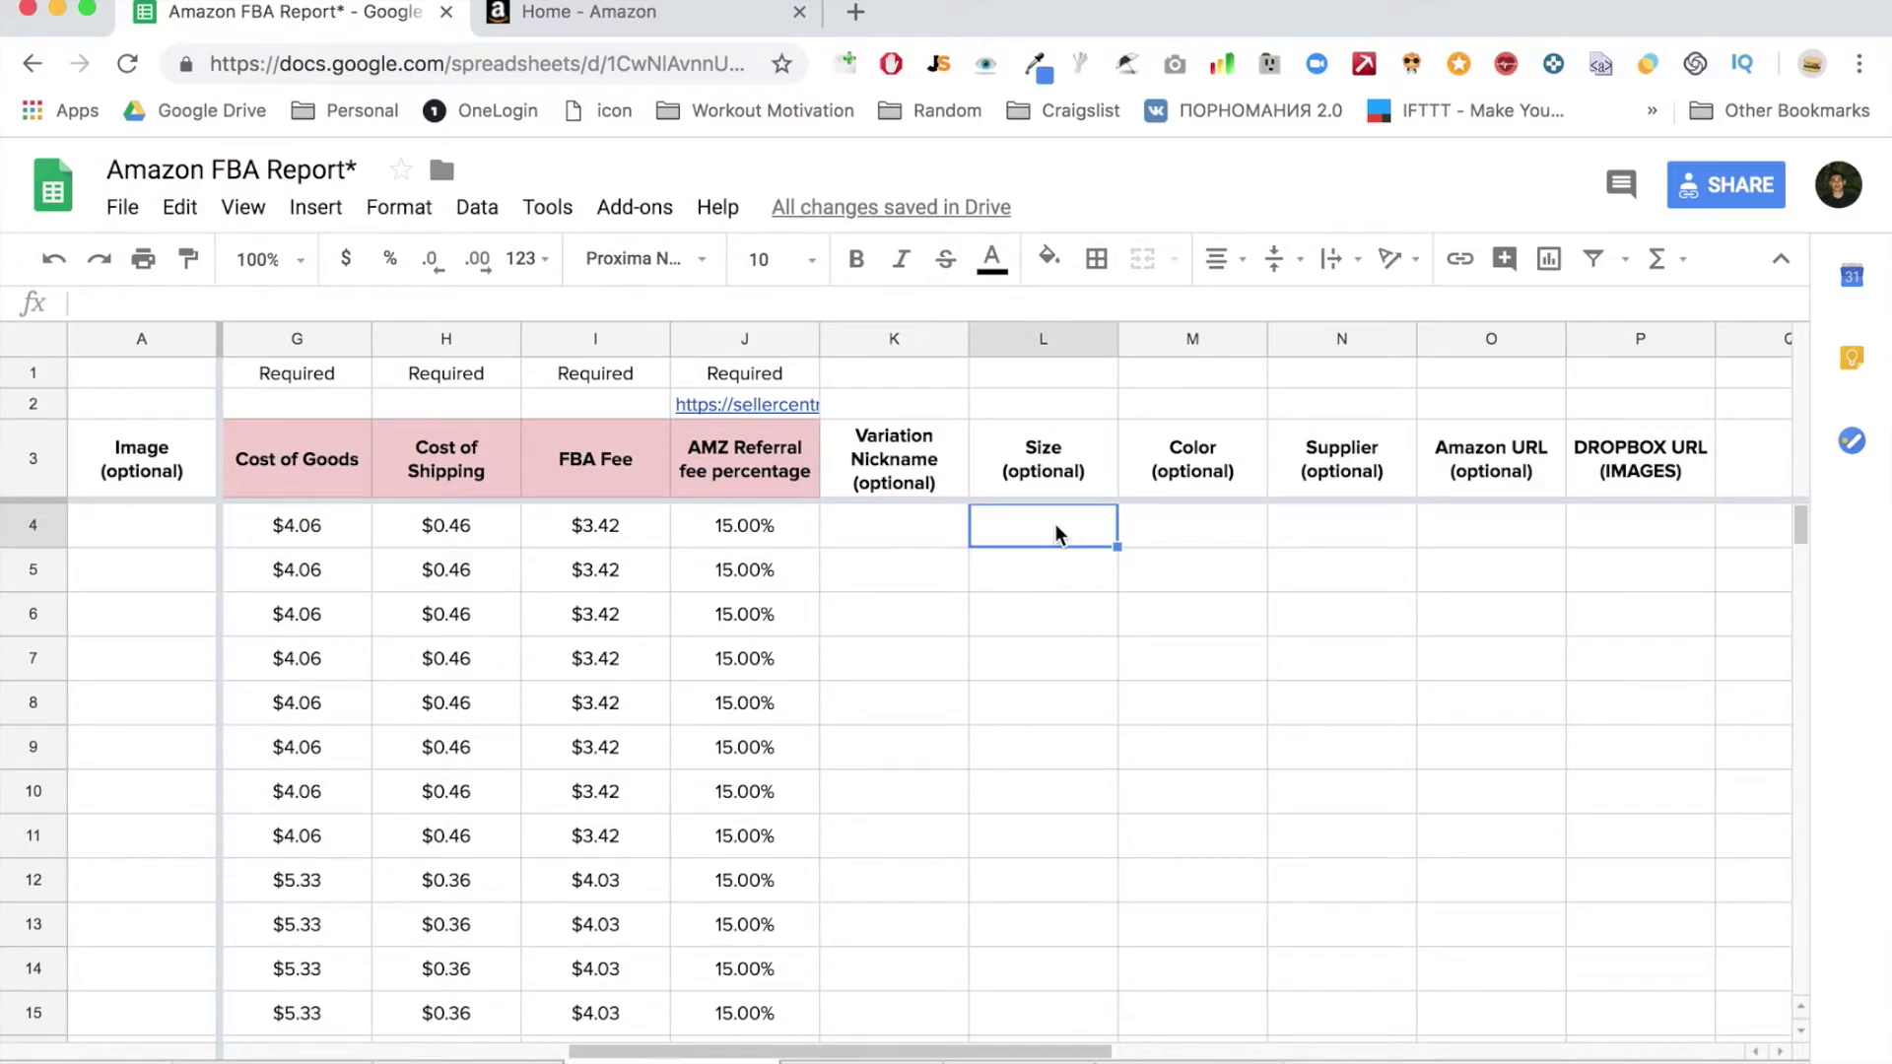
# Review the product information sheet's required columns, from Parent ASIN to AMZ Referral fee percentage, and its optional columns
pyautogui.hscroll(-5, 901, 559)
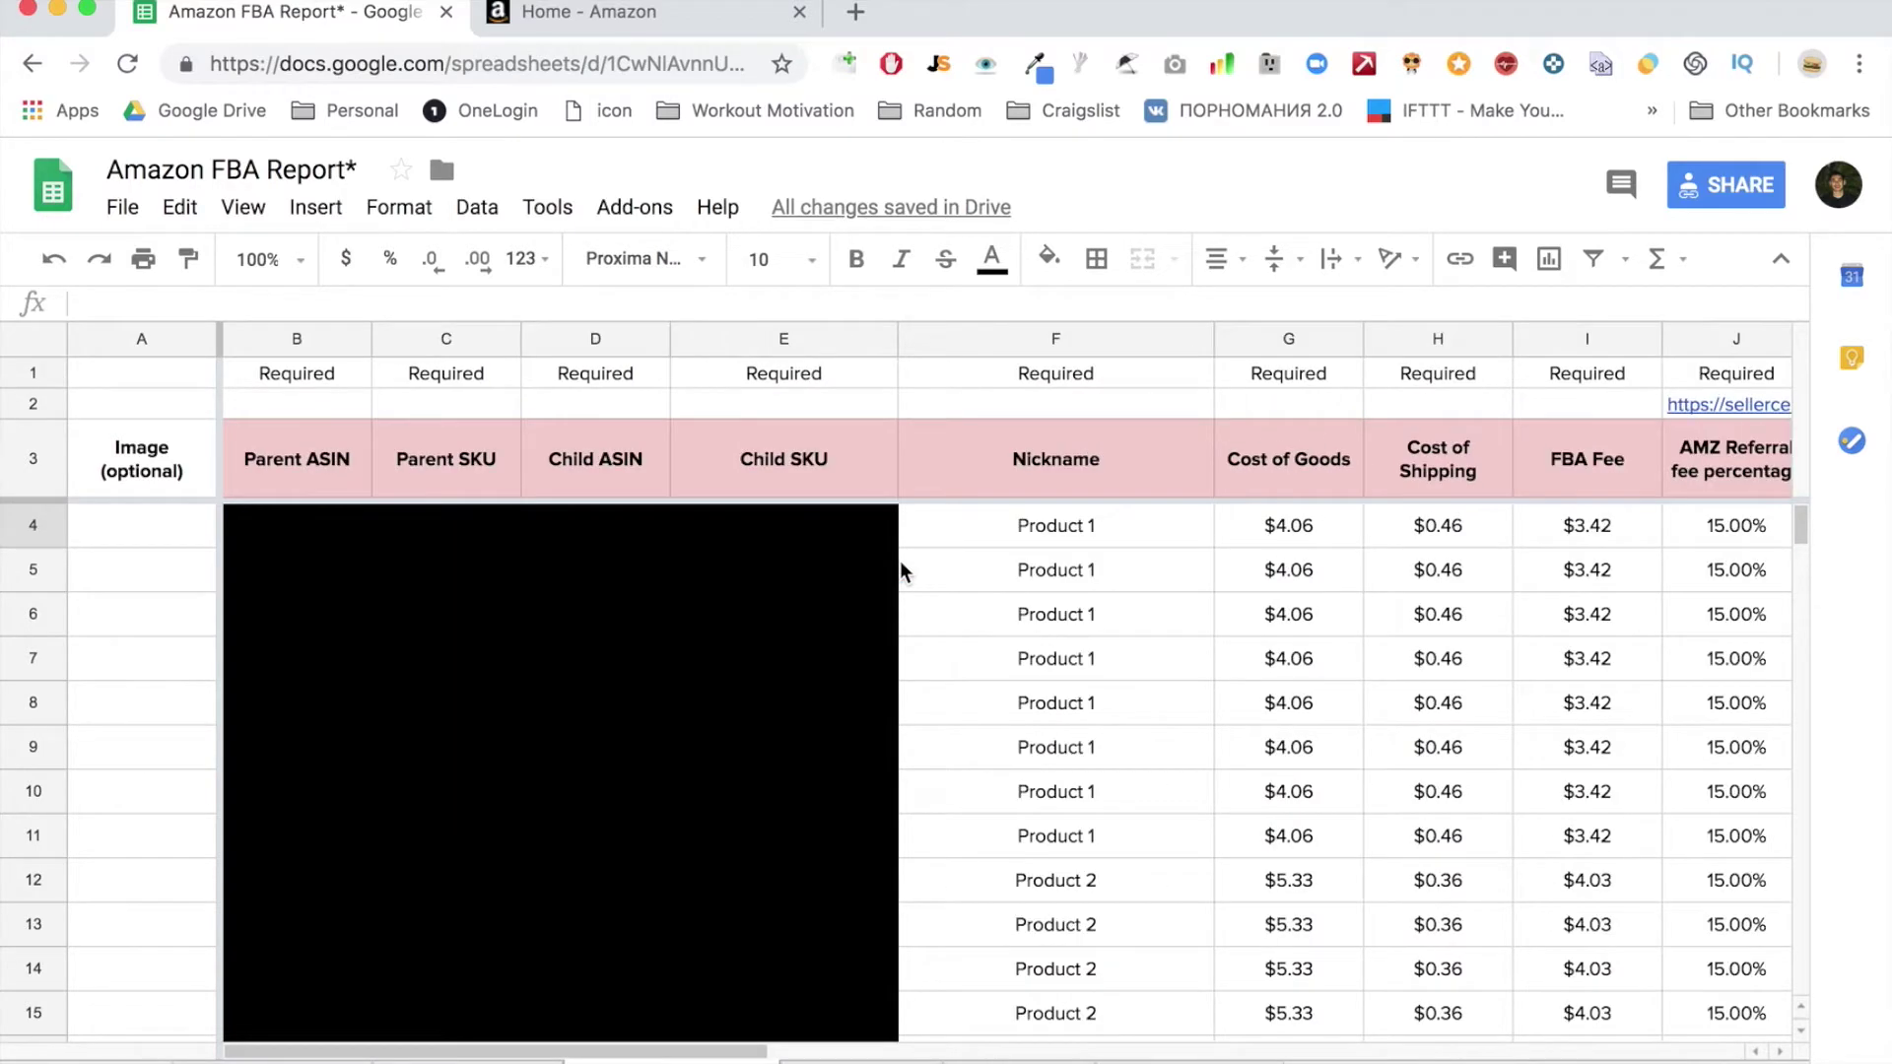
pyautogui.hscroll(4, 901, 563)
pyautogui.scroll(-5, 902, 570)
pyautogui.scroll(4, 901, 569)
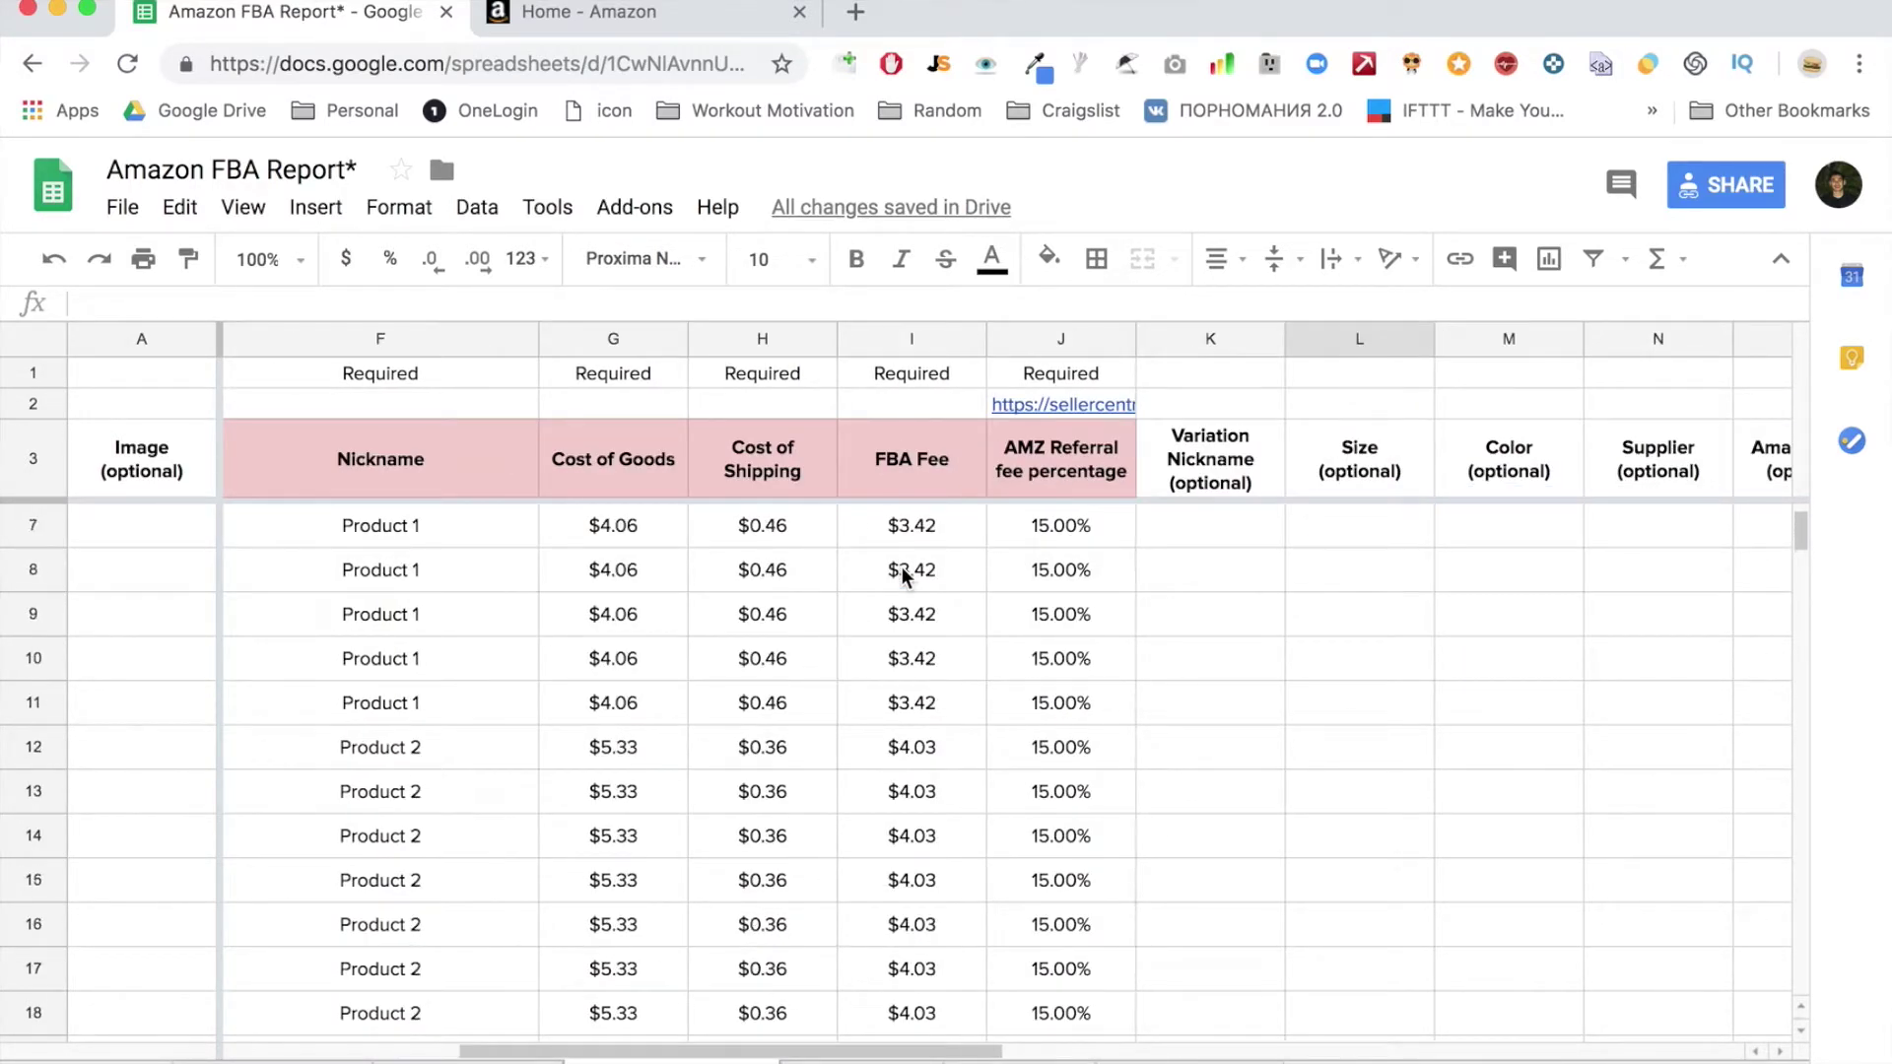
pyautogui.hscroll(3, 901, 570)
pyautogui.scroll(2, 901, 569)
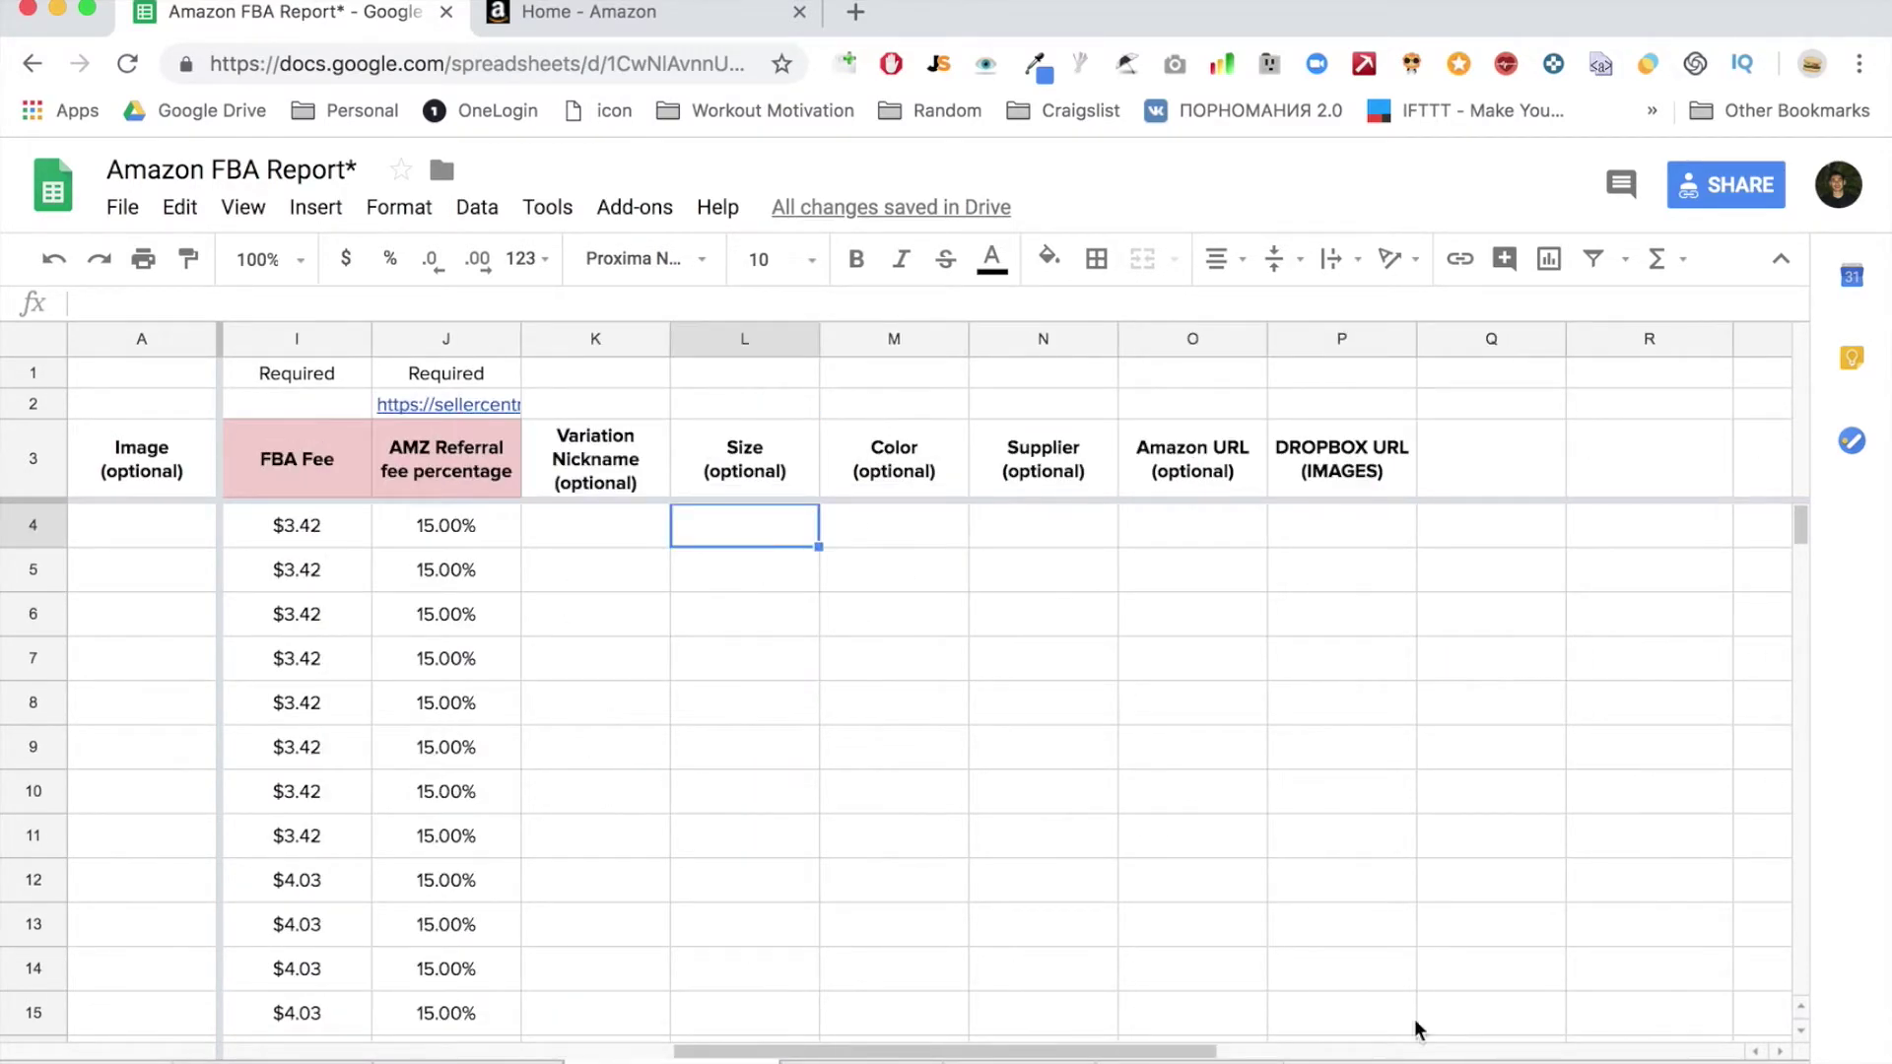
# Point out the DROPBOX URL (IMAGES) column by going through its first few cells, ending on row 4
pyautogui.click(955, 607)
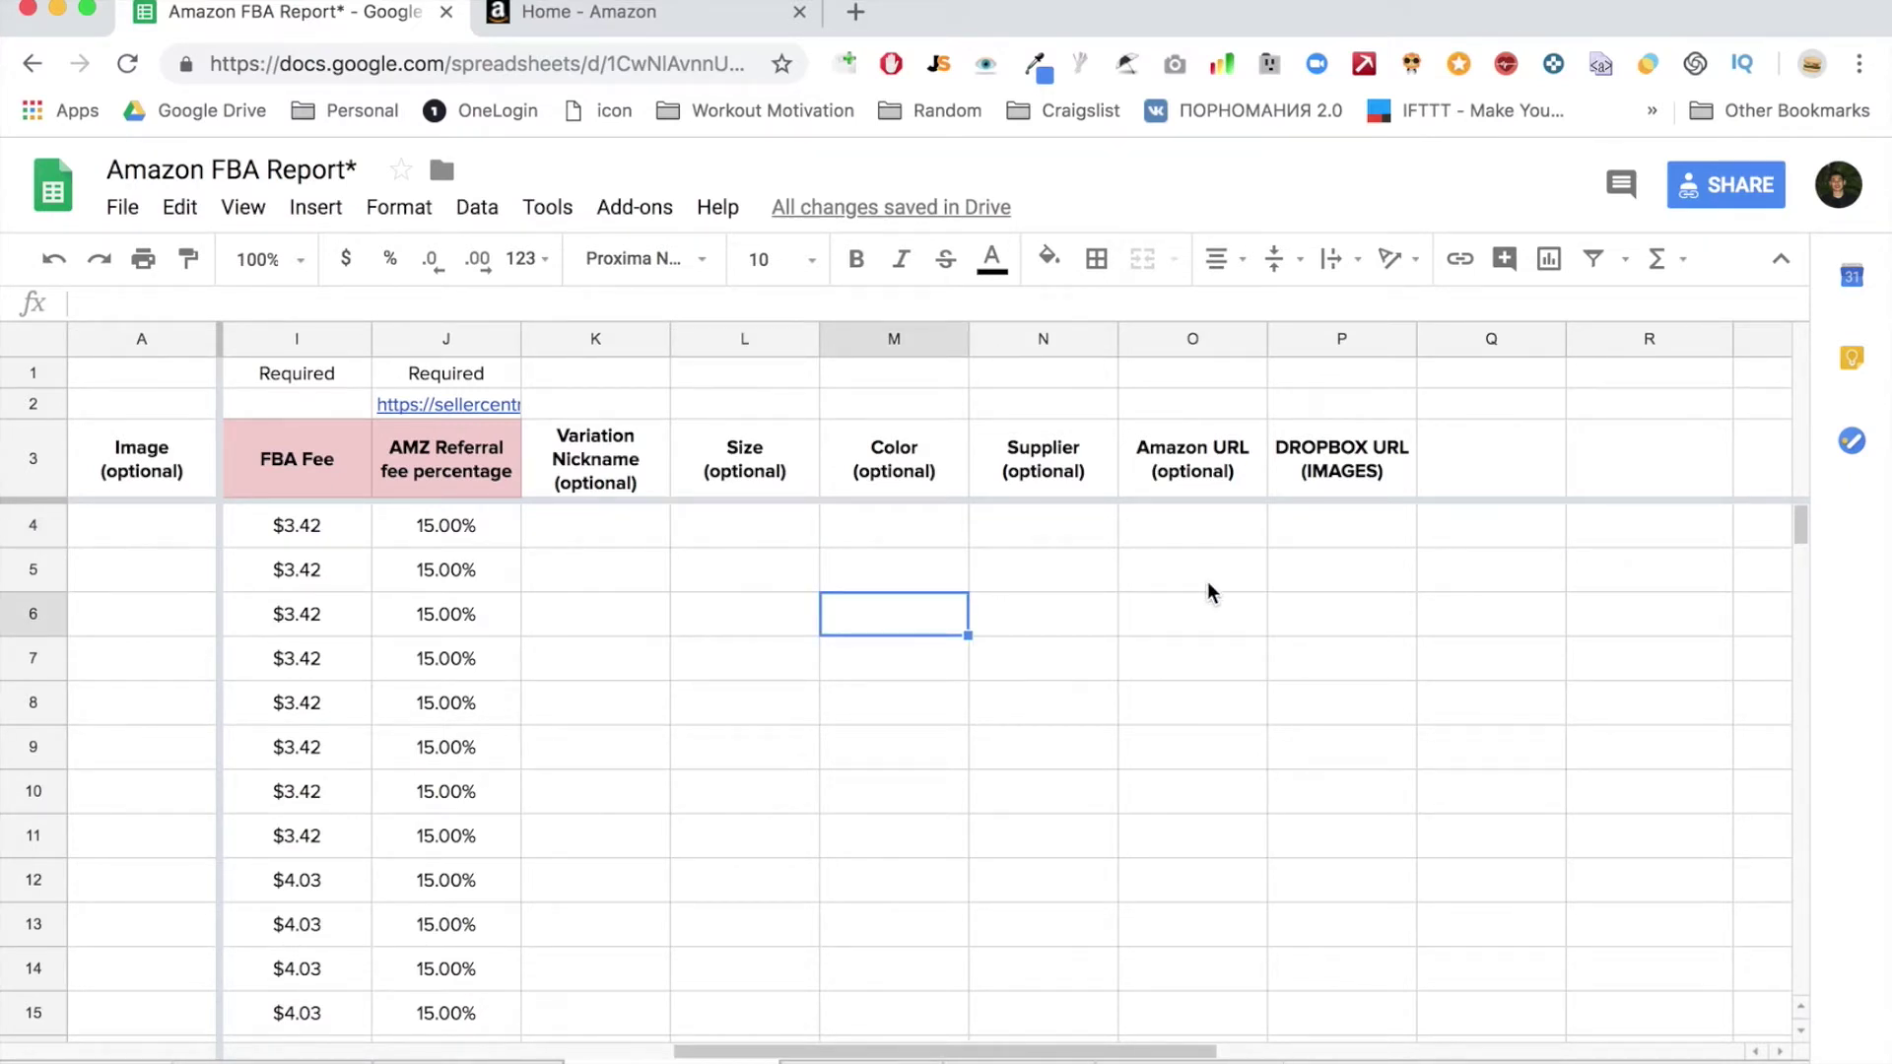
pyautogui.click(1344, 570)
pyautogui.click(1354, 540)
pyautogui.press('Down')
pyautogui.press('Down')
pyautogui.click(1346, 532)
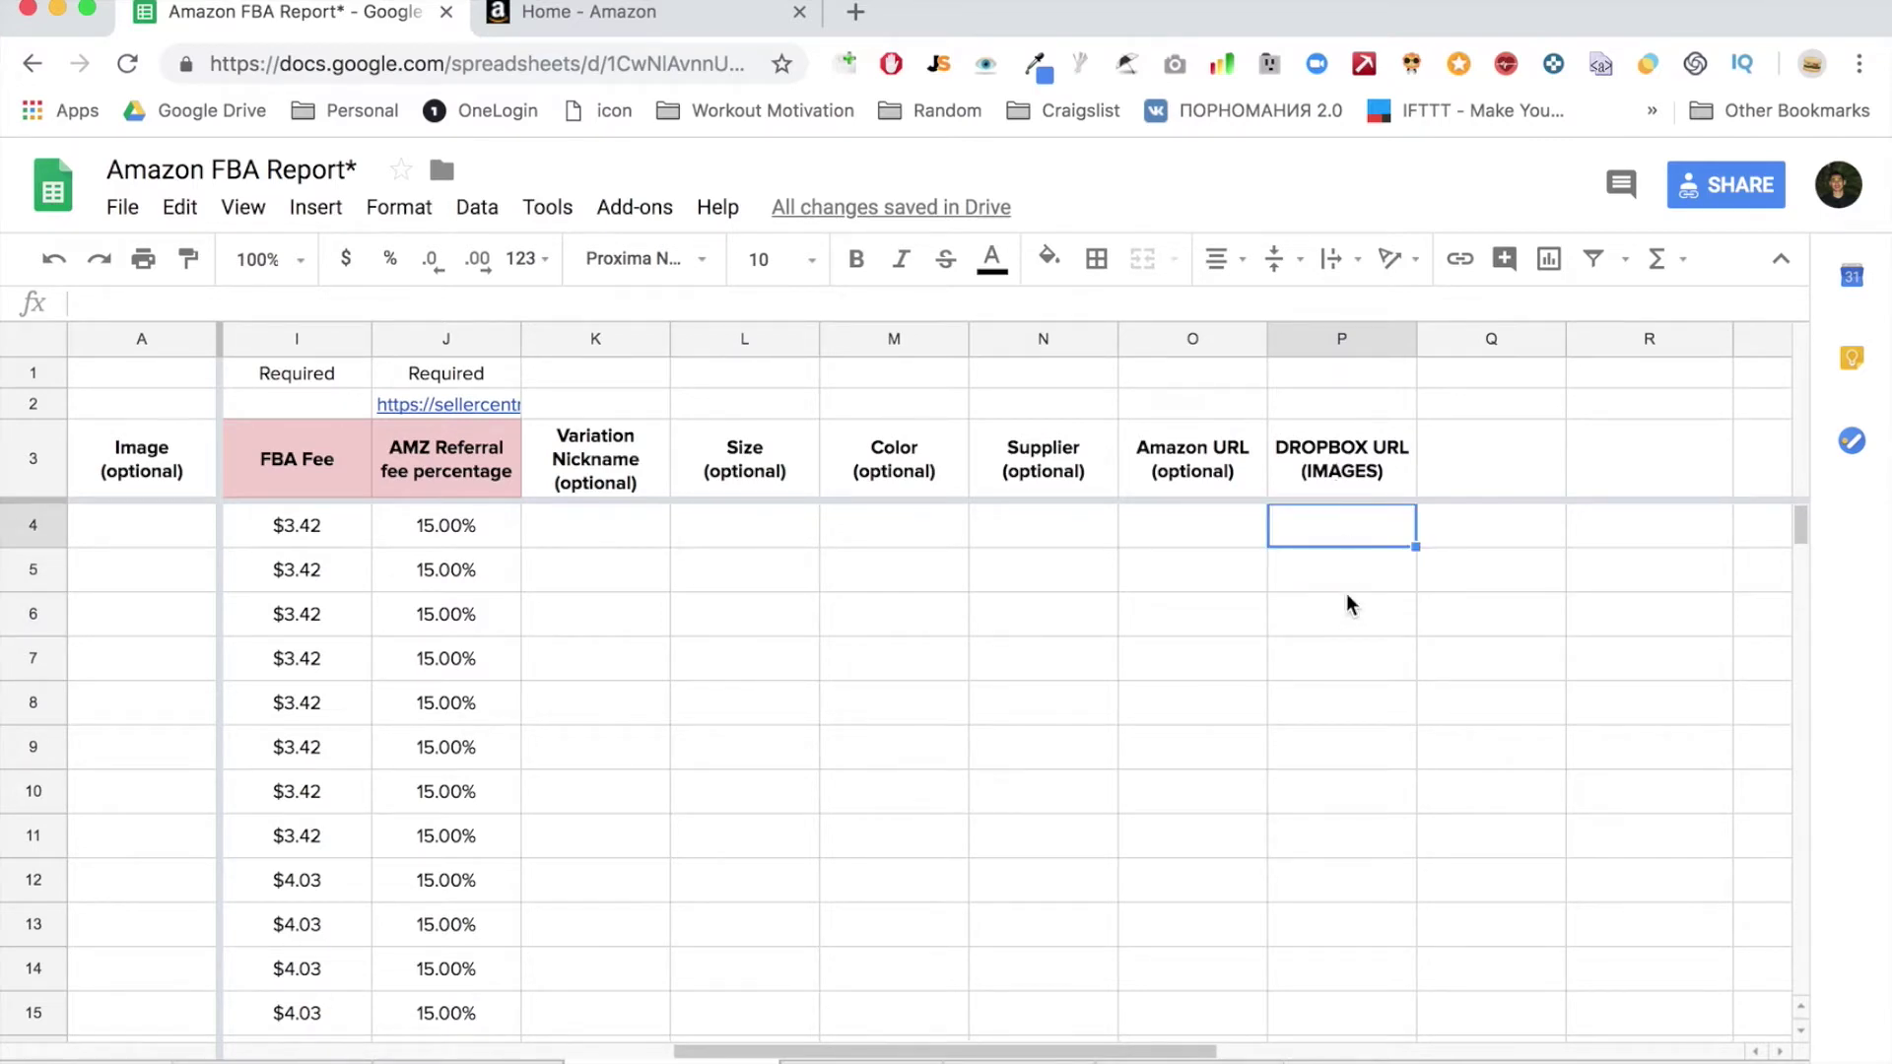
# Look back over the product rows' nicknames, costs and fees, and switch to the sheet listing the how-to documents
pyautogui.hscroll(-6, 1344, 593)
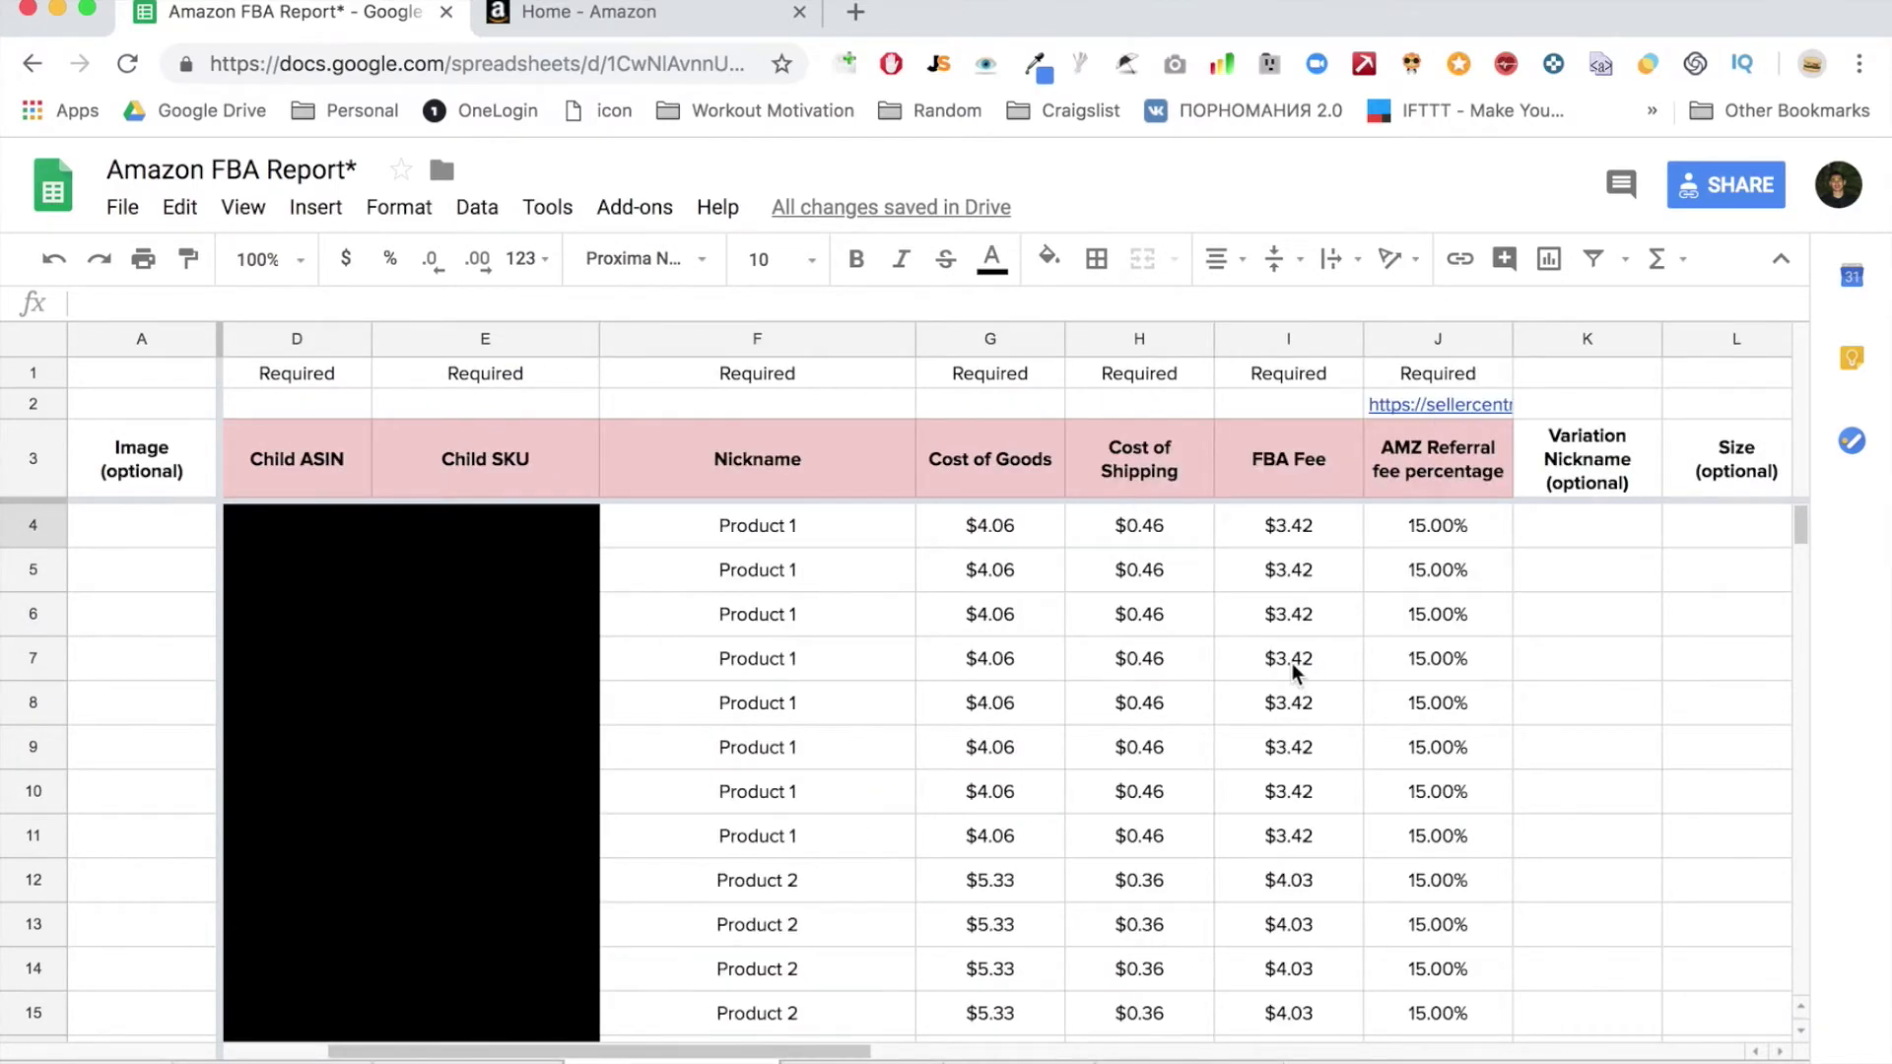
pyautogui.scroll(-7, 944, 836)
pyautogui.scroll(8, 943, 836)
pyautogui.hotkey('alt', 'Down')
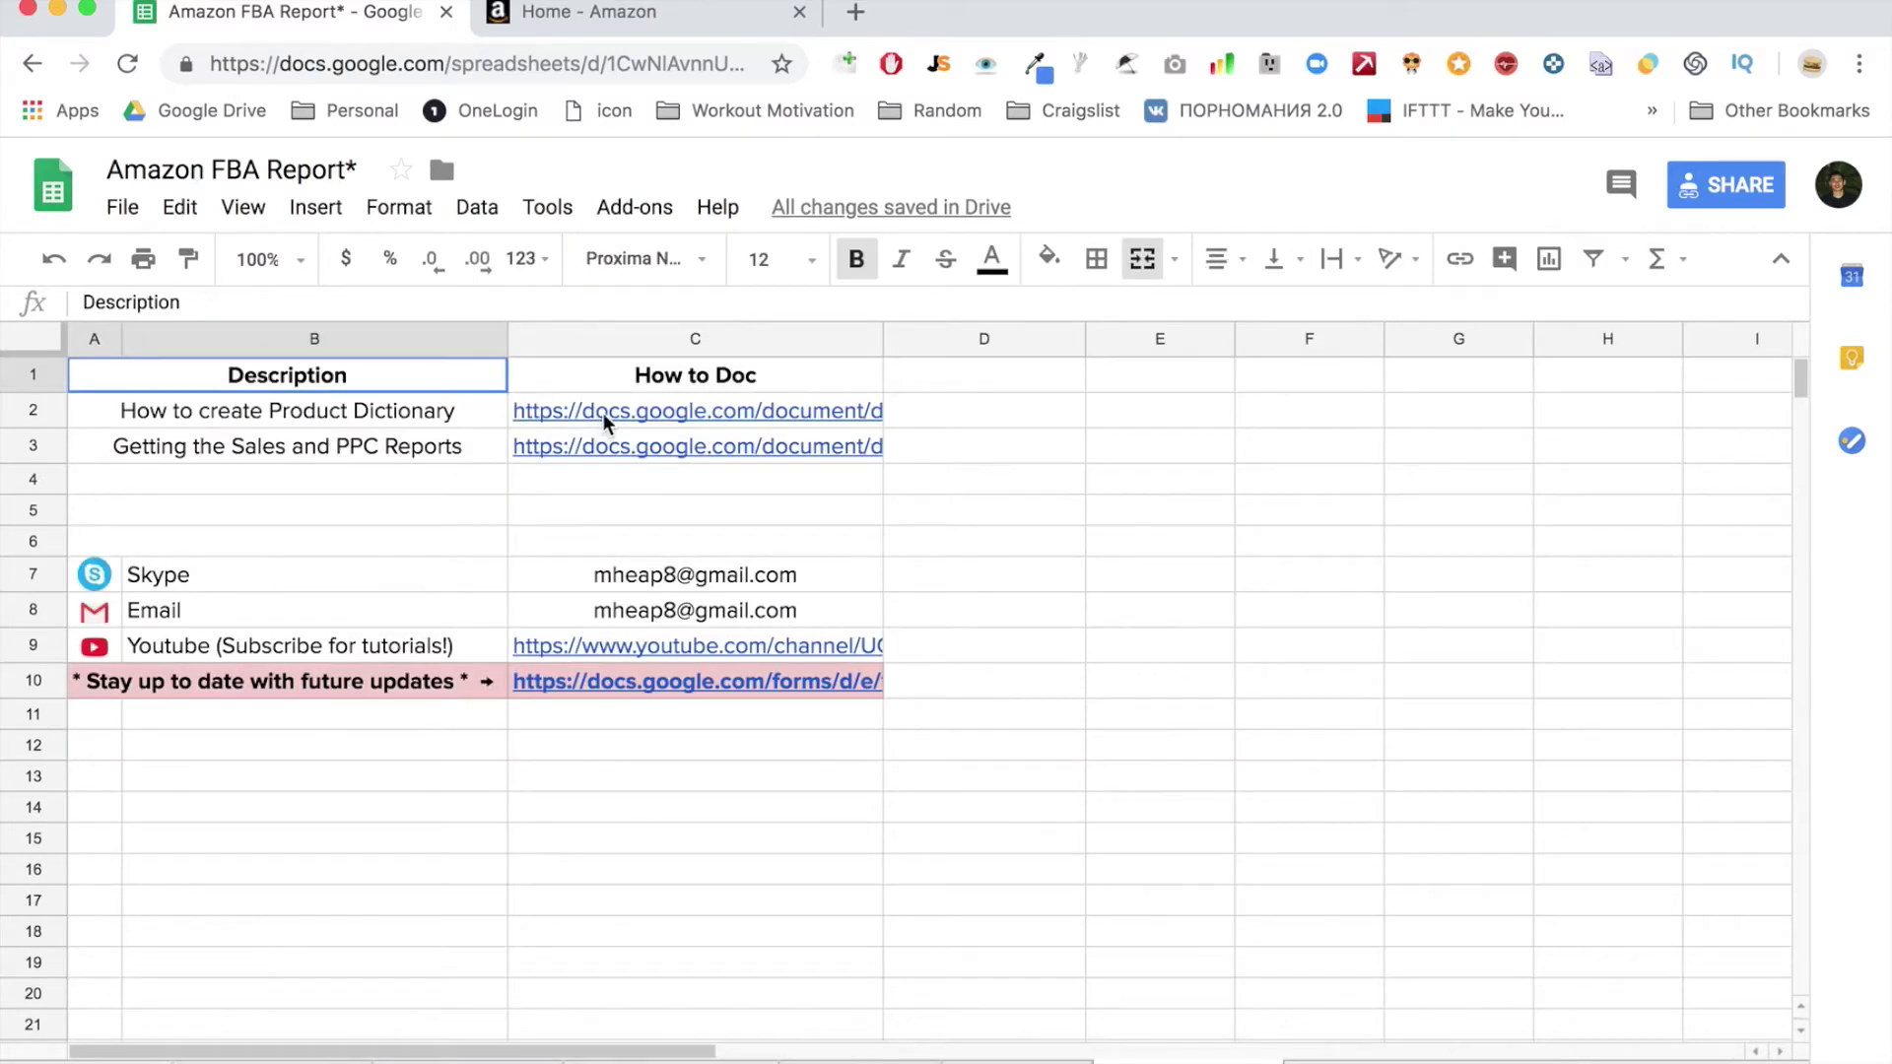
# Open the linked how-to documents for creating the Product Dictionary and for getting the Sales and PPC Reports
pyautogui.click(618, 412)
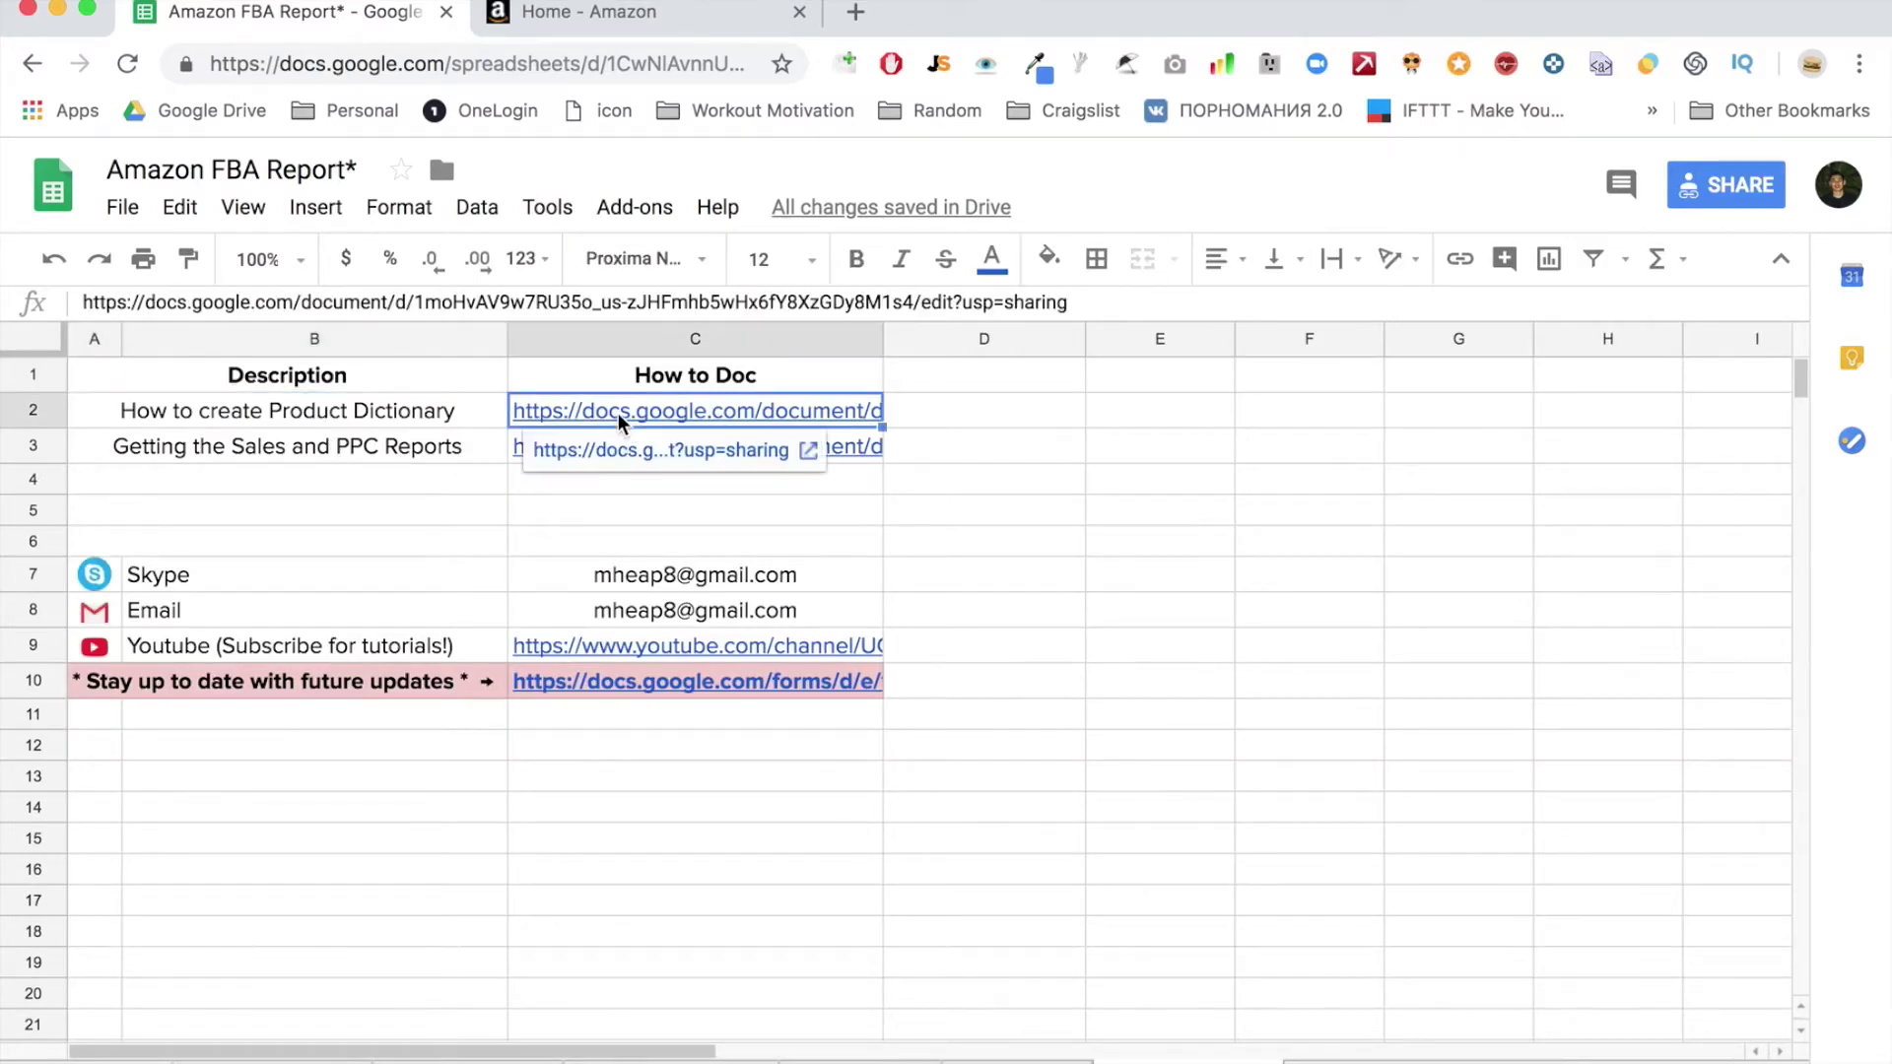
pyautogui.click(617, 447)
pyautogui.hotkey('ctrl', 'shift', 'Tab')
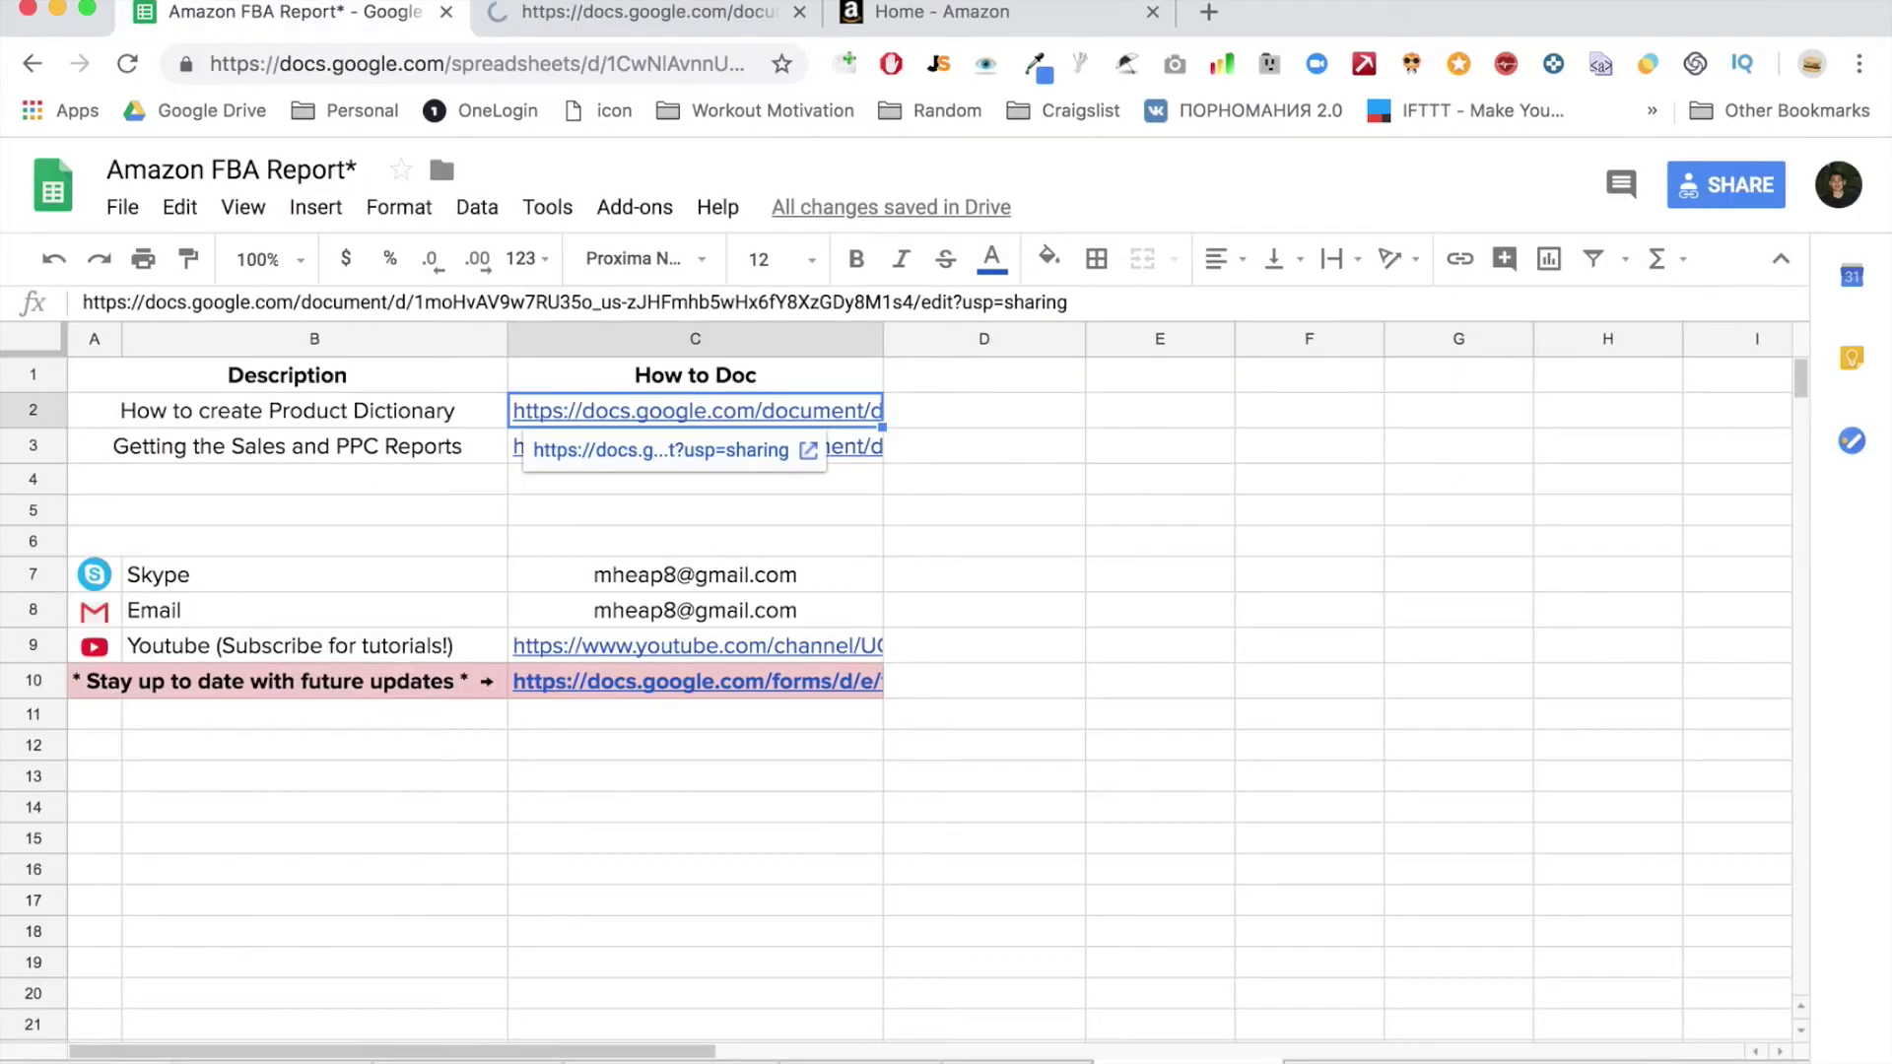
pyautogui.click(630, 446)
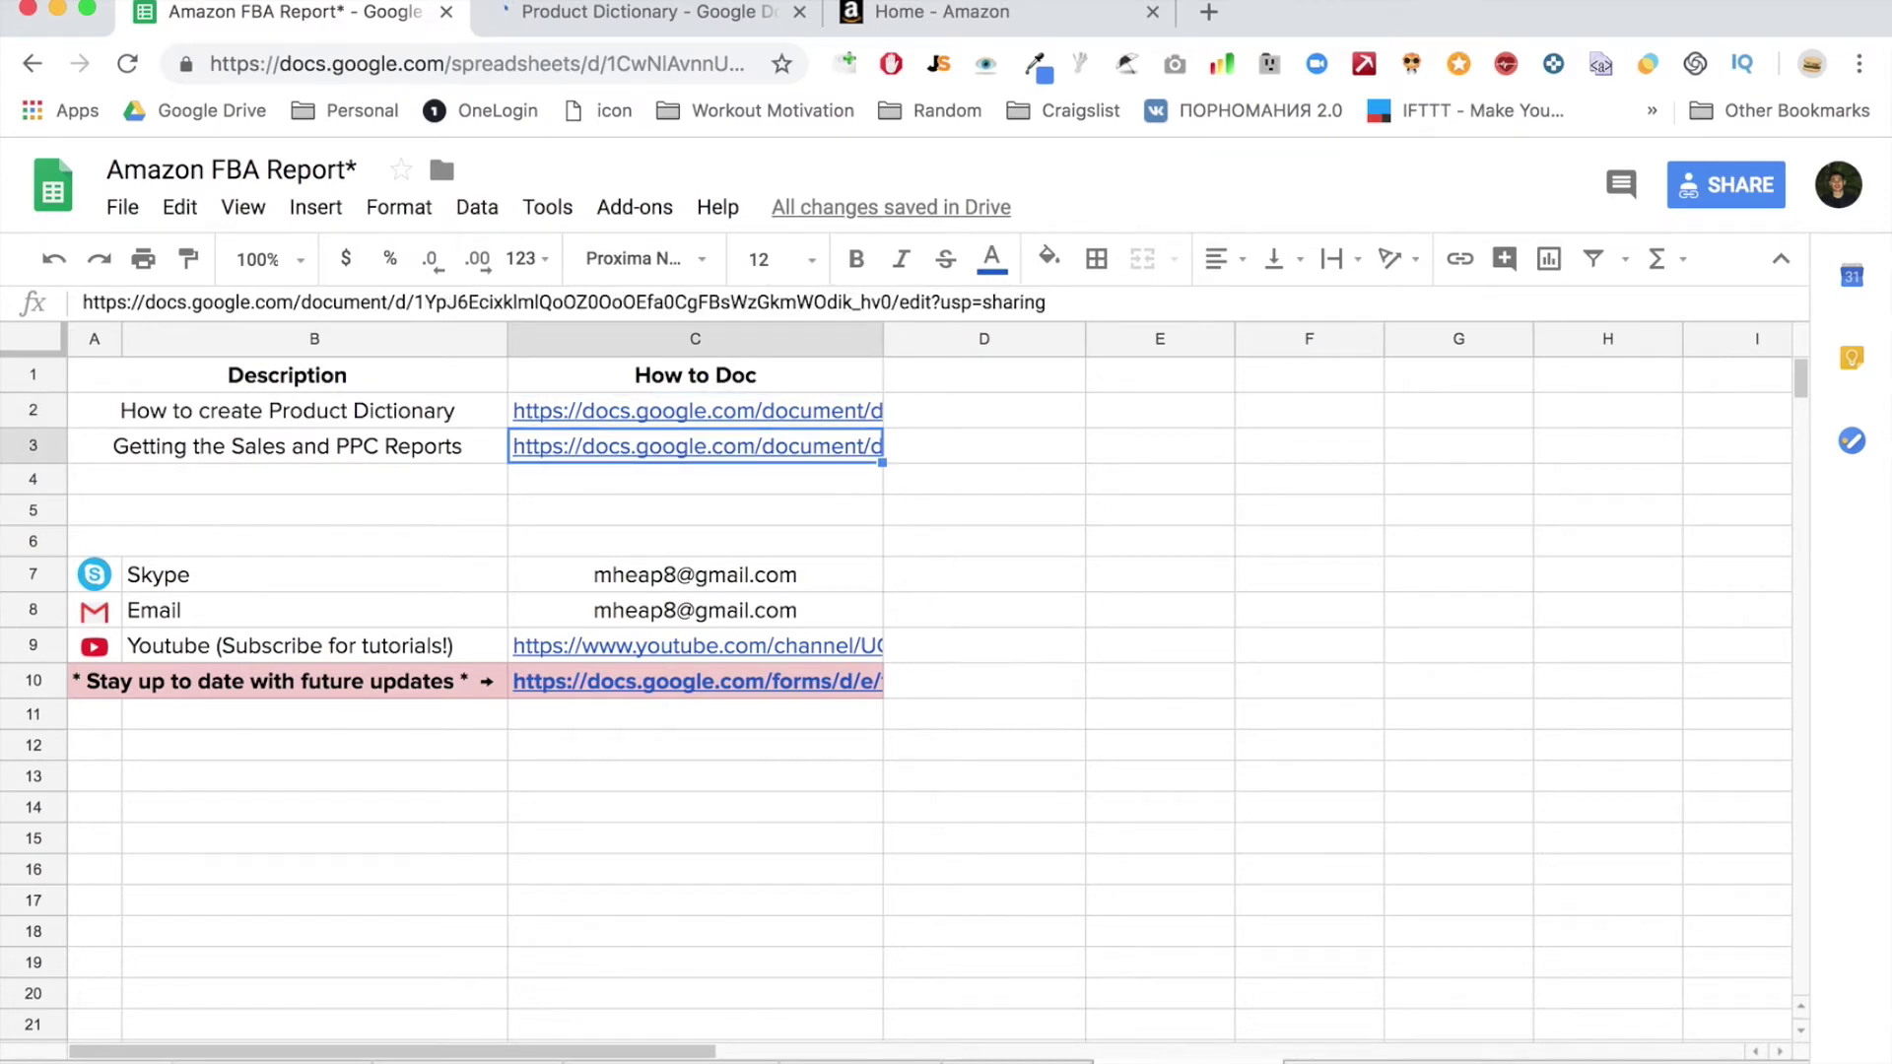
pyautogui.hotkey('alt', 'Return')
pyautogui.hotkey('ctrl', 'Tab')
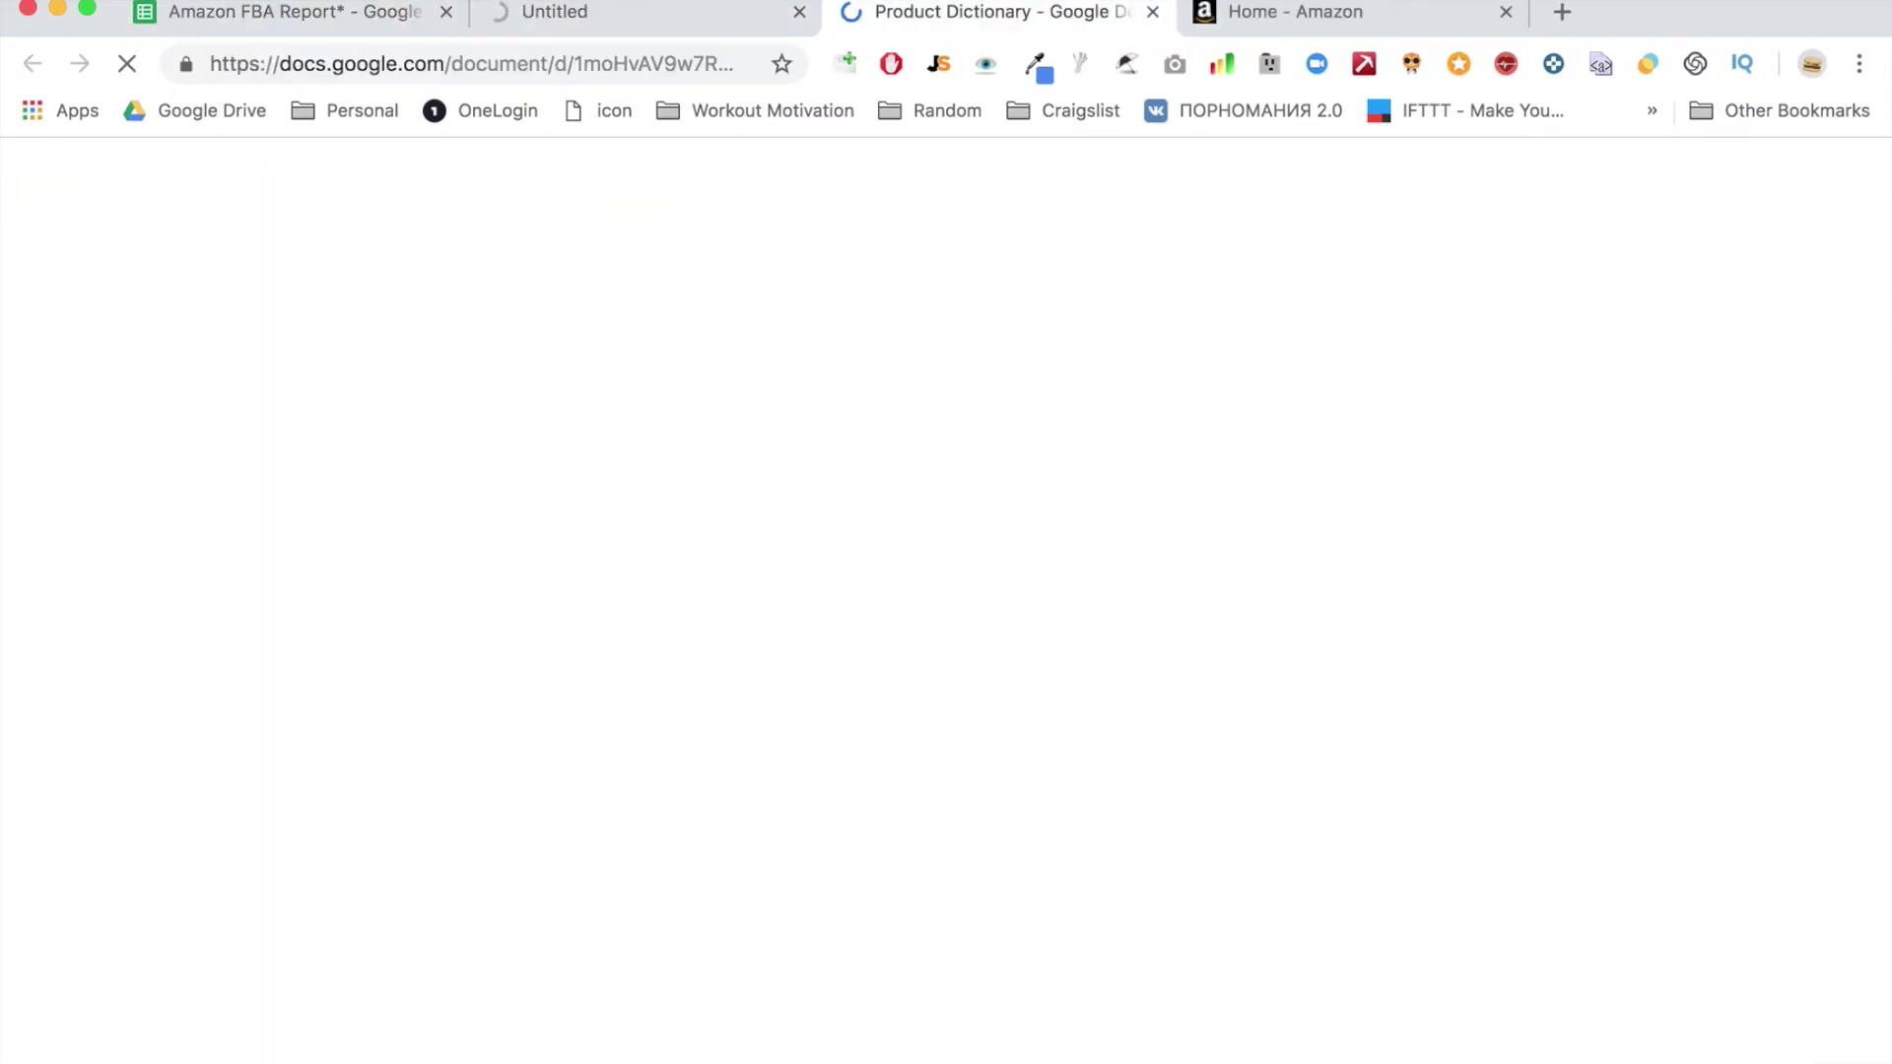
# Examine the Product Dictionary guide's intro and Step 1 on adding ASINs, SKUs and nicknames, and return to the Amazon FBA Report
pyautogui.scroll(-3, 657, 554)
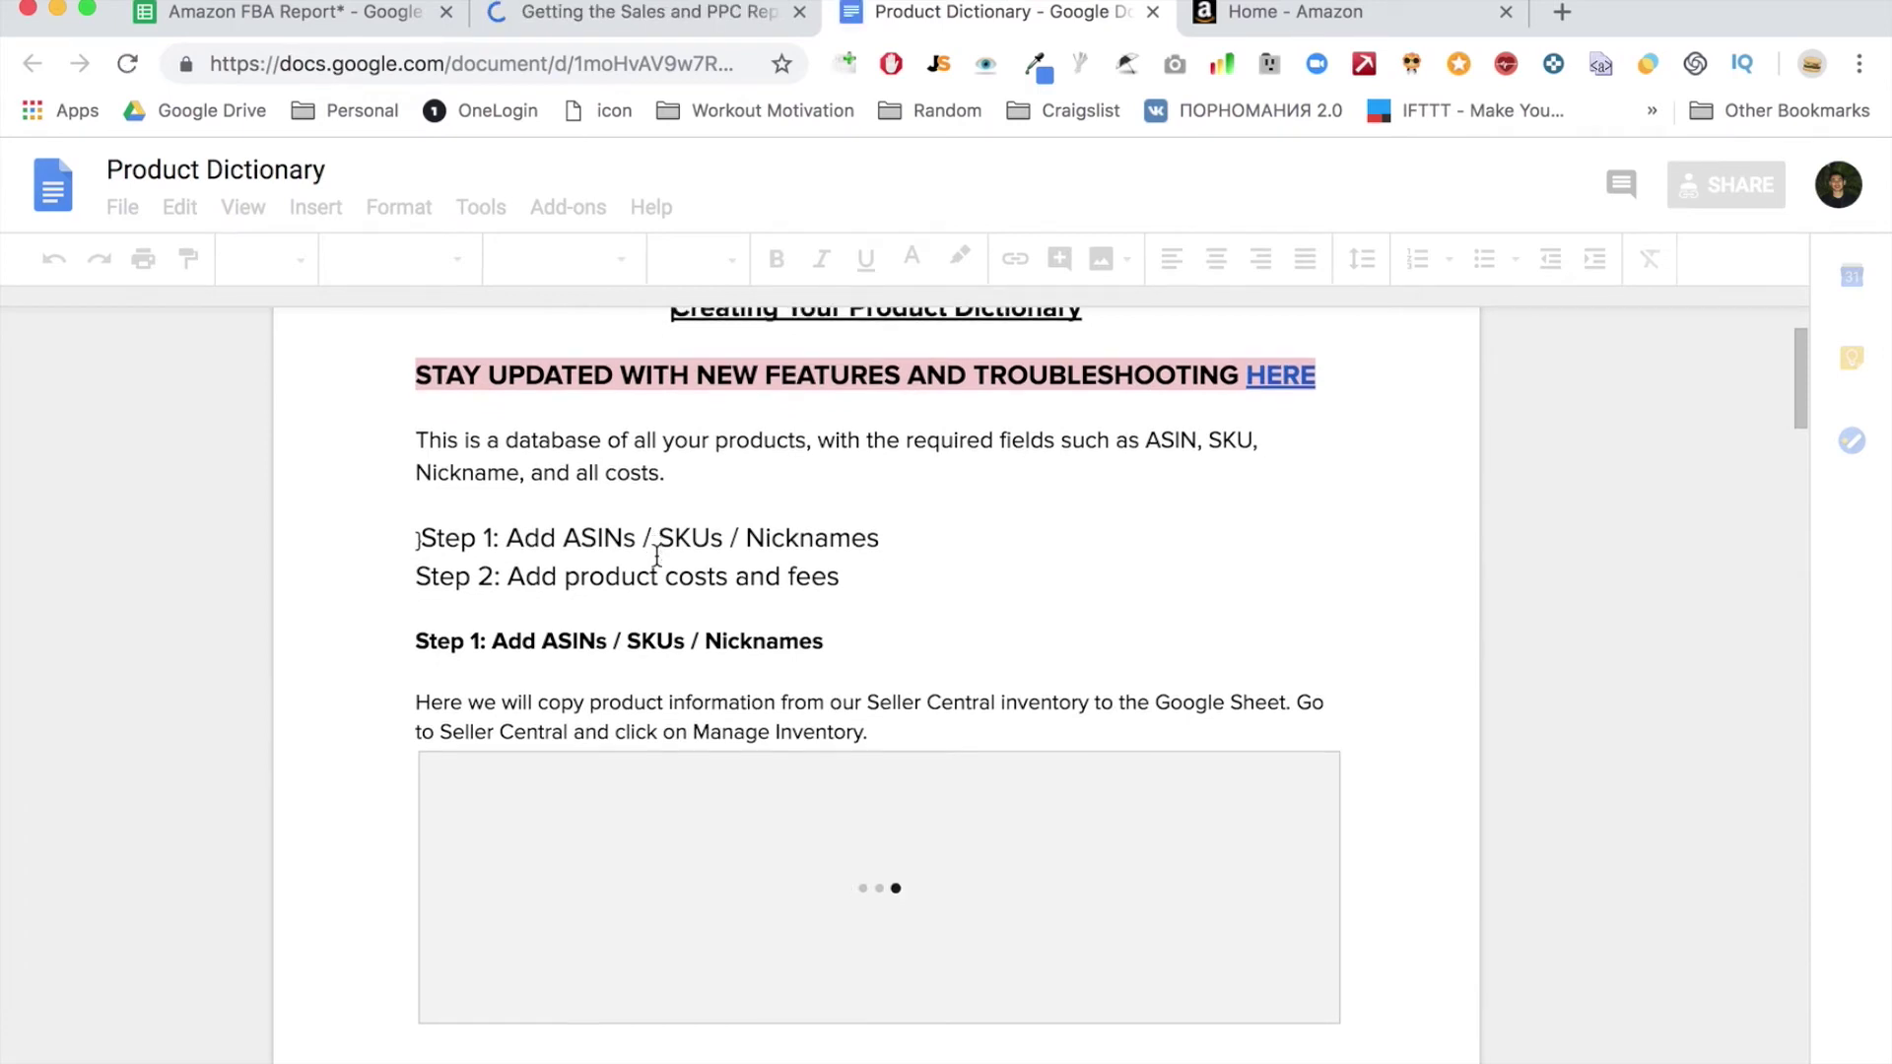
pyautogui.scroll(-1, 657, 554)
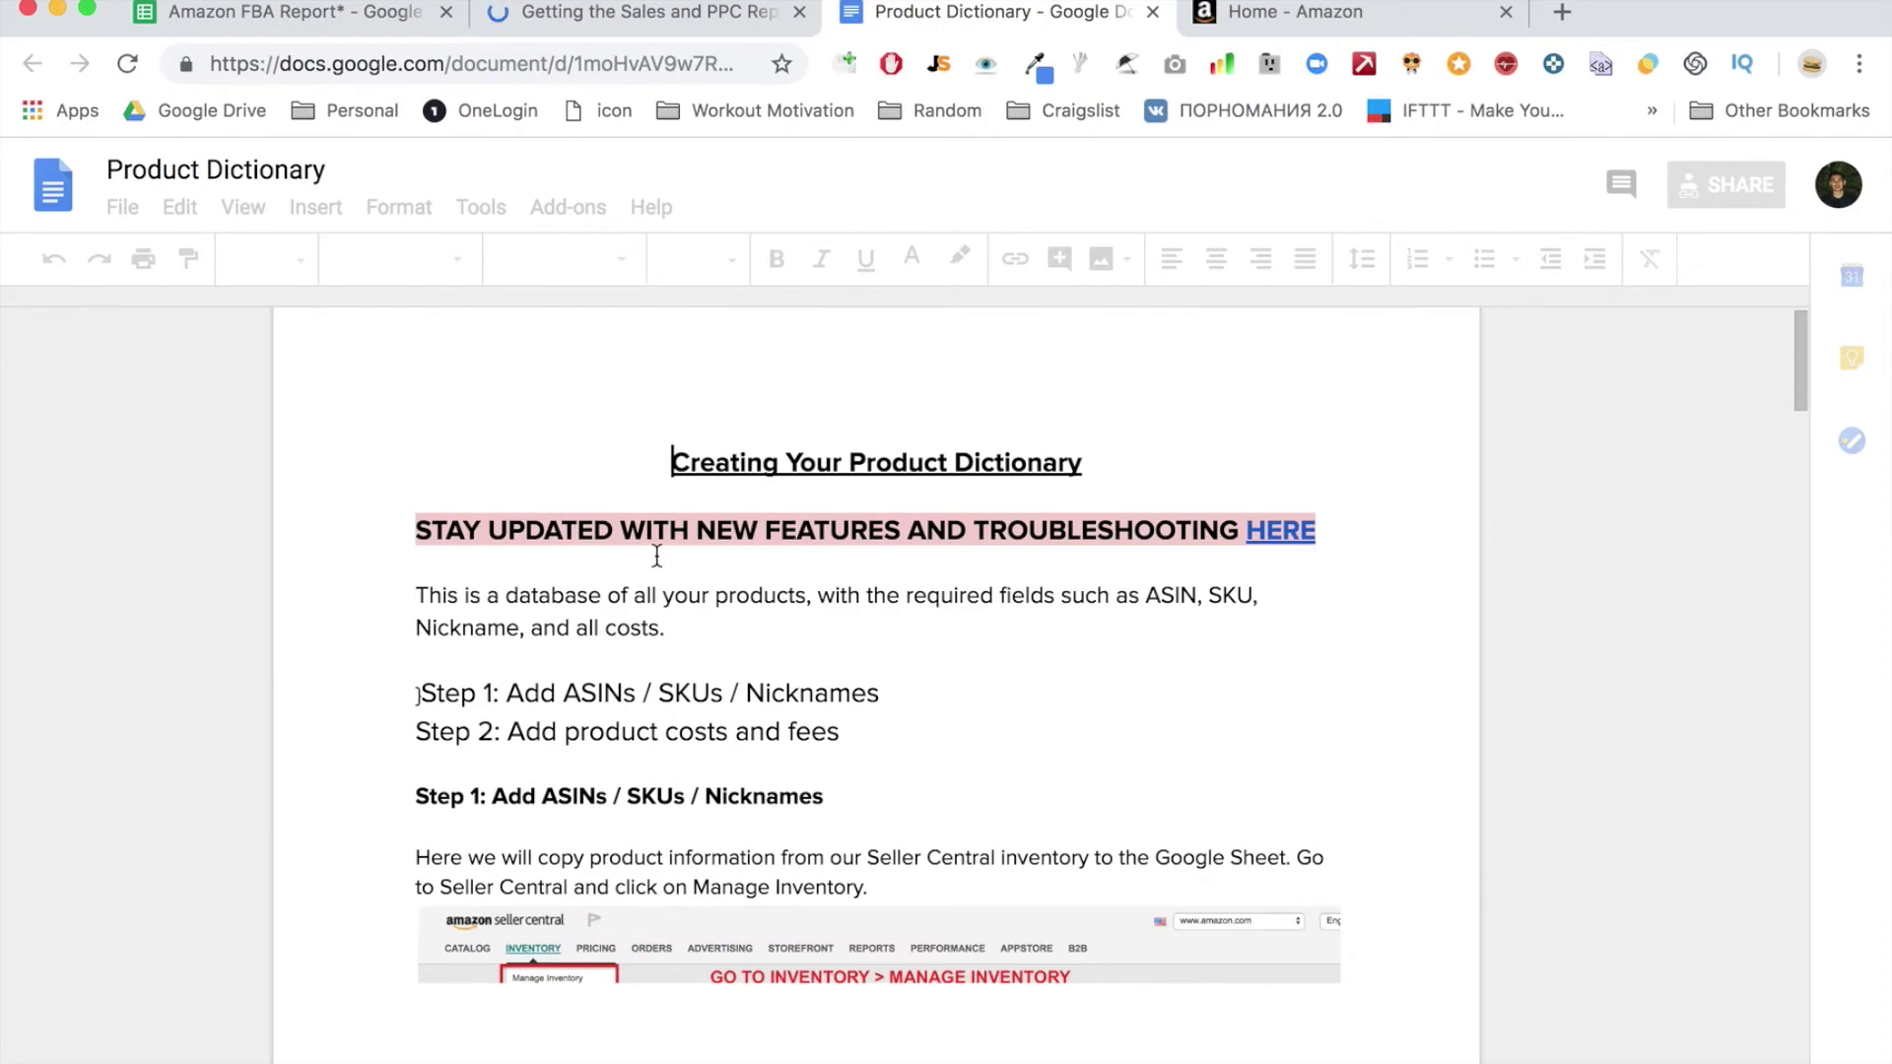
pyautogui.scroll(-5, 656, 556)
pyautogui.press('super+1')
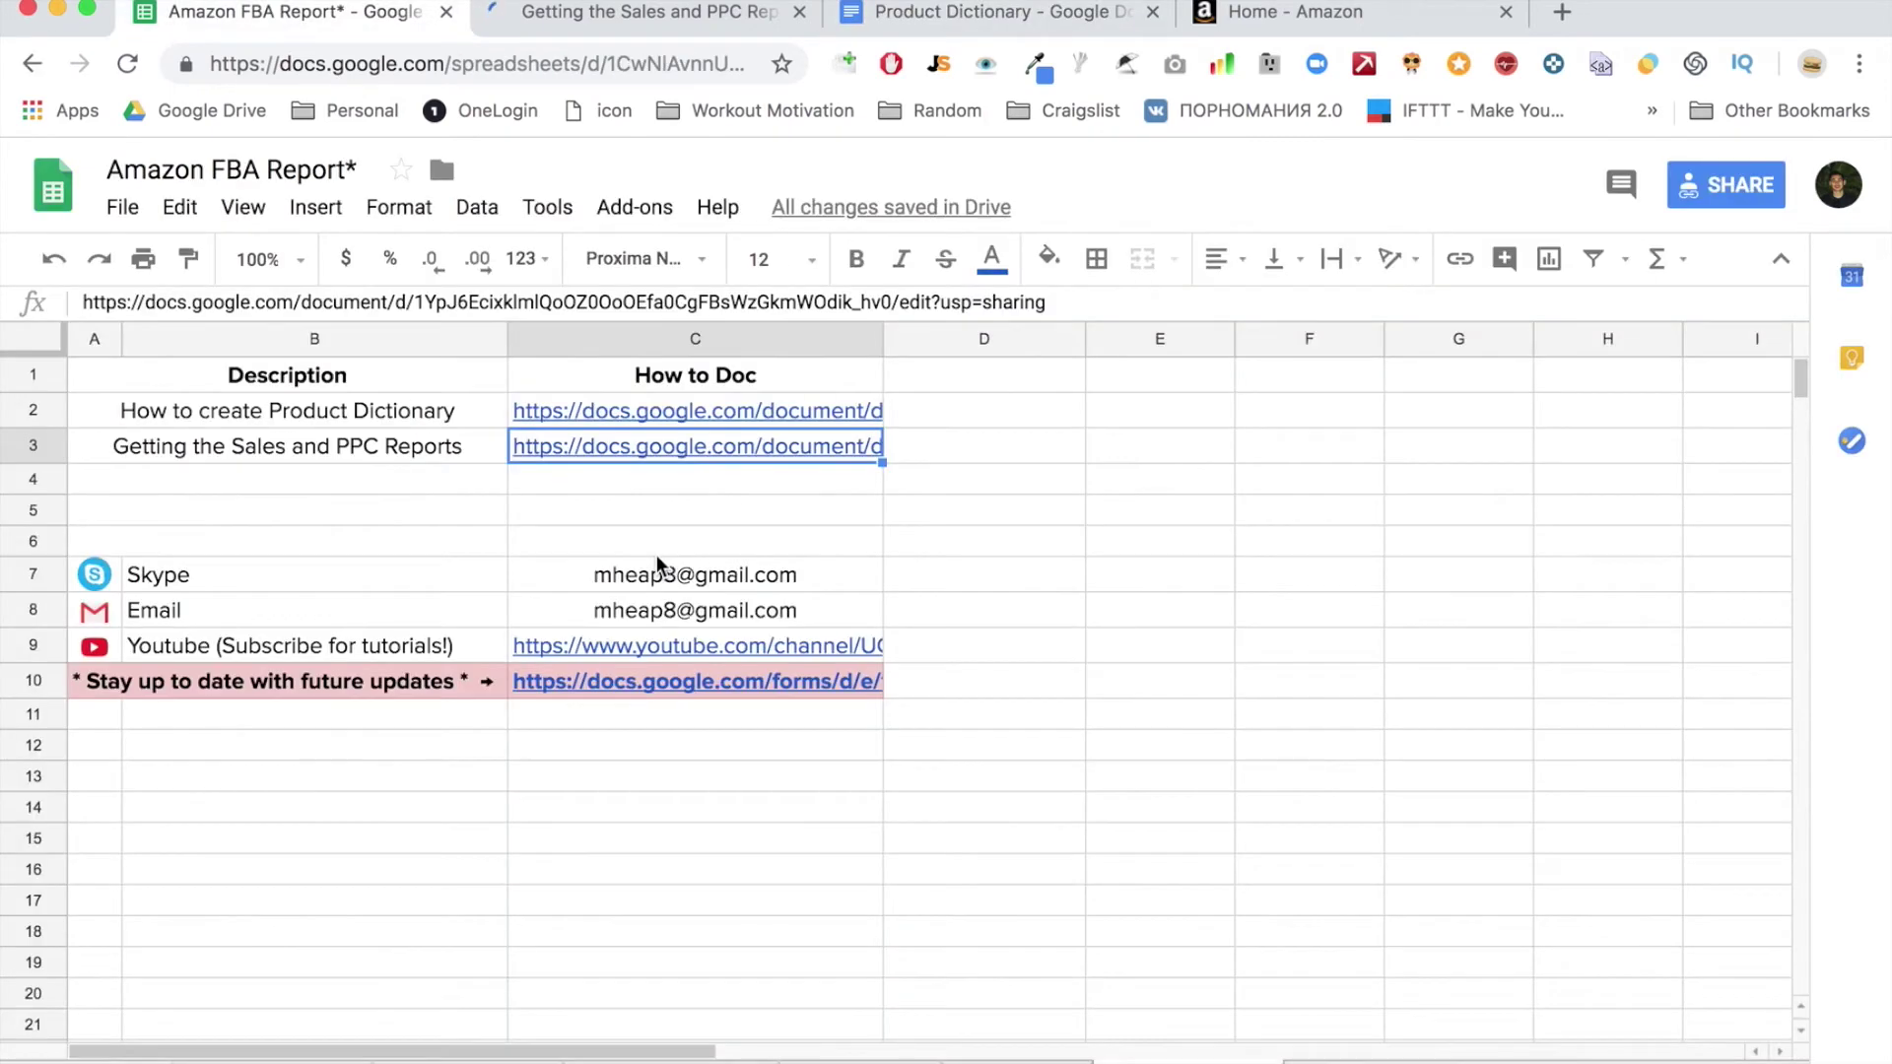
pyautogui.press('super+3')
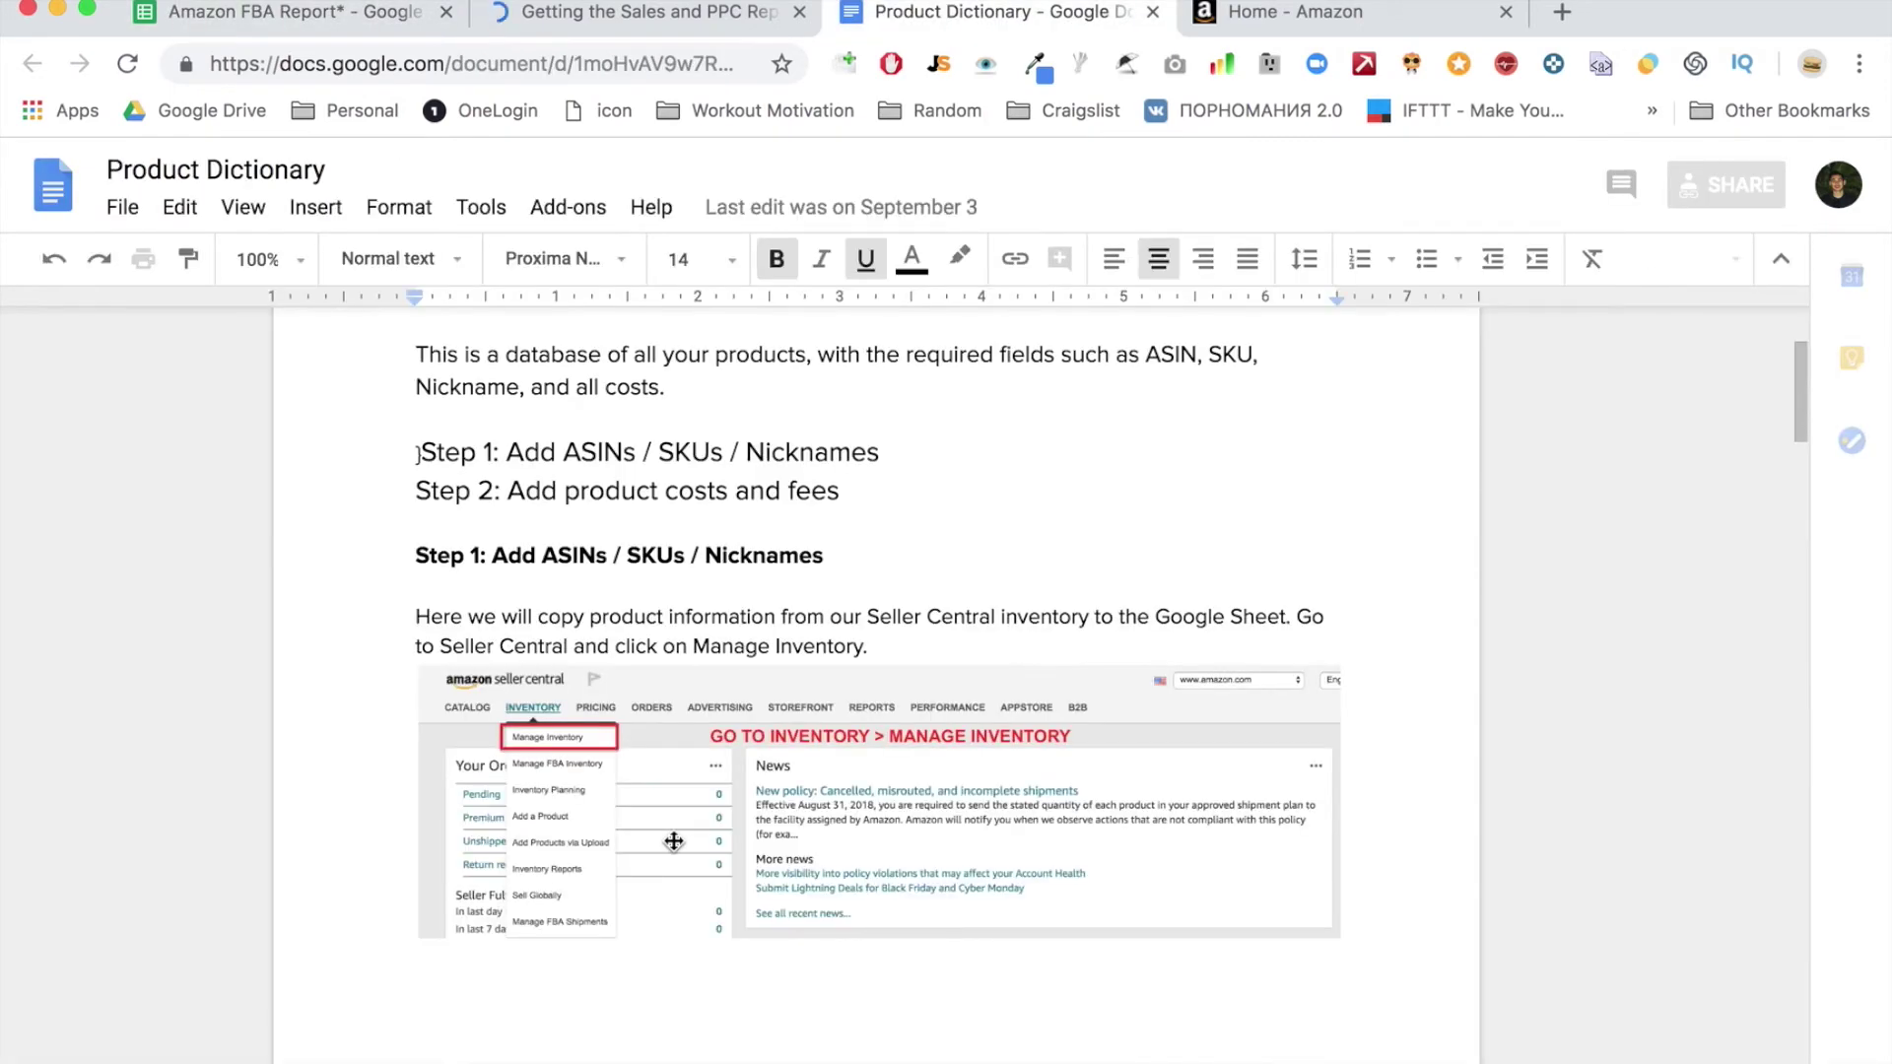
pyautogui.scroll(5, 674, 840)
pyautogui.press('super+2')
pyautogui.press('super+1')
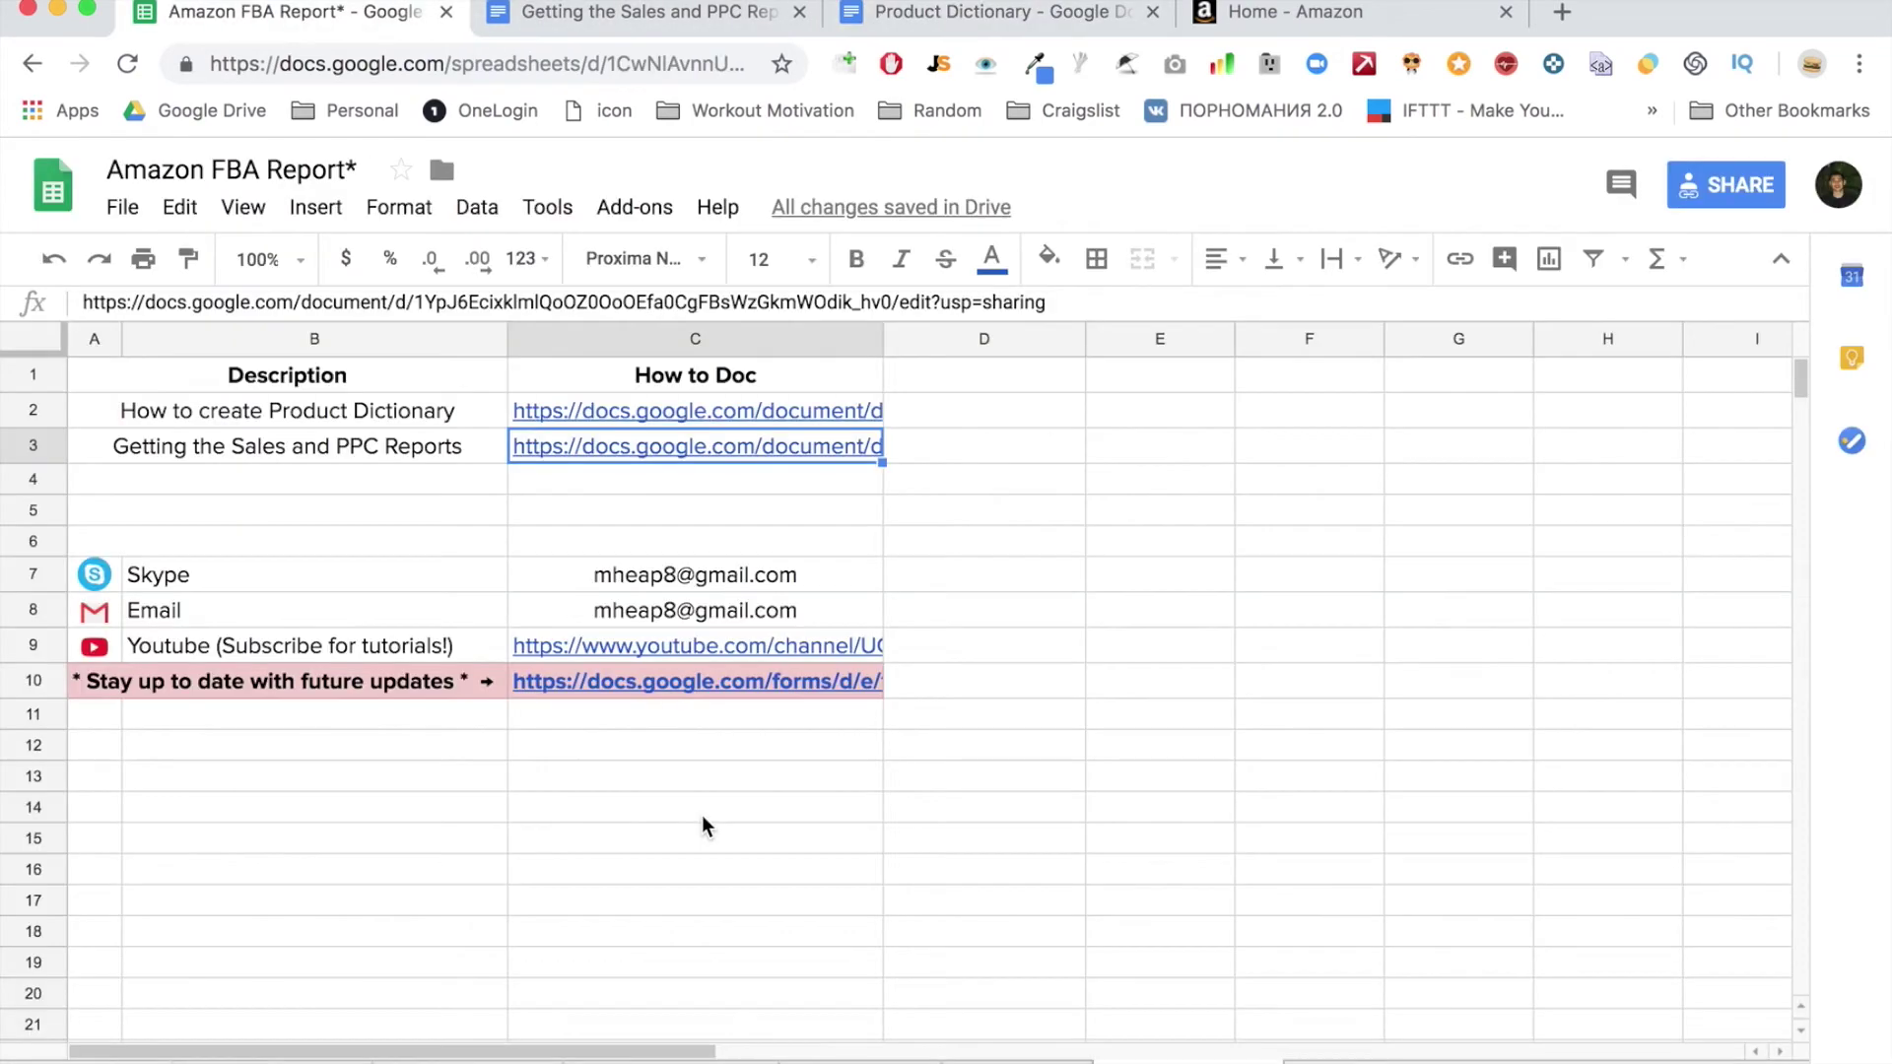
# Show the Weekly Sales Dashboard again, looking over its weekly KPI table and the All Product Sales and Total Profit By Product charts
pyautogui.click(296, 1060)
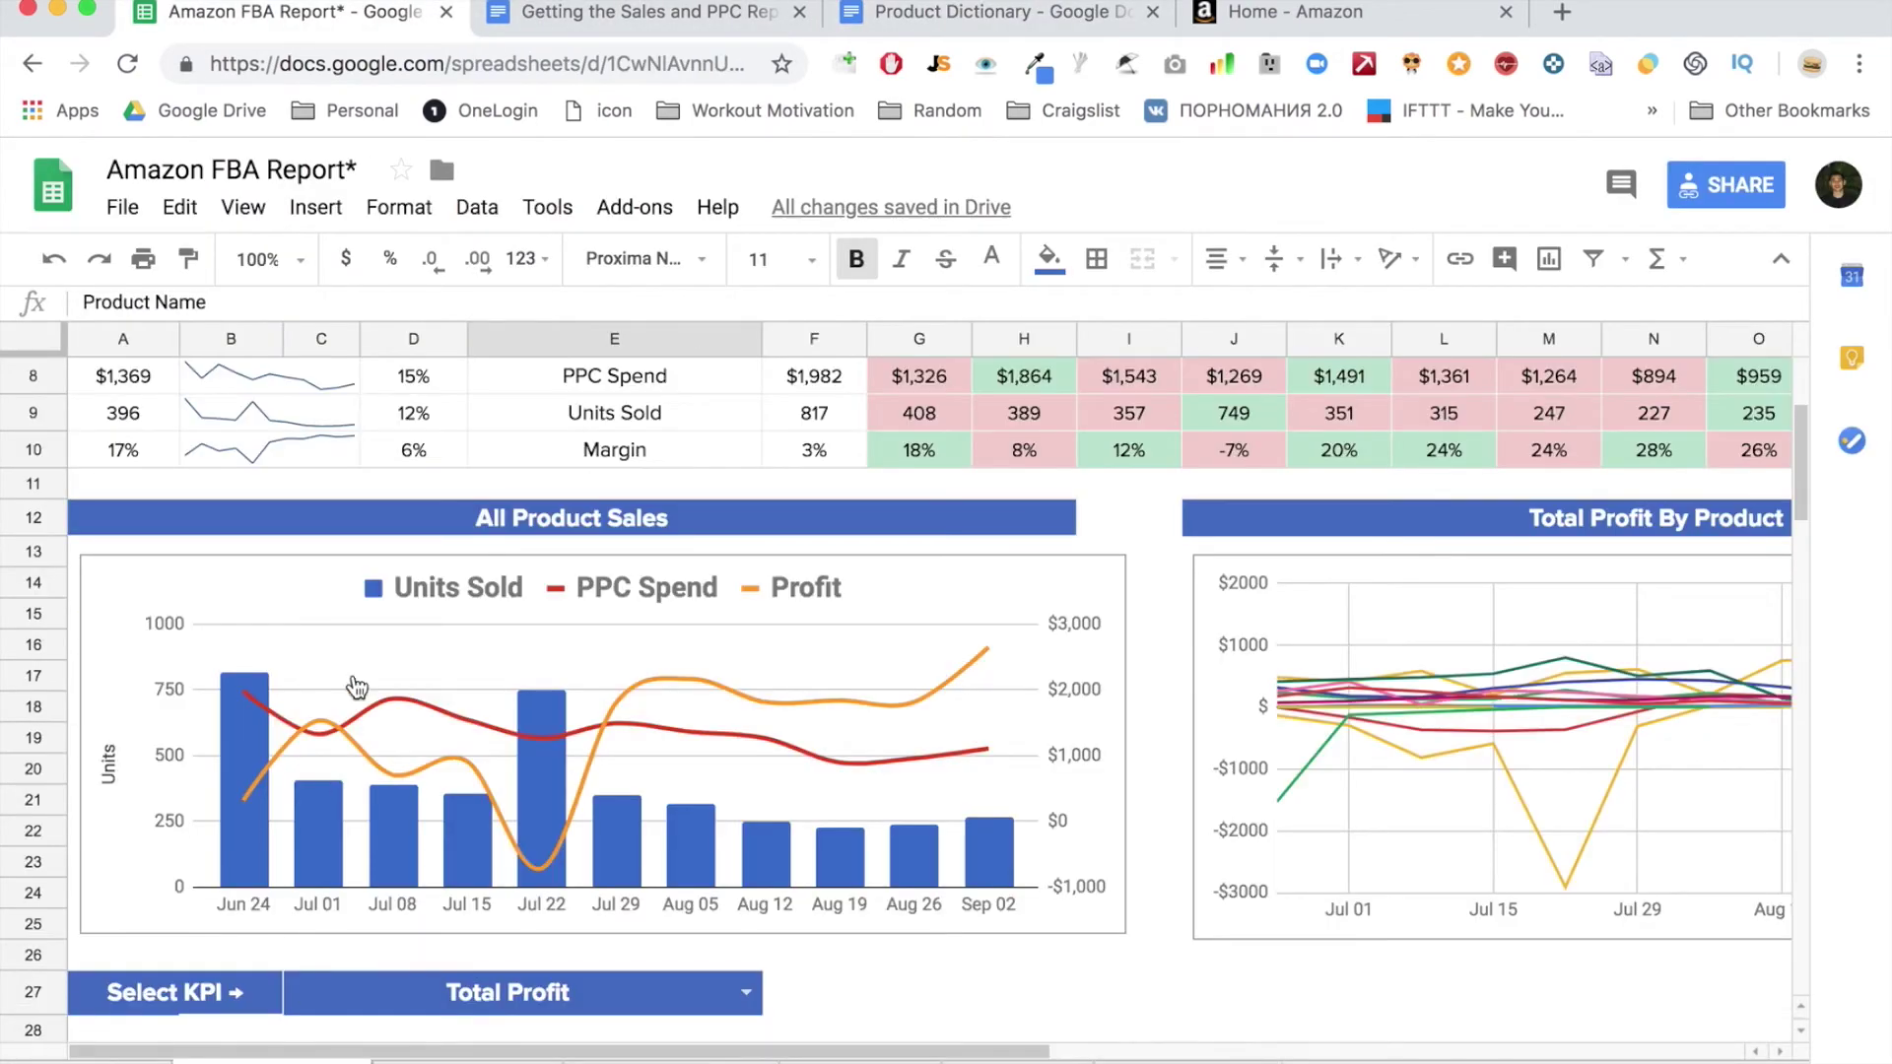
pyautogui.scroll(3, 353, 674)
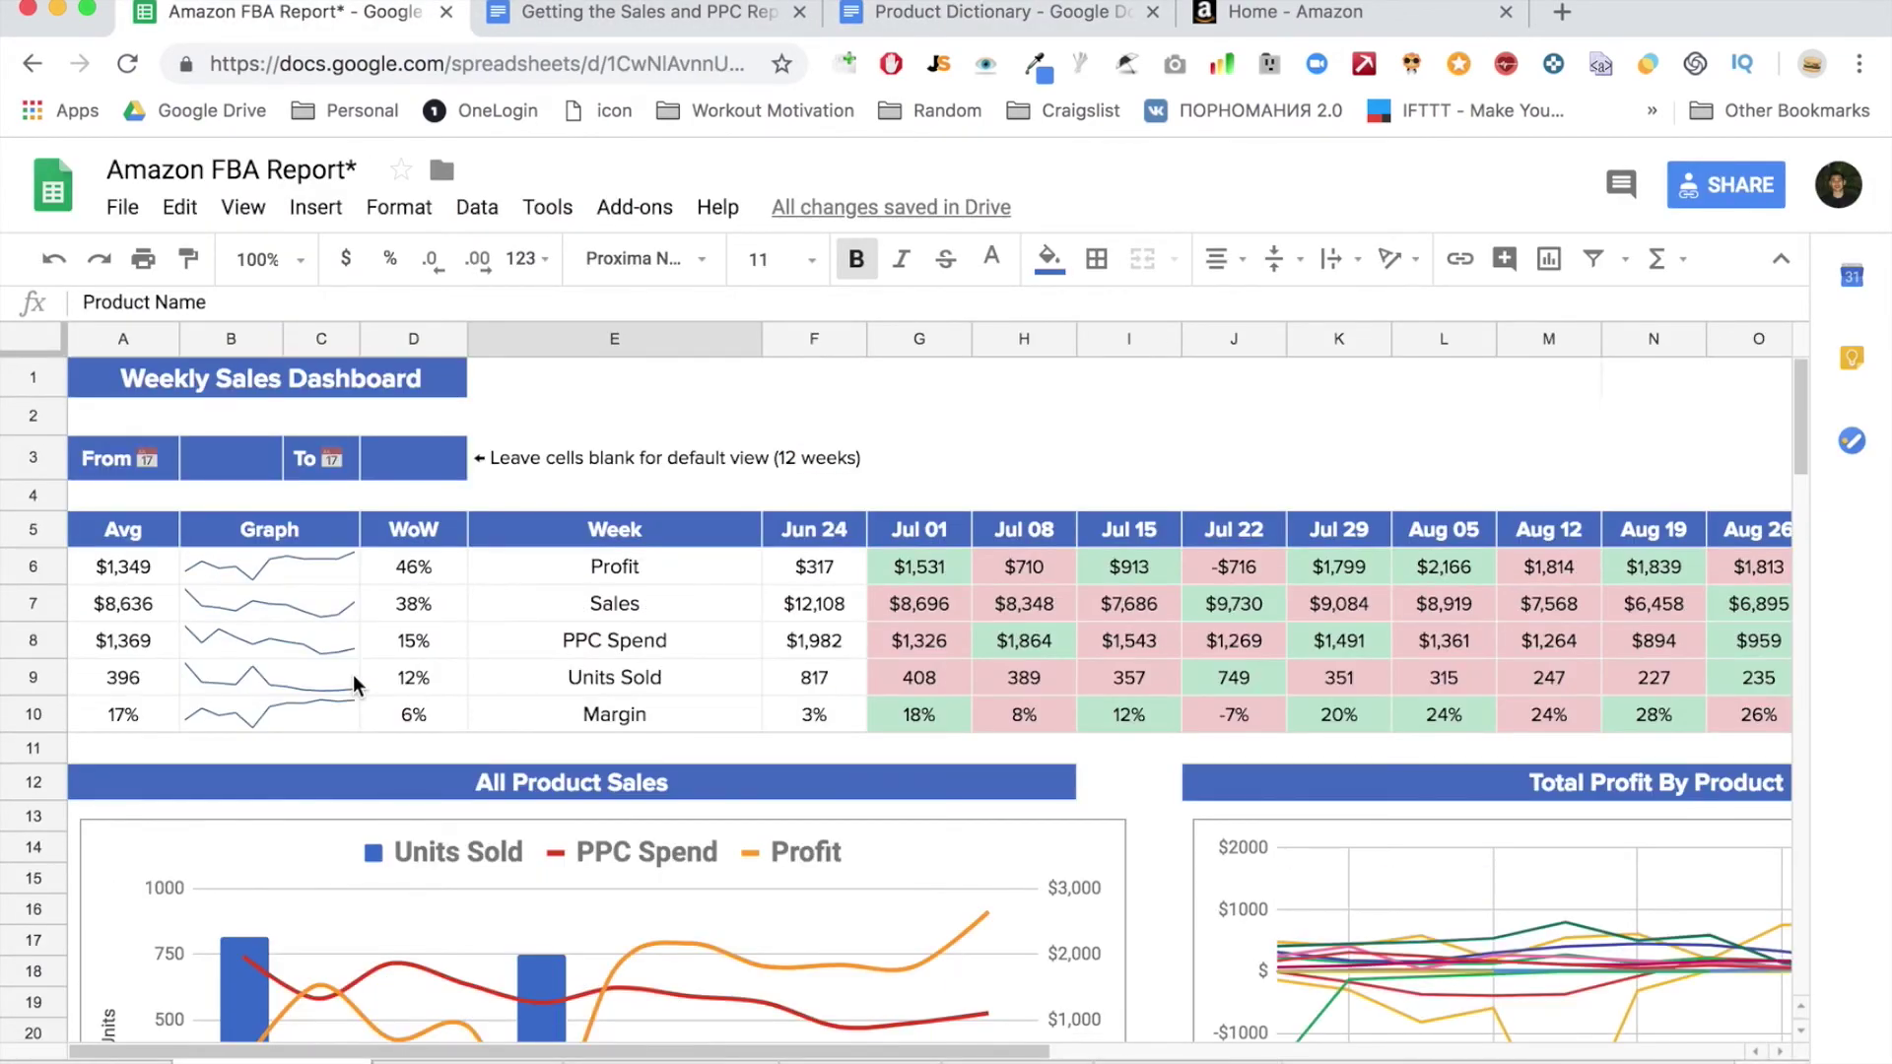
pyautogui.scroll(-5, 336, 632)
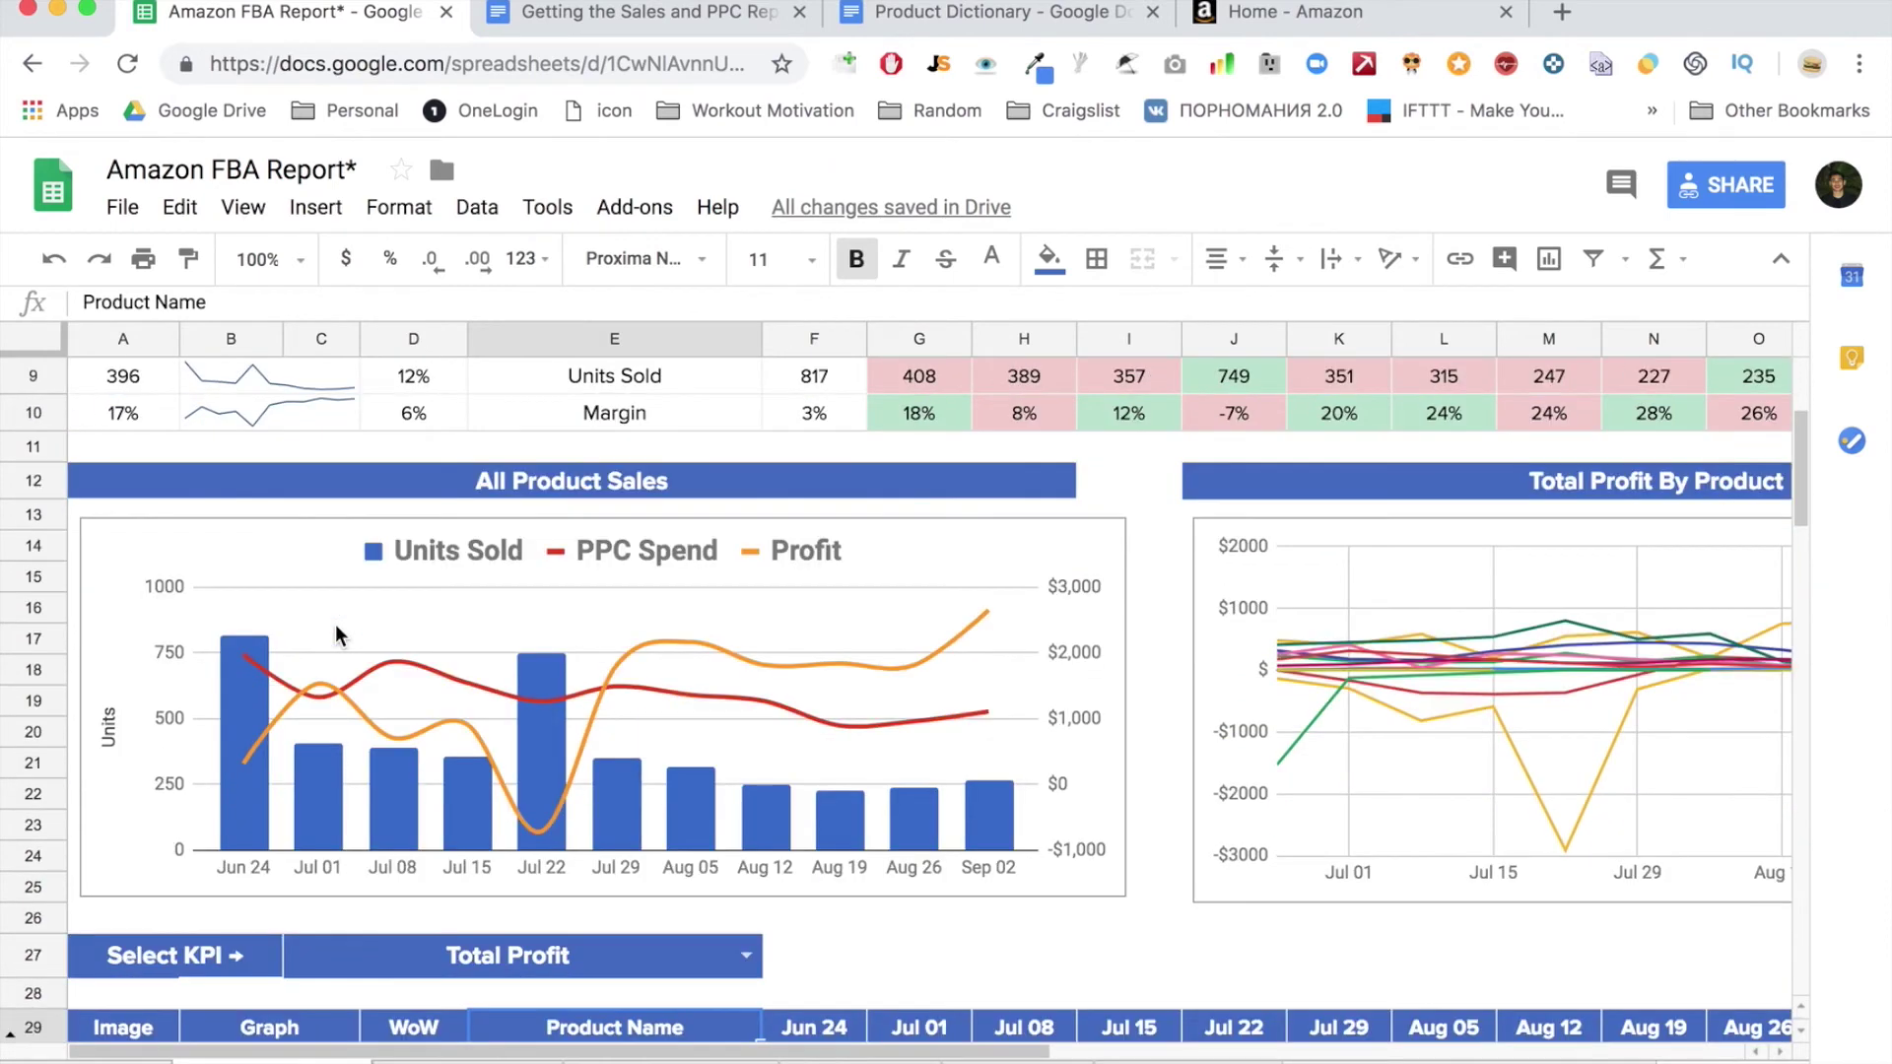
pyautogui.scroll(4, 335, 624)
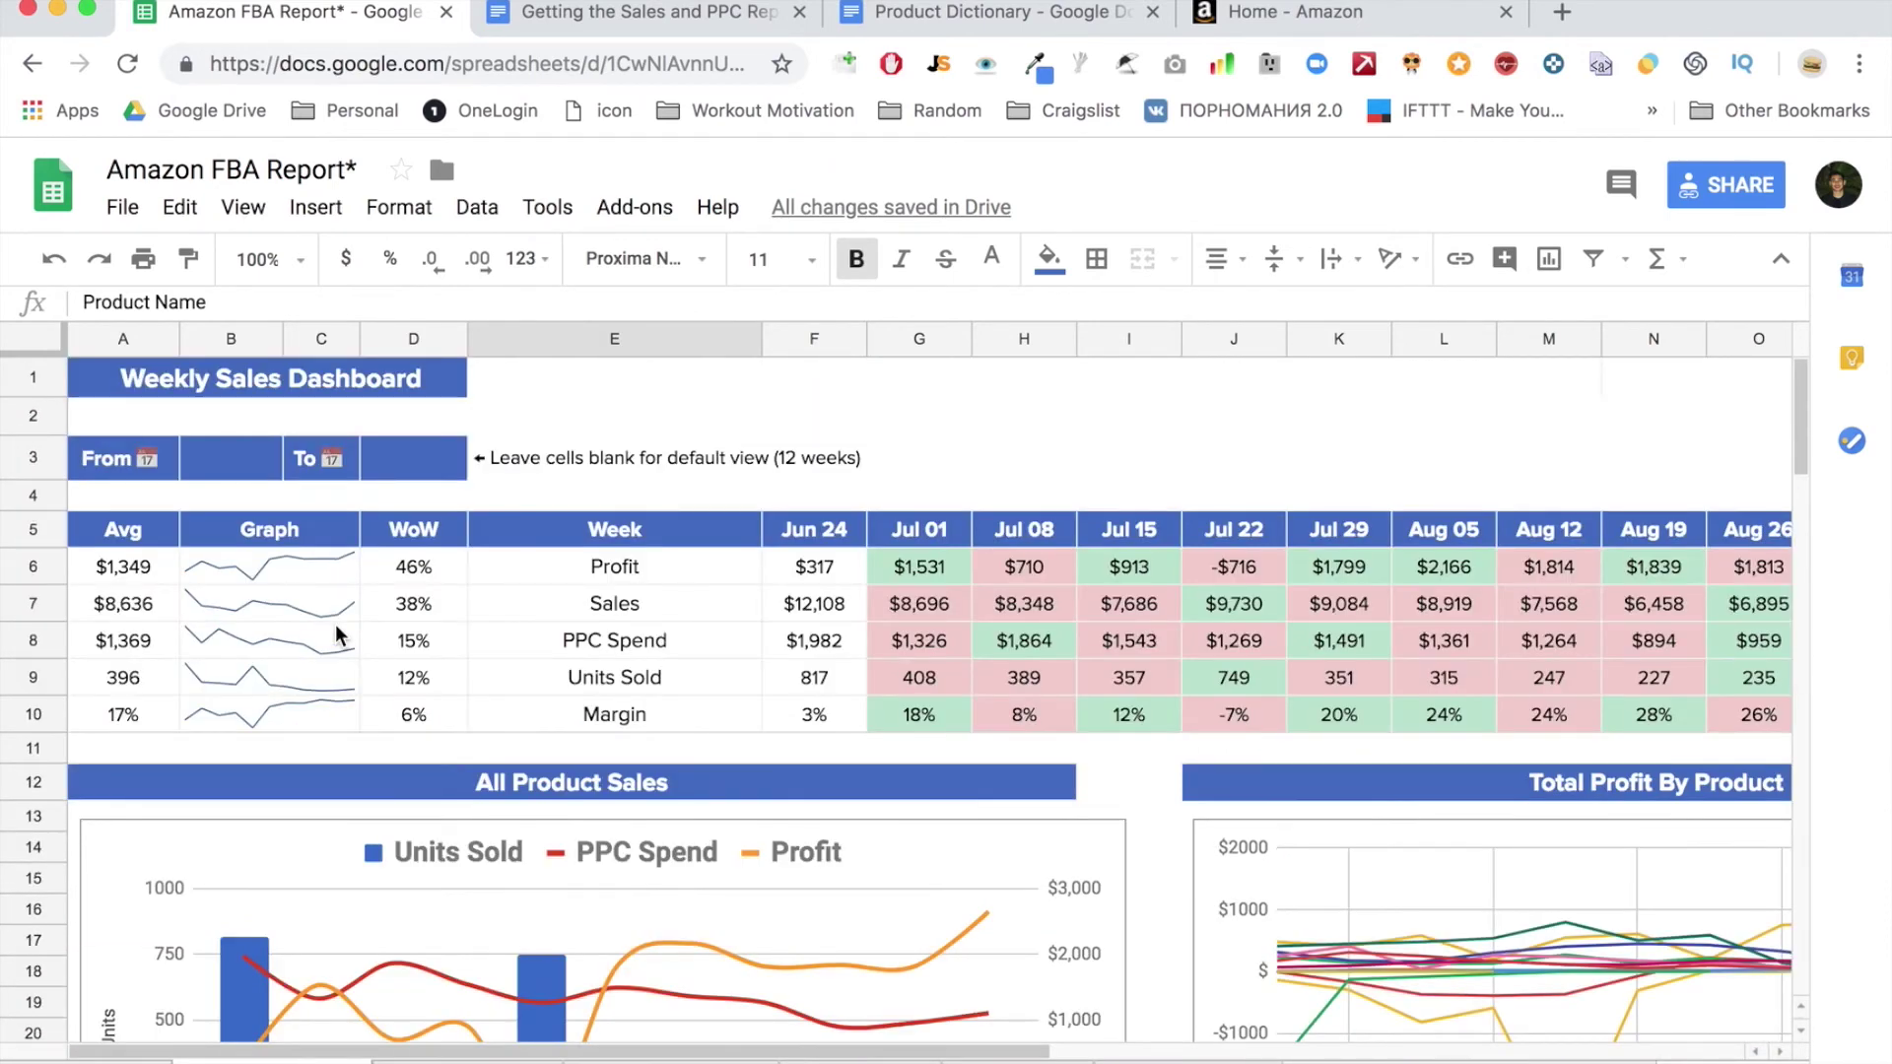
pyautogui.scroll(-2, 335, 623)
pyautogui.scroll(-2, 863, 664)
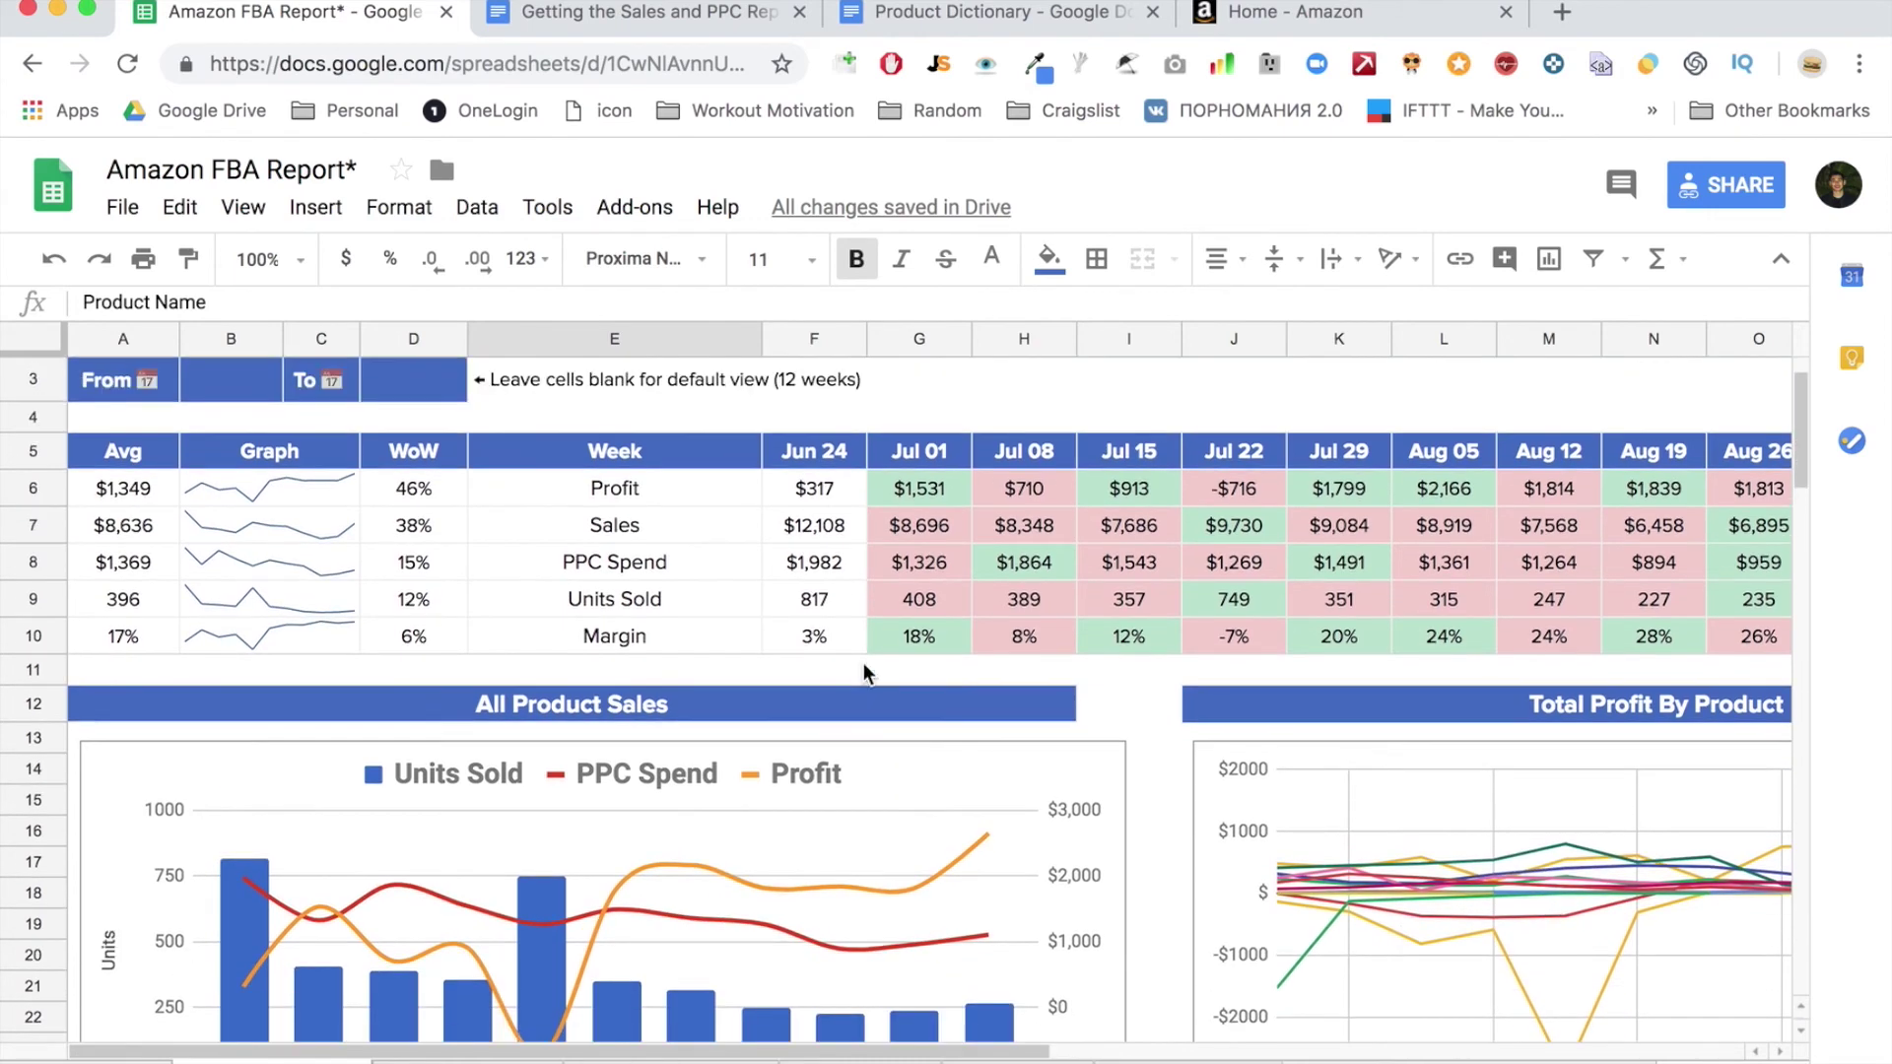